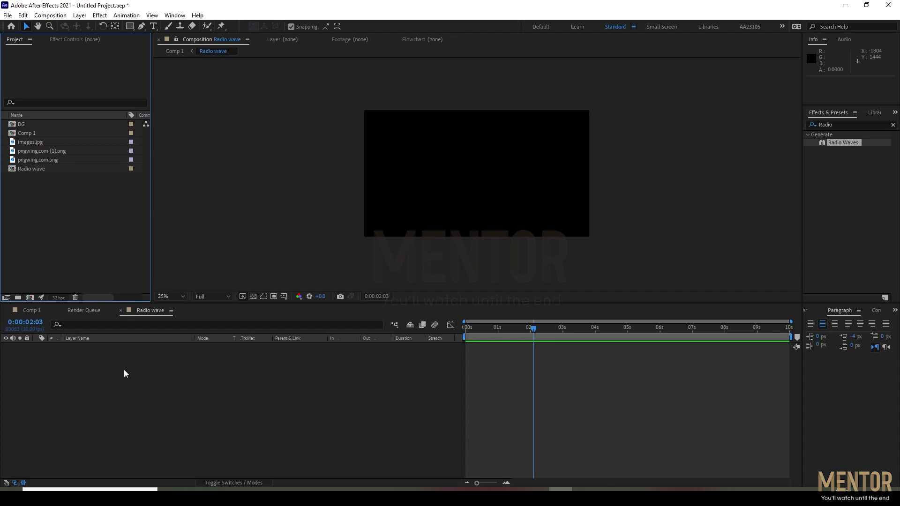
Add a yellow solid to the Radio wave composition and place images.jpg above it
left_click(115, 401)
key("ctrl+y")
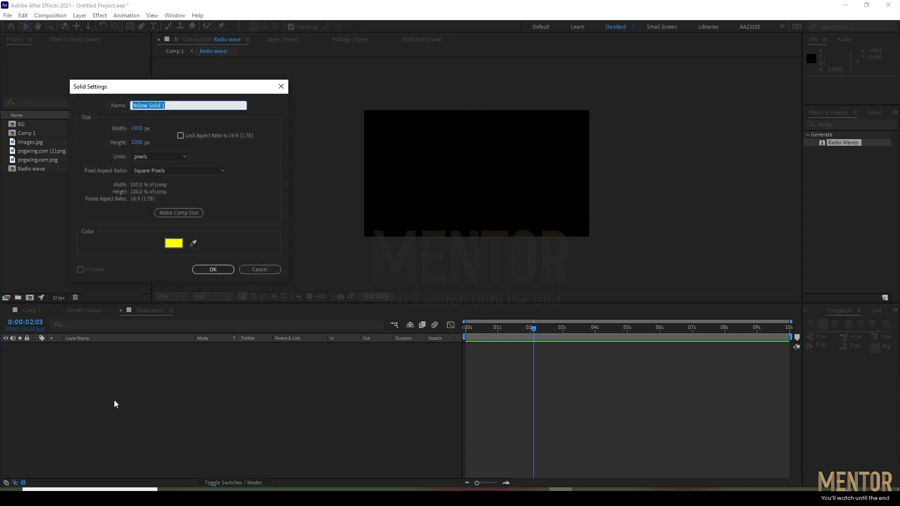
left_click(215, 271)
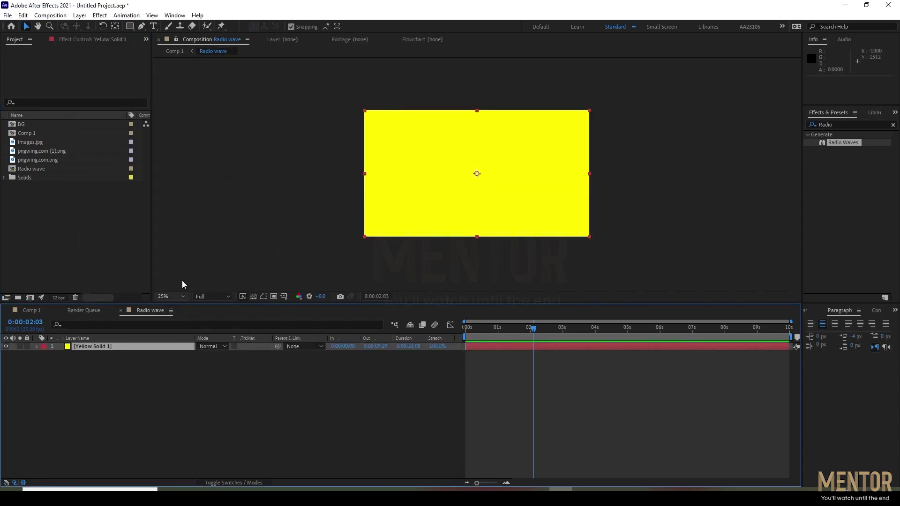
left_click_drag(42, 141, 113, 343)
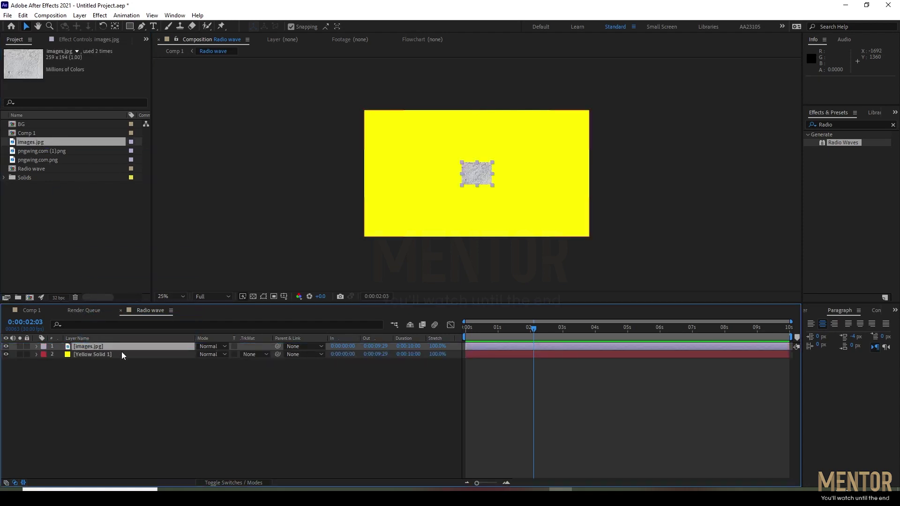
Scale the images.jpg texture layer up to 761% so it fills the frame
right_click(120, 345)
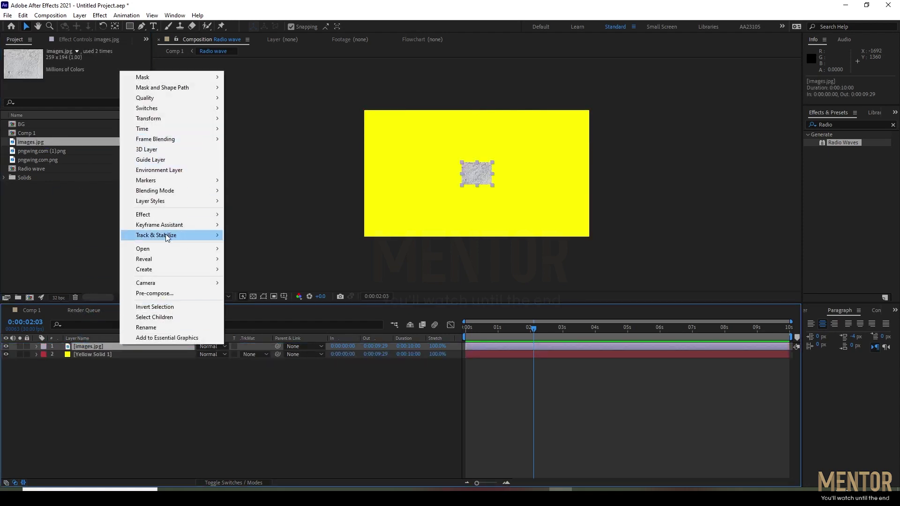
left_click(97, 387)
left_click(108, 346)
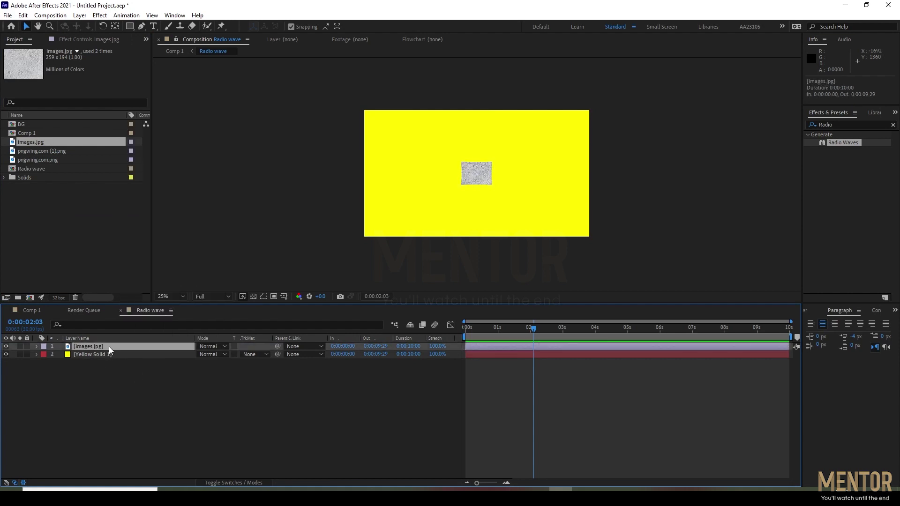
key("s")
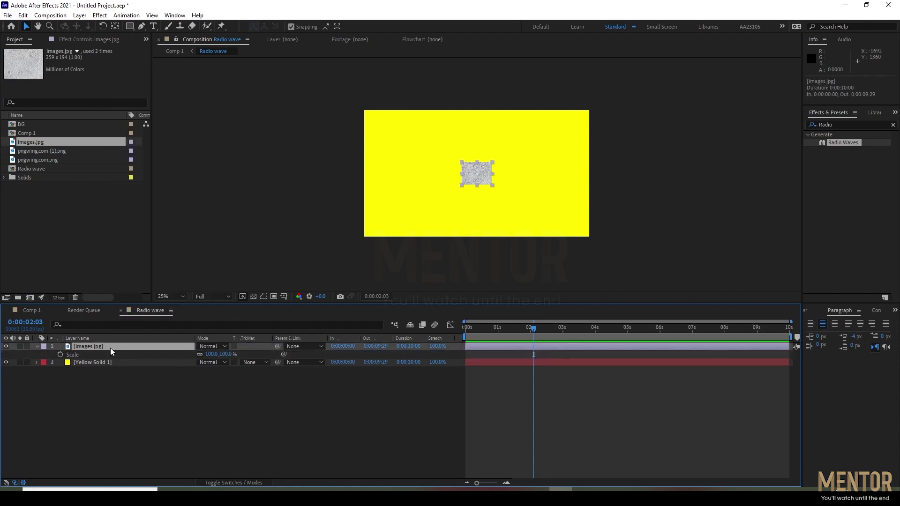
left_click_drag(219, 356, 528, 364)
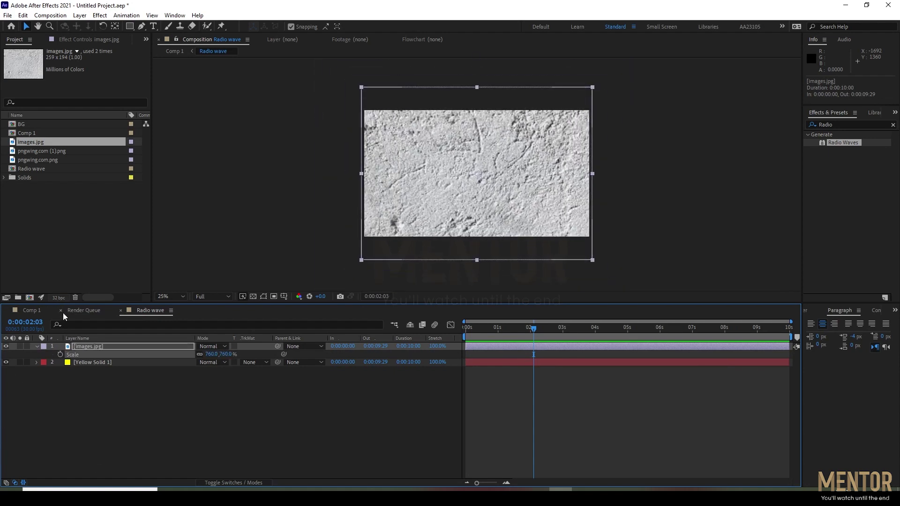
Set the texture's blend mode to Multiply and lower its opacity, then collapse the layer
left_click(220, 347)
left_click(227, 347)
left_click(225, 348)
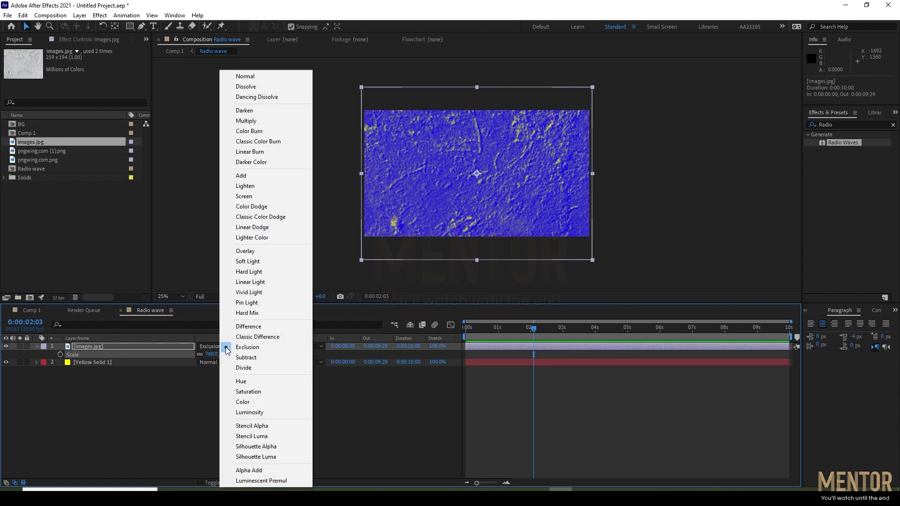
left_click(253, 120)
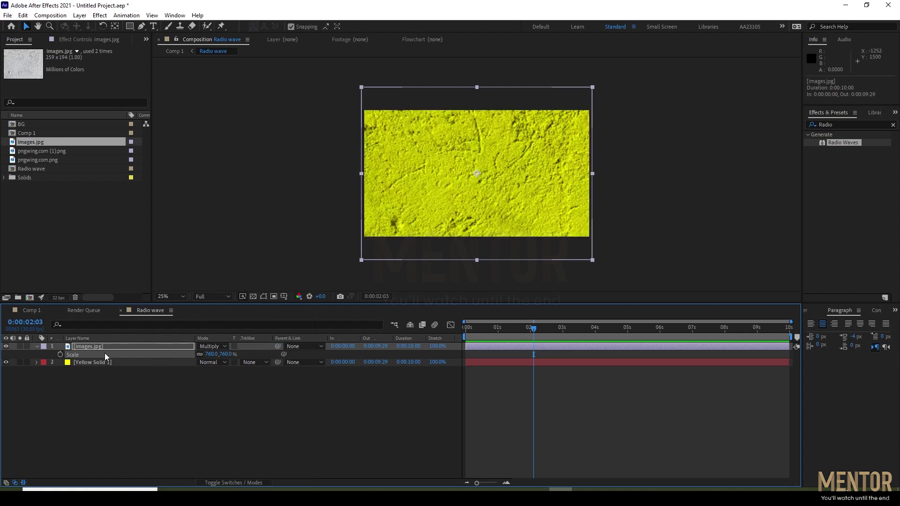
key("t")
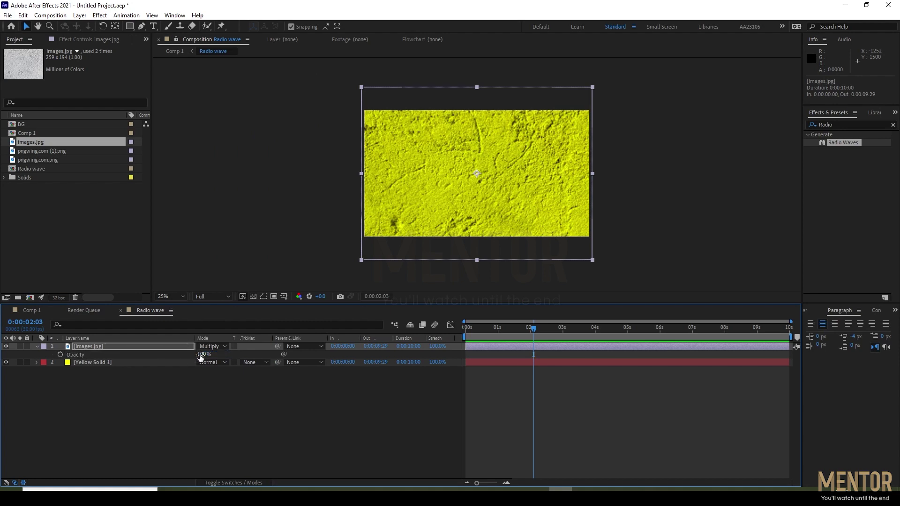
left_click_drag(192, 356, 166, 353)
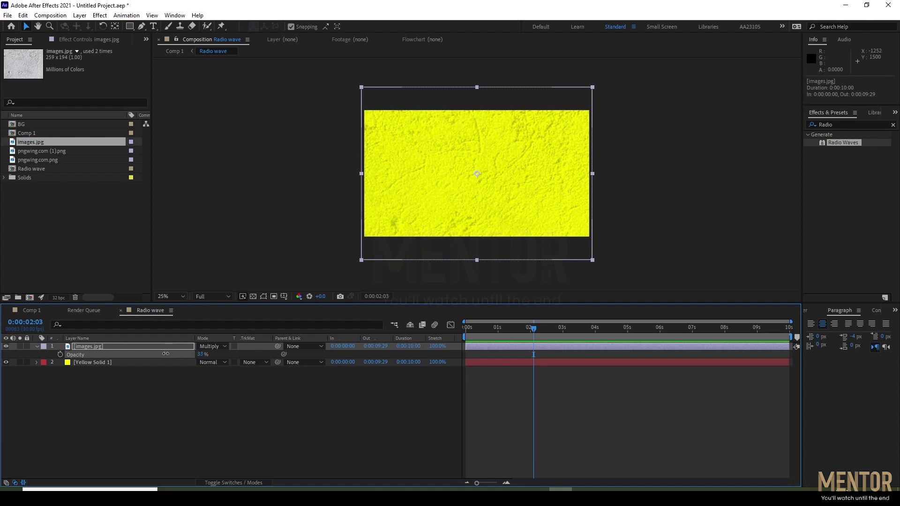
left_click(153, 416)
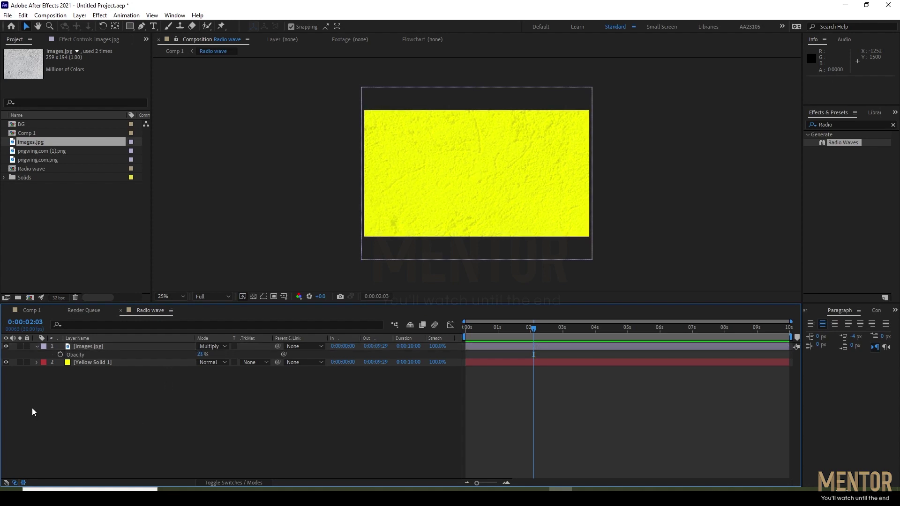
left_click(36, 347)
Pre-compose the Yellow Solid 1 and images.jpg layers into a composition named BG
left_click(120, 354)
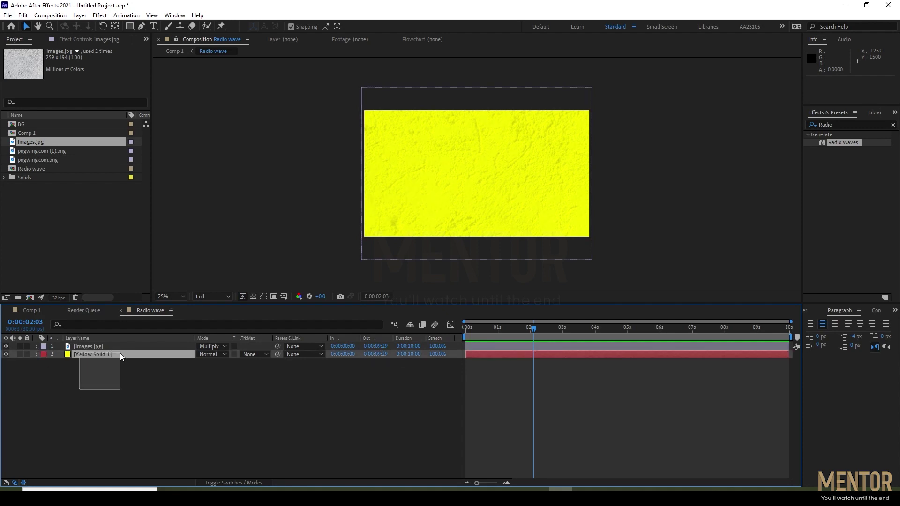
left_click(125, 347, "shift")
right_click(139, 350)
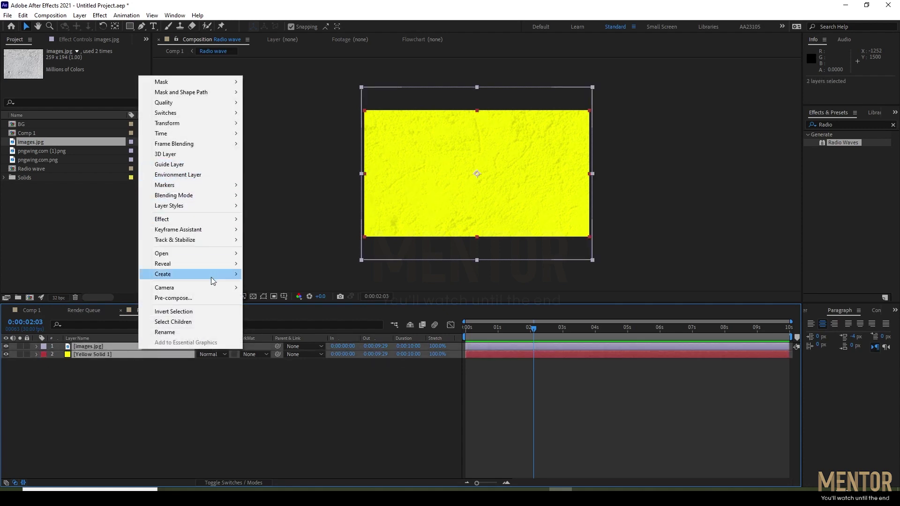
left_click(209, 298)
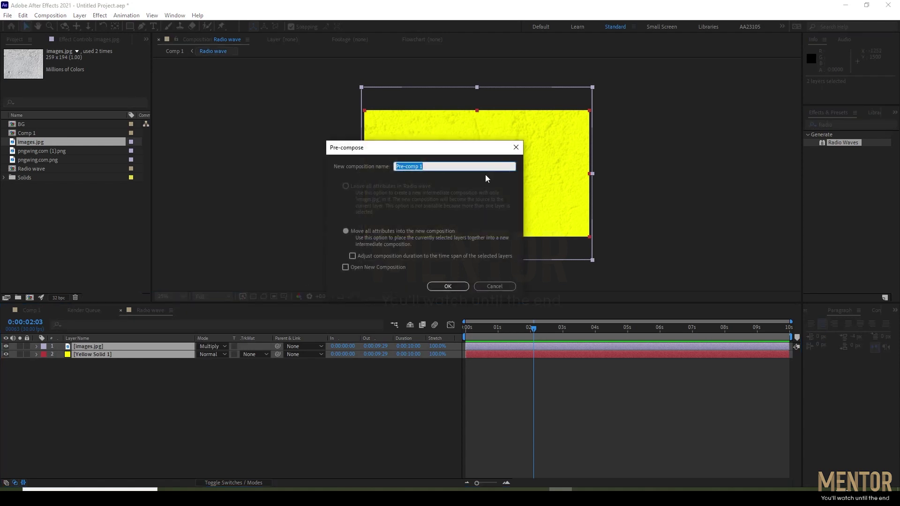
key("BackSpace")
type("BG")
key("Return")
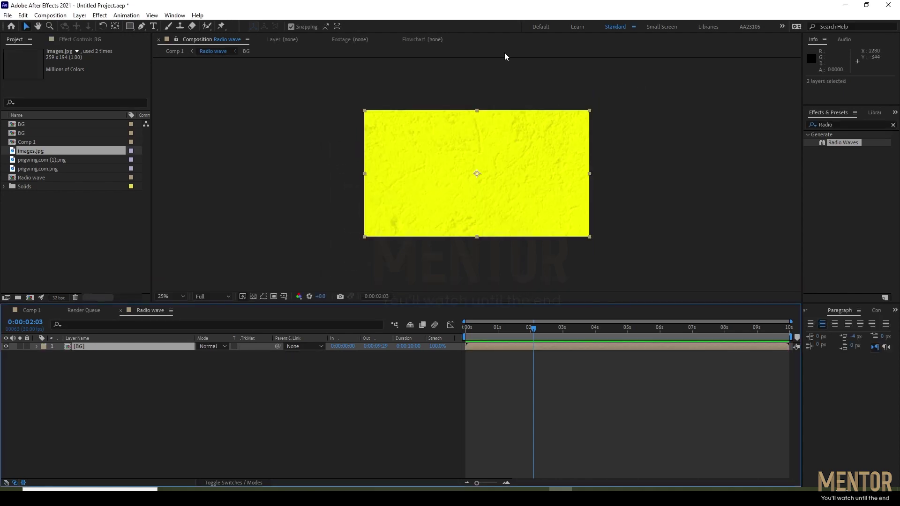
left_click(39, 159)
Create a new red solid layer, Red Solid 1, in the Radio wave composition
right_click(182, 419)
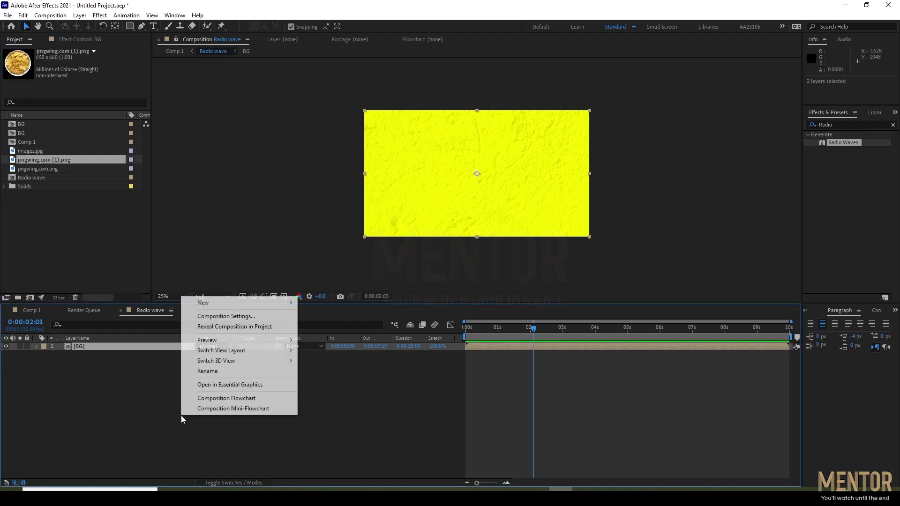
mouse_move(249, 304)
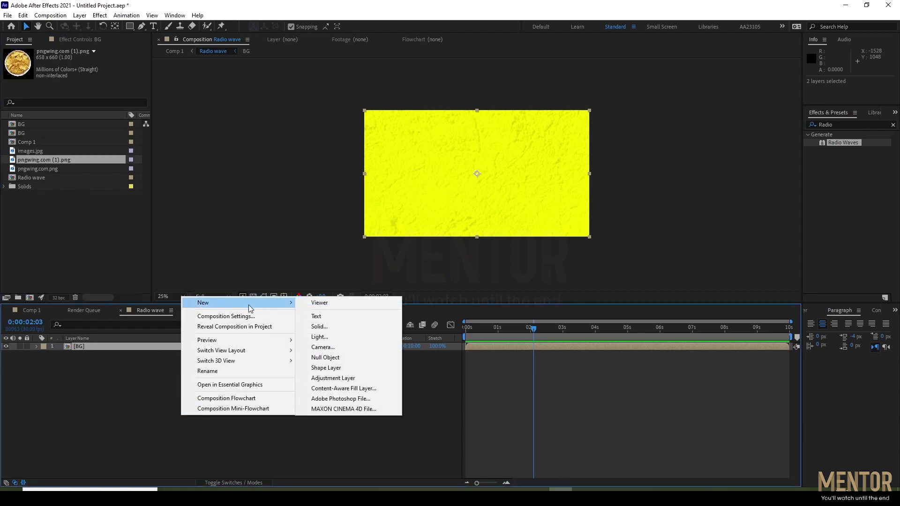
left_click(347, 330)
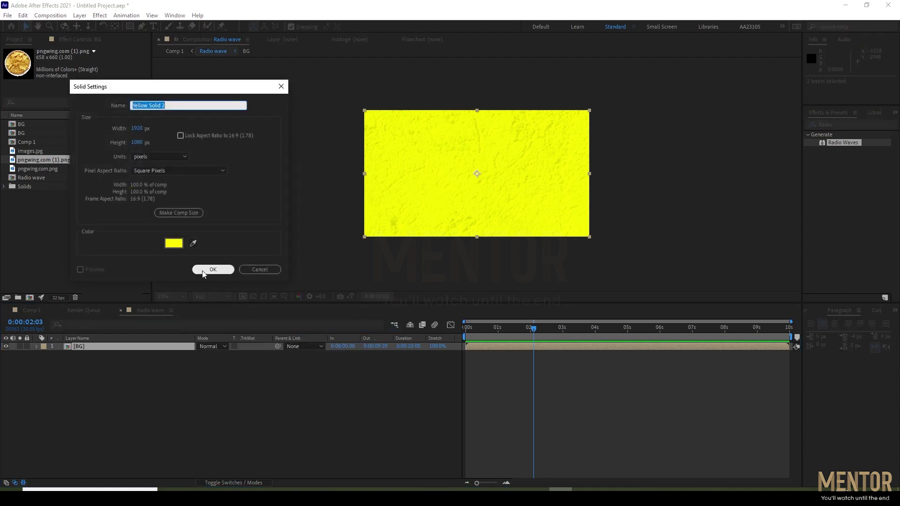
left_click(174, 242)
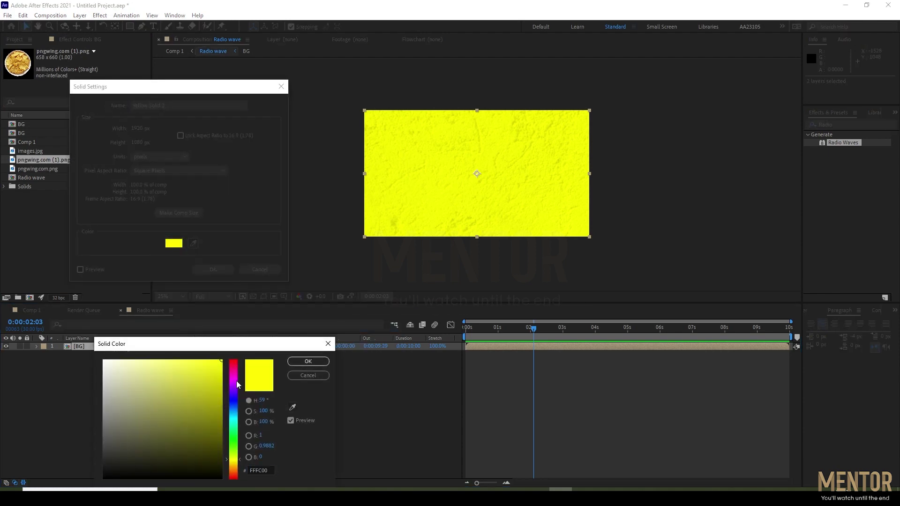
left_click_drag(236, 381, 234, 361)
left_click(308, 362)
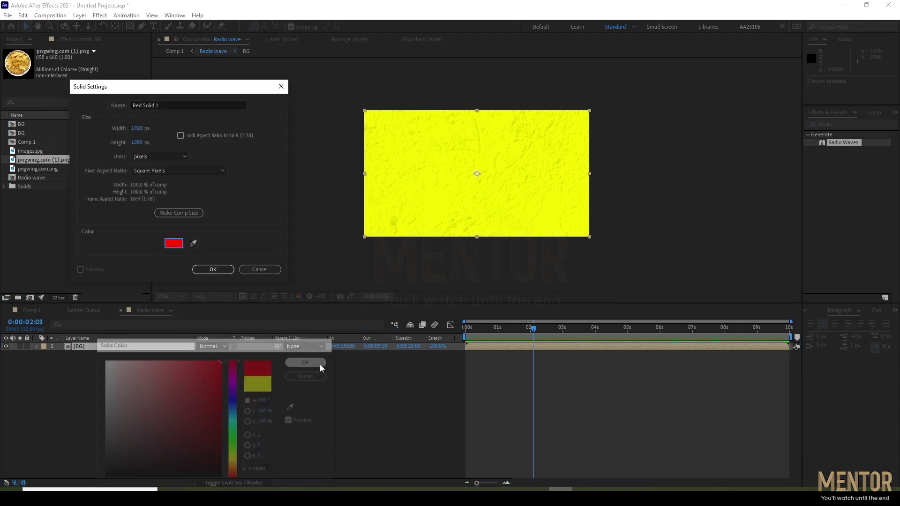
left_click(225, 269)
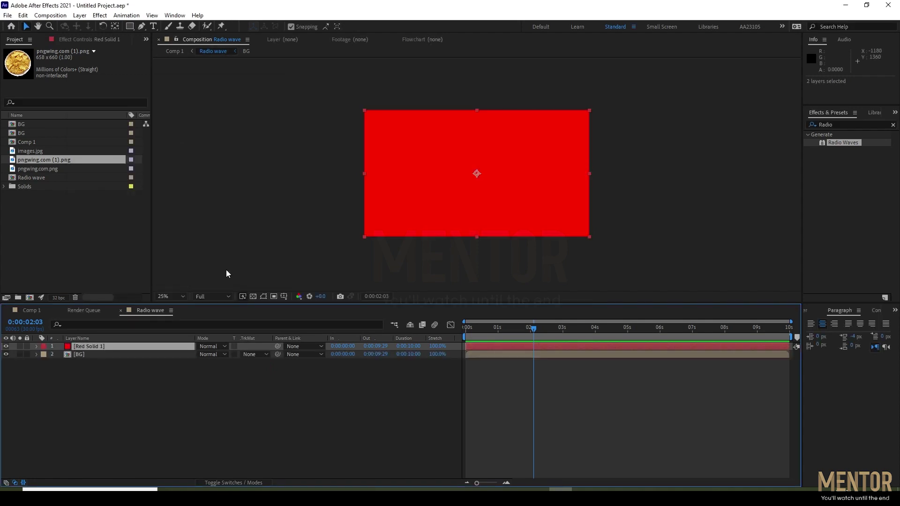
Search Effects & Presets for 'Radio' and apply Radio Waves to Red Solid 1
left_click(838, 126)
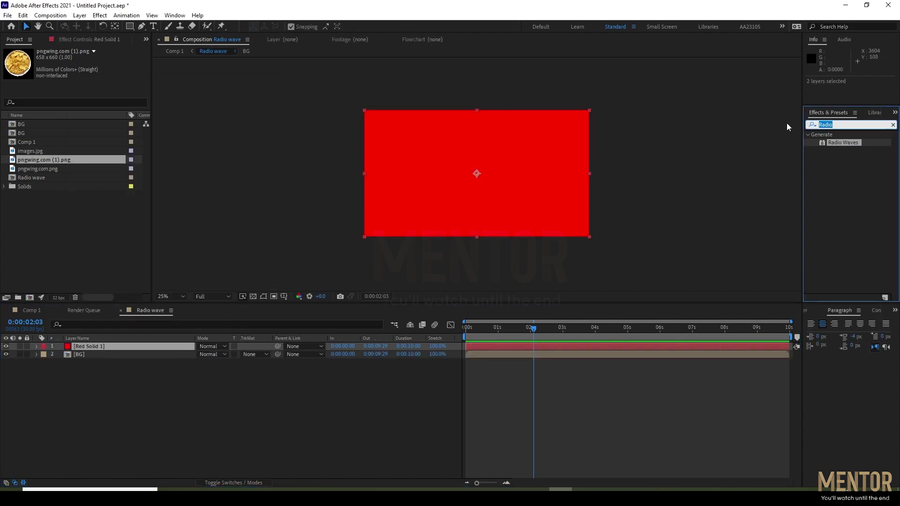
key("BackSpace")
type("R")
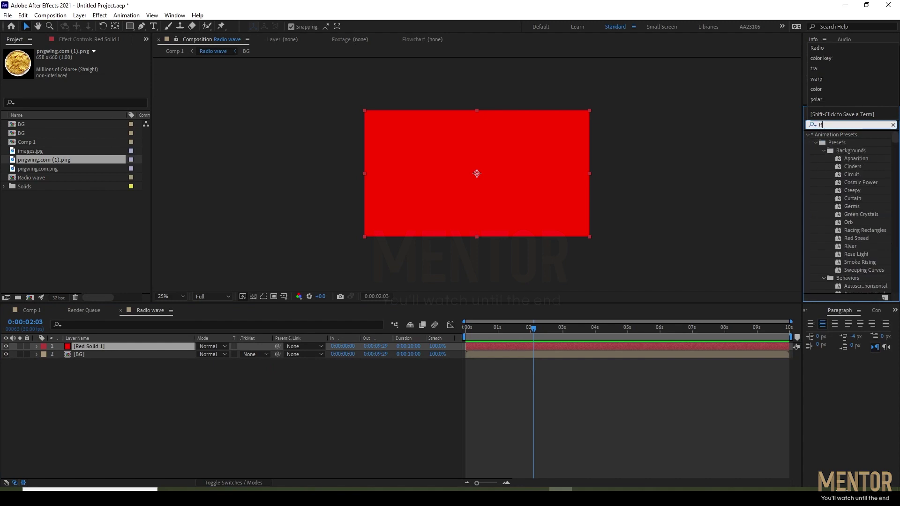
type("adio")
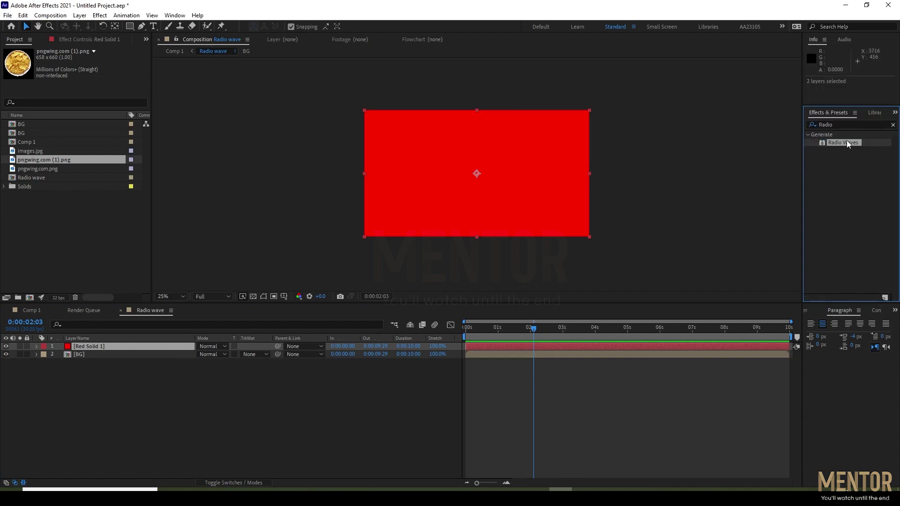
left_click_drag(846, 140, 538, 348)
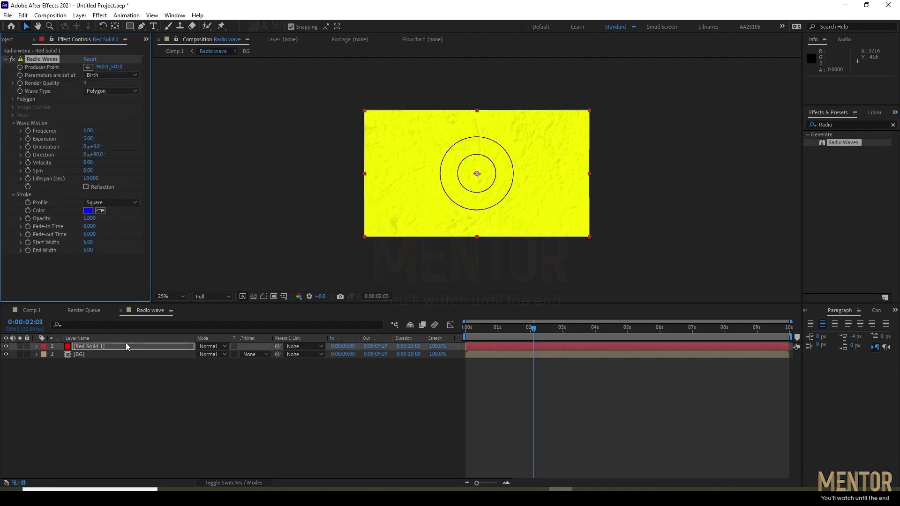
Change the Radio Waves stroke colour to a dark green
left_click(89, 212)
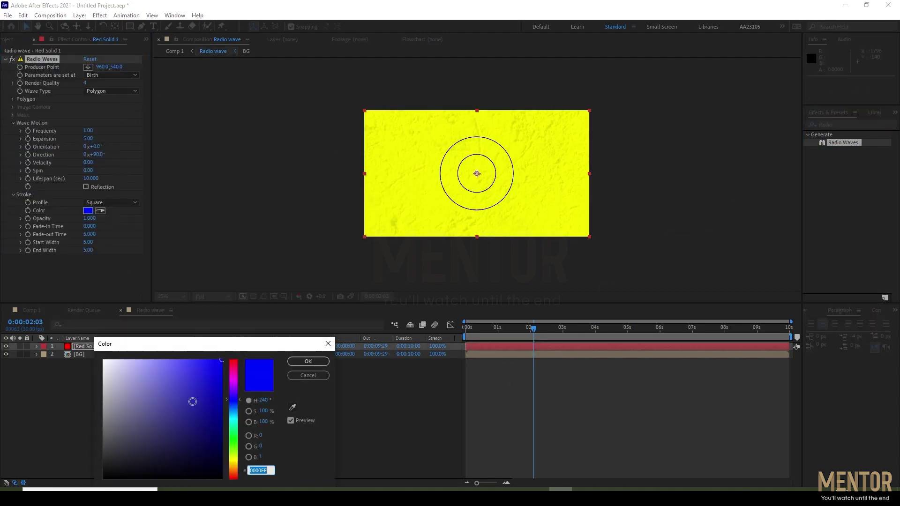
left_click(230, 446)
left_click_drag(220, 411, 227, 405)
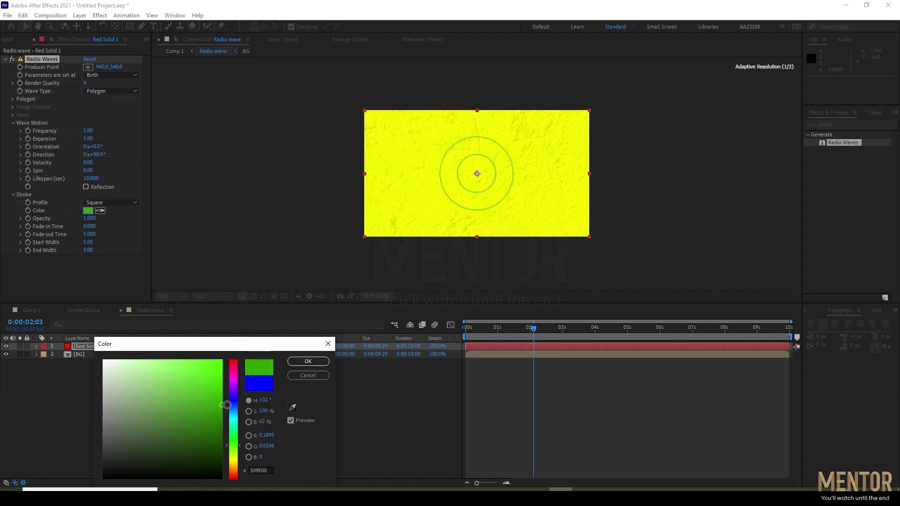
left_click(306, 362)
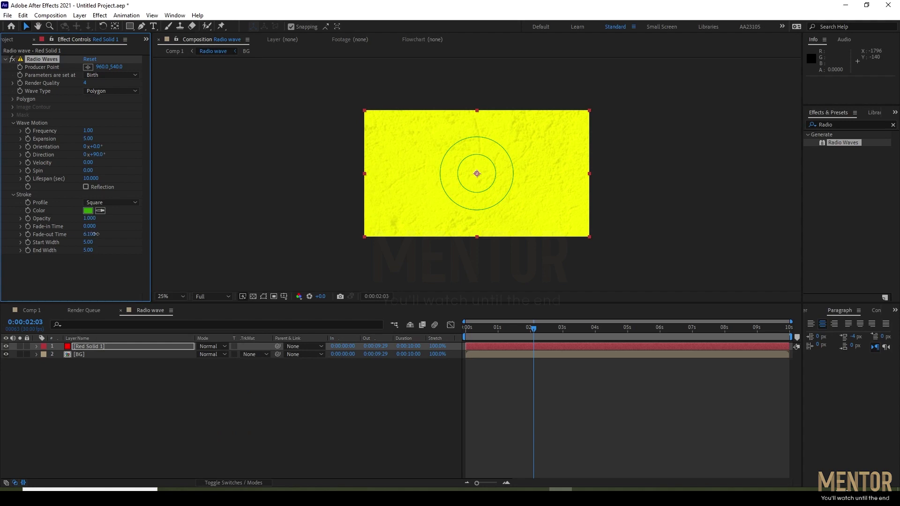
Try a longer Fade-out Time and undo it, then enter new Start Width and End Width values
left_click_drag(89, 234, 131, 238)
key("ctrl+z")
left_click_drag(93, 241, 218, 239)
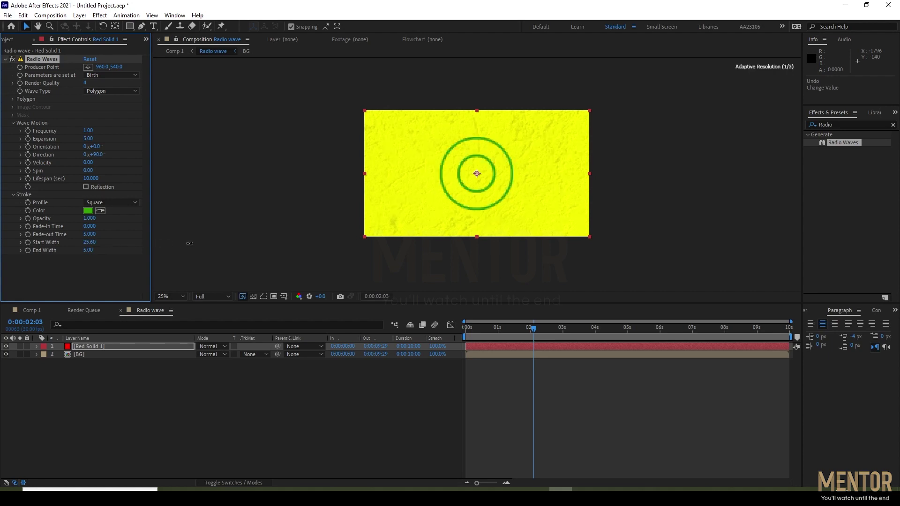
left_click(88, 242)
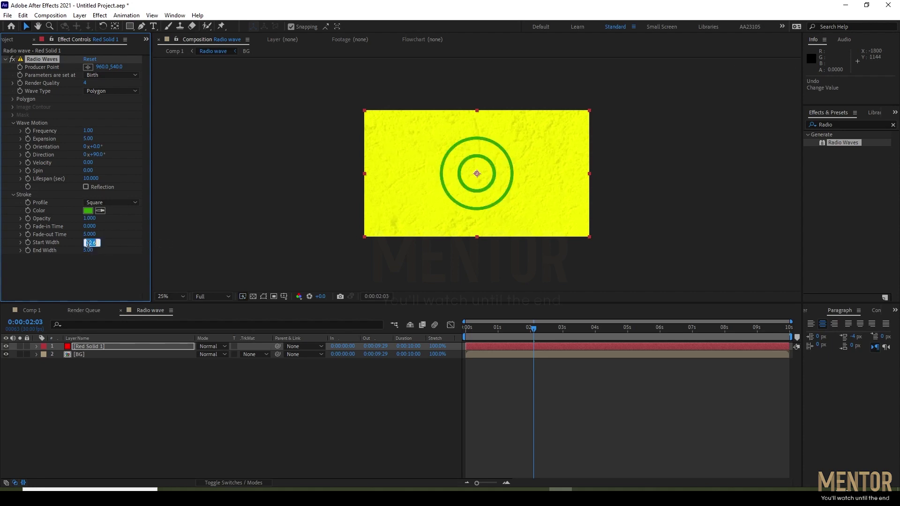
type("50")
key("Return")
left_click(90, 251)
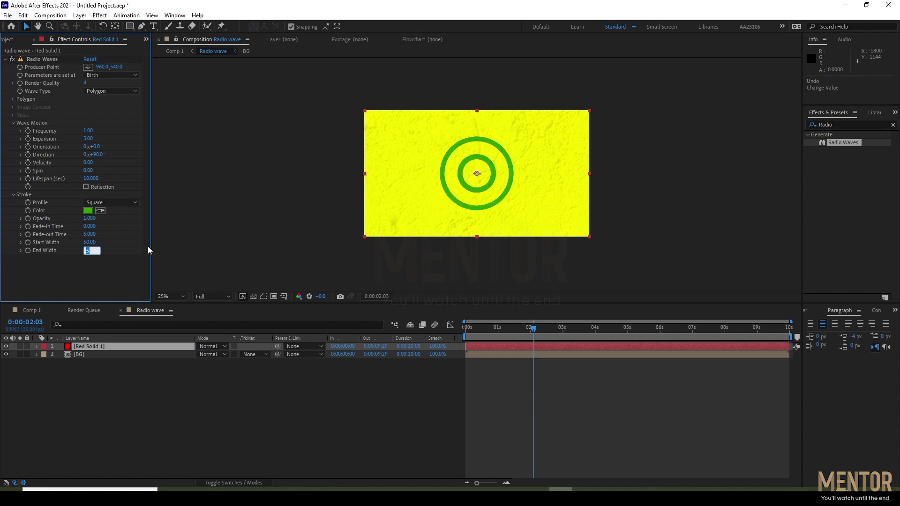
type("10")
Undo the width changes back to 5 and zoom the timeline into individual frames
key("Return")
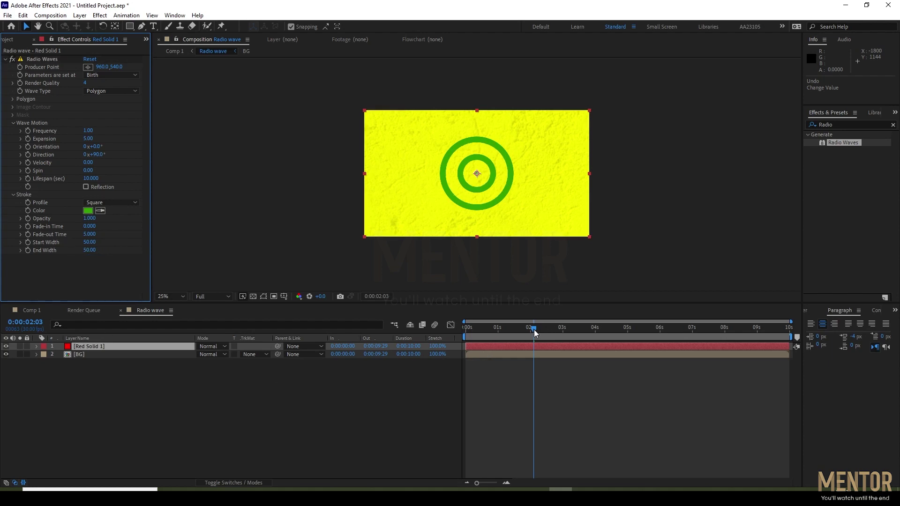
left_click_drag(535, 331, 543, 334)
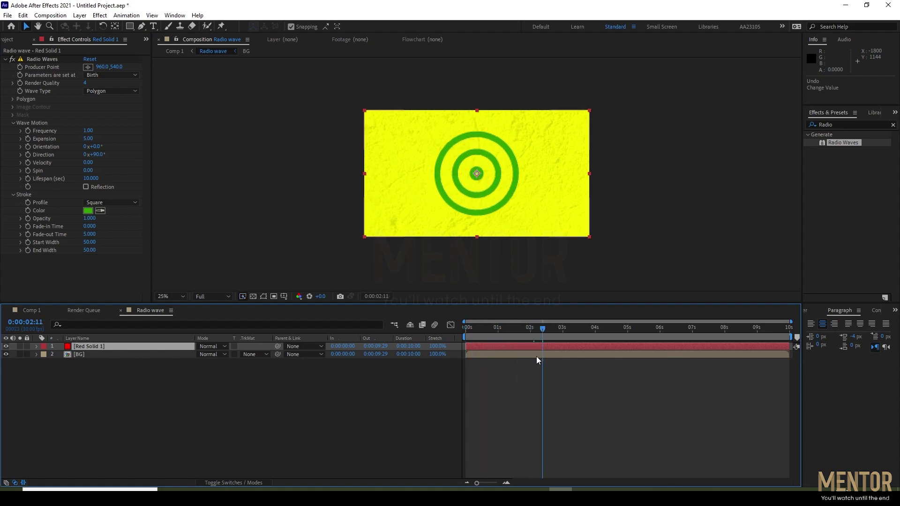
key("ctrl+z")
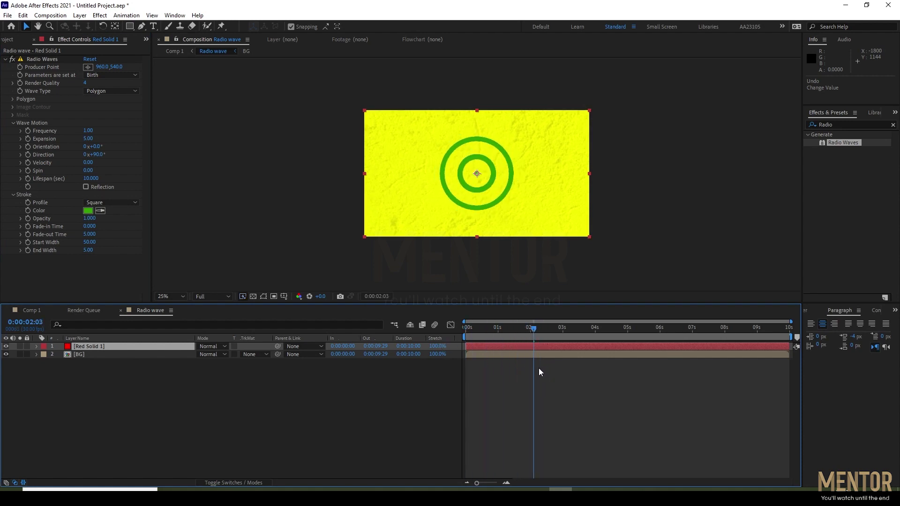
key("ctrl+z")
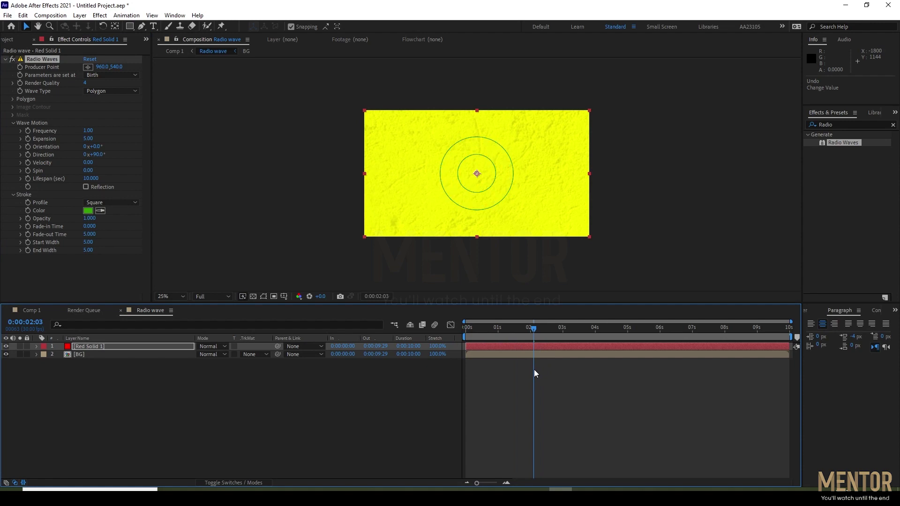
left_click_drag(534, 329, 498, 331)
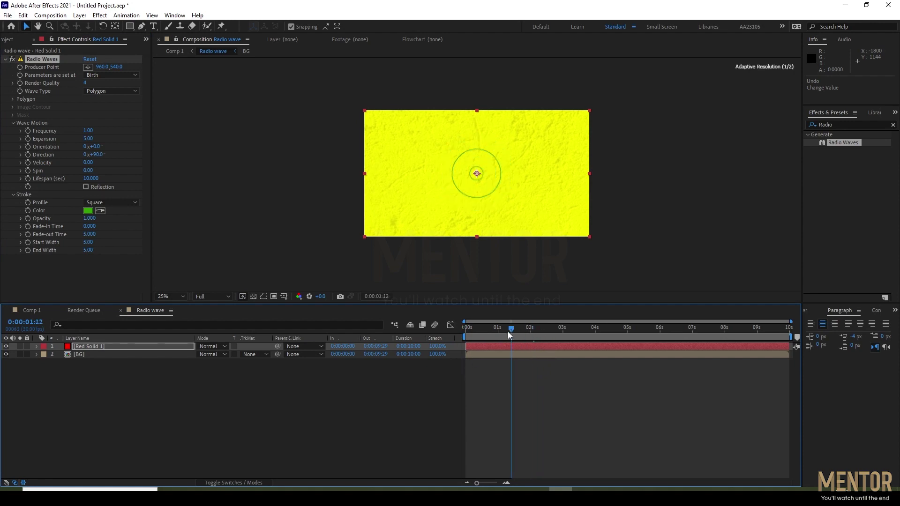
left_click_drag(478, 483, 494, 483)
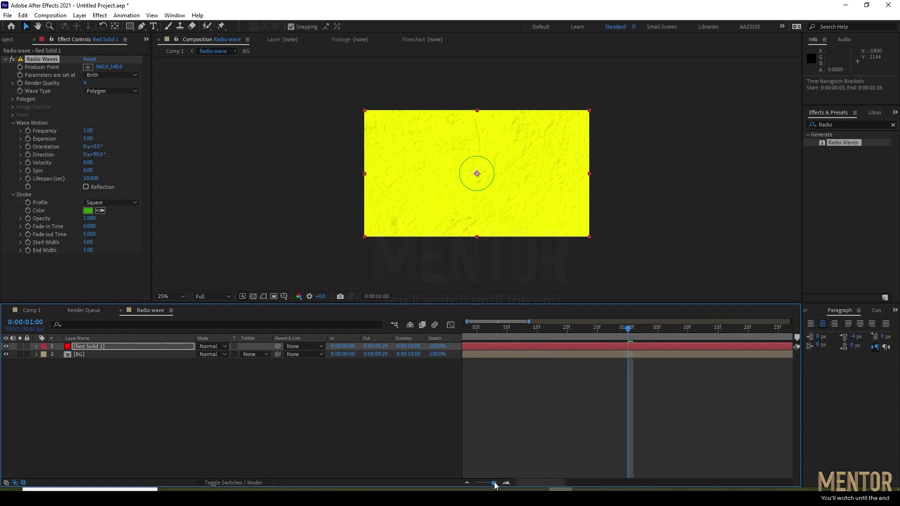
left_click_drag(518, 332, 560, 333)
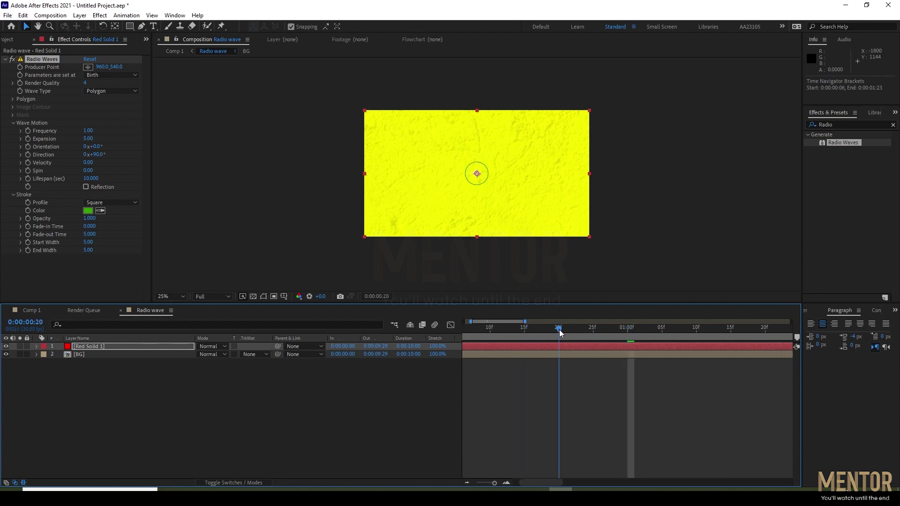
Keyframe Start and End Width at 5 from frame 0, moving the frame-20 pair to frame 10
left_click(27, 242)
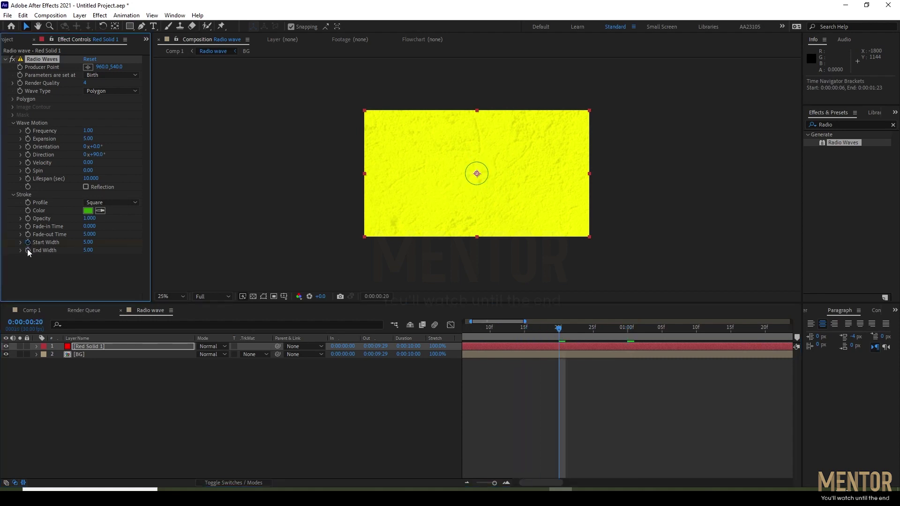
left_click(519, 338)
key("Home")
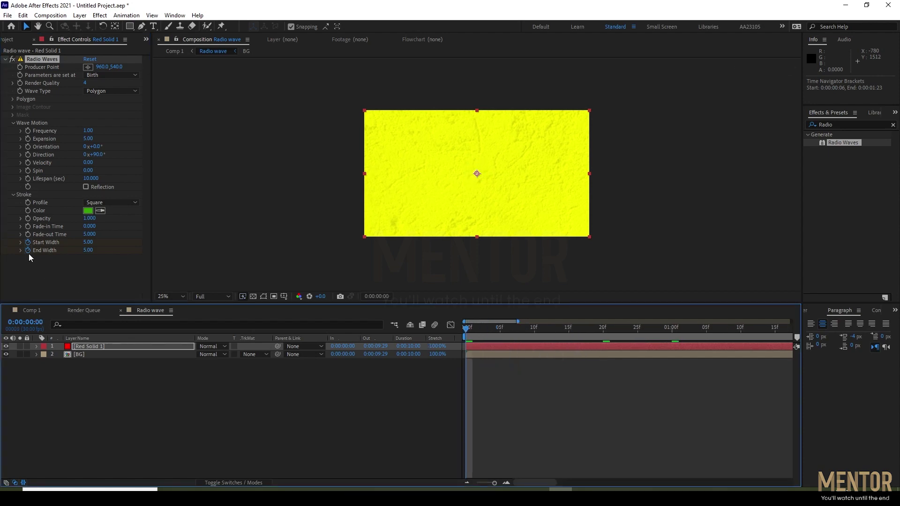
left_click(510, 347)
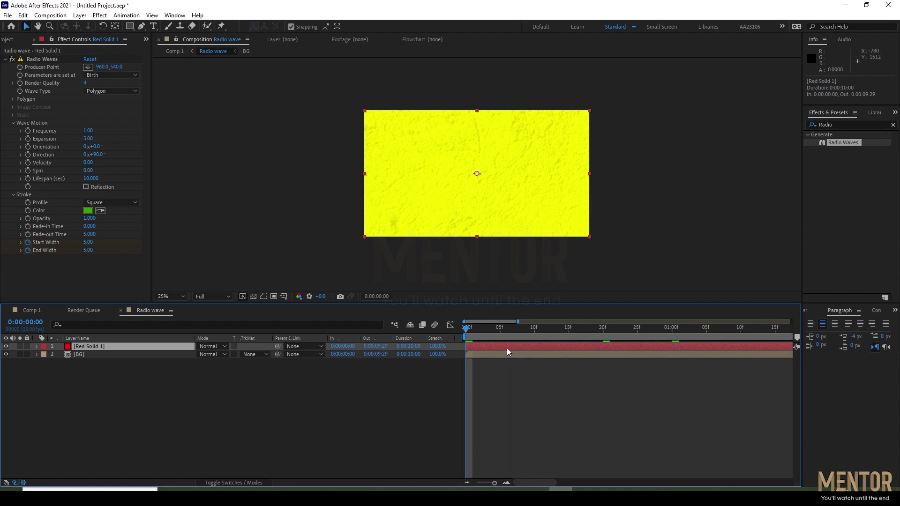
key("u")
left_click(12, 363)
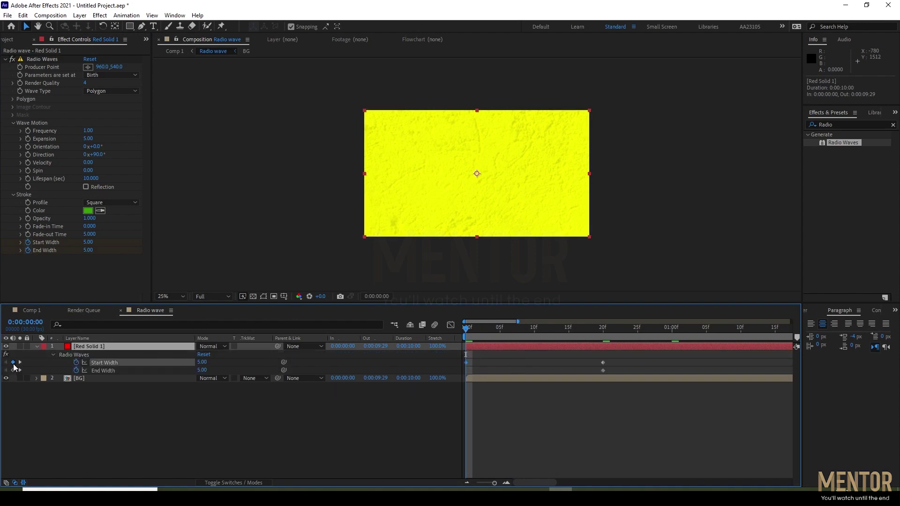
left_click(12, 370)
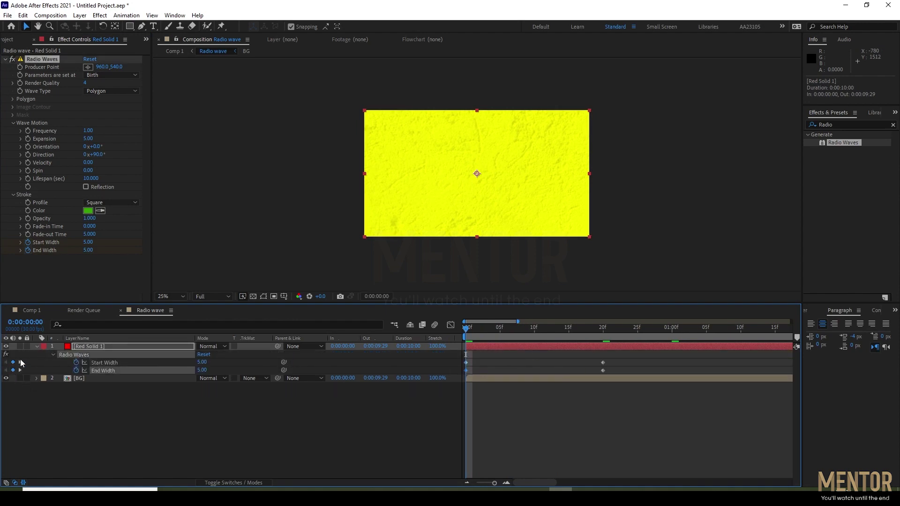
key("F2")
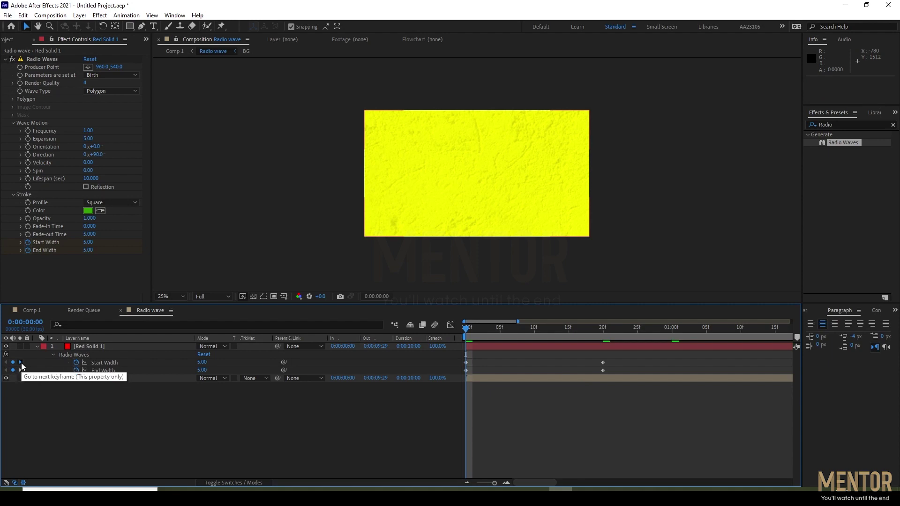
left_click(20, 363)
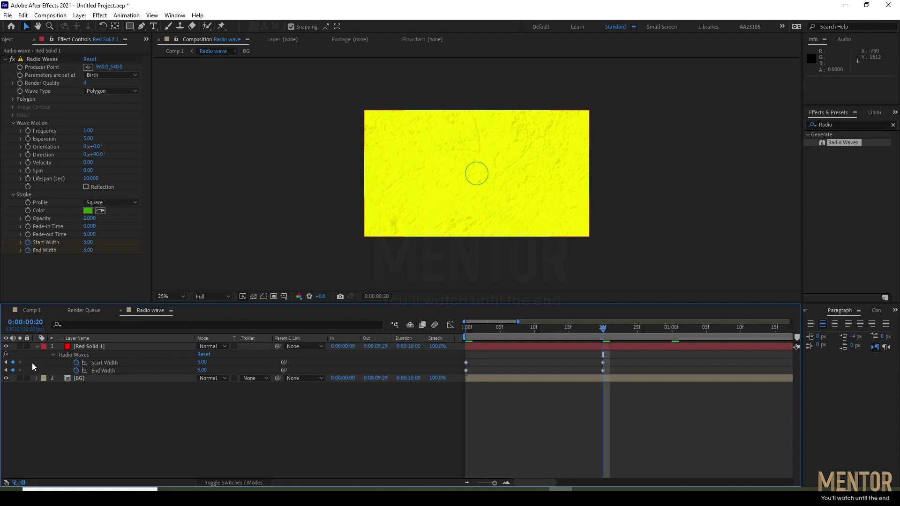
left_click(603, 362)
mouse_move(618, 357)
left_mouse_down()
mouse_move(604, 375)
mouse_move(541, 372)
left_mouse_up()
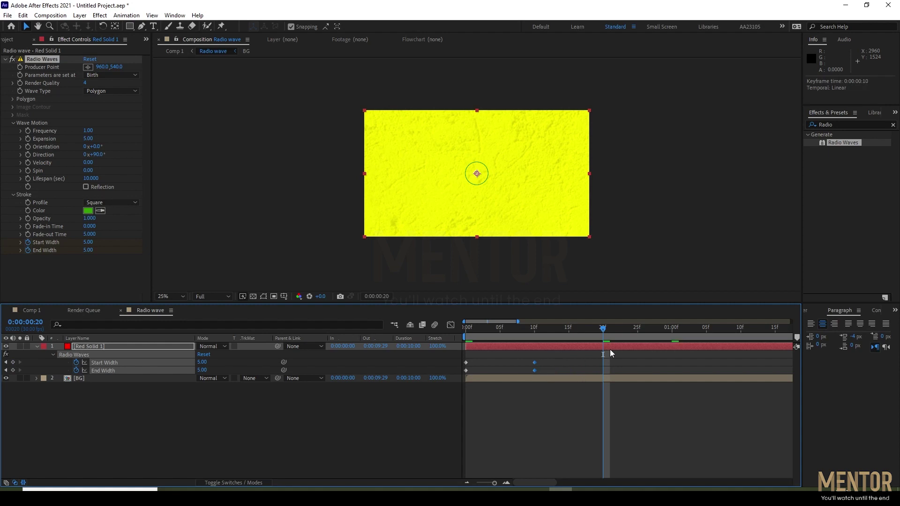
Set Start Width and End Width to 50 at frame 20, previewing the rings
left_click_drag(603, 329, 639, 337)
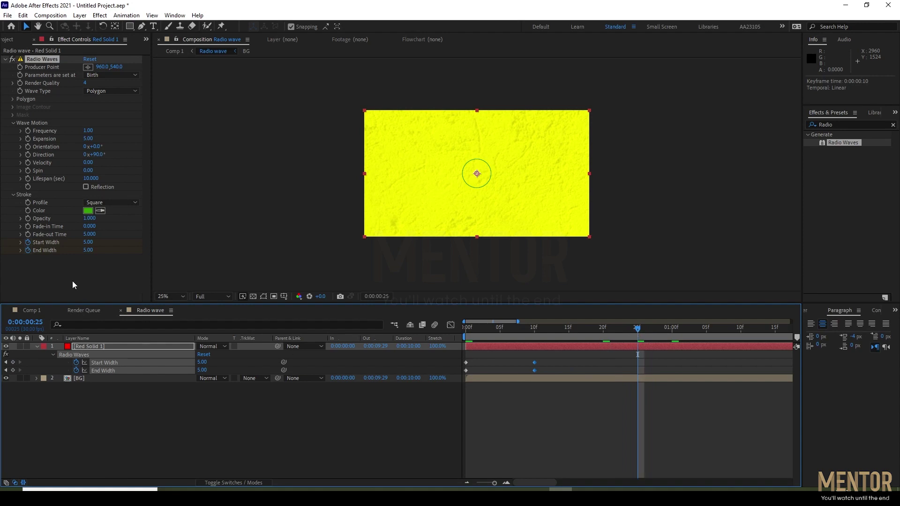
left_click(88, 242)
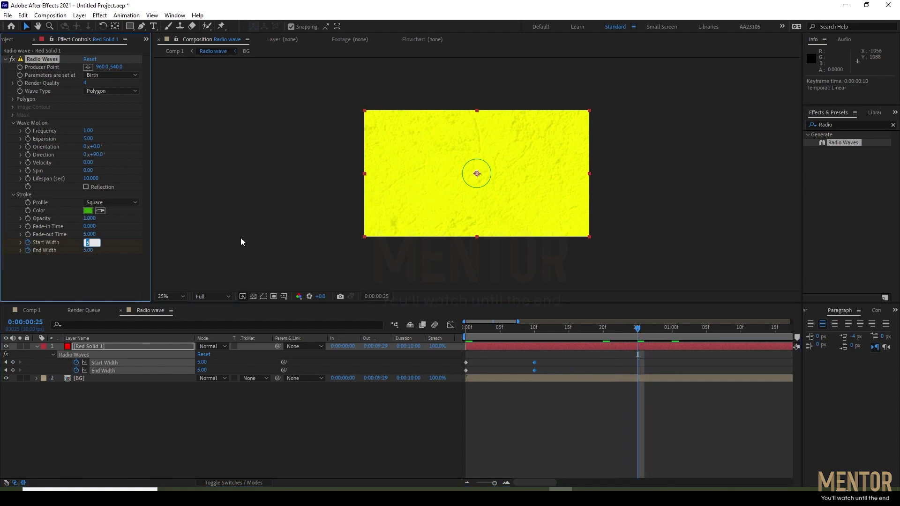
key("Return")
key("space")
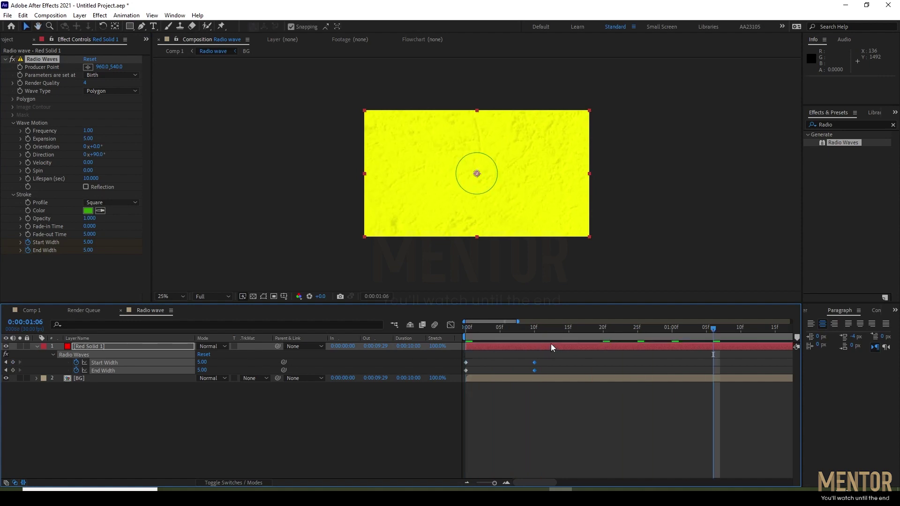
left_click_drag(534, 337, 659, 334)
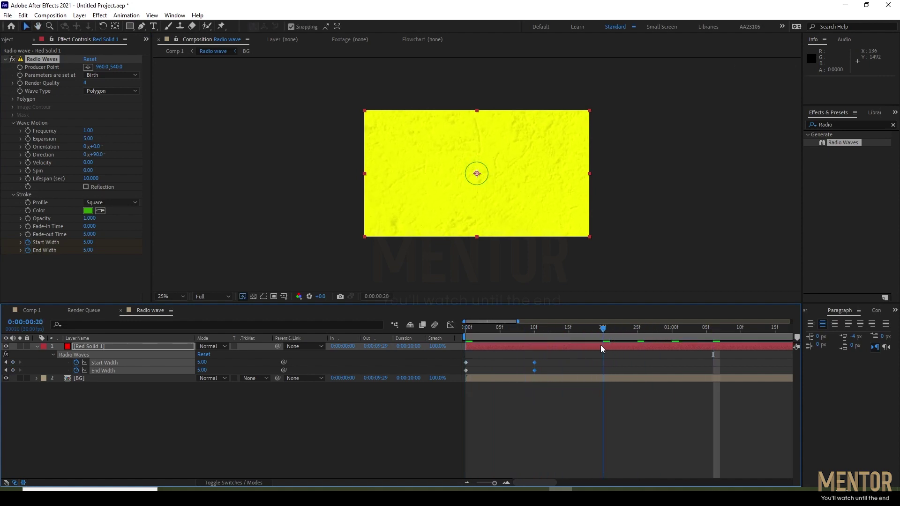
mouse_move(659, 333)
left_mouse_down()
mouse_move(700, 340)
mouse_move(603, 349)
left_mouse_up()
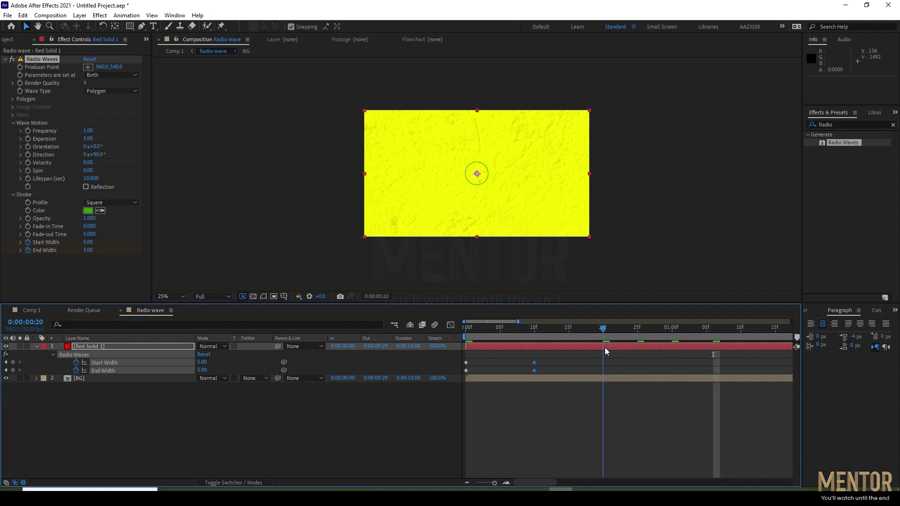
left_click(88, 243)
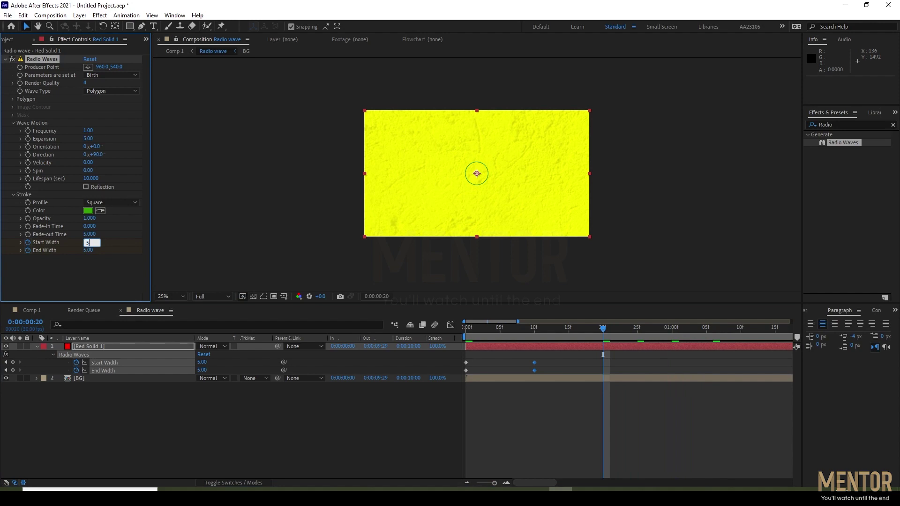
type("0")
key("Tab")
type("50")
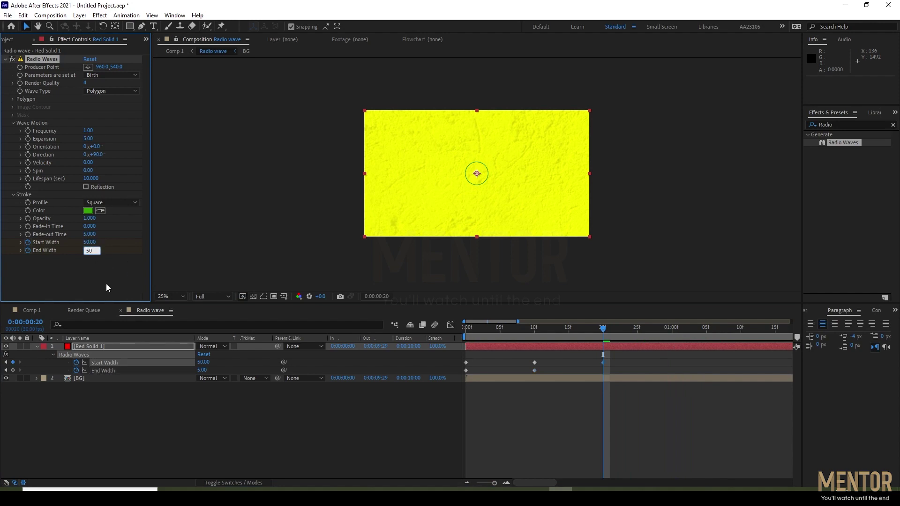
key("Return")
Move the middle width keyframes from frame 10 to frame 15 and preview
key("Home")
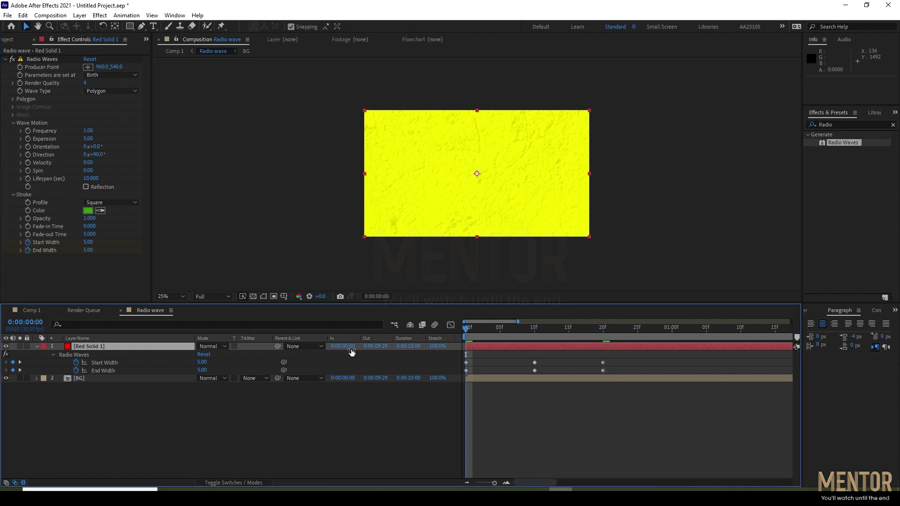
key("space")
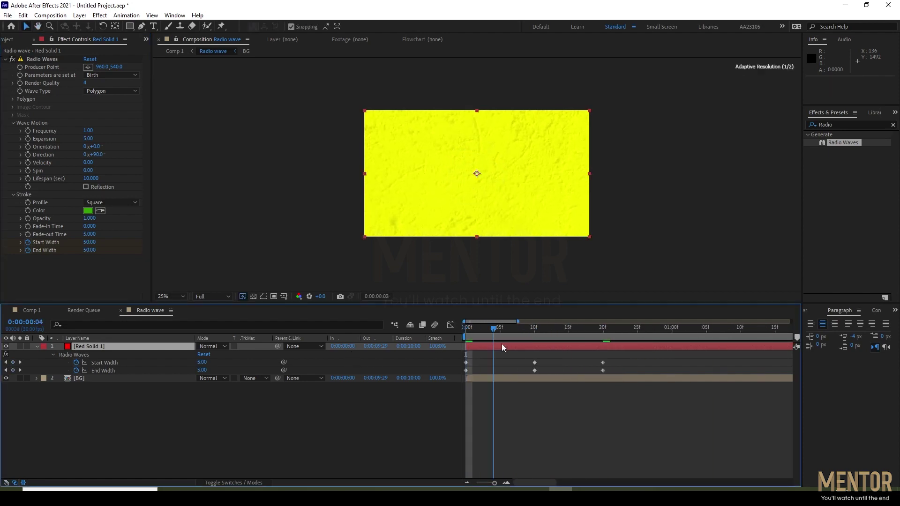
mouse_move(617, 357)
left_mouse_down()
mouse_move(601, 378)
mouse_move(671, 369)
left_mouse_up()
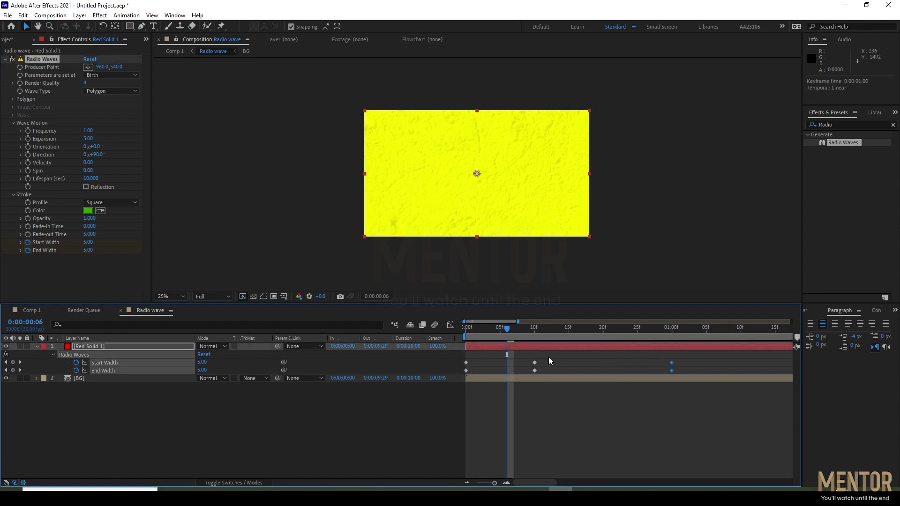
mouse_move(549, 360)
left_mouse_down()
mouse_move(534, 372)
mouse_move(532, 346)
left_mouse_up()
key("Home")
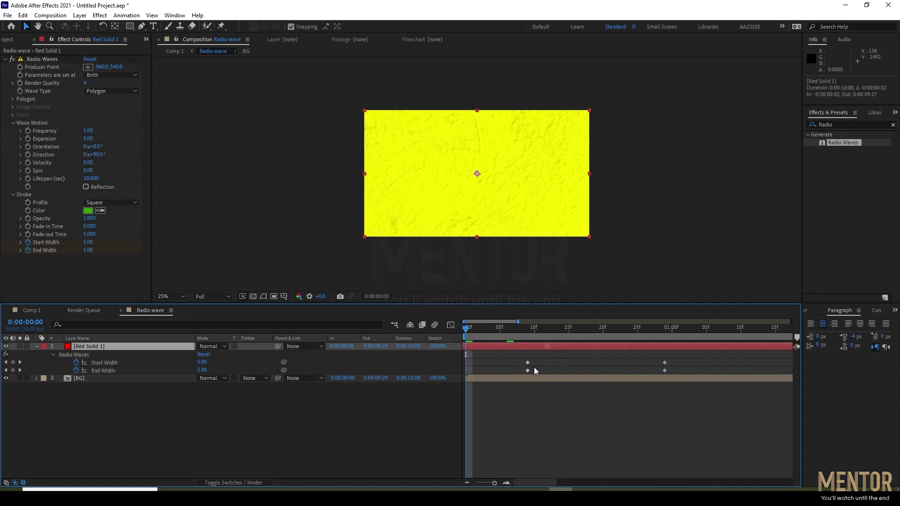
key("alt+Page_Up")
key("alt+Page_Up")
key("alt+Page_Down")
key("alt+Page_Down")
key("alt+Page_Down")
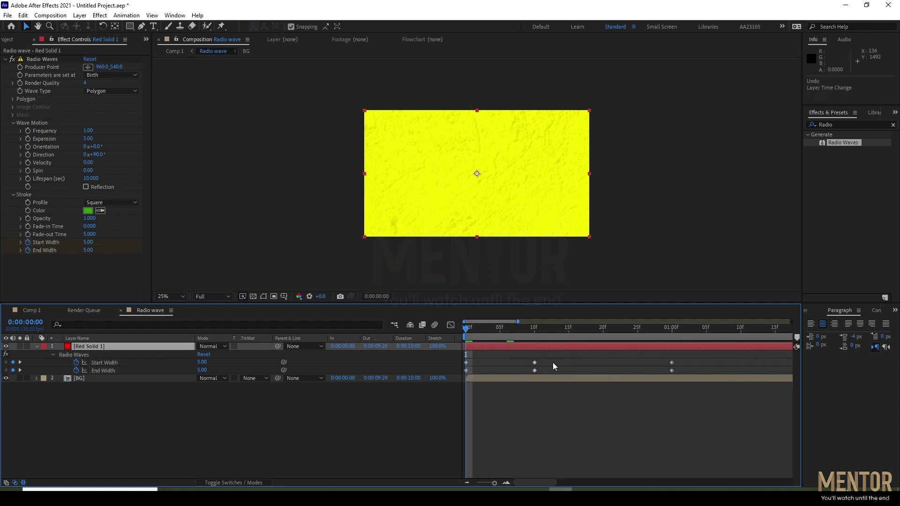
mouse_move(555, 360)
left_mouse_down()
mouse_move(530, 379)
mouse_move(568, 375)
left_mouse_up()
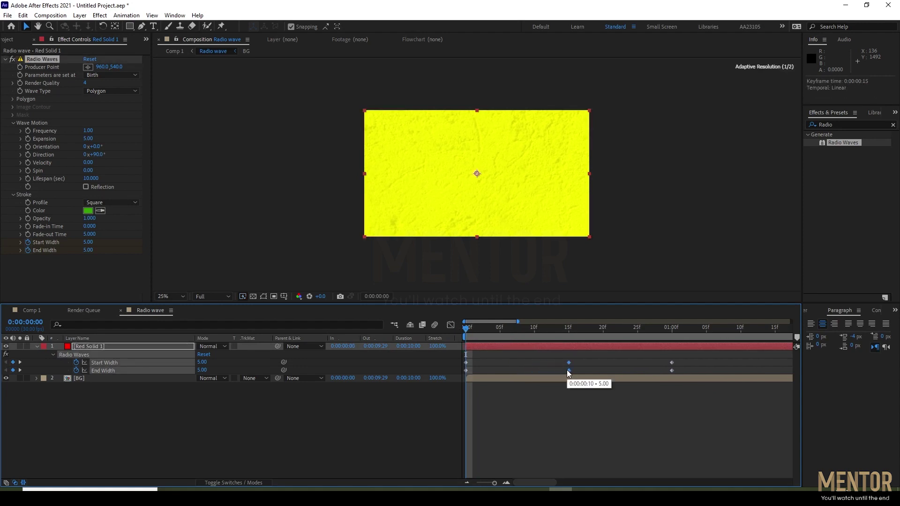
key("space")
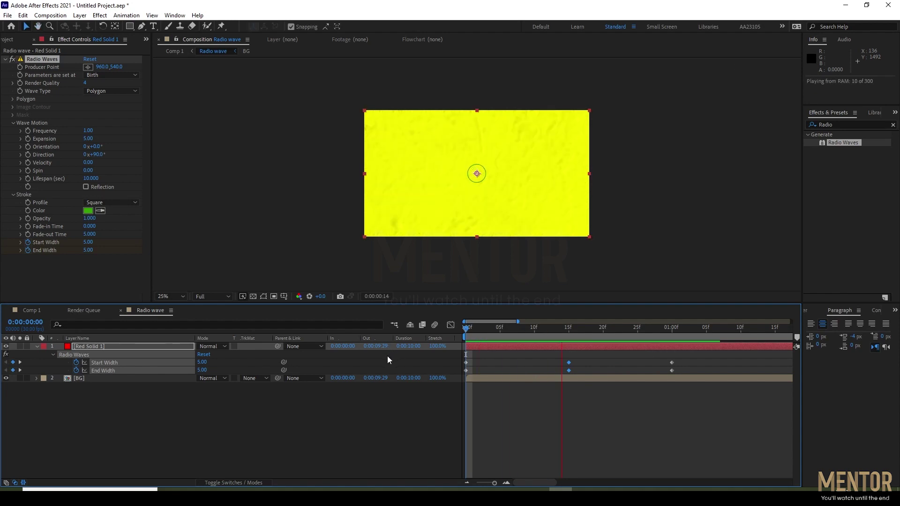
key("space")
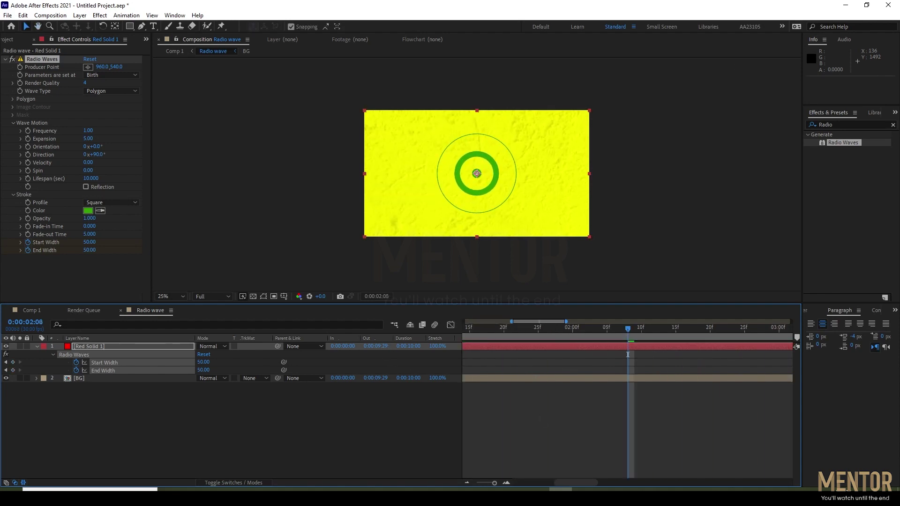
Drag the last width keyframe pair to about 3 seconds and preview from the start
left_click_drag(494, 483, 487, 484)
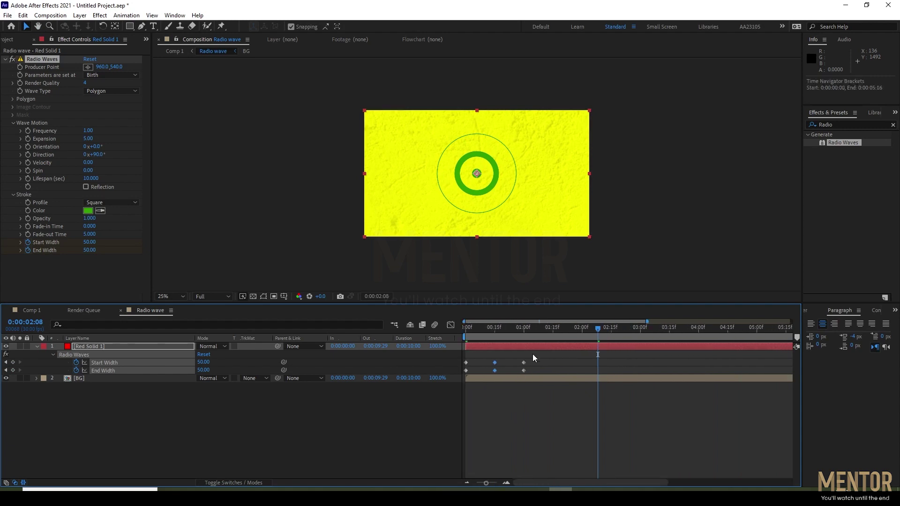
mouse_move(532, 353)
left_mouse_down()
mouse_move(520, 375)
mouse_move(634, 370)
left_mouse_up()
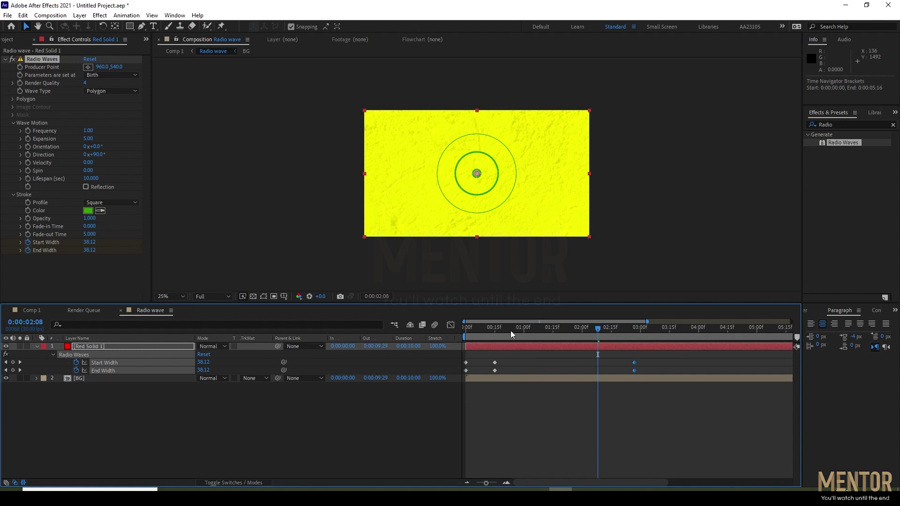
key("Home")
key("space")
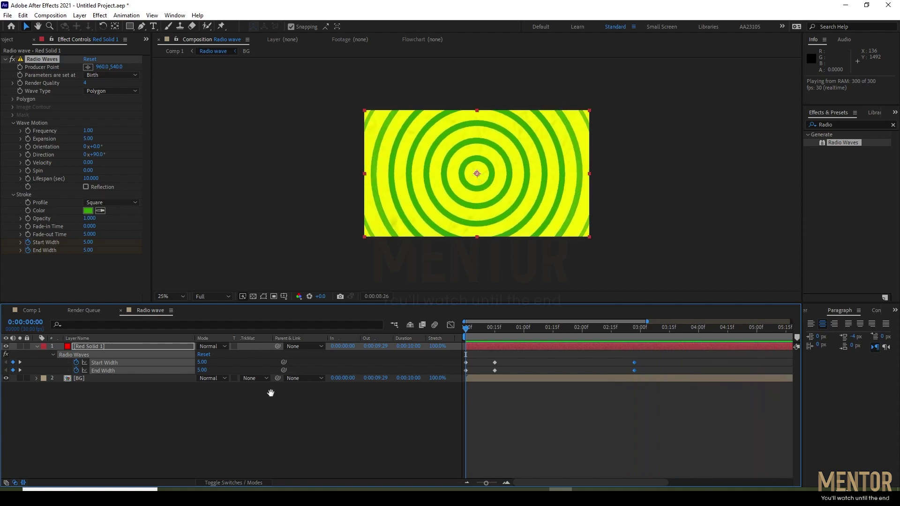
At 5 seconds, set Start Width and End Width to 100
key("space")
left_click_drag(573, 332, 758, 330)
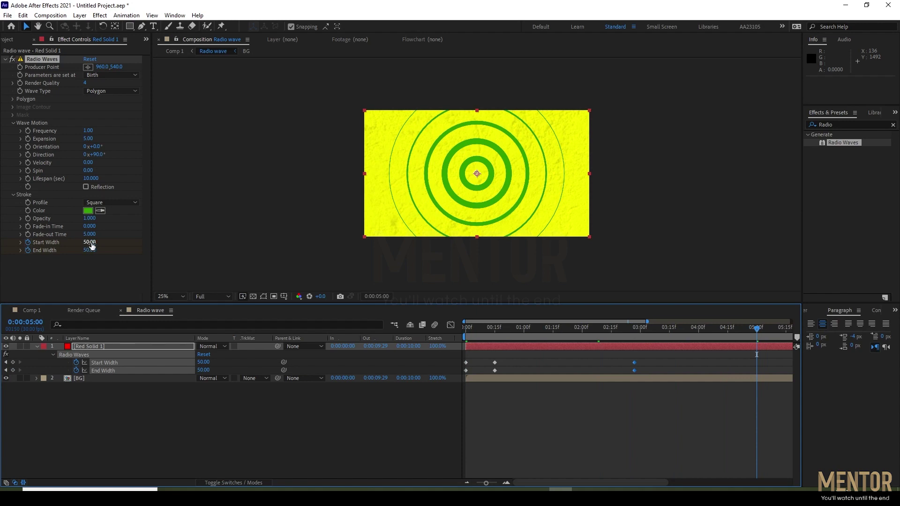
left_click(91, 243)
type("100")
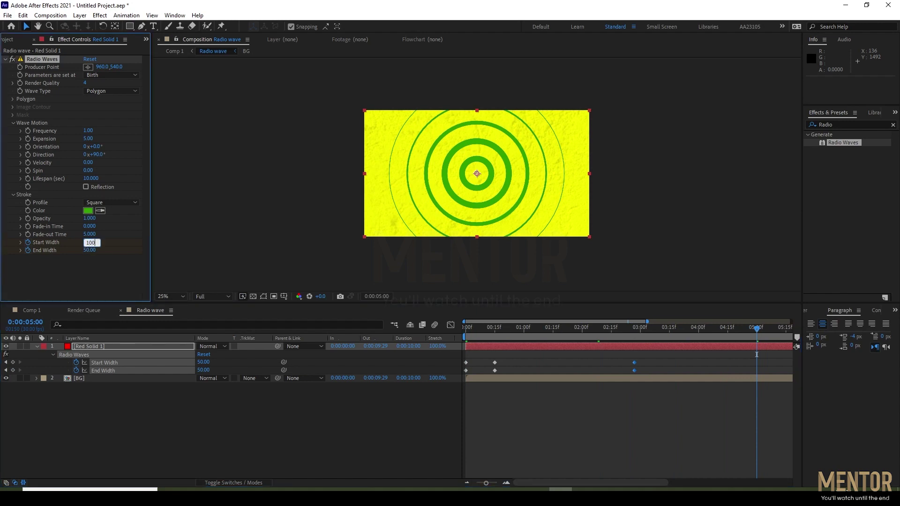
key("Return")
left_click(91, 251)
type("100")
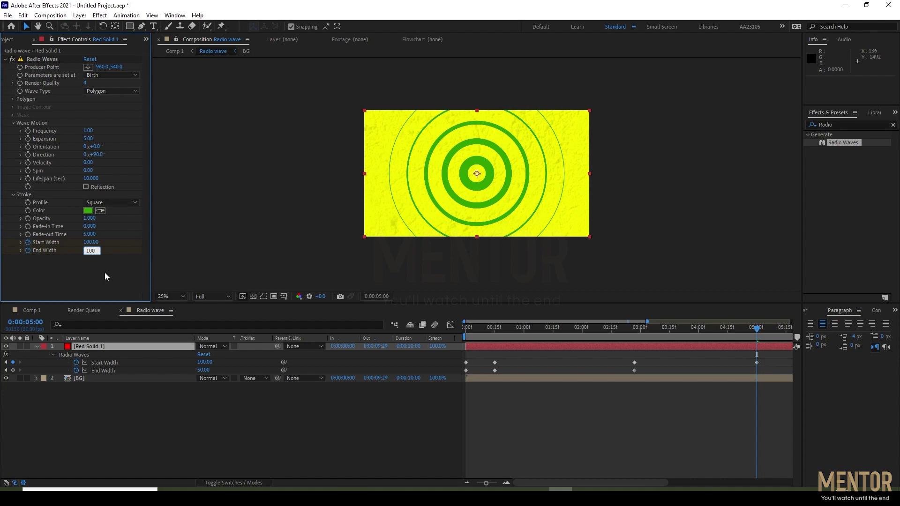
key("Return")
Move the 3-second keyframes to about 1:08 and the 5-second pair to about 1:16, then preview
left_click_drag(486, 483, 477, 483)
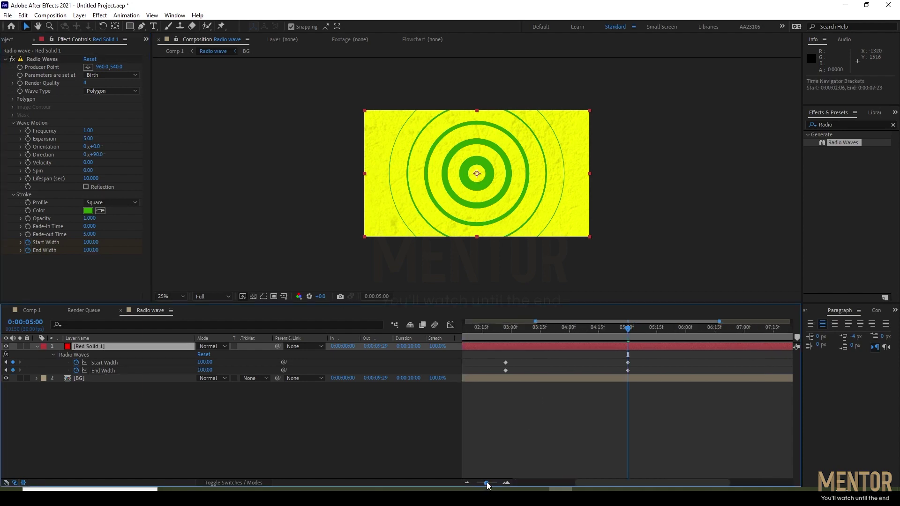
mouse_move(571, 359)
left_mouse_down()
mouse_move(553, 373)
mouse_move(498, 370)
left_mouse_up()
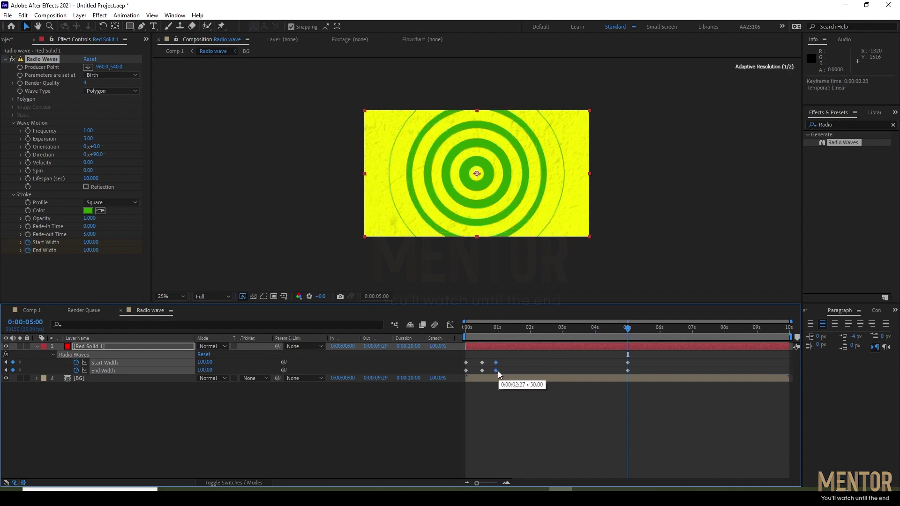
mouse_move(649, 359)
left_mouse_down()
mouse_move(623, 371)
mouse_move(513, 373)
left_mouse_up()
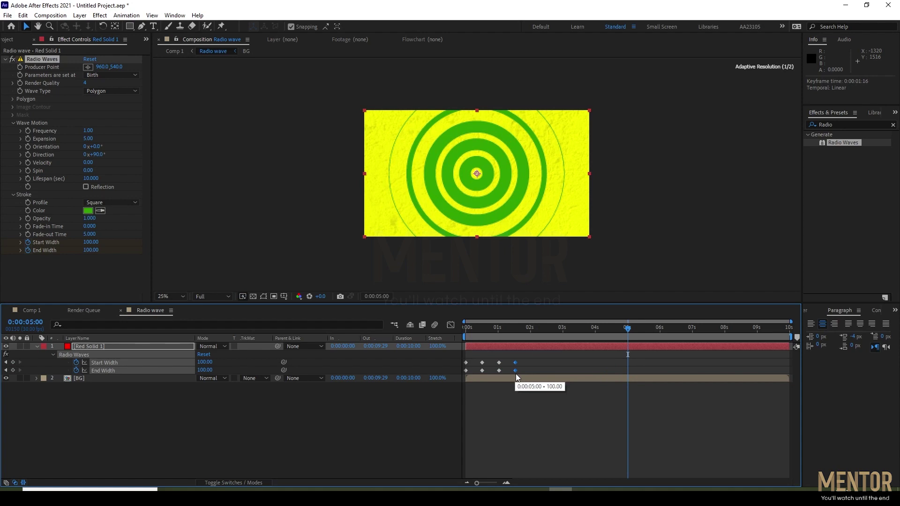
left_click_drag(535, 328, 366, 340)
key("space")
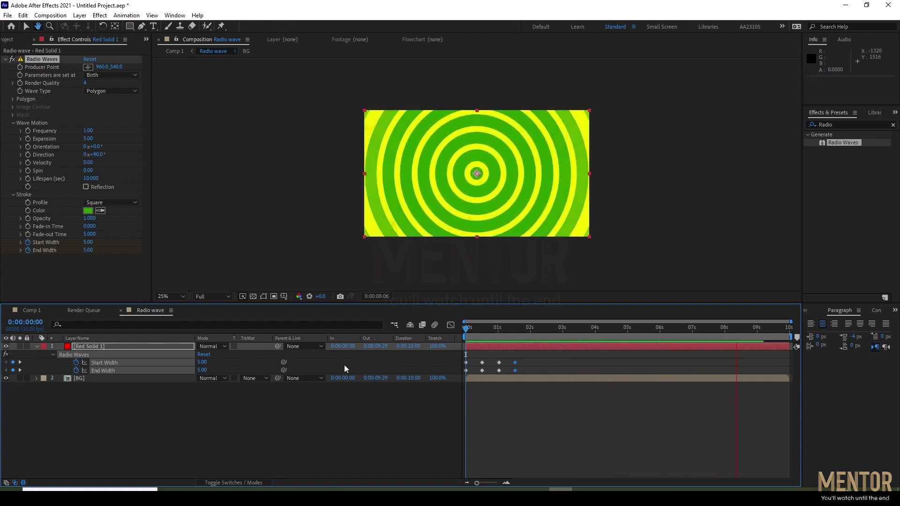
left_click(499, 335)
At 1:29, key Start Width and End Width back to 50 and preview from the start
mouse_move(499, 336)
left_mouse_down()
mouse_move(544, 335)
mouse_move(530, 337)
left_mouse_up()
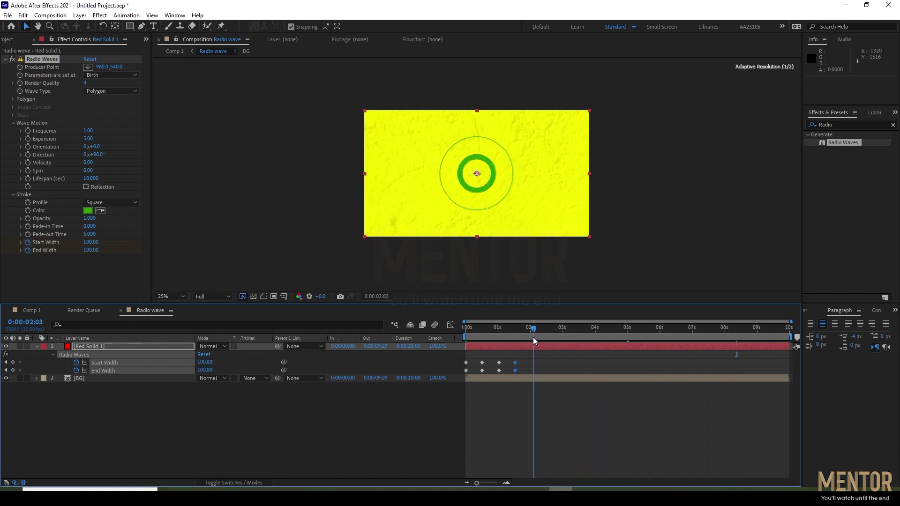
left_click(92, 242)
type("50")
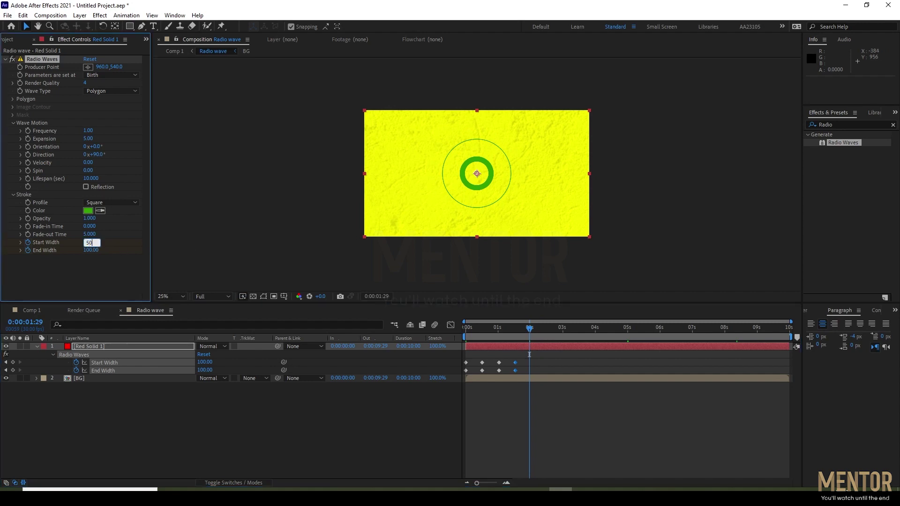
key("Return")
left_click(92, 251)
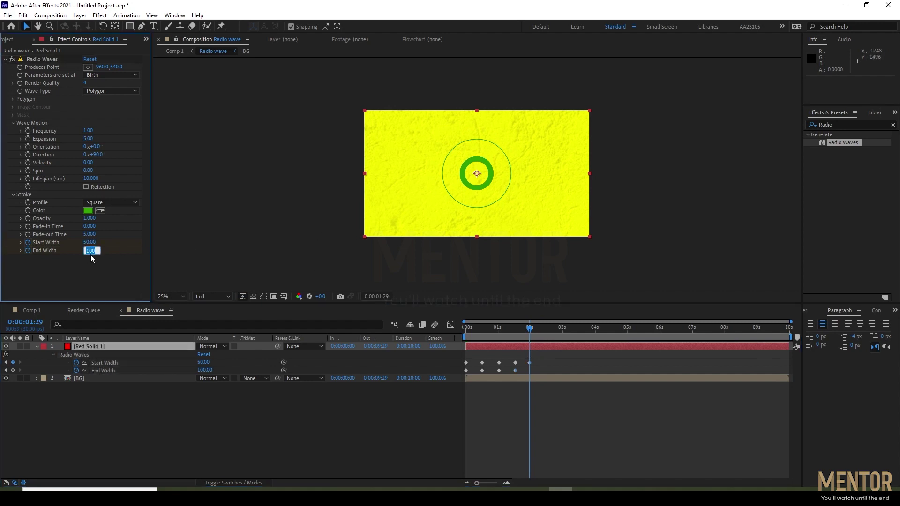
type("50.")
left_click(466, 328)
key("space")
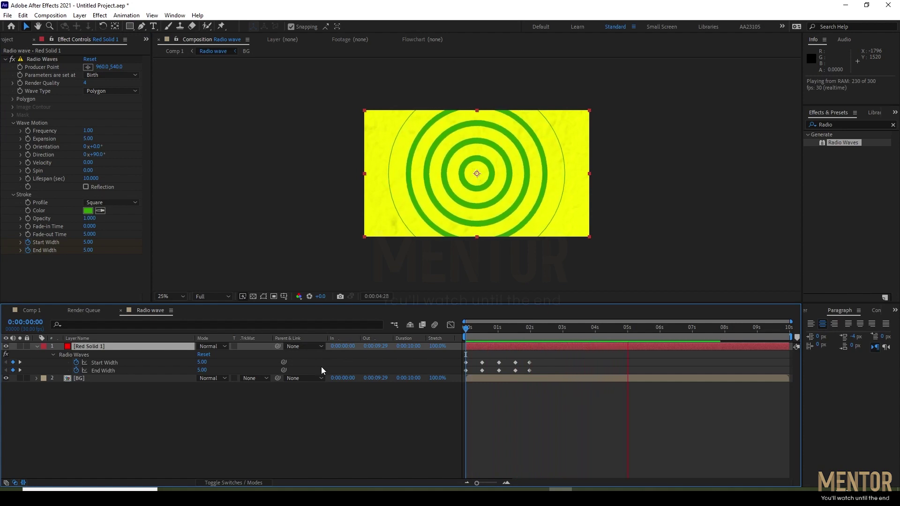
key("space")
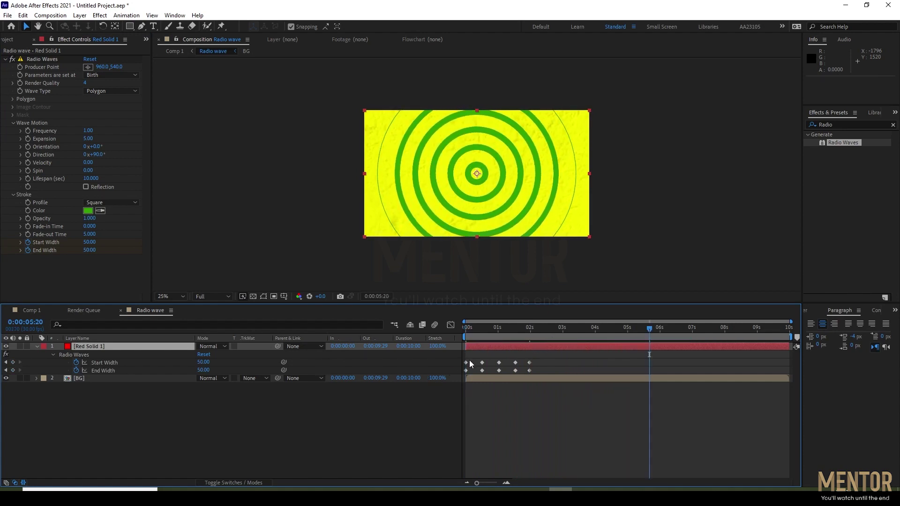
Try pasting the first width keyframes at 2:12, preview, then undo the paste
left_click_drag(470, 360, 464, 375)
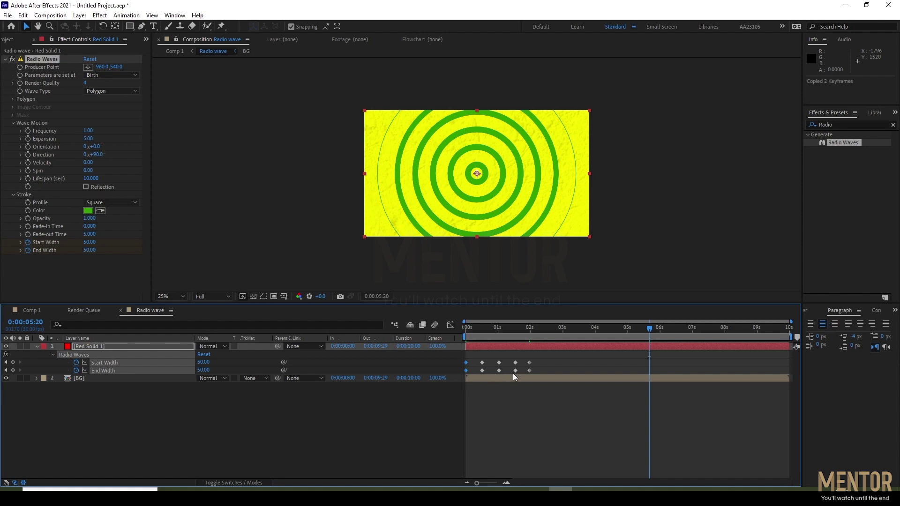
left_click(544, 330)
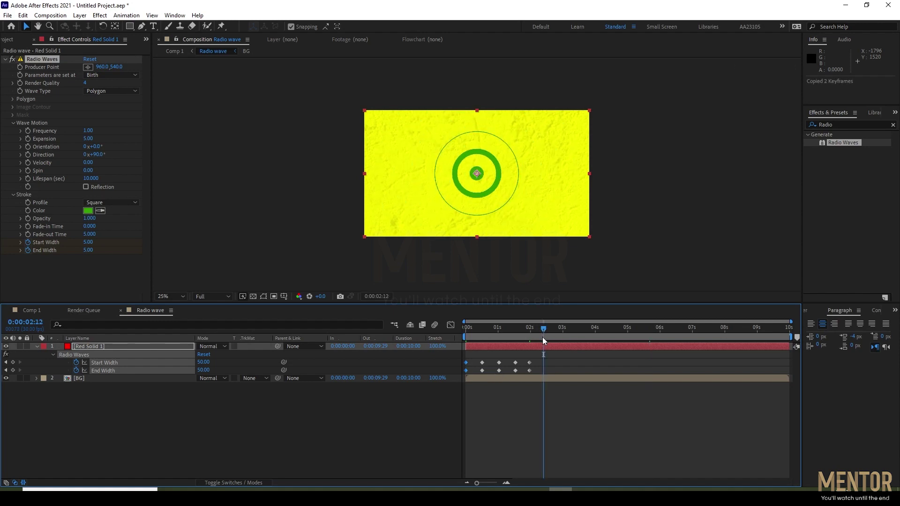
key("ctrl+v")
key("Home")
key("space")
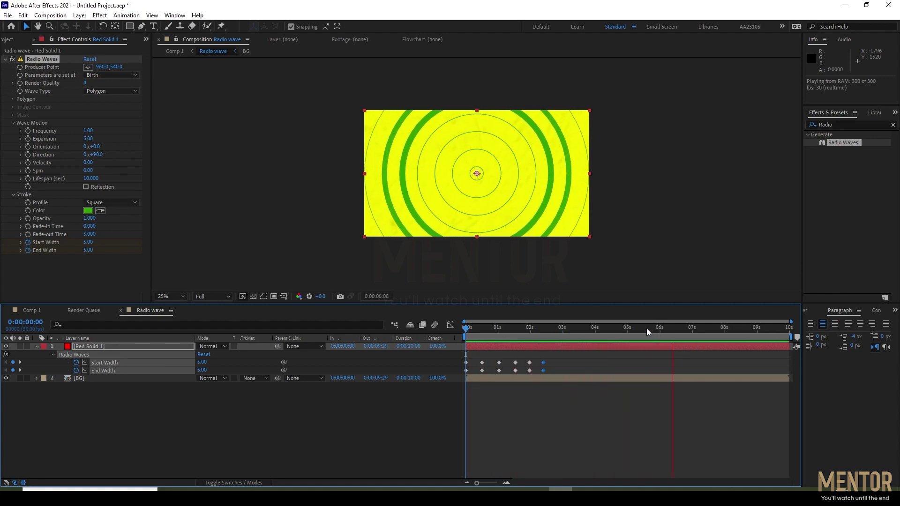
key("space")
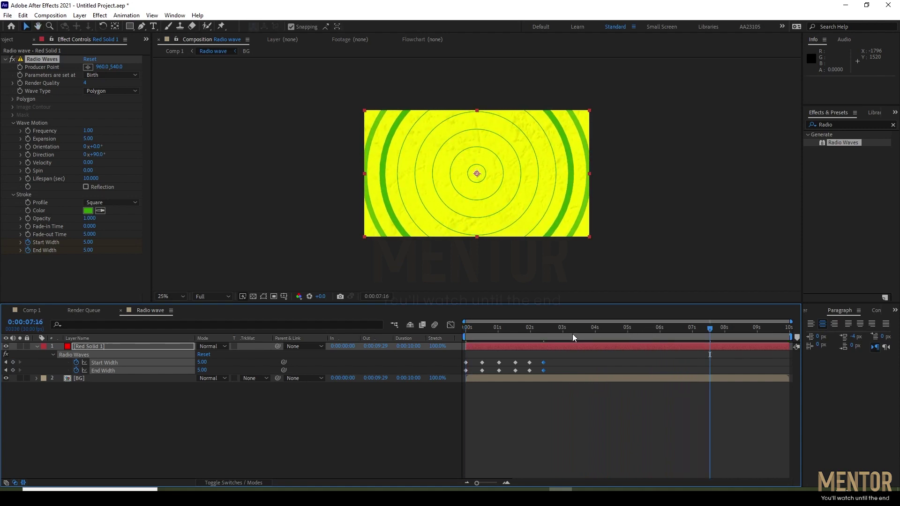
key("ctrl+z")
key("Home")
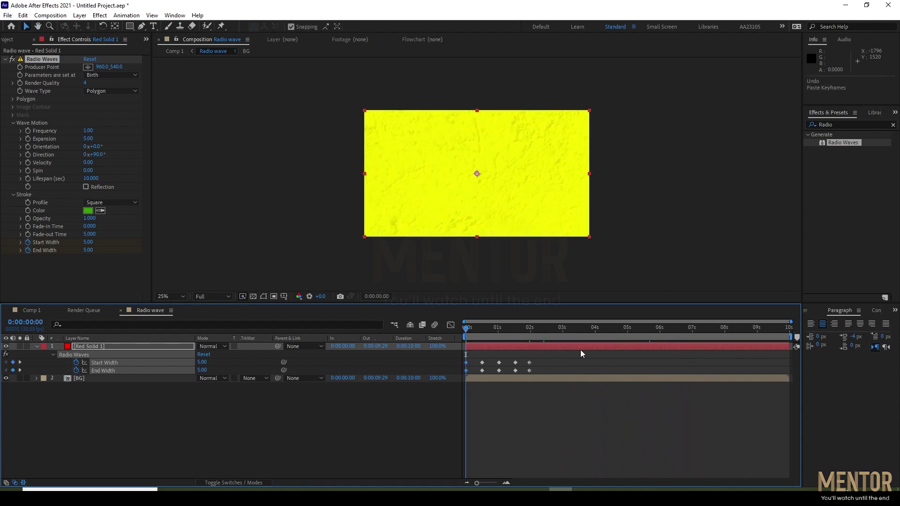
Apply Easy Ease (F9) to all Start and End Width keyframes and preview
left_click_drag(539, 357, 461, 382)
key("F9")
key("space")
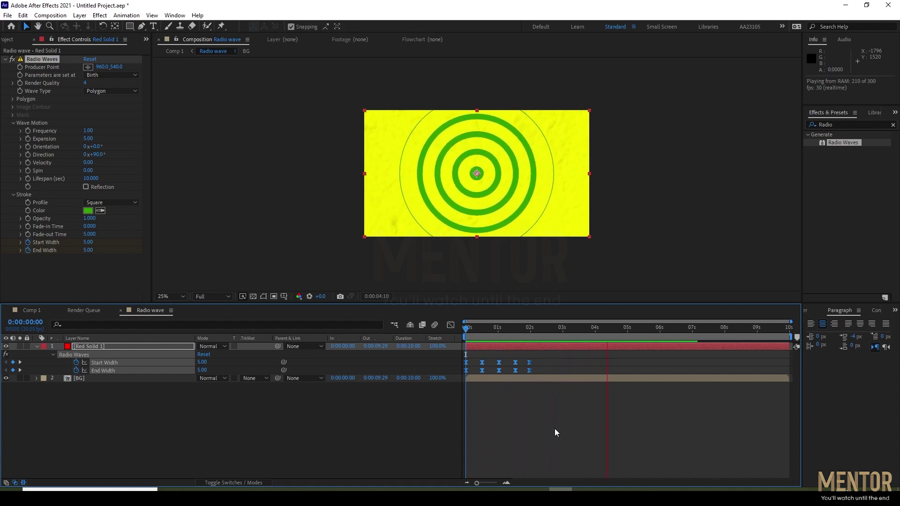
key("space")
Pre-compose Red Solid 1 as 'Radio wave', moving all attributes, then preview the rings
right_click(116, 346)
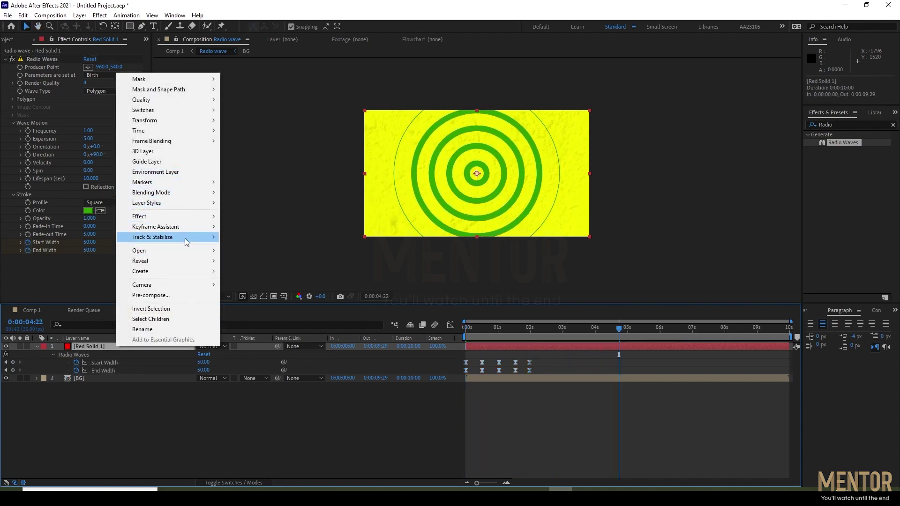
left_click(182, 295)
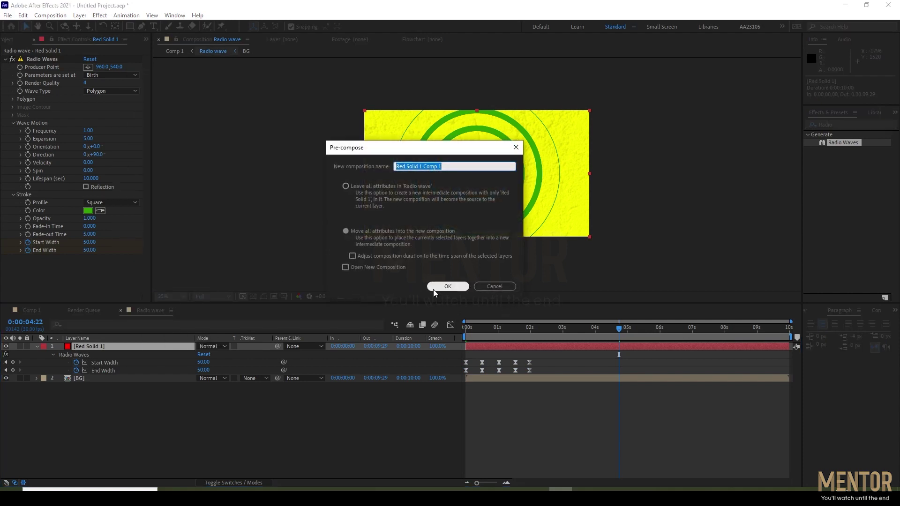
left_click(352, 256)
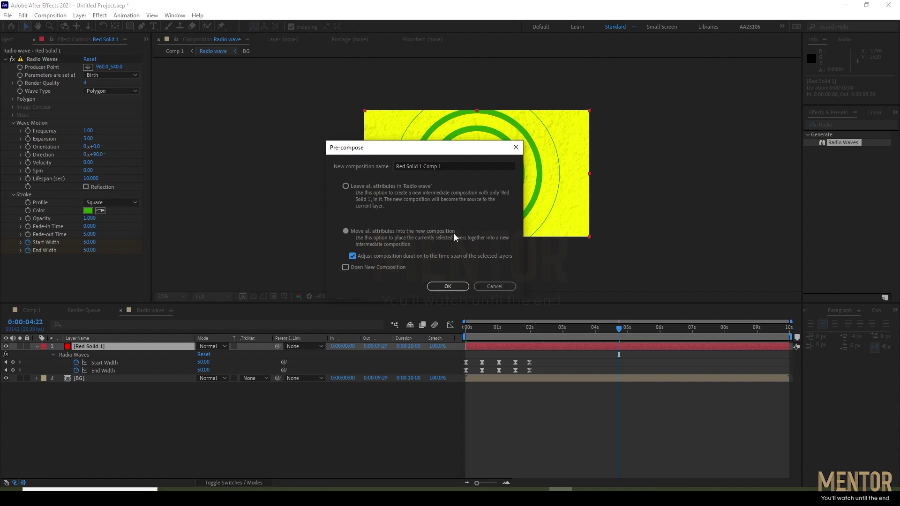
left_click(451, 167)
type("Radio wave")
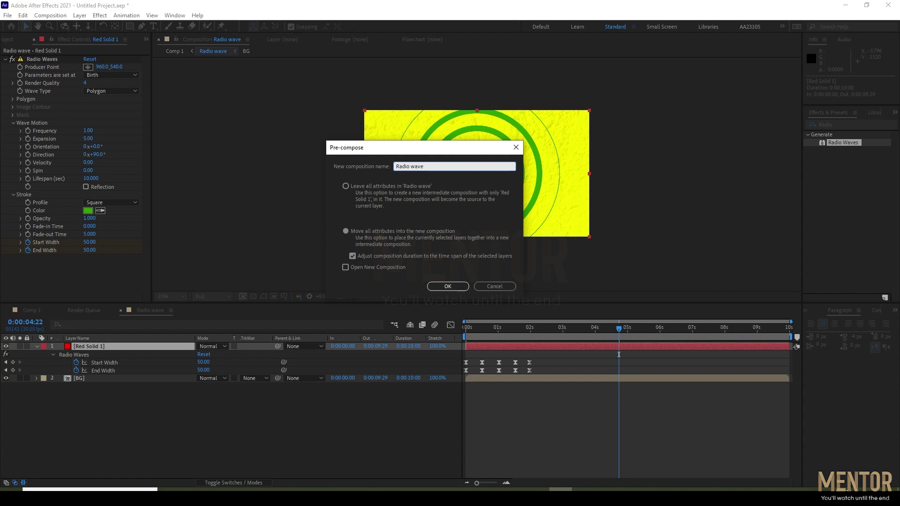
key("Return")
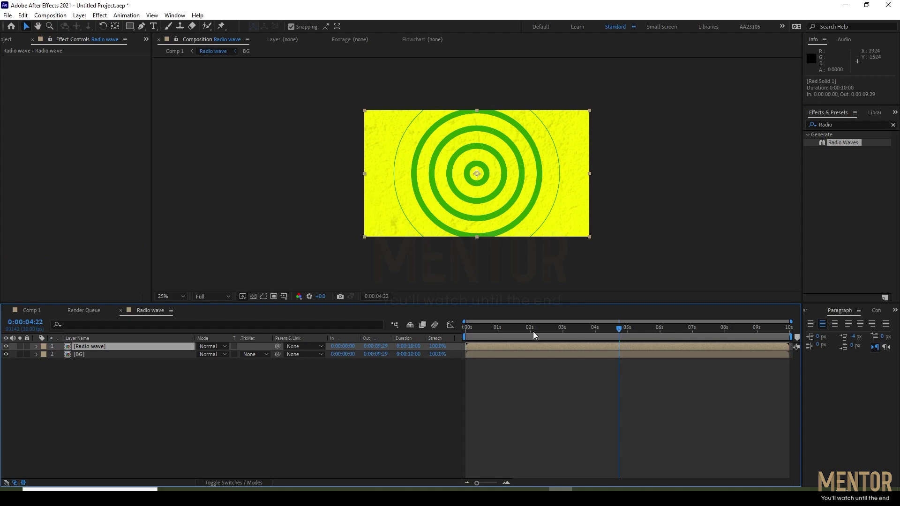
key("space")
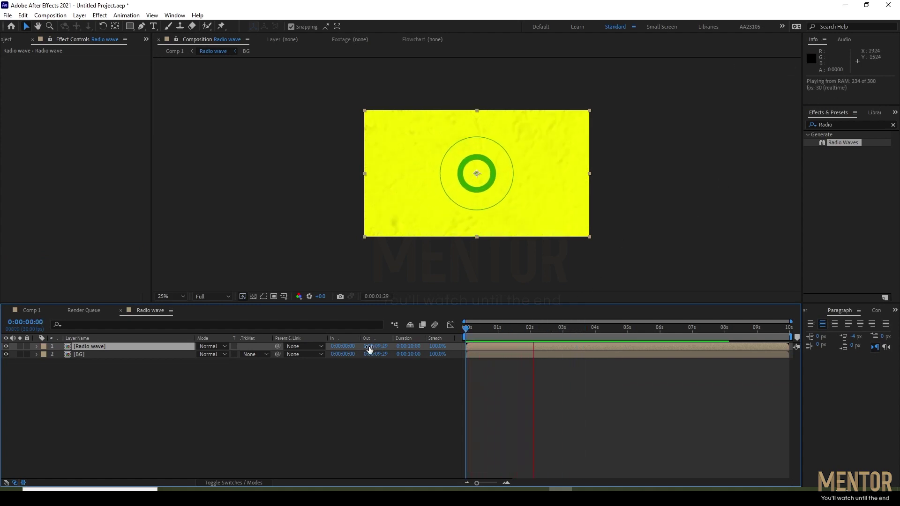
Enable Time Remapping on the Radio wave layer
right_click(101, 351)
mouse_move(171, 132)
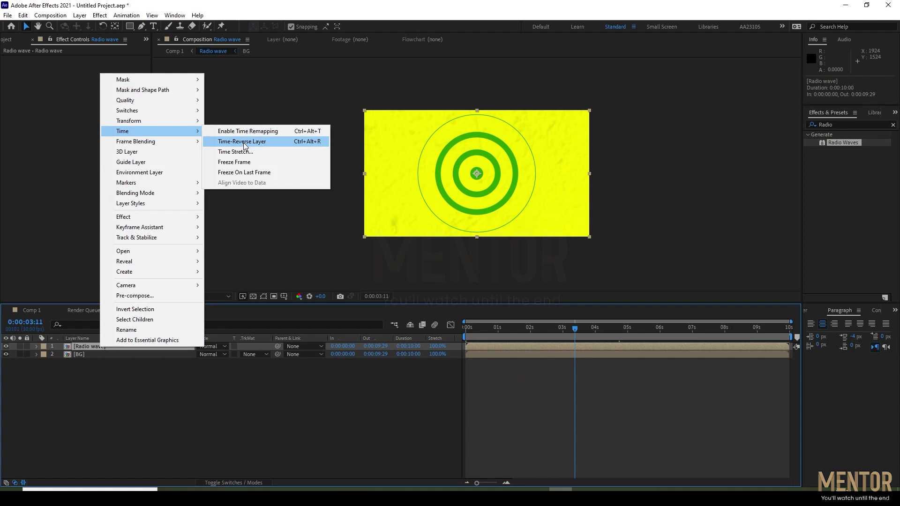
left_click(249, 133)
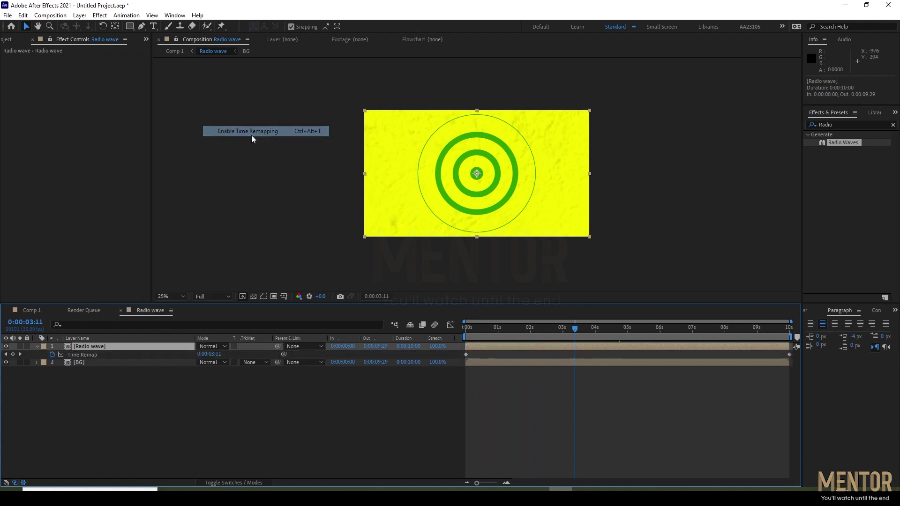
left_click(515, 331)
left_click_drag(519, 331, 514, 326)
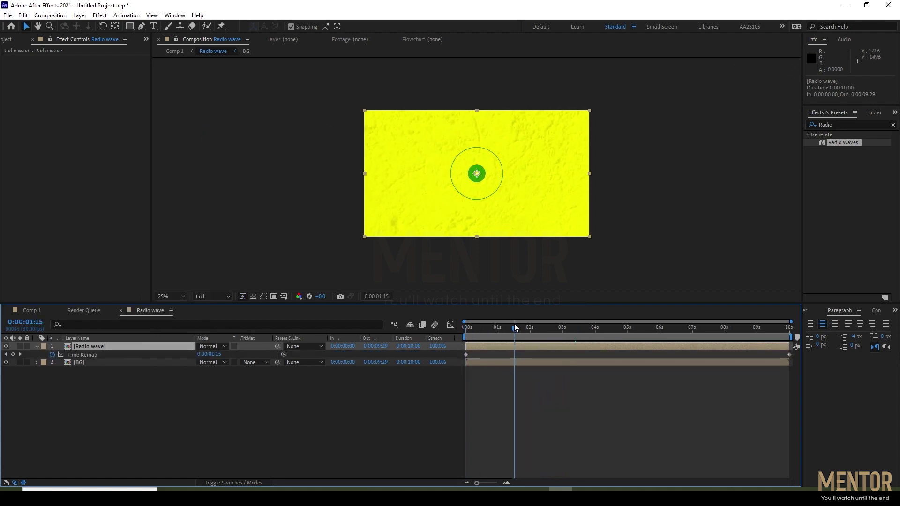
left_click(13, 354)
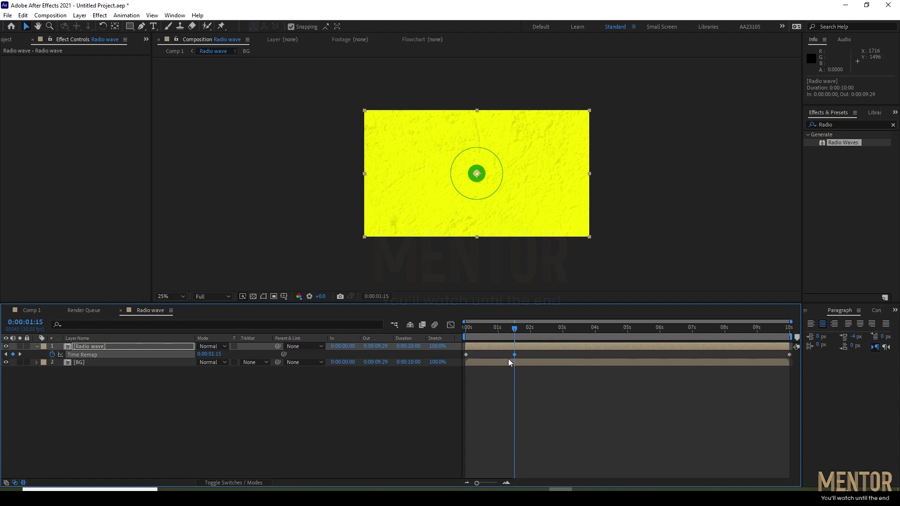
key("ctrl+z")
Pull the end Time Remap keyframe left to about one second and preview
key("Page_Down")
key("End")
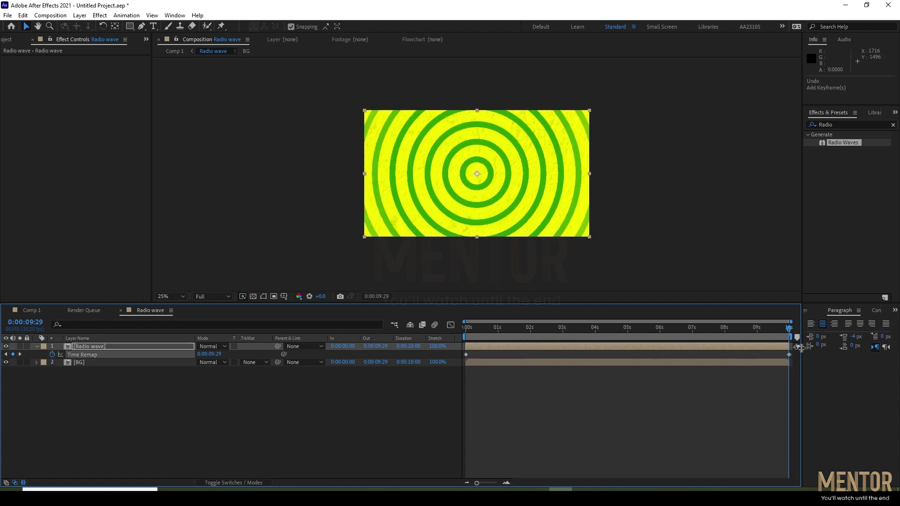
left_click_drag(790, 355, 750, 355)
left_click_drag(546, 354, 500, 355)
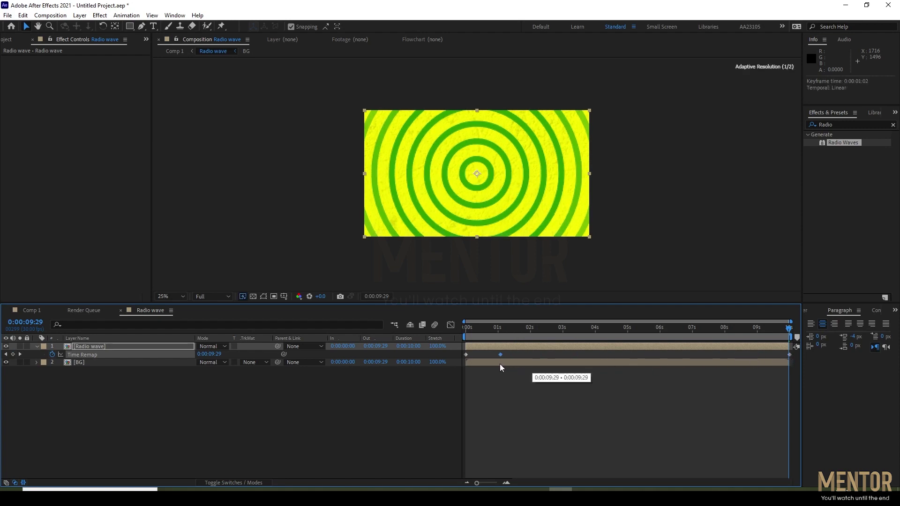
key("Home")
key("space")
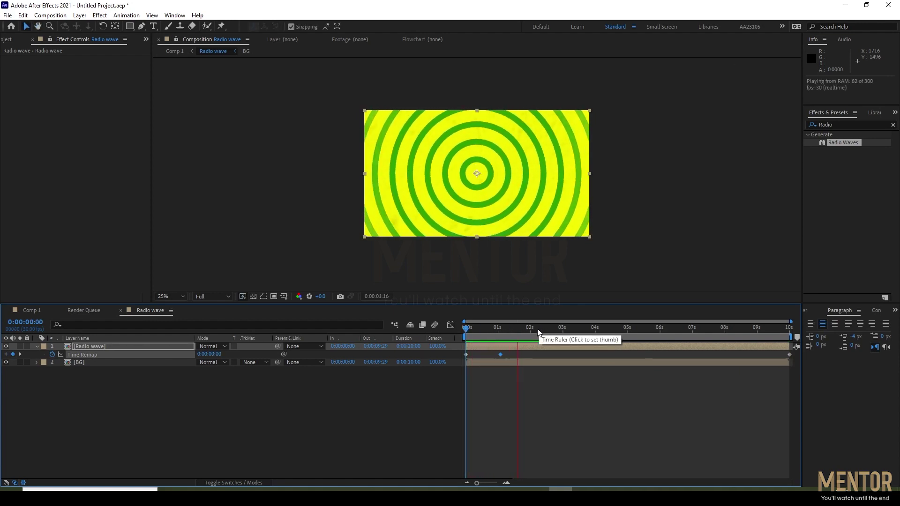
left_click_drag(488, 332, 498, 334)
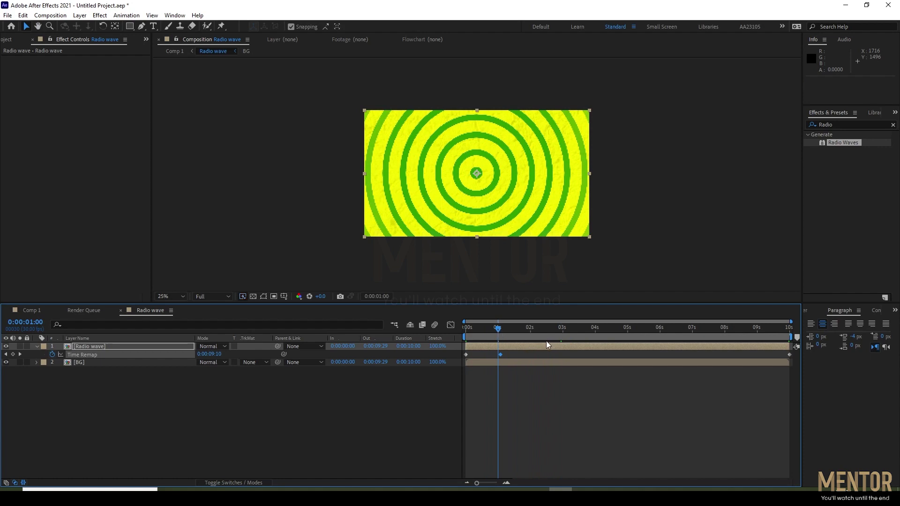
key("ctrl+z")
left_click_drag(625, 328, 482, 359)
Try the full-rings Time Remap keyframe at about 0:00:00:20 and preview the rings
left_click(466, 328)
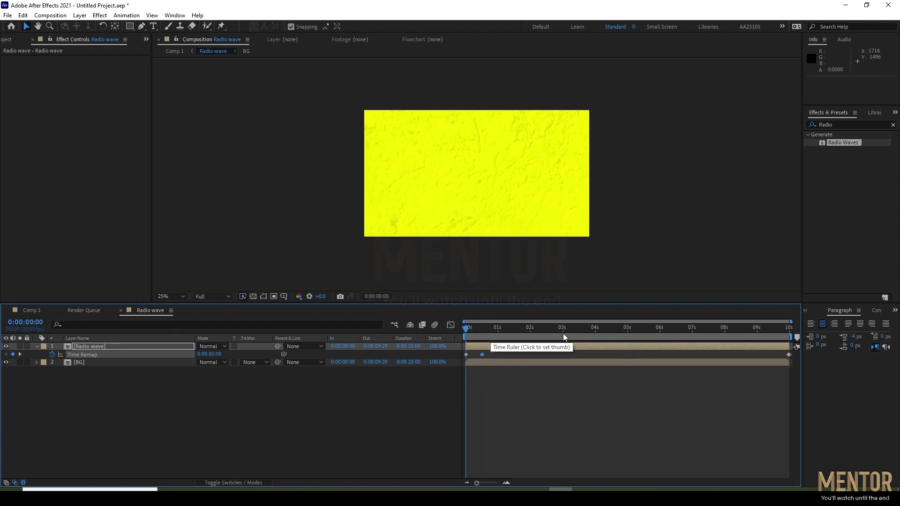
key("space")
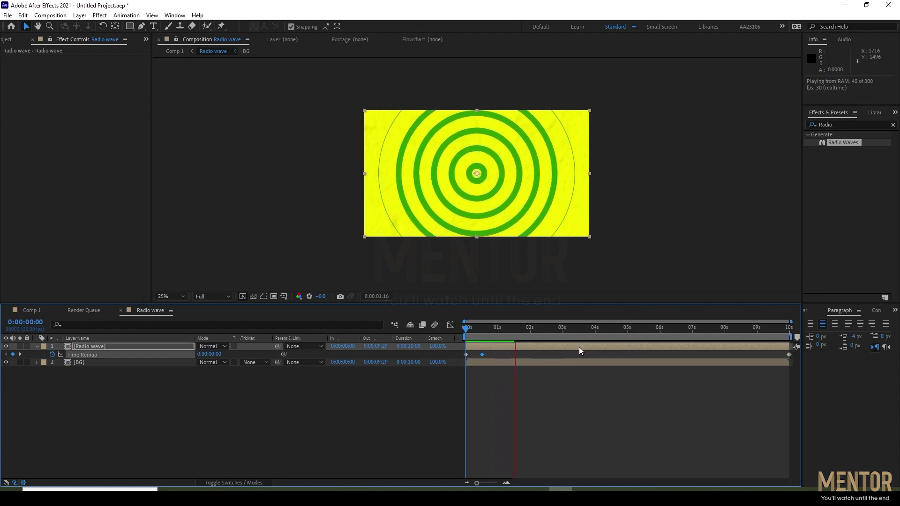
left_click(481, 355)
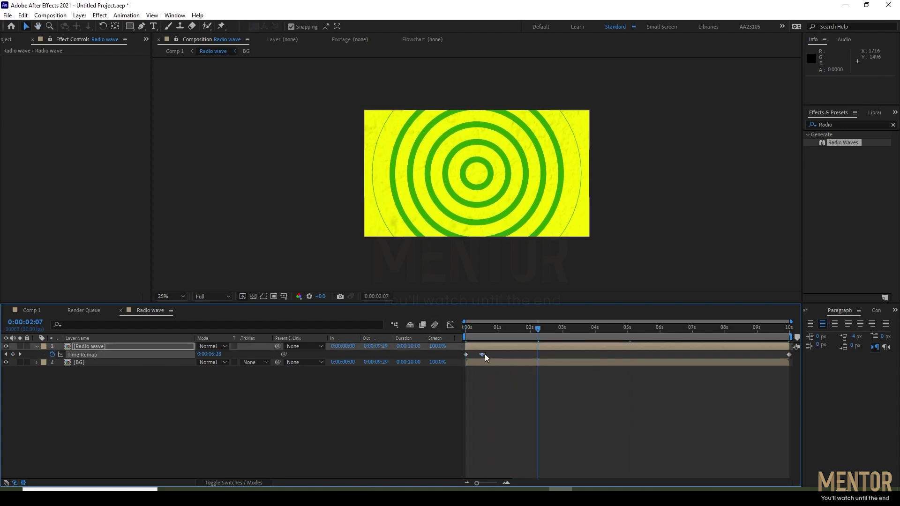
left_click_drag(483, 354, 488, 355)
left_click(466, 328)
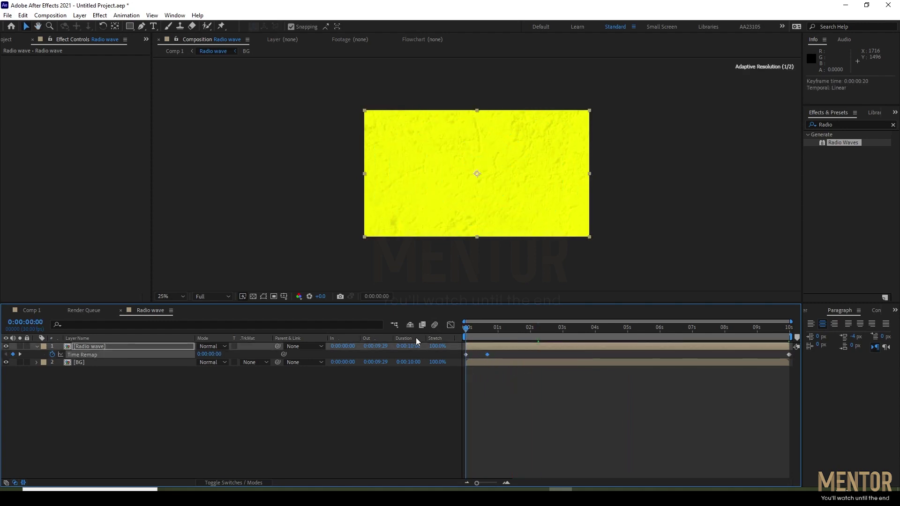
key("space")
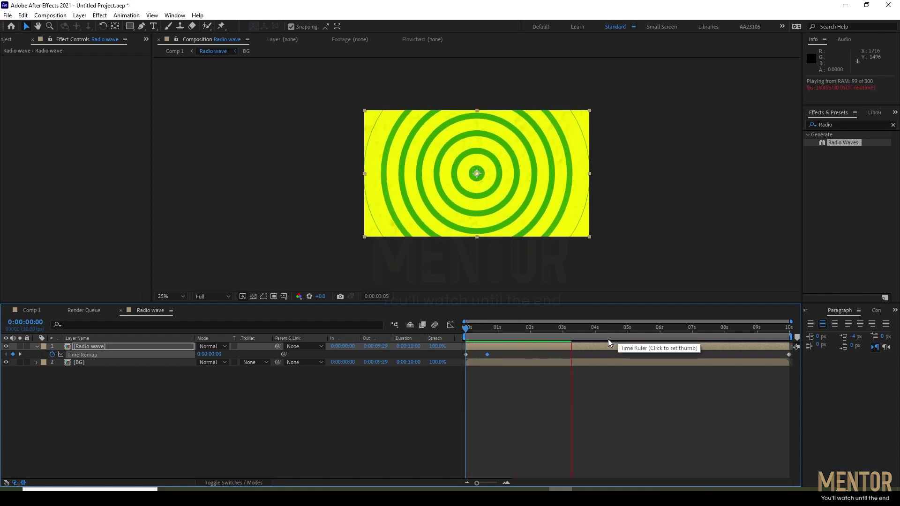
mouse_move(498, 332)
left_mouse_down()
mouse_move(487, 333)
mouse_move(503, 355)
mouse_move(435, 333)
left_mouse_up()
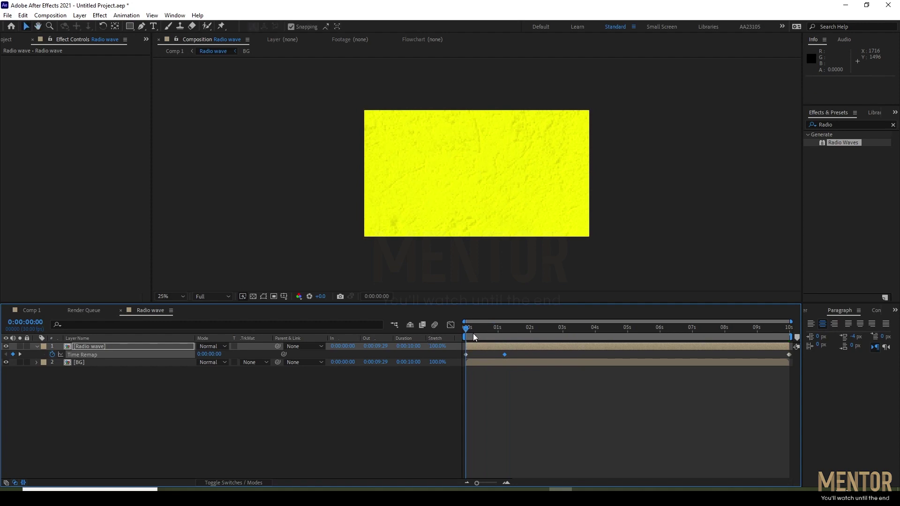
key("space")
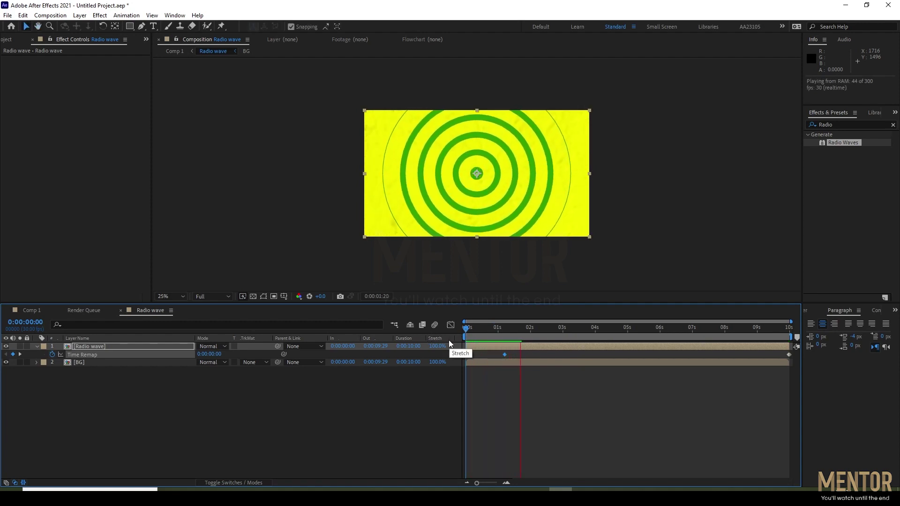
key("space")
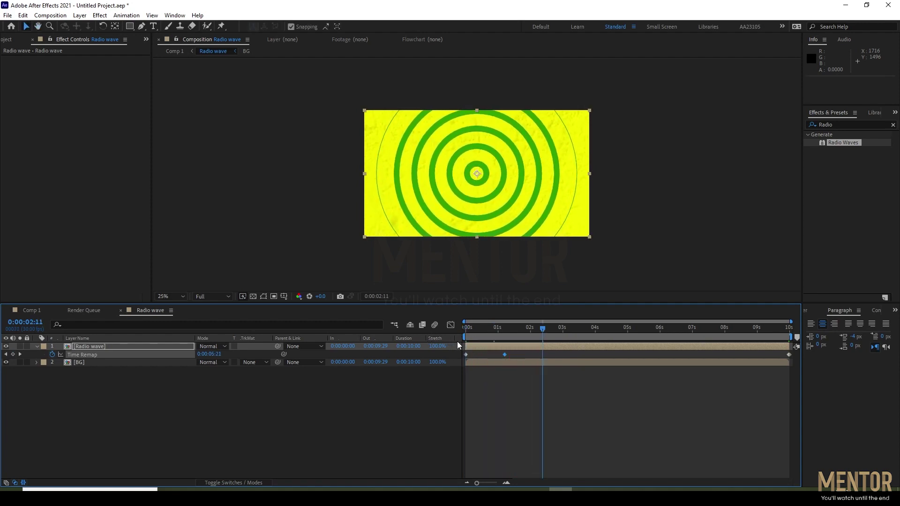
key("ctrl+z")
Set the full-rings keyframe to 0:00:00:18, preview, and zoom the timeline into the first seconds
key("k")
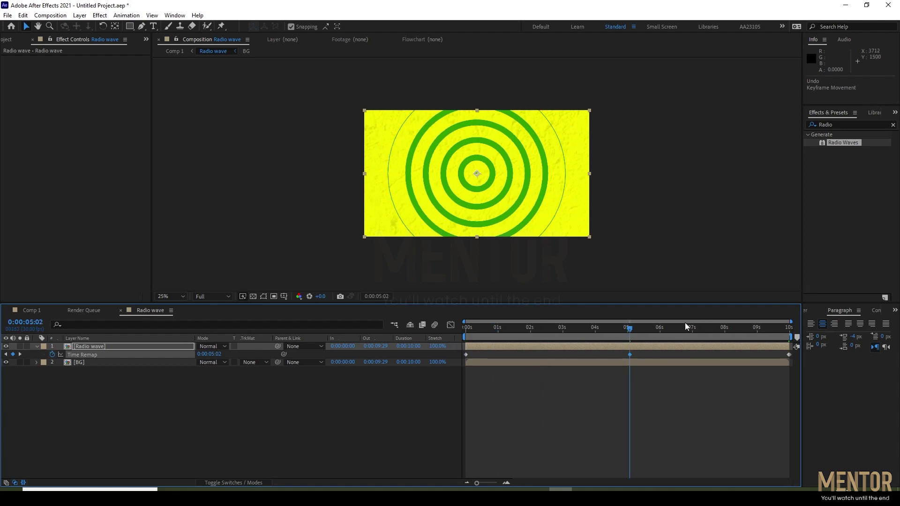
key("ctrl+z")
mouse_move(643, 336)
left_mouse_down()
mouse_move(692, 335)
mouse_move(497, 355)
mouse_move(504, 338)
mouse_move(483, 337)
mouse_move(479, 355)
left_mouse_up()
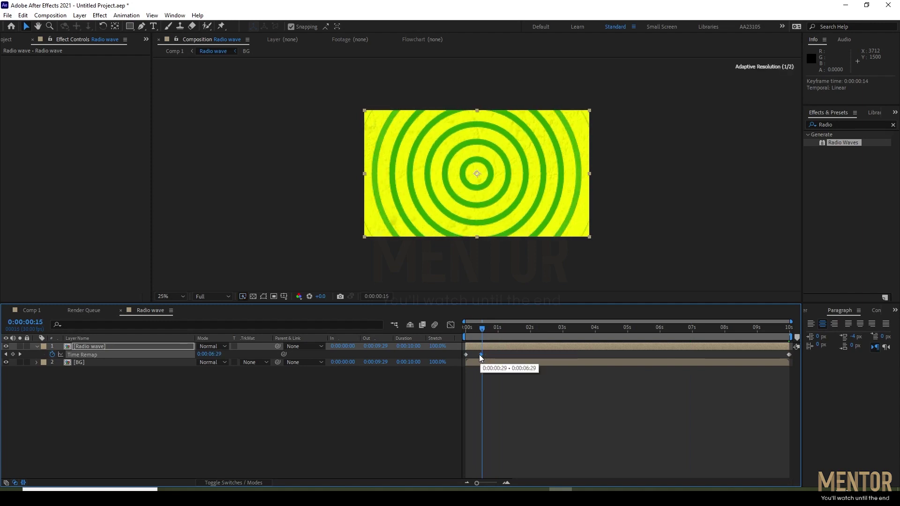
key("space")
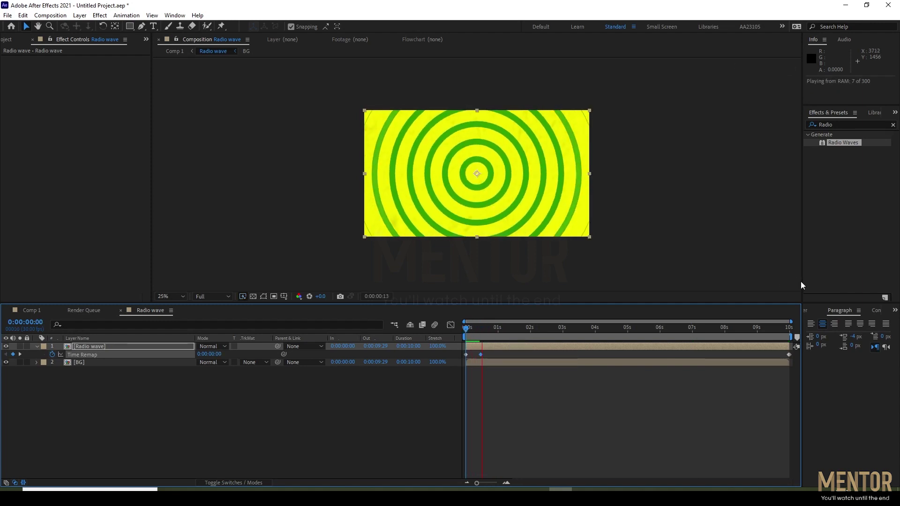
key("space")
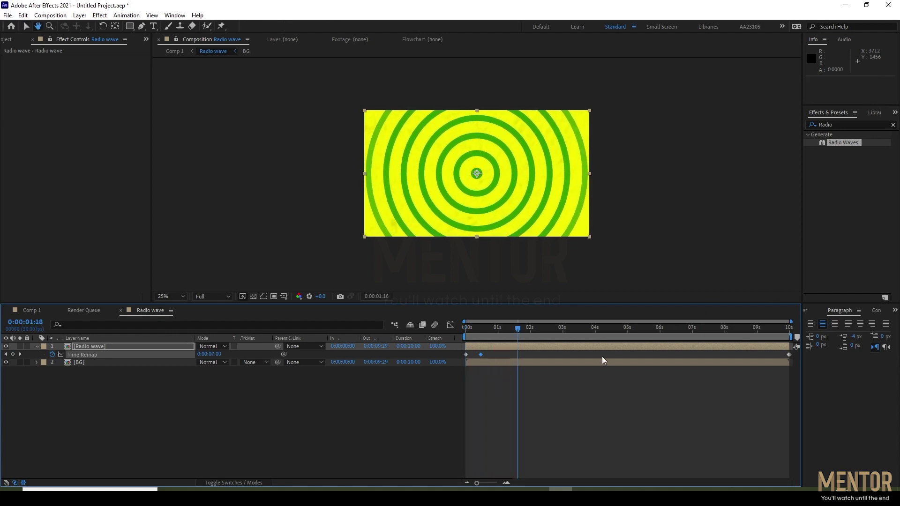
left_click_drag(481, 355, 485, 354)
key("space")
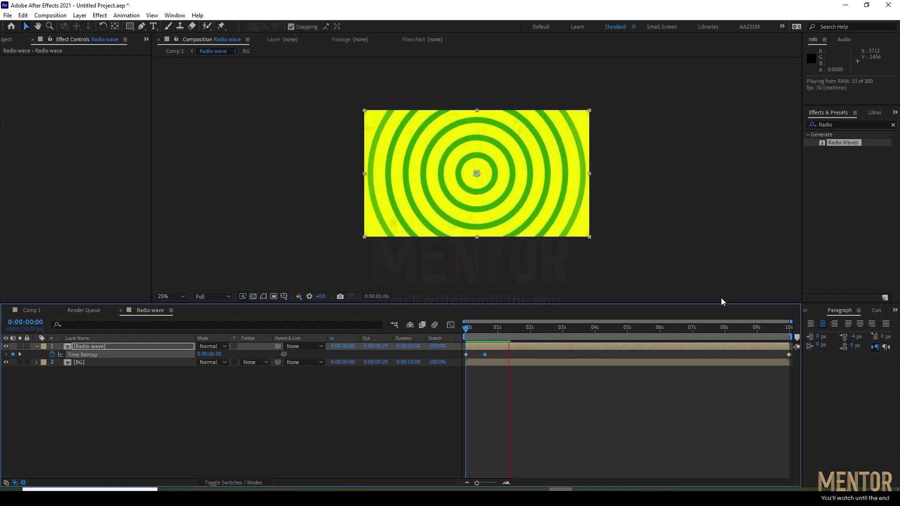
left_click_drag(477, 483, 489, 483)
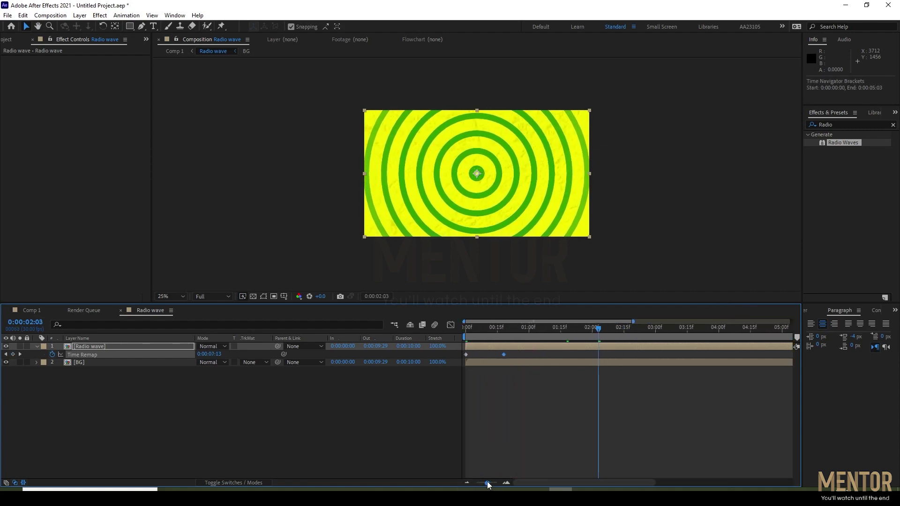
Apply Easy Ease to the Radio wave's Time Remap keyframes and preview
left_click(519, 352)
left_click_drag(511, 355, 518, 355)
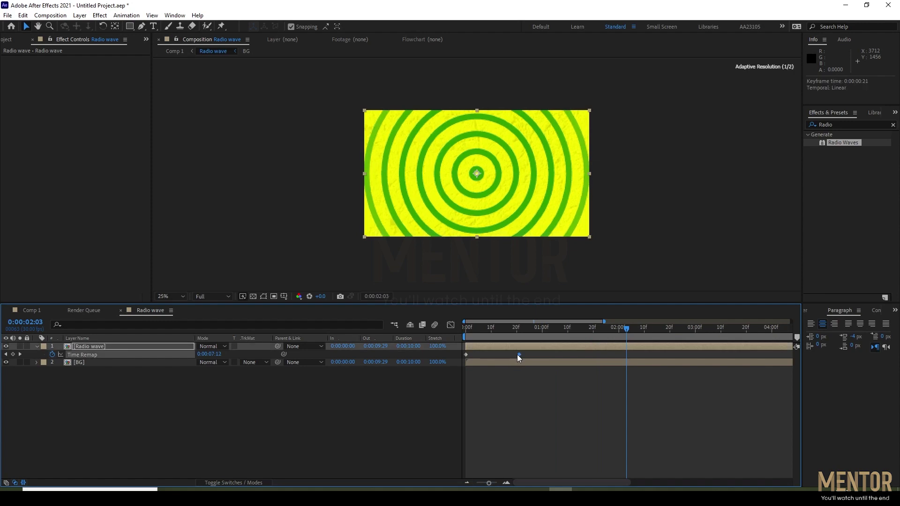
key("space")
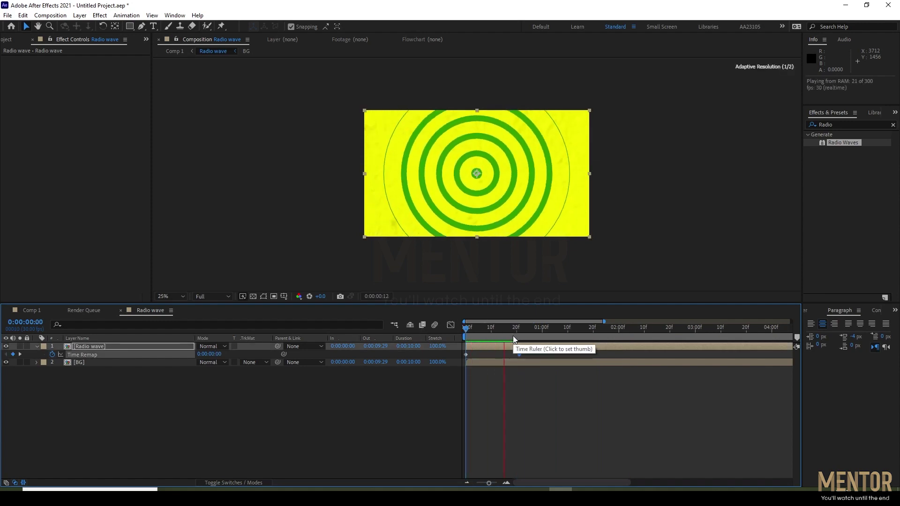
left_click(517, 356)
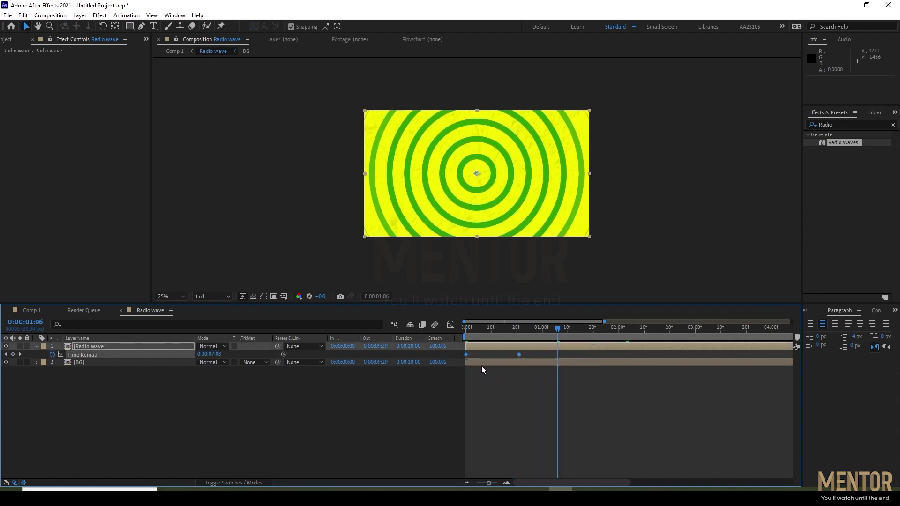
right_click(518, 355)
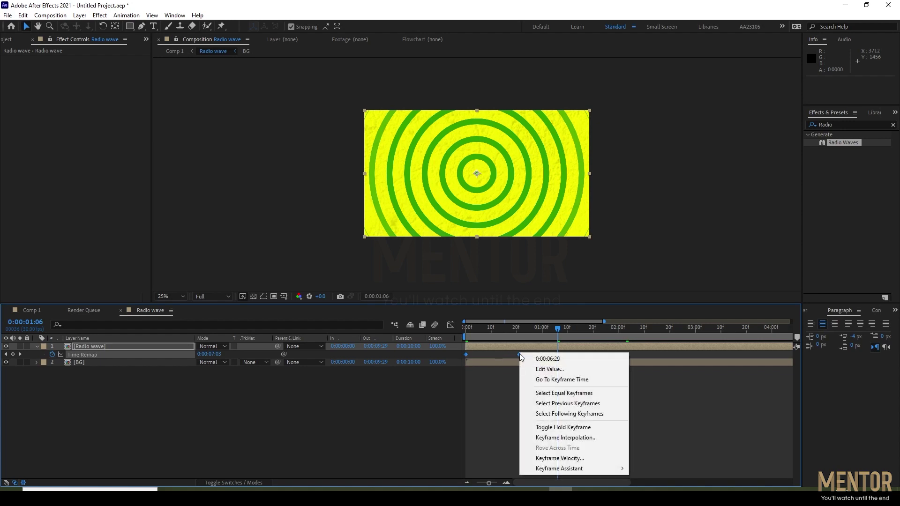
mouse_move(568, 469)
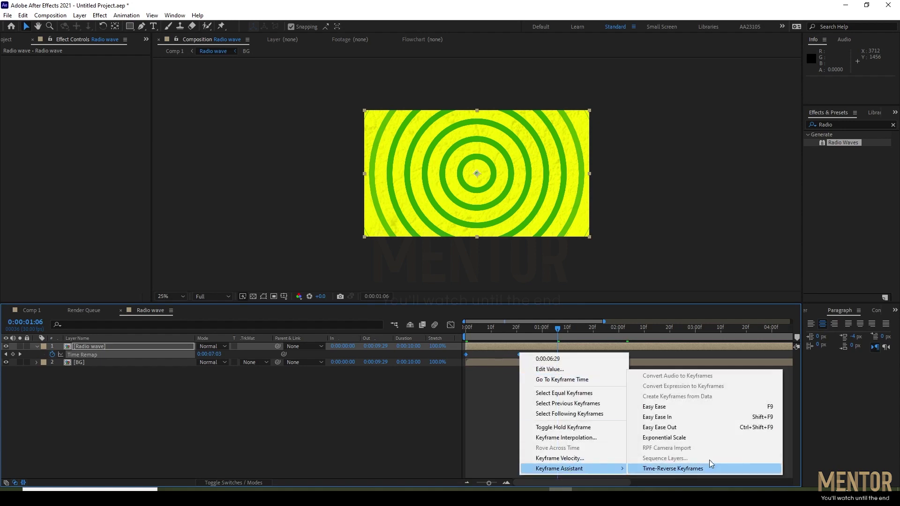
left_click(676, 407)
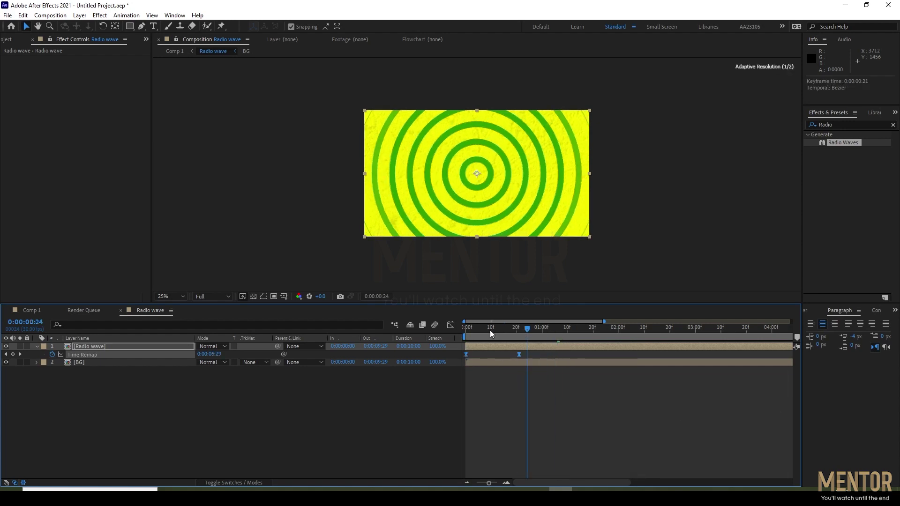
key("space")
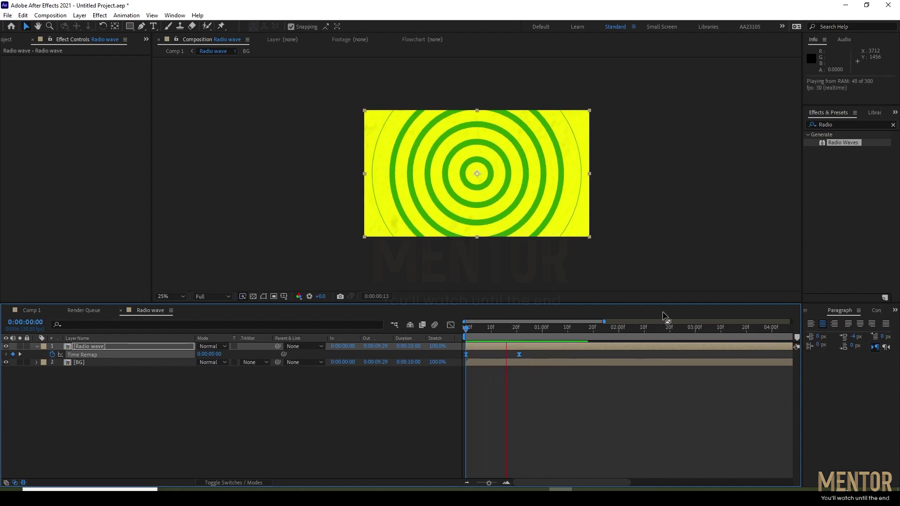
Move the second Time Remap keyframe to about one second and preview the rings
left_click_drag(519, 354, 541, 357)
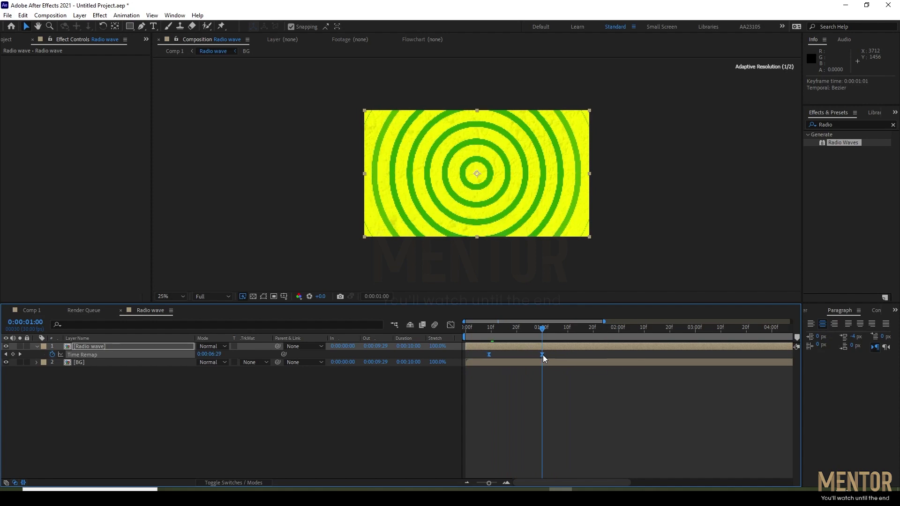
key("ctrl+z")
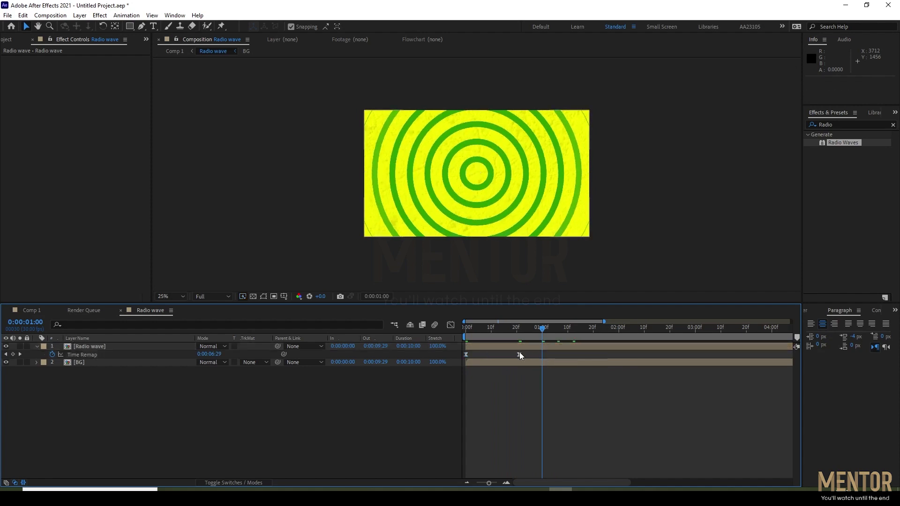
mouse_move(519, 354)
left_mouse_down()
mouse_move(545, 355)
mouse_move(400, 331)
left_mouse_up()
key("space")
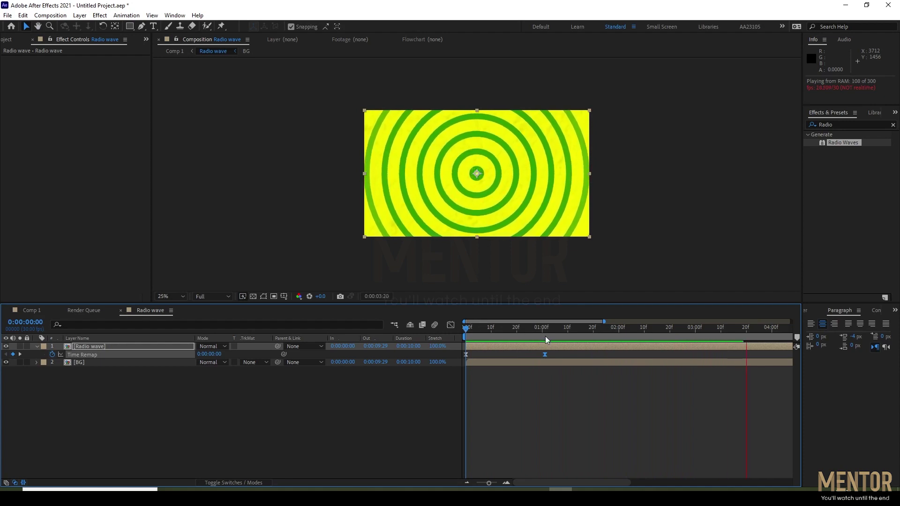
key("space")
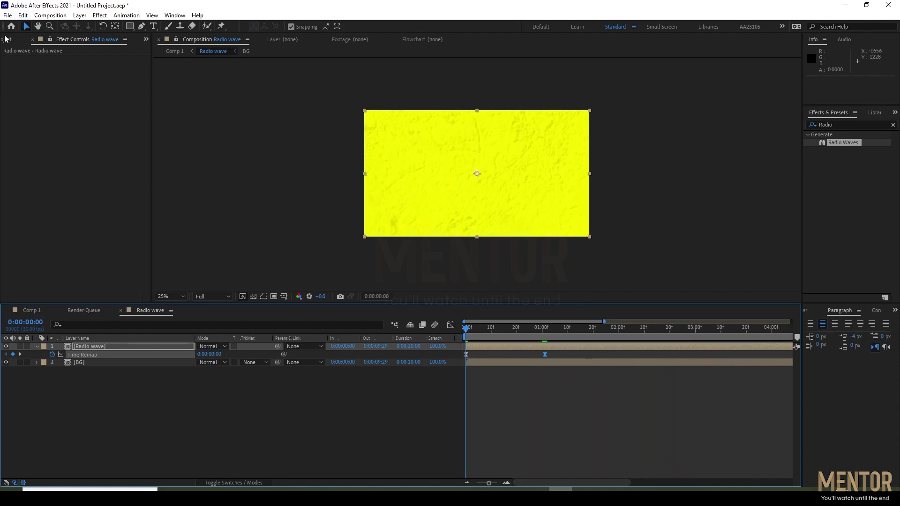
Add the Doritos bag image pngwing.com.png as a new layer above Radio wave
left_click(7, 39)
left_click_drag(489, 337, 516, 336)
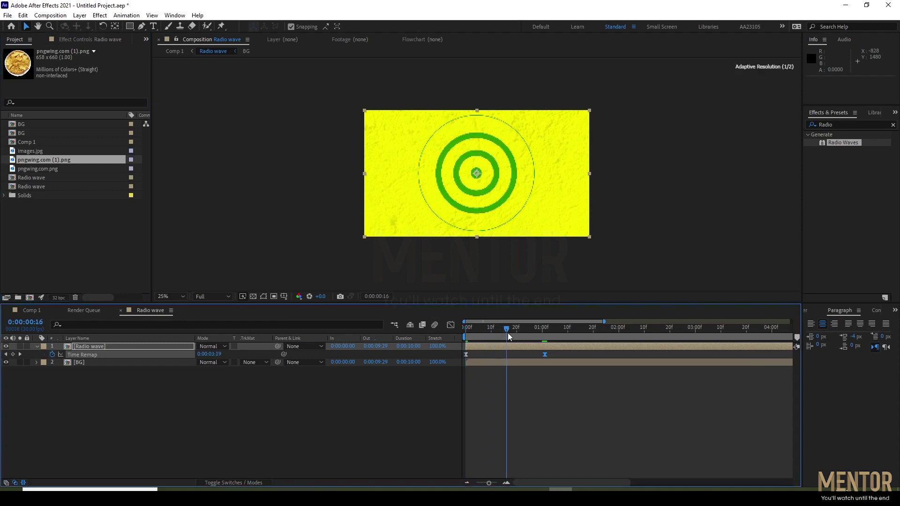
left_click(41, 150)
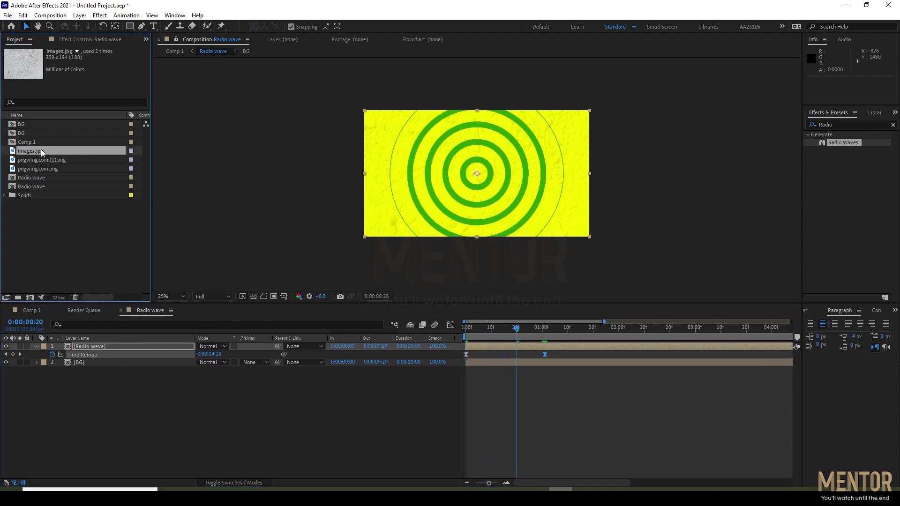
left_click(41, 160)
left_click(41, 168)
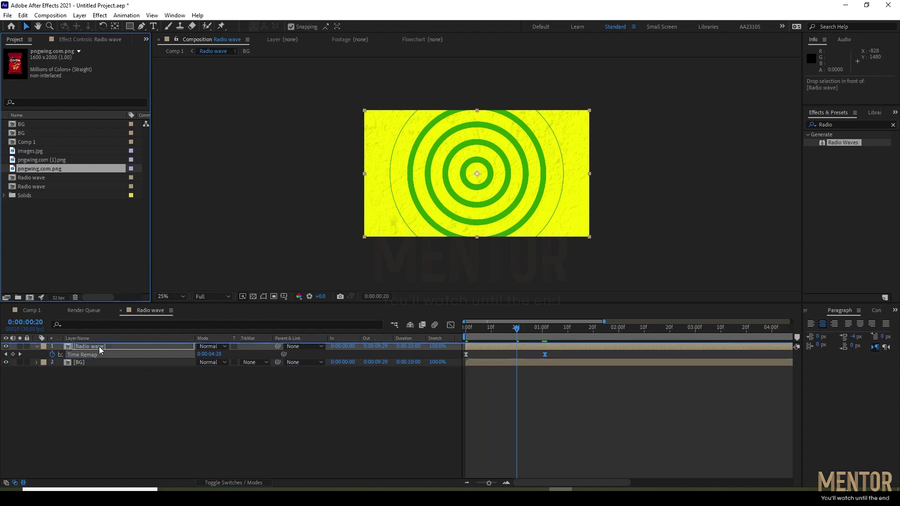
left_click_drag(43, 170, 99, 347)
Scale the bag layer down to about 35% and preview from the start
key("s")
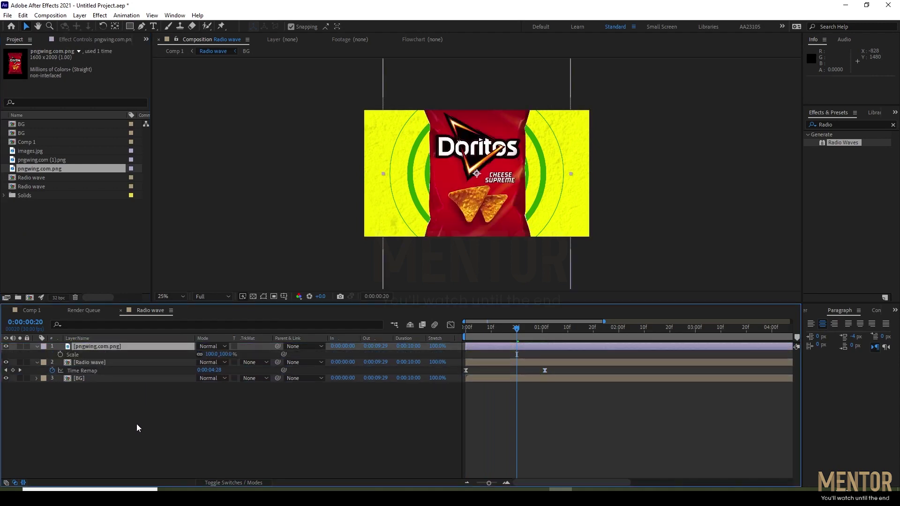
left_click_drag(212, 354, 186, 359)
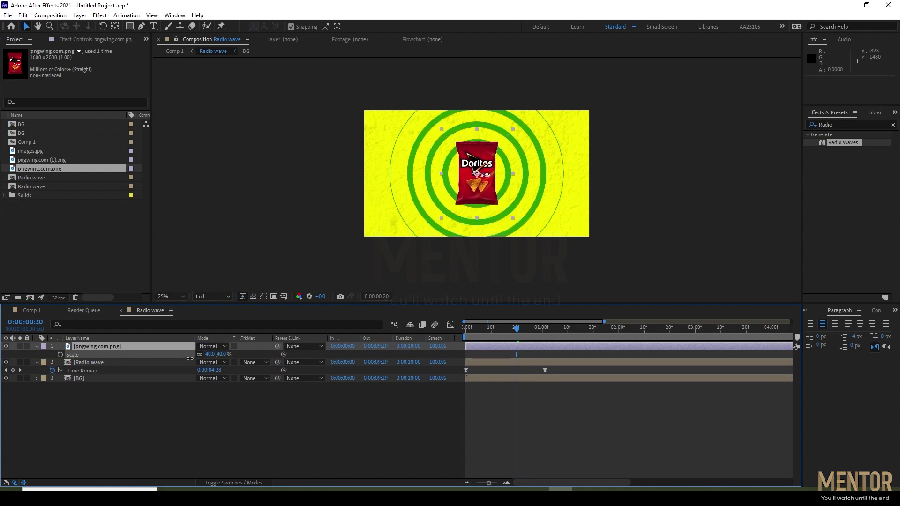
left_click_drag(185, 359, 186, 359)
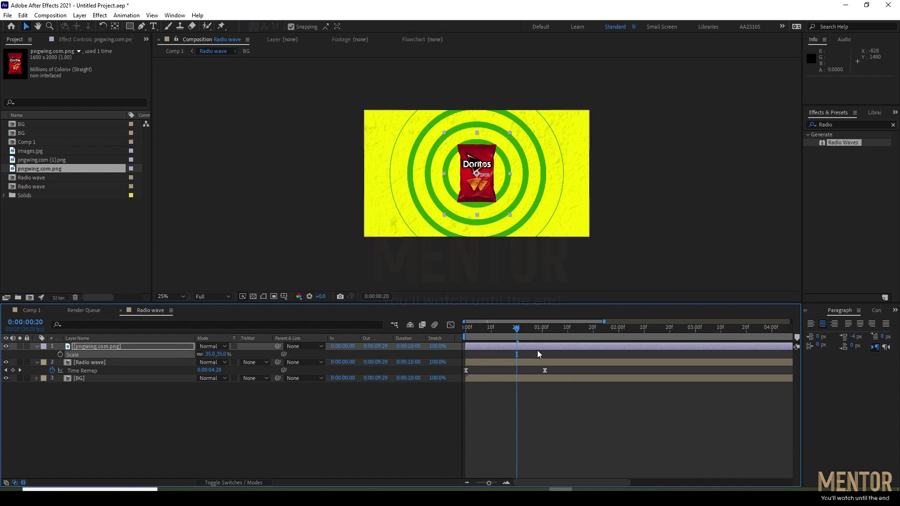
key("Home")
key("space")
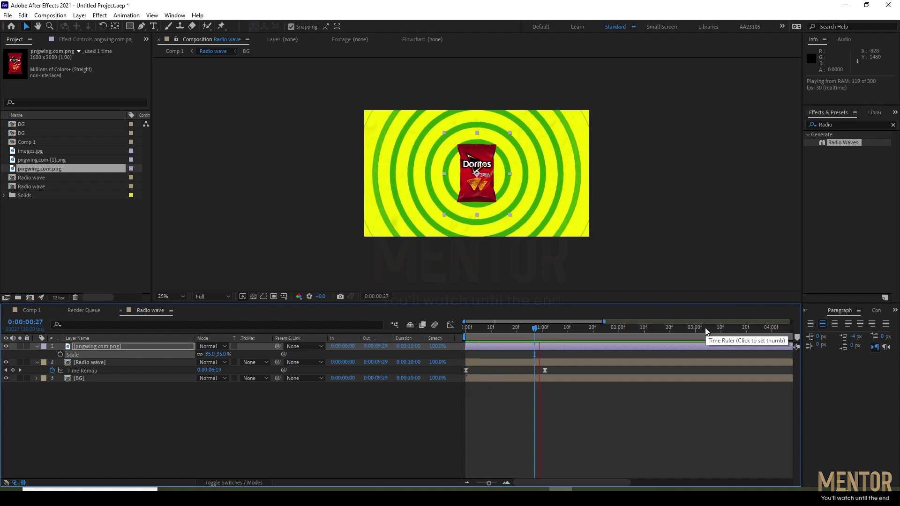
Move the last Time Remap keyframe to 0:00:01:04 and trim the bag layer to start there
key("space")
key("Home")
key("space")
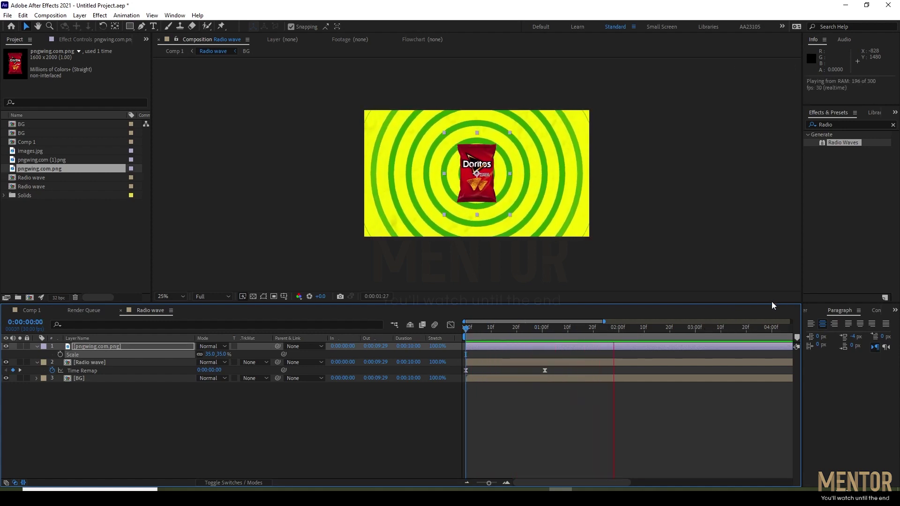
key("space")
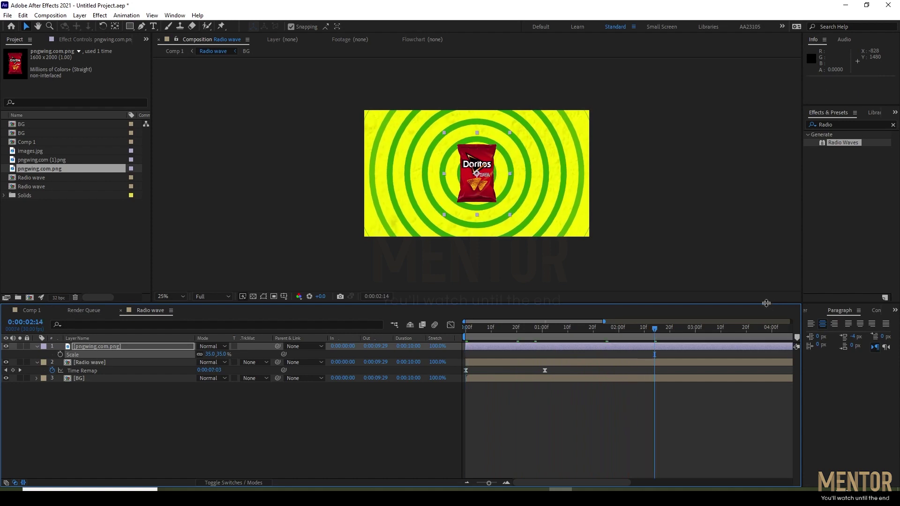
left_click_drag(609, 328, 539, 361)
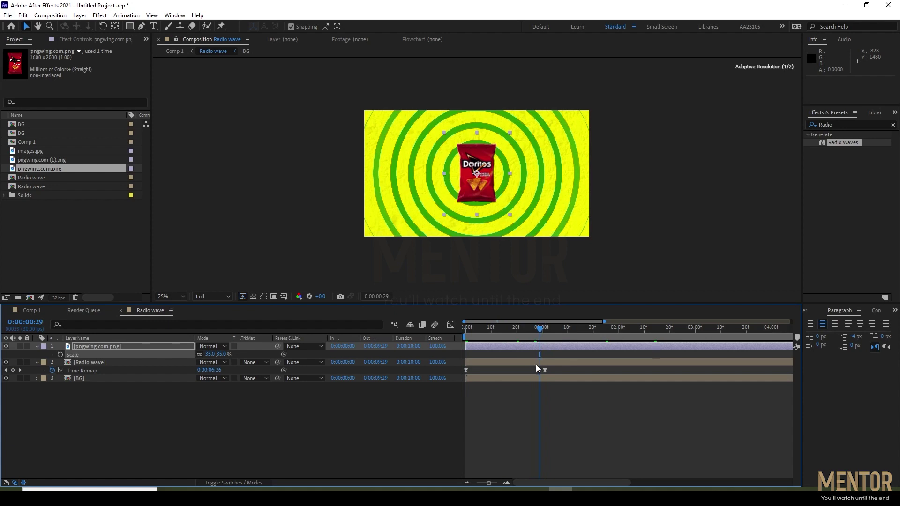
left_click_drag(538, 359, 552, 370)
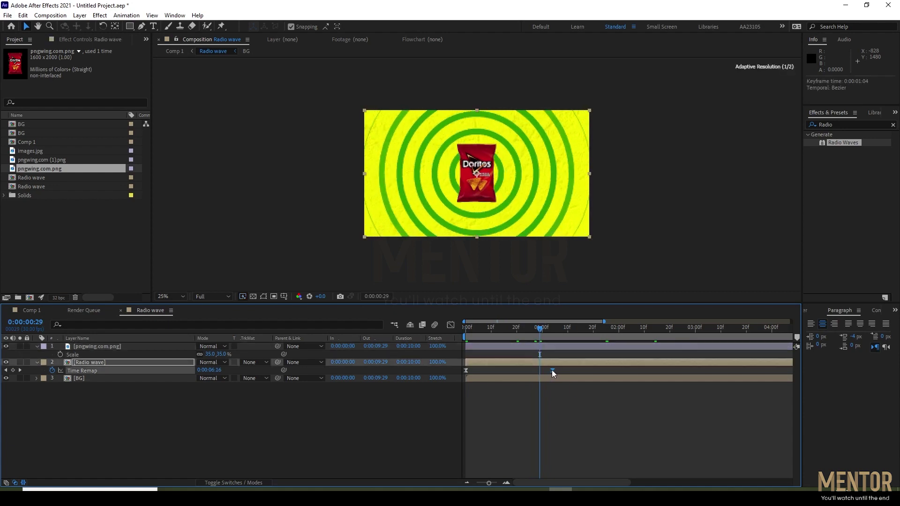
mouse_move(539, 328)
left_mouse_down()
mouse_move(526, 337)
mouse_move(553, 340)
left_mouse_up()
left_click(550, 347)
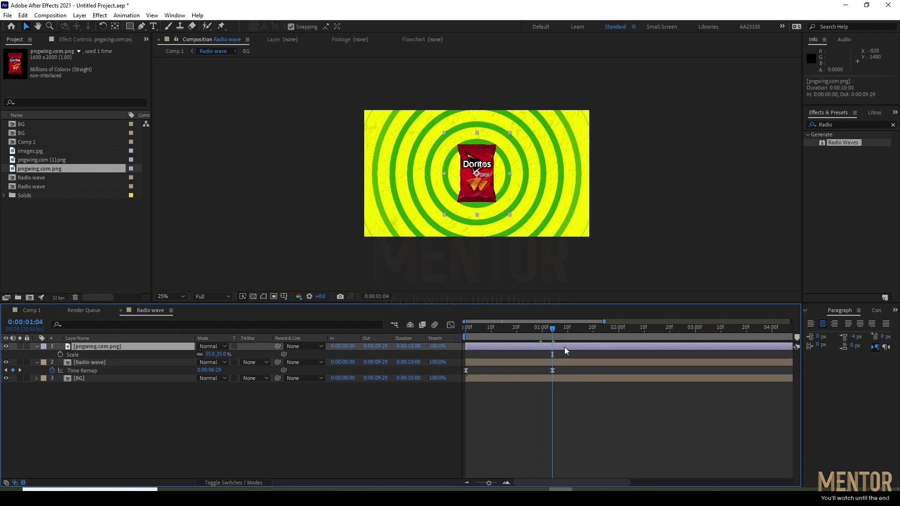
mouse_move(466, 348)
left_mouse_down()
mouse_move(554, 352)
mouse_move(454, 332)
left_mouse_up()
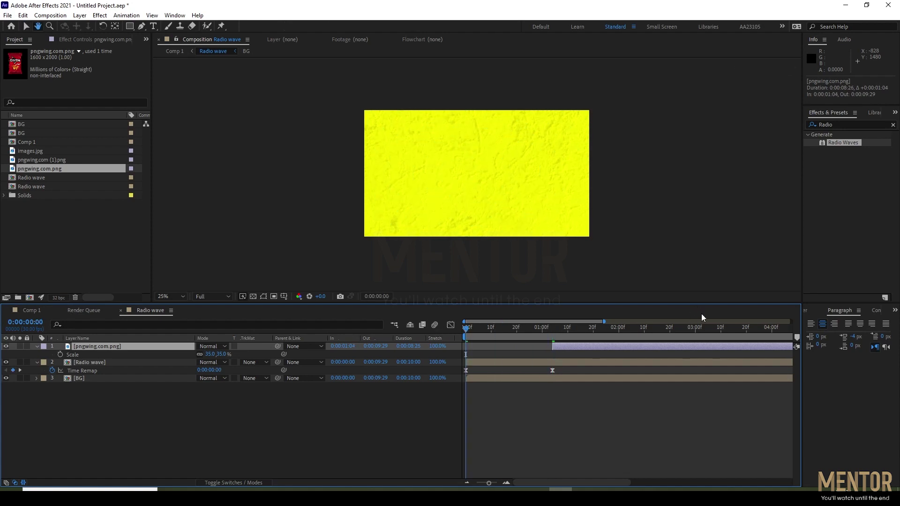
Preview the comp and scrub around 0:00:01:04 to check the bag's entrance
key("space")
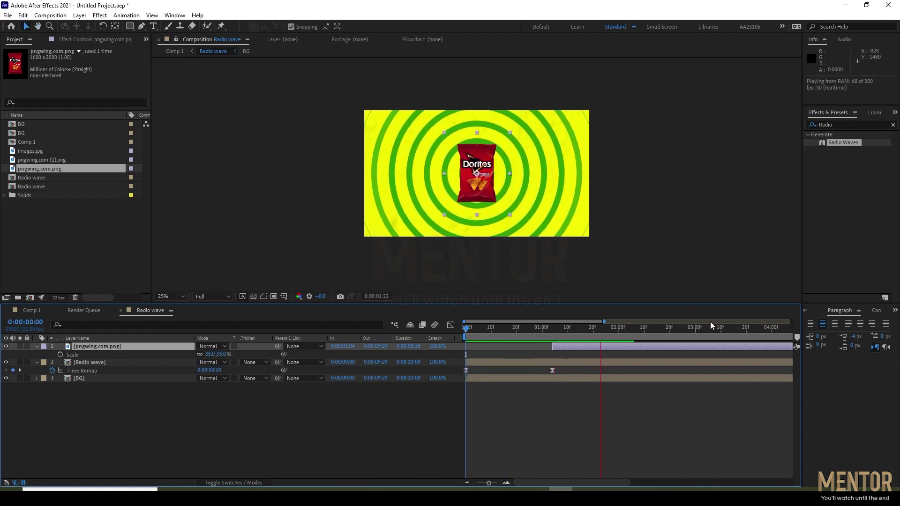
key("space")
key("Home")
key("space")
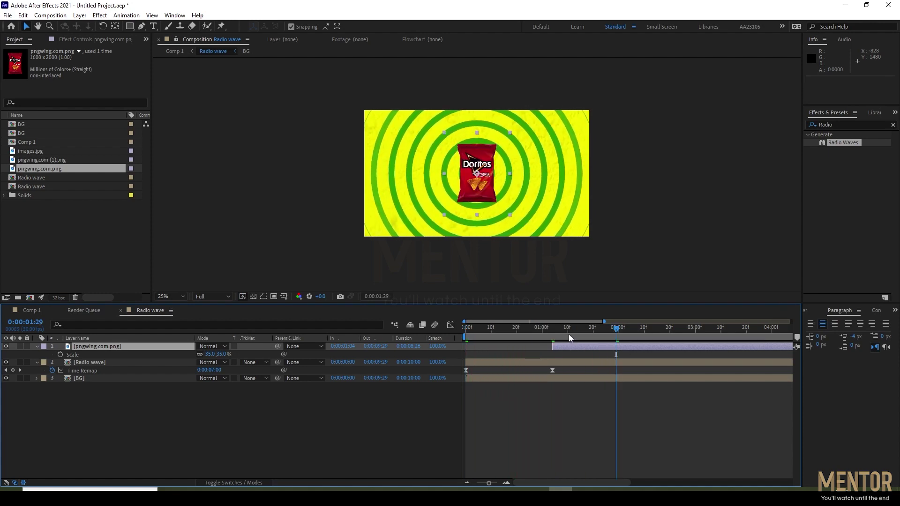
mouse_move(566, 334)
left_mouse_down()
mouse_move(553, 336)
mouse_move(576, 338)
left_mouse_up()
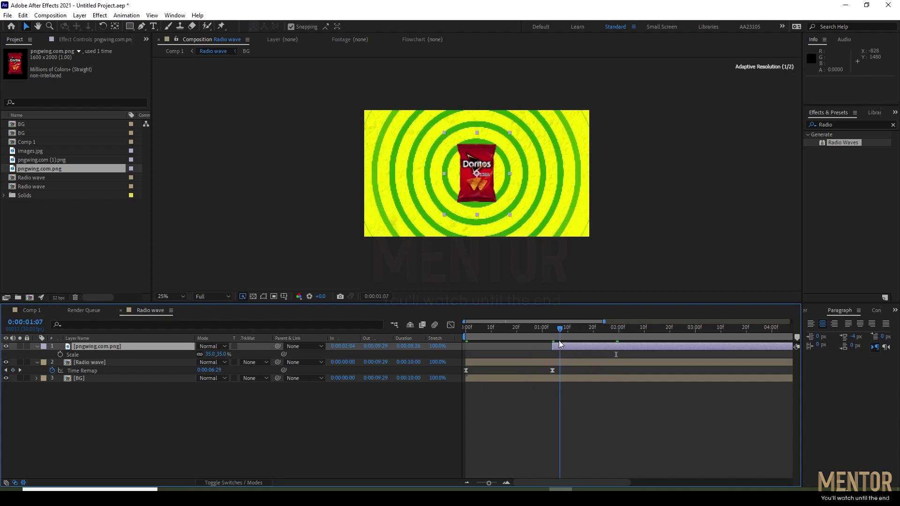
key("space")
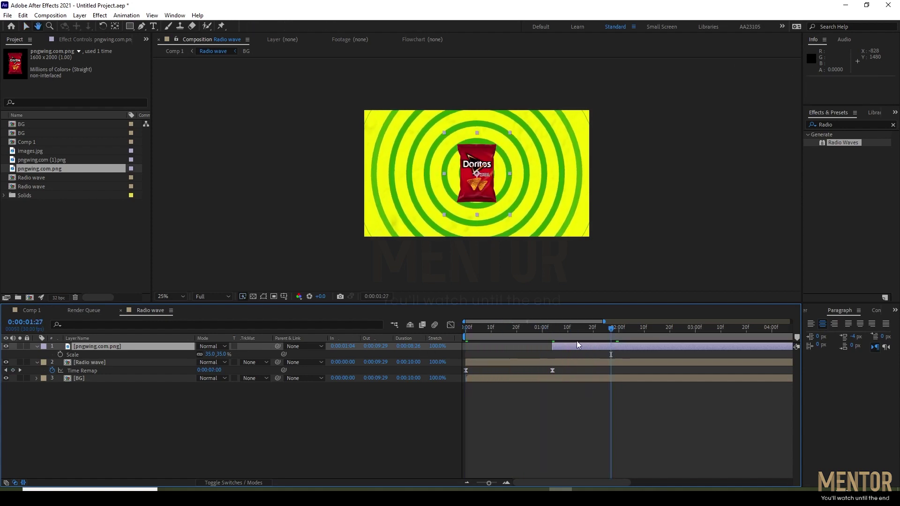
mouse_move(576, 335)
left_mouse_down()
mouse_move(501, 334)
mouse_move(623, 336)
mouse_move(599, 336)
left_mouse_up()
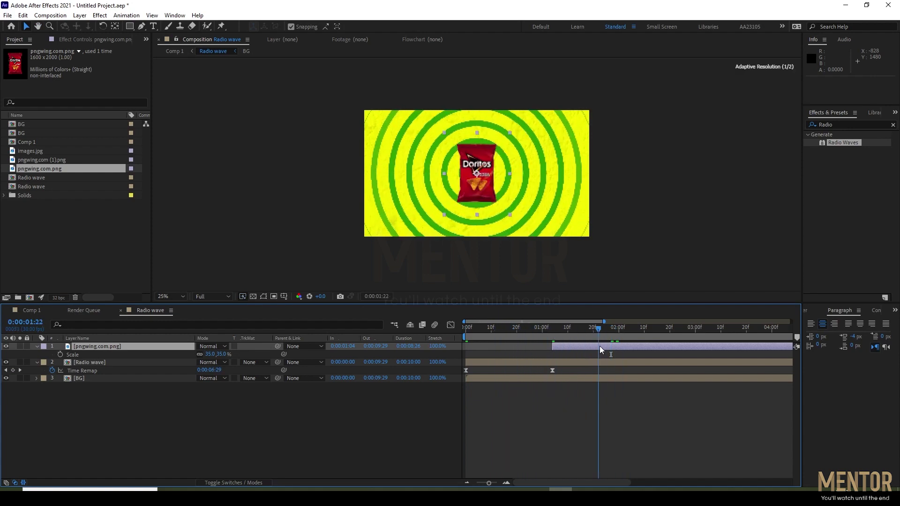
Collapse the layer properties and add the chips bowl image pngwing.com (1).png as a new top layer
left_click(36, 347)
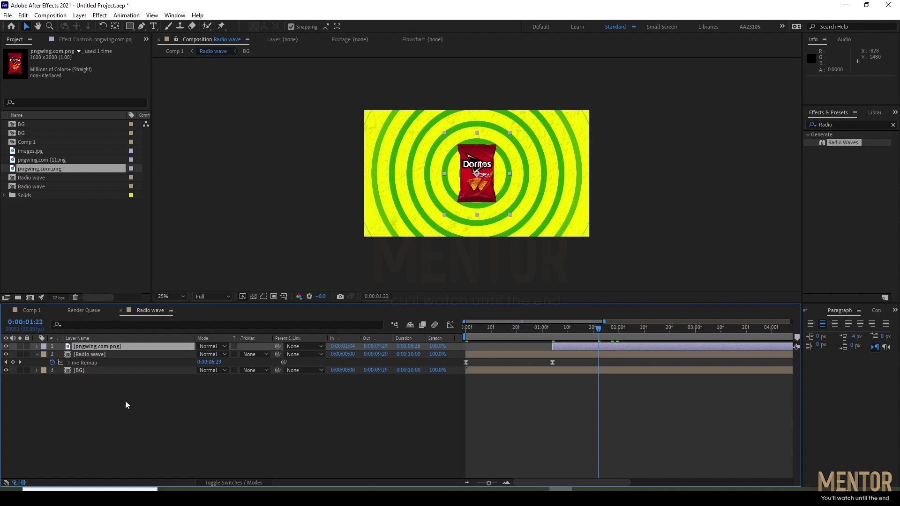
left_click(36, 355)
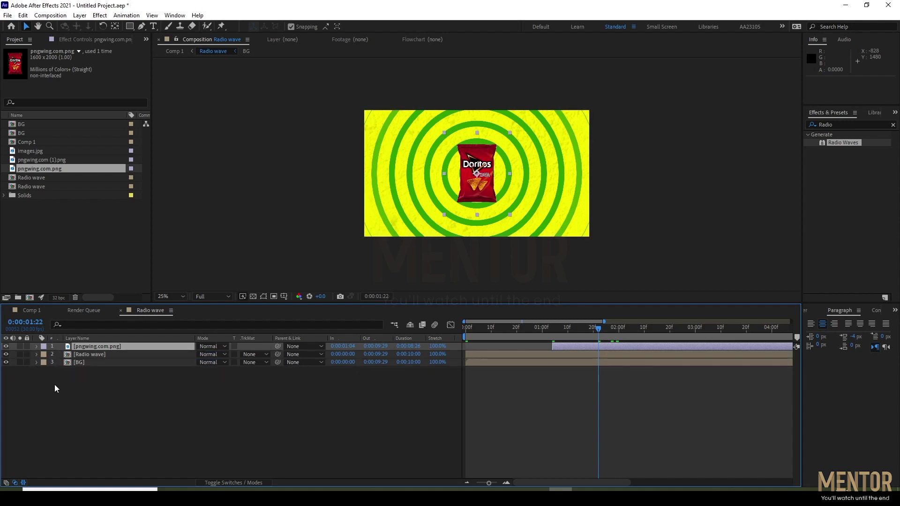
left_click(67, 398)
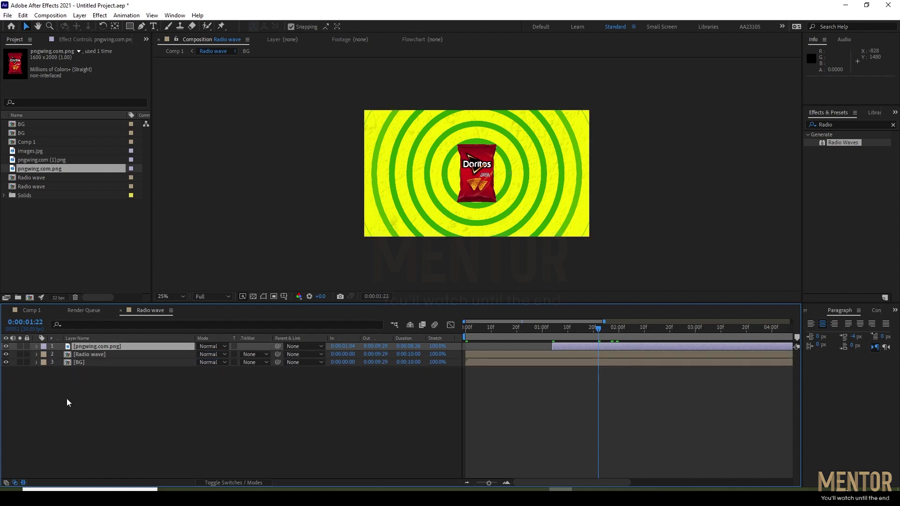
left_click(33, 151)
left_click(40, 159)
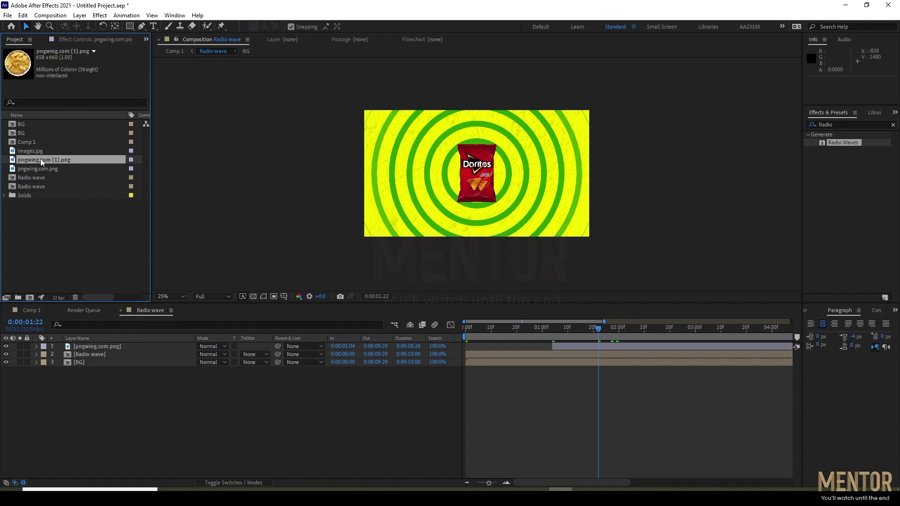
left_click_drag(40, 159, 99, 347)
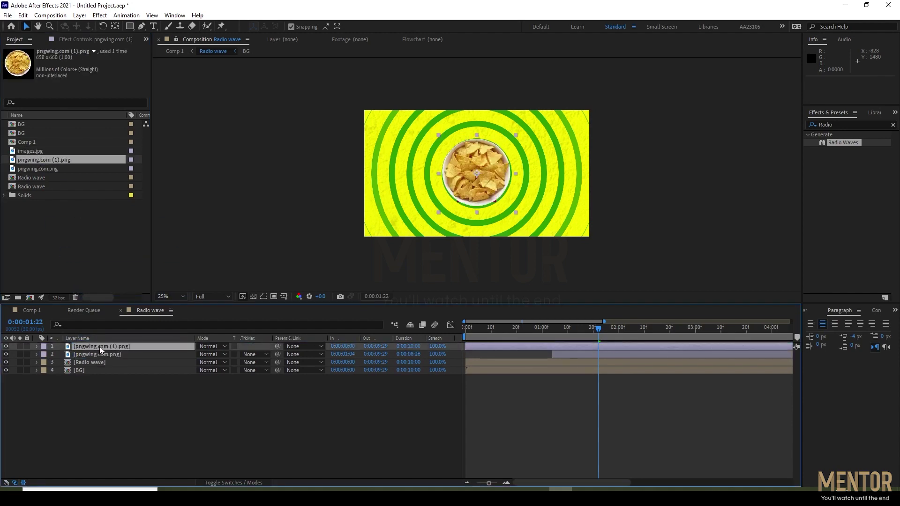
Nudge the bowl's anchor point horizontally and reveal its Scale property
key("a")
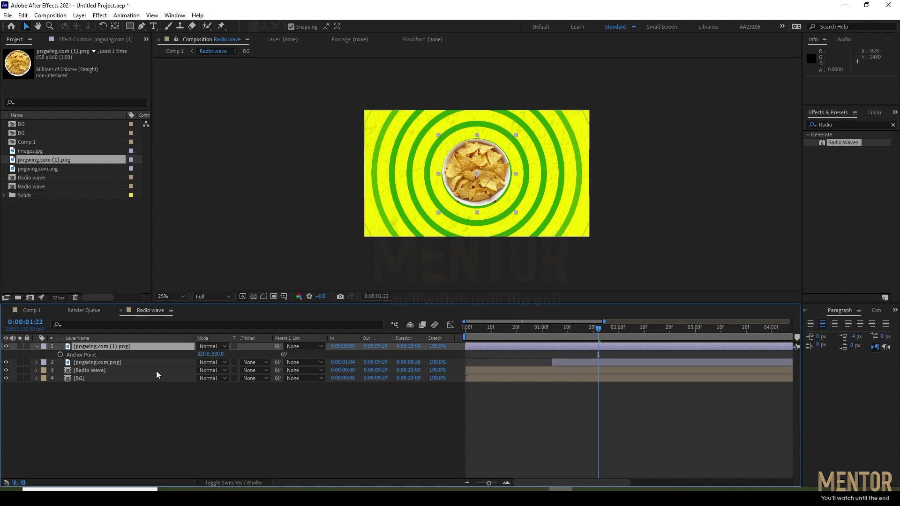
left_click_drag(200, 354, 189, 355)
key("s")
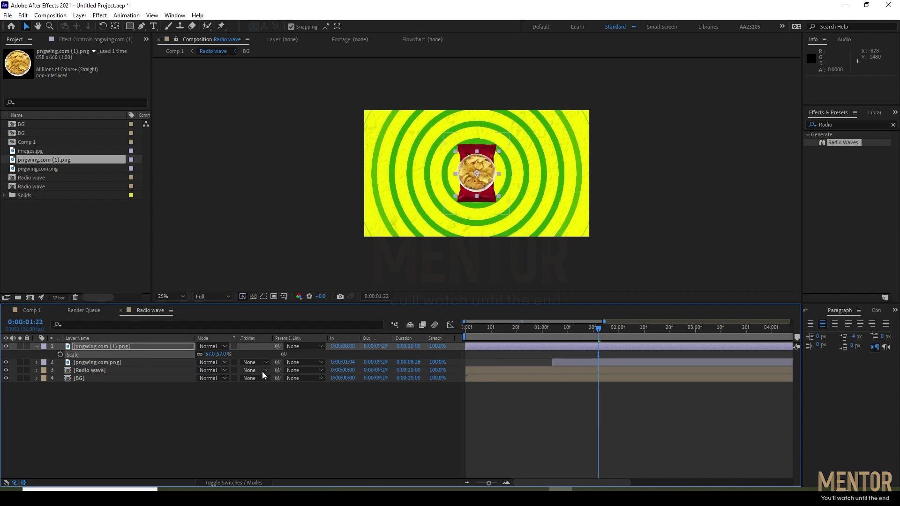
left_click(131, 416)
left_click(131, 348)
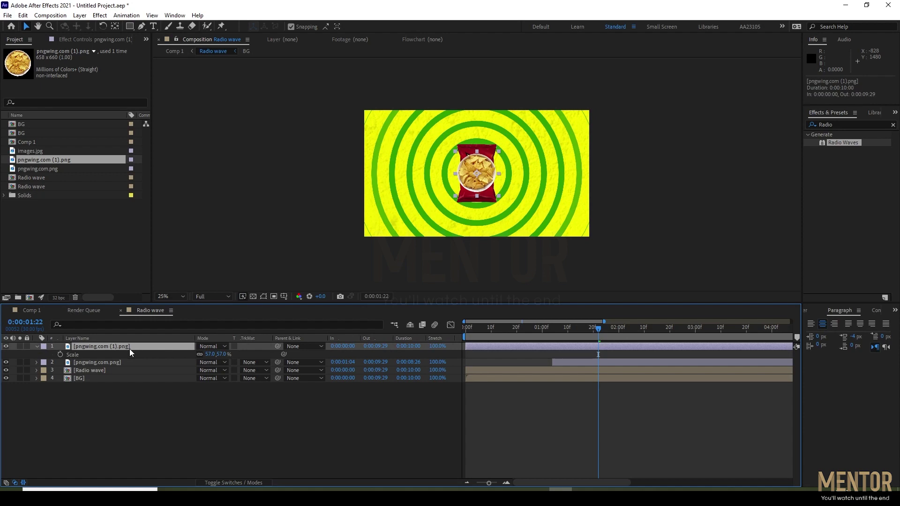
Duplicate the chip bowl and place the two copies left and right of the bag
key("ctrl+d")
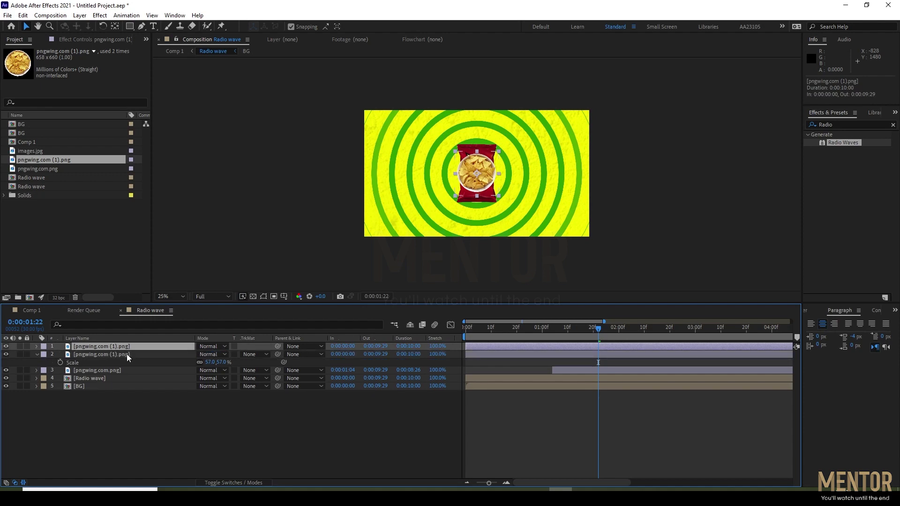
left_click(127, 354, "ctrl")
key("F2")
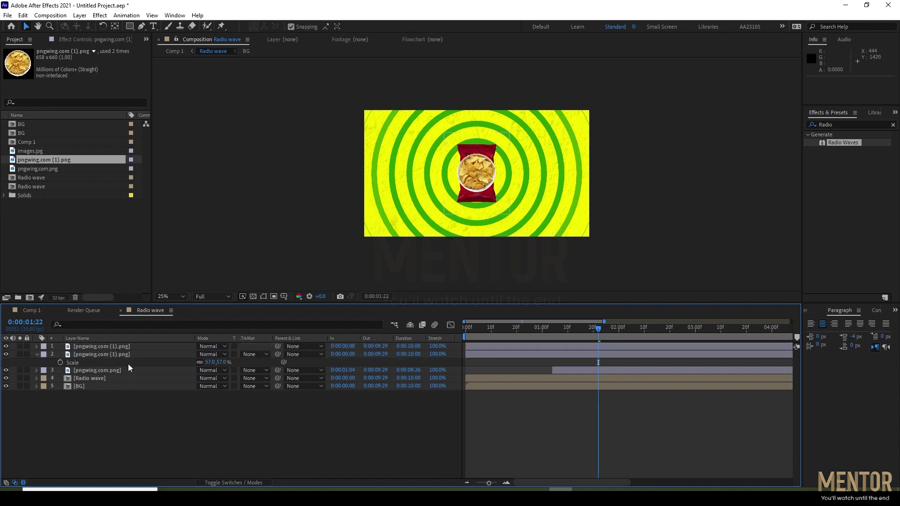
left_click(131, 347)
left_click_drag(488, 181, 405, 180)
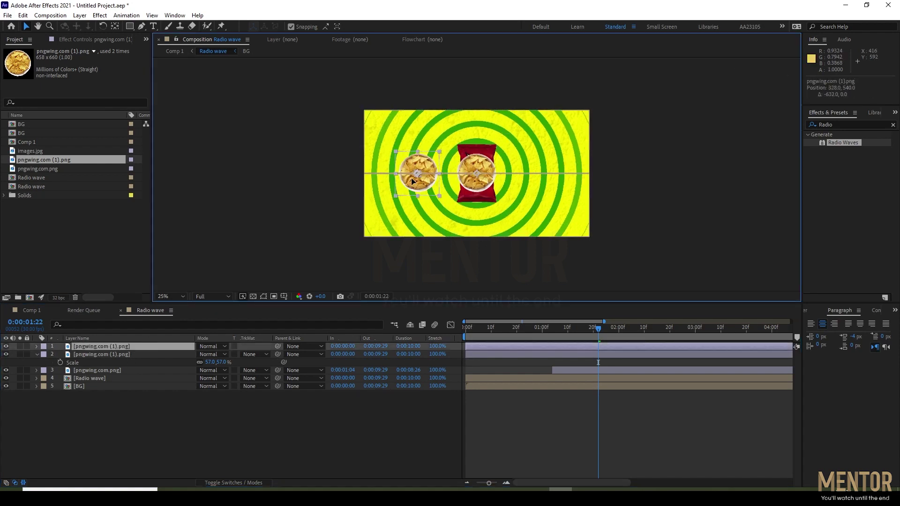
left_click(124, 354)
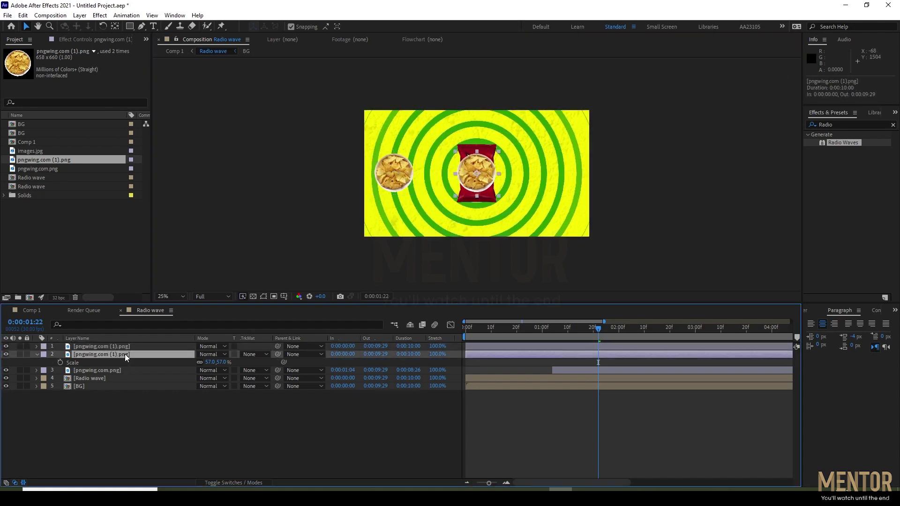
left_click_drag(481, 175, 566, 177)
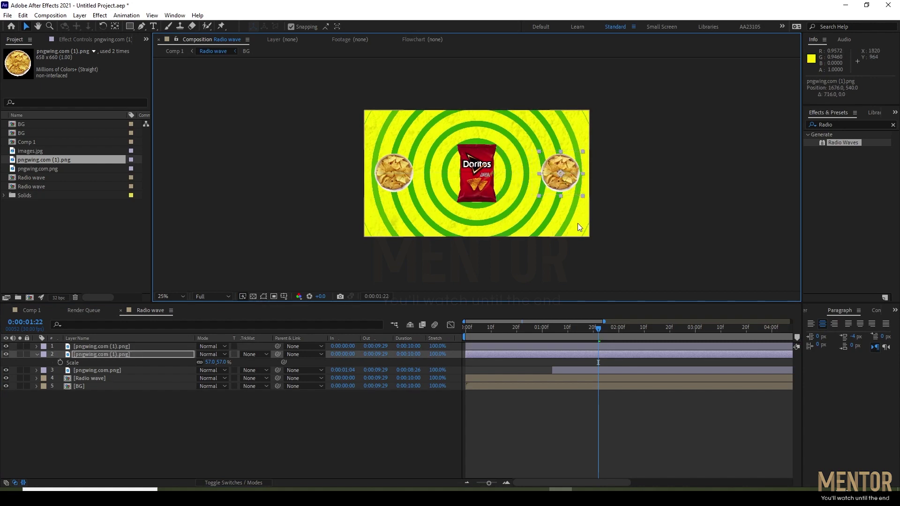
left_click_drag(392, 174, 402, 175)
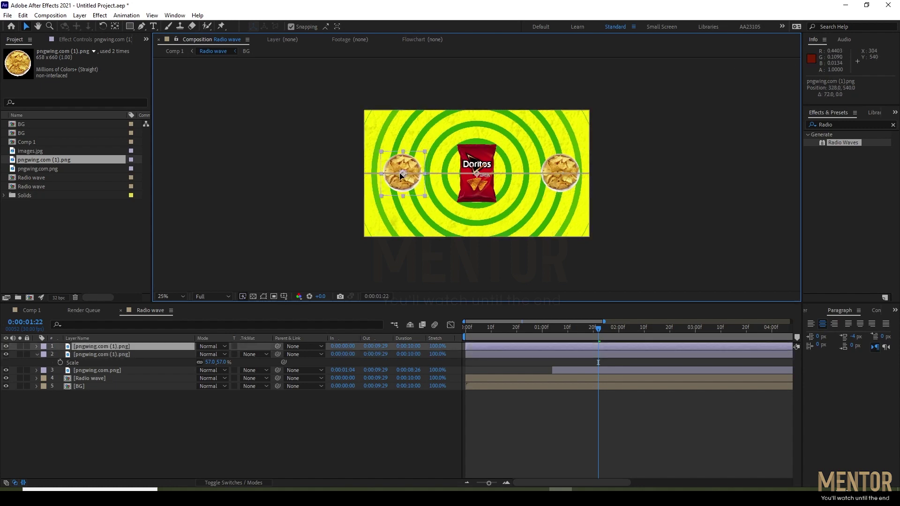
left_click_drag(403, 175, 401, 174)
left_click_drag(565, 177, 558, 175)
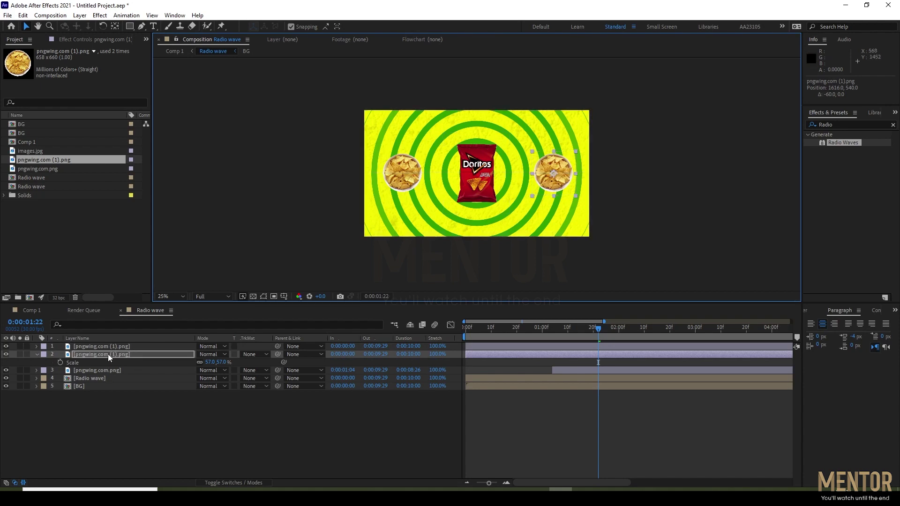
Scale both bowl layers together to 51%
left_click(121, 346, "shift")
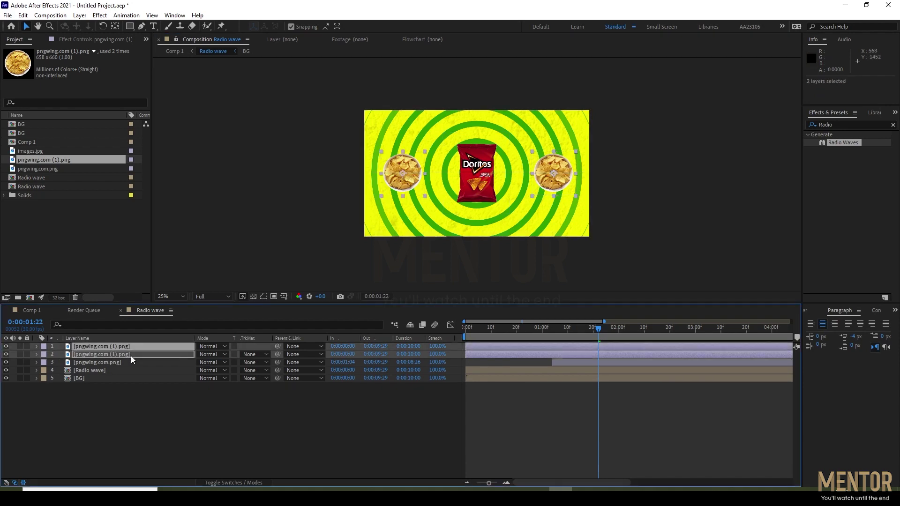
key("s")
left_click(210, 355)
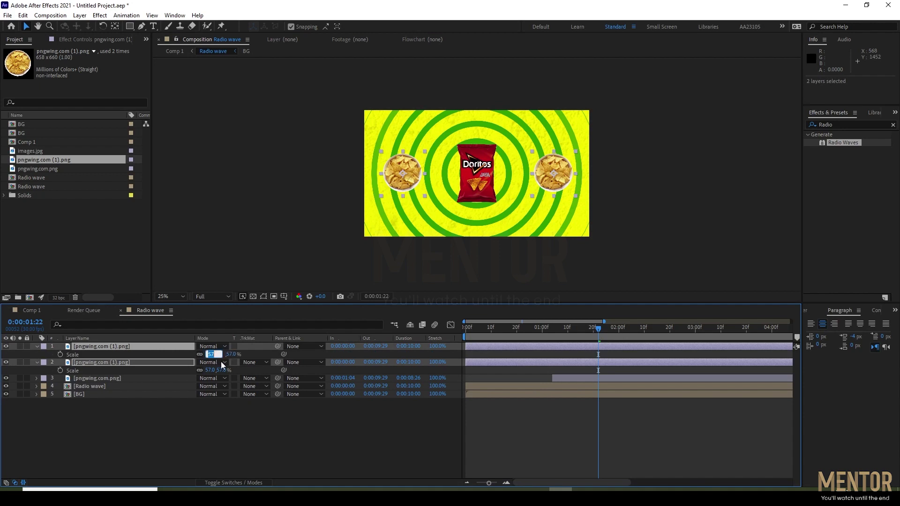
type("40")
left_click(161, 423)
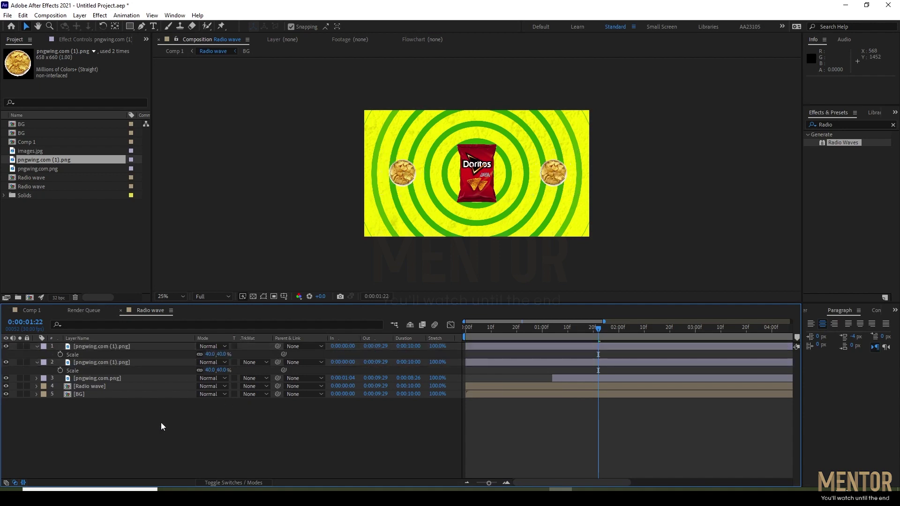
left_click_drag(209, 355, 216, 366)
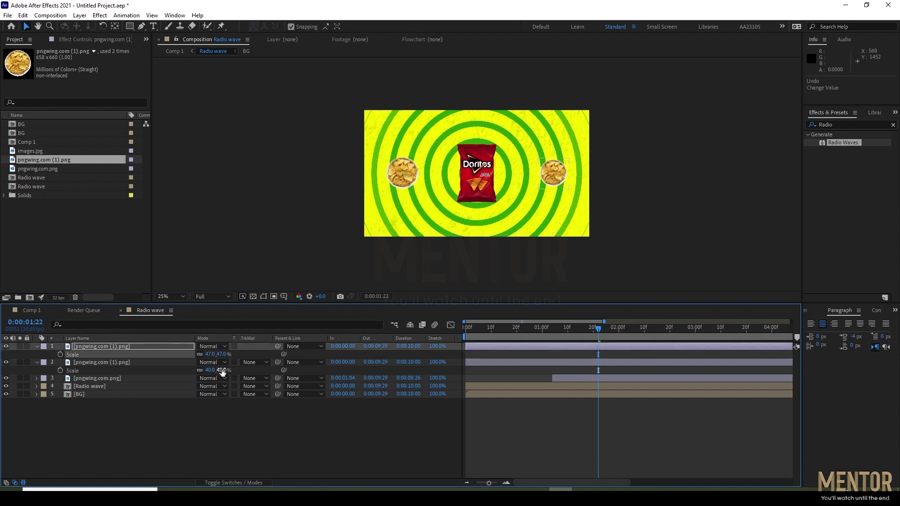
key("ctrl+z")
left_click(139, 361)
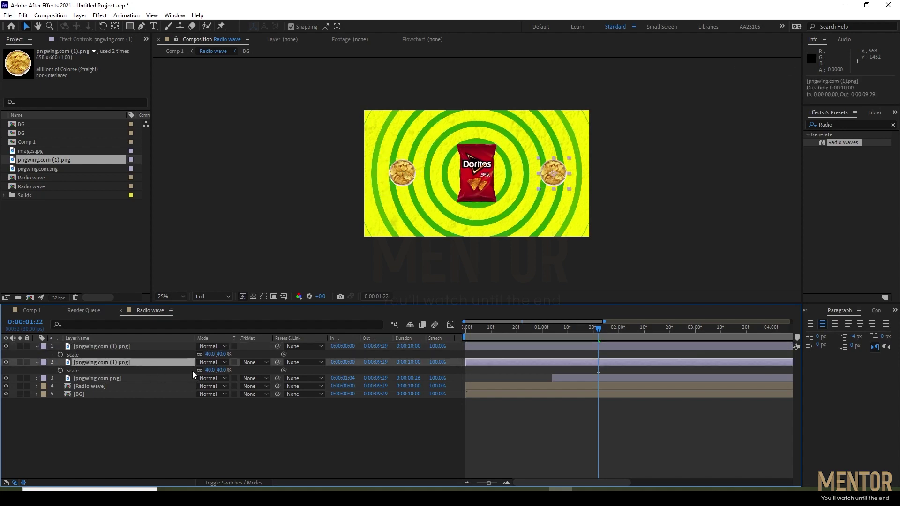
left_click(134, 339)
left_click(136, 346, "shift")
left_click_drag(210, 355, 226, 364)
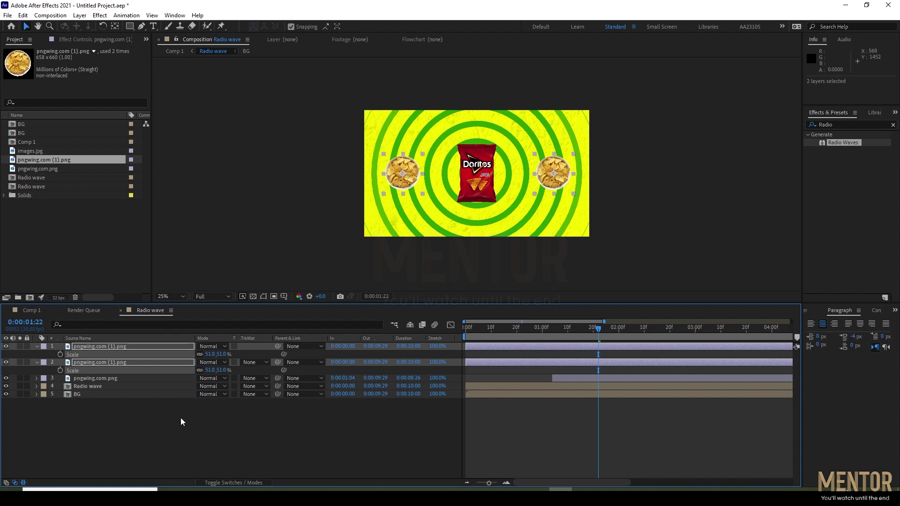
Add a Null Object and parent both chip bowl layers to Null 1
left_click(181, 418)
right_click(181, 418)
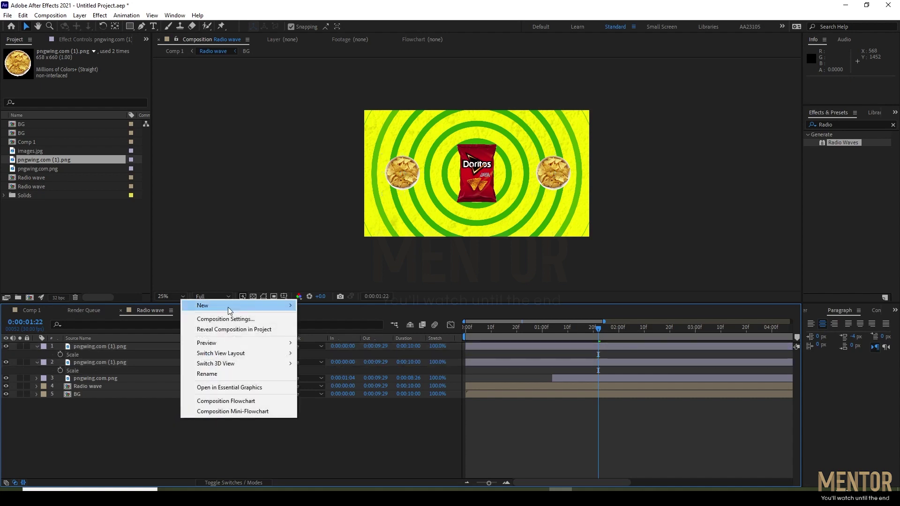
mouse_move(228, 307)
left_click(331, 358)
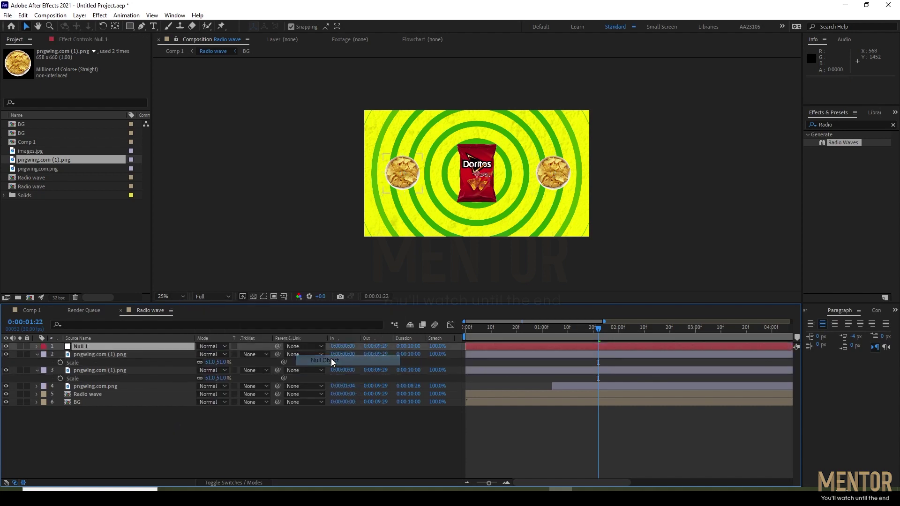
left_click(133, 372, "shift")
left_click(131, 429)
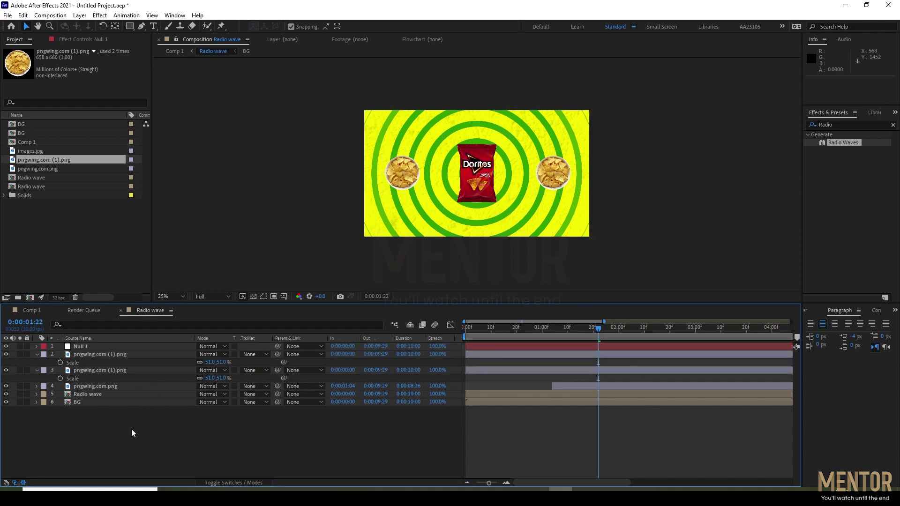
left_click(115, 371)
left_click(118, 355, "shift")
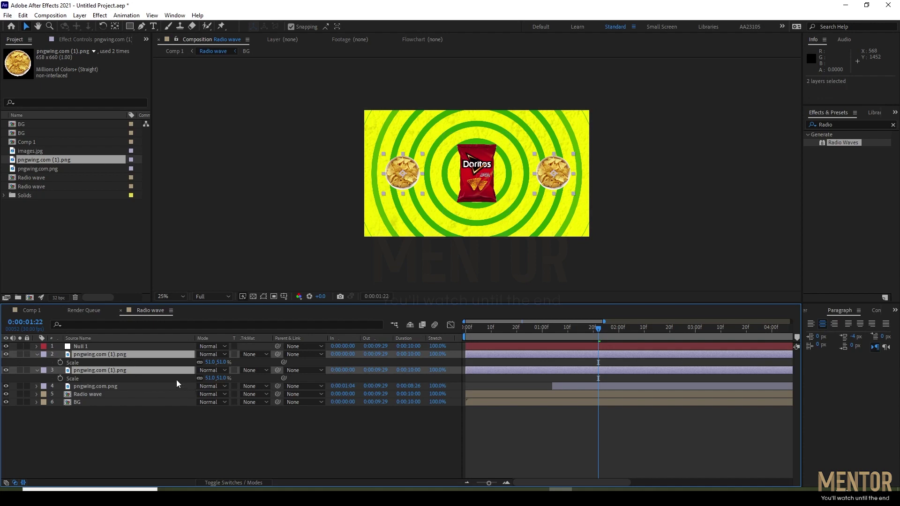
left_click(224, 483)
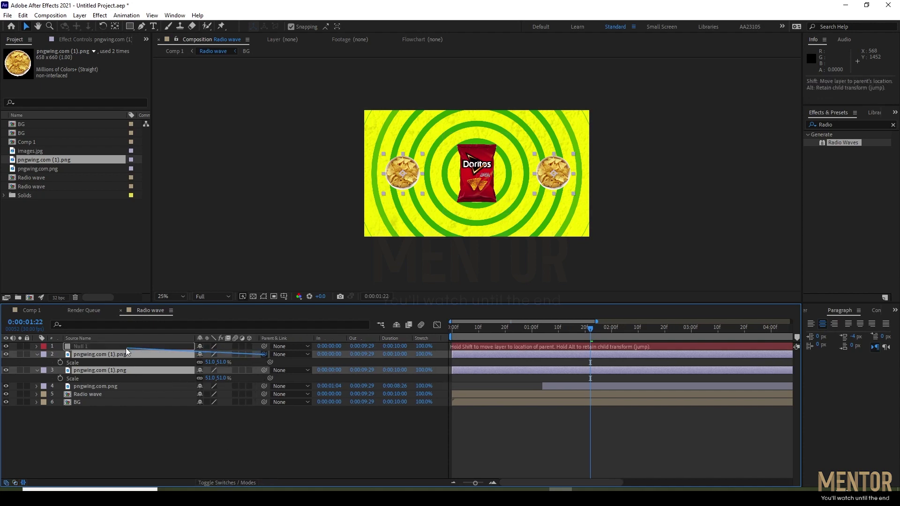
left_click_drag(264, 354, 126, 347)
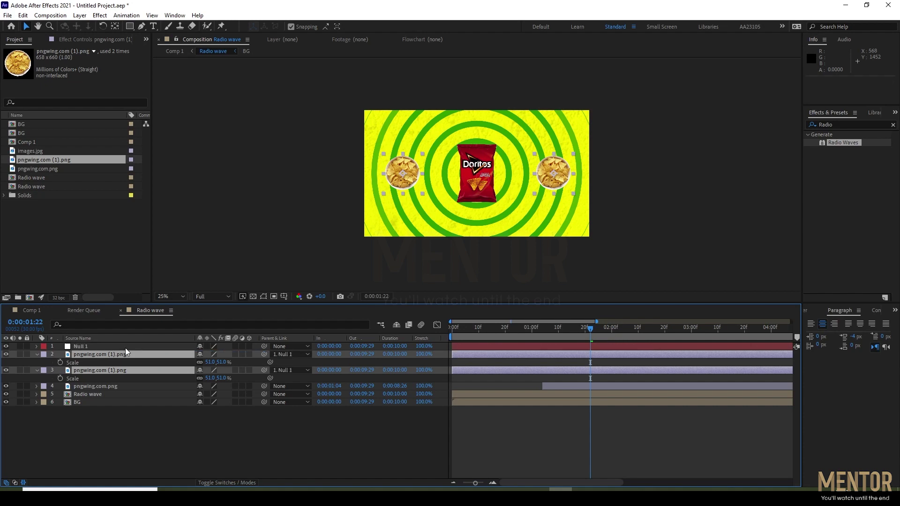
left_click(217, 465)
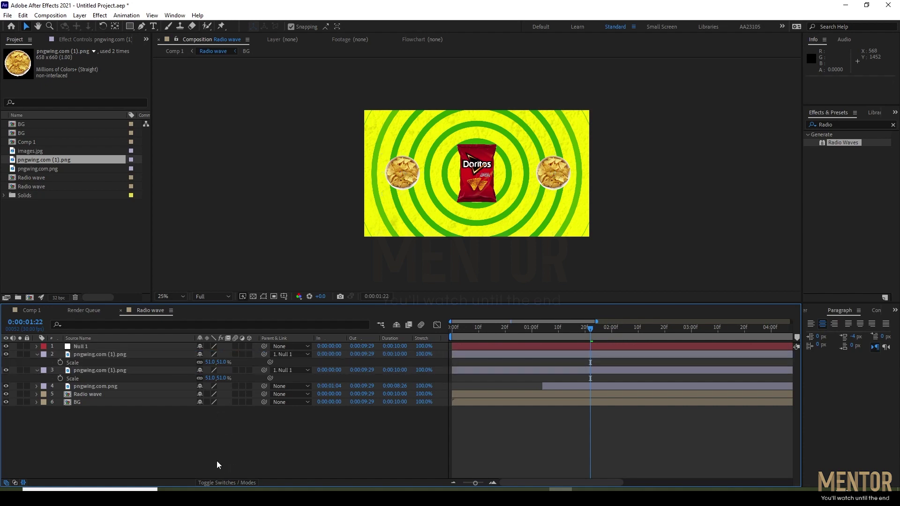
Reveal Null 1's Rotation and preview the animation up to 0:00:01:10
left_click(36, 354)
left_click(37, 362)
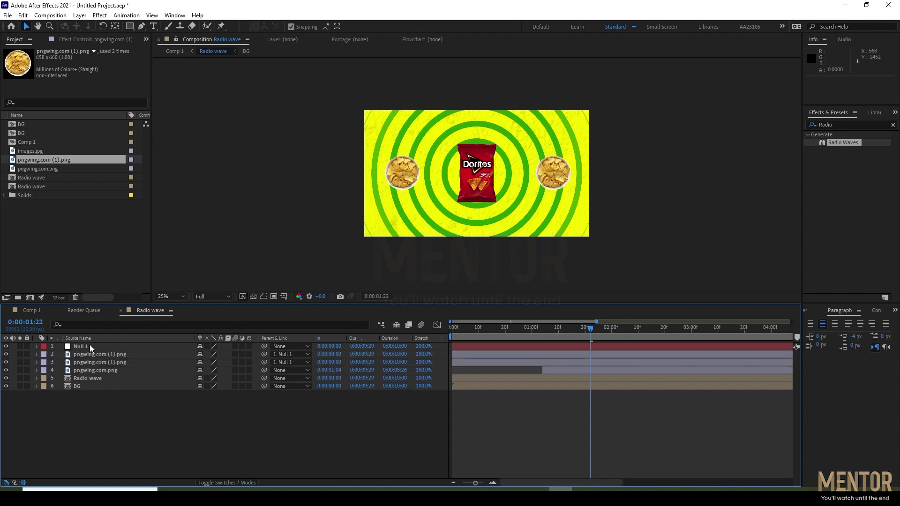
left_click(90, 347)
key("r")
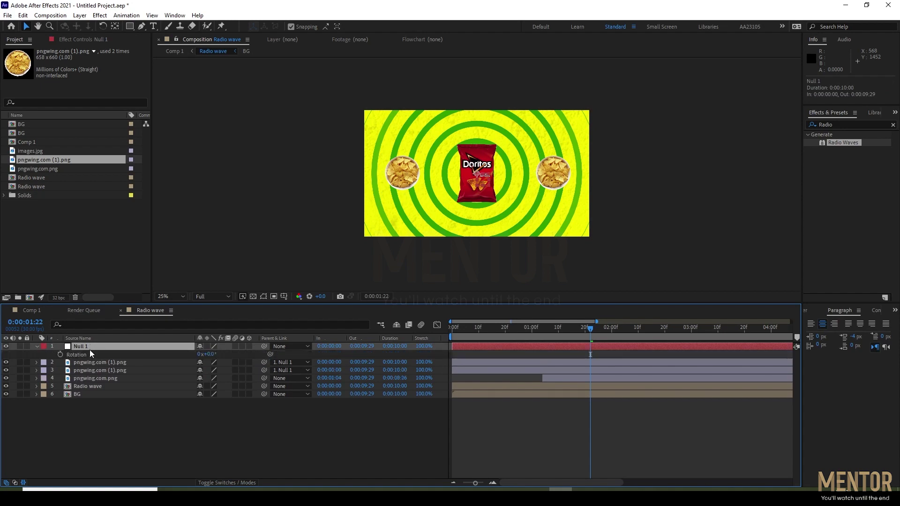
left_click(503, 330)
key("space")
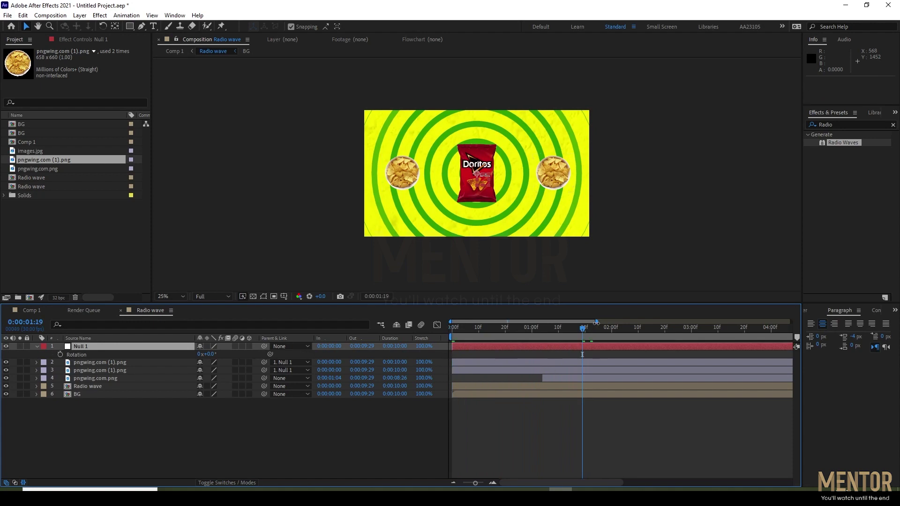
left_click_drag(581, 329, 558, 335)
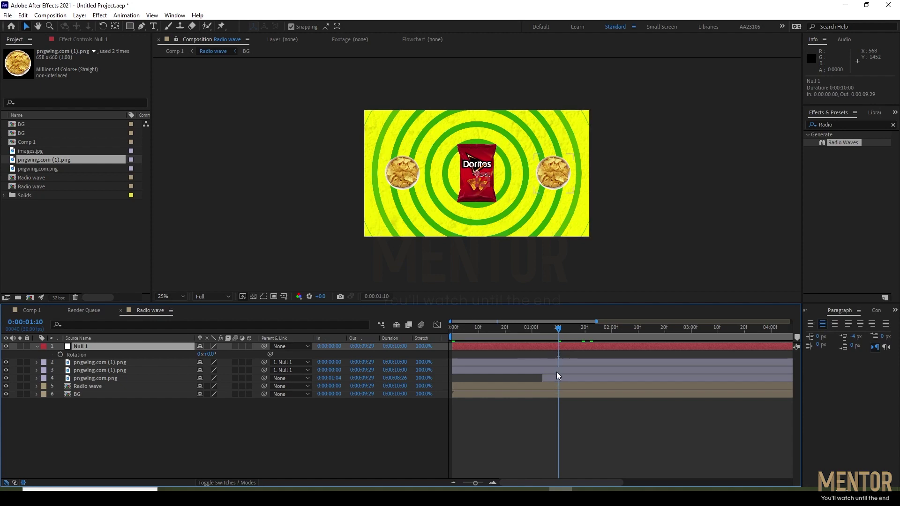
left_click(556, 371)
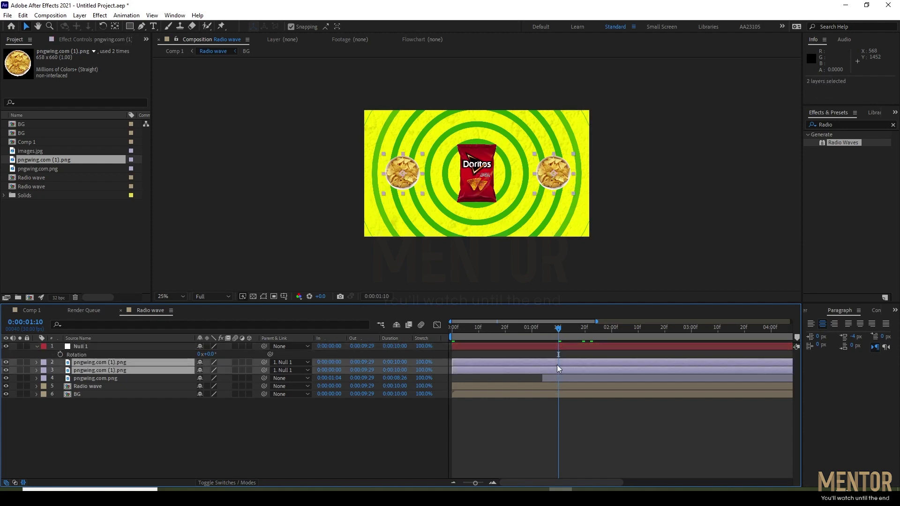
key("alt+bracketleft")
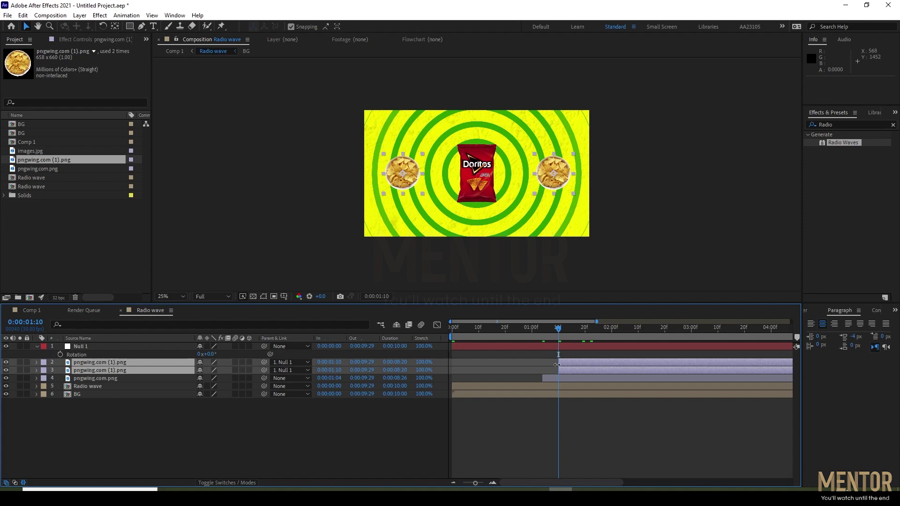
key("Home")
key("space")
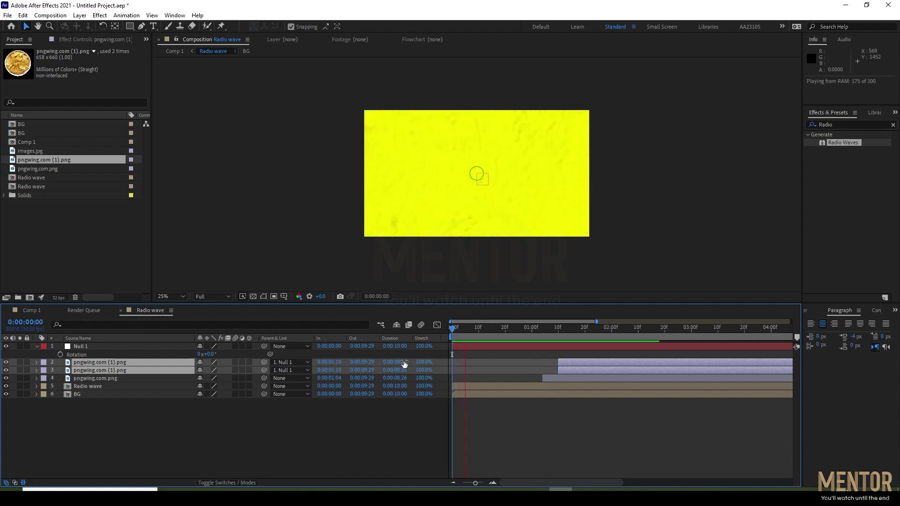
key("space")
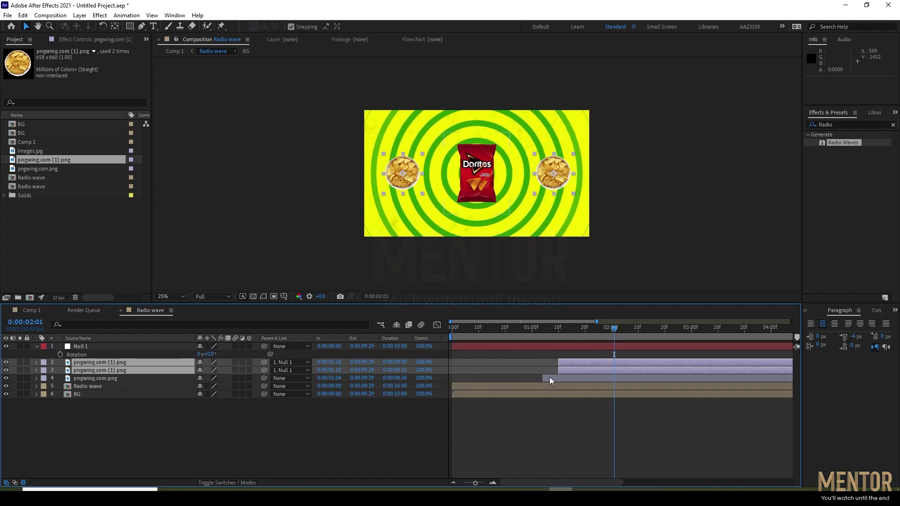
left_click(558, 329)
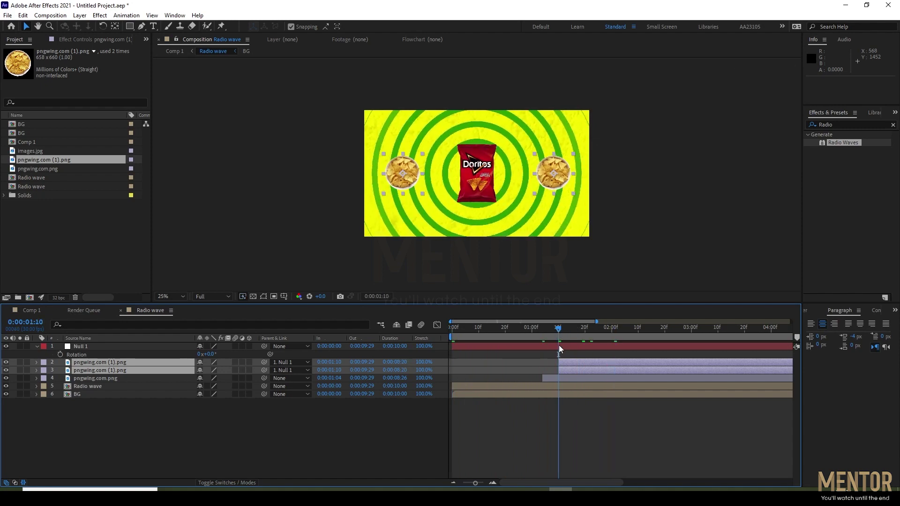
left_click(559, 348)
Keyframe Null 1's Rotation from 0° at 0:00:01:10 to about 31° at 0:00:01:20
key("r")
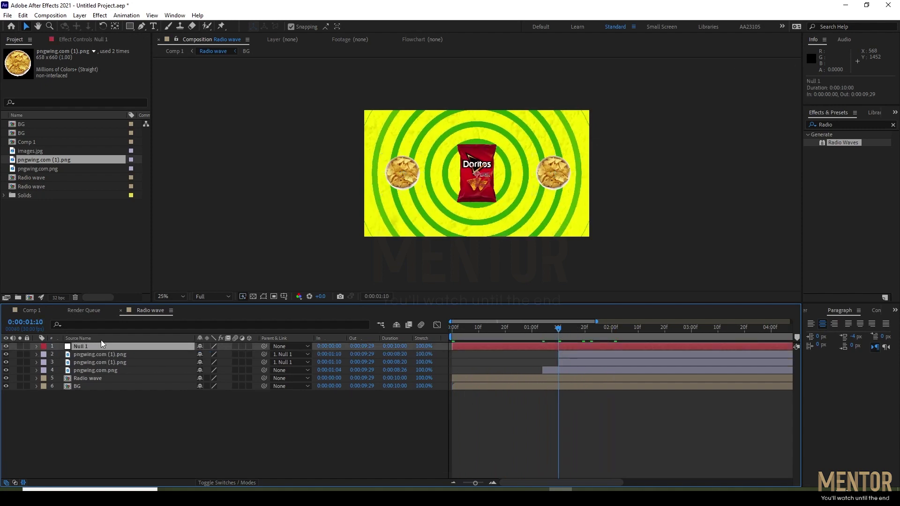
key("r")
left_click(60, 354)
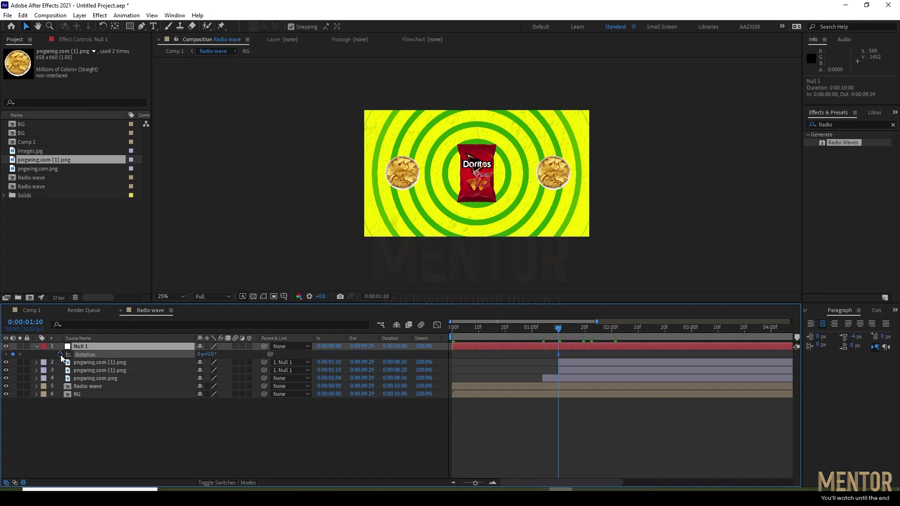
left_click_drag(562, 331, 585, 329)
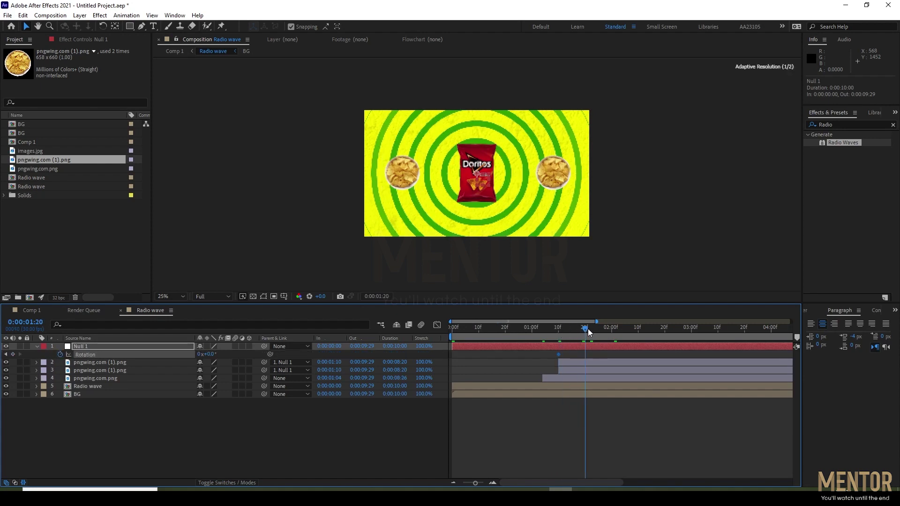
left_click_drag(211, 355, 230, 353)
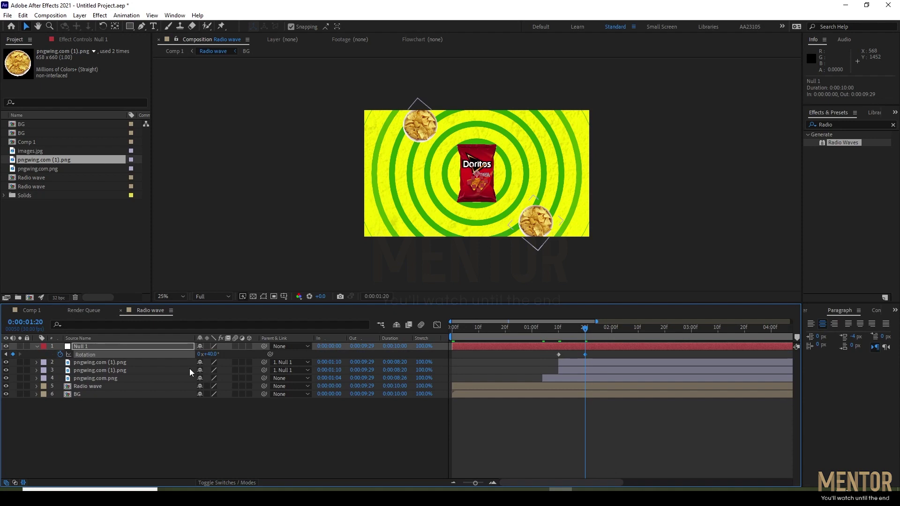
Scale Null 1 down slightly to pull the bowls inward, then fine-tune the second rotation angle
key("s")
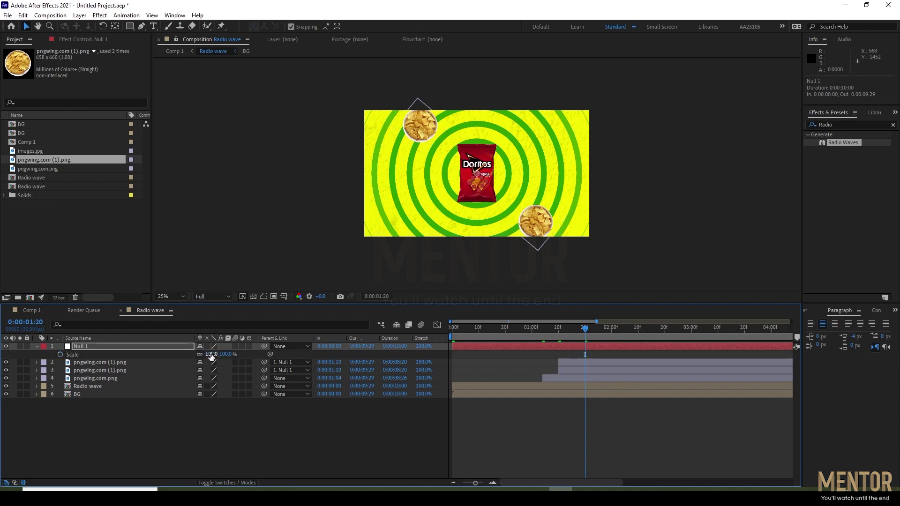
left_click_drag(210, 354, 201, 352)
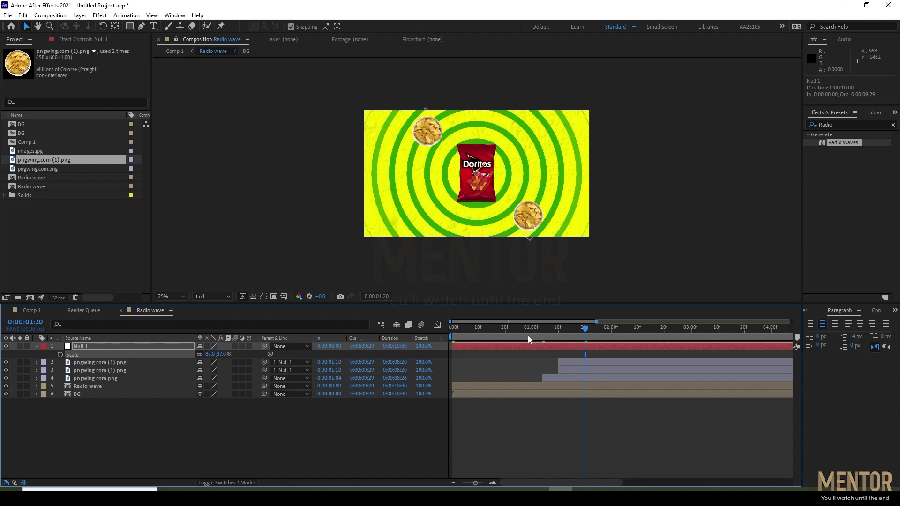
key("r")
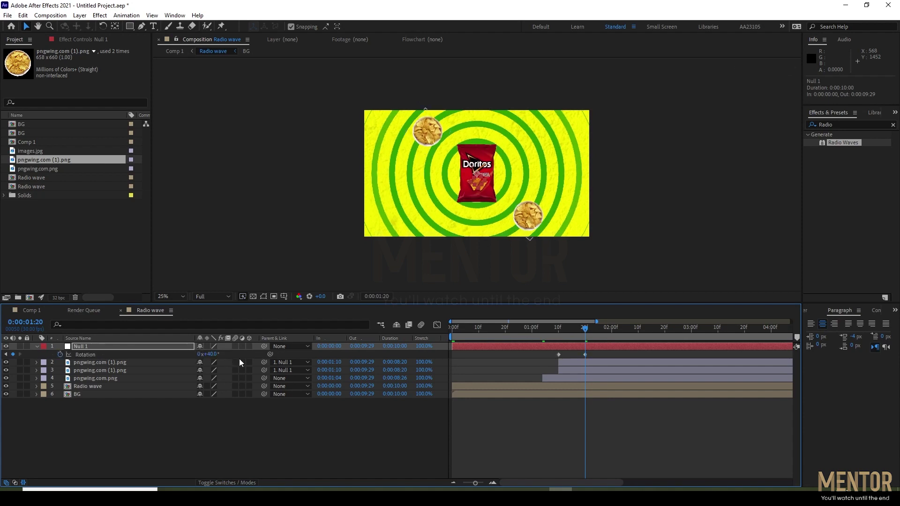
left_click_drag(214, 354, 209, 352)
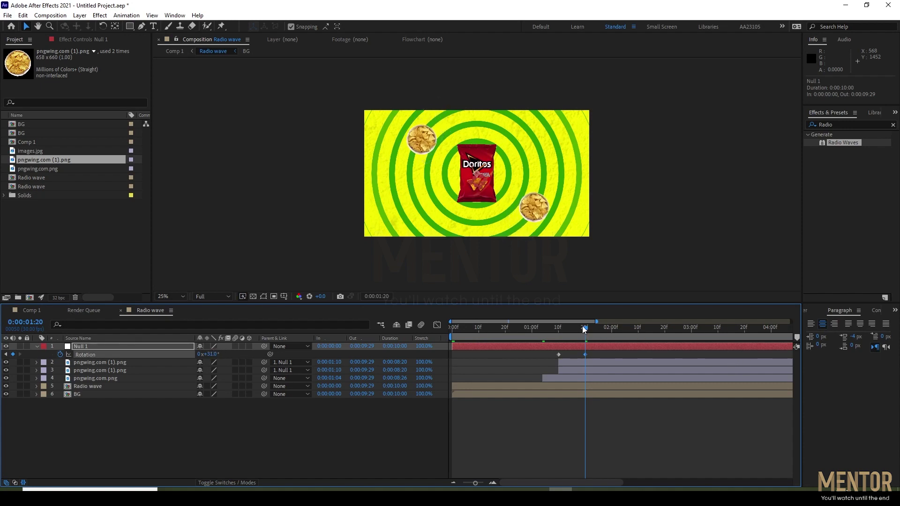
Preview from the start and delay the second Rotation keyframe to 0:00:01:29
left_click_drag(584, 330, 451, 326)
key("space")
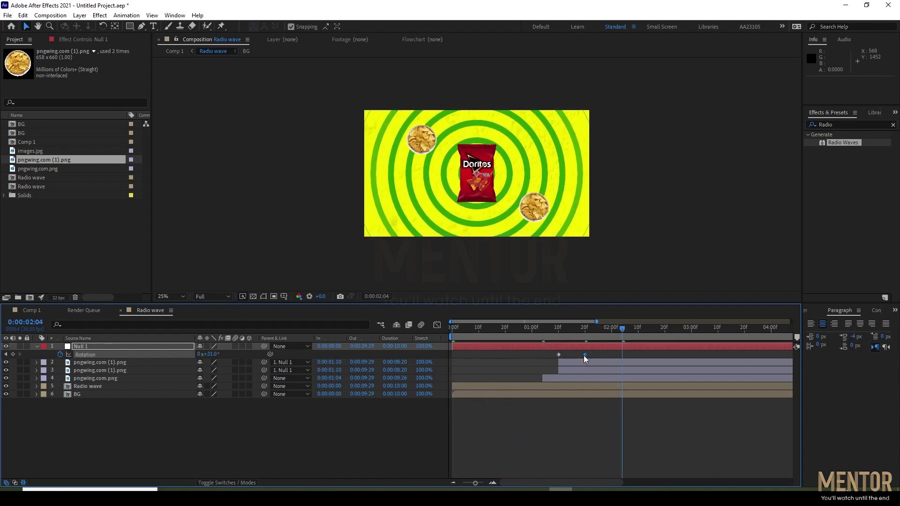
left_click_drag(586, 355, 608, 355)
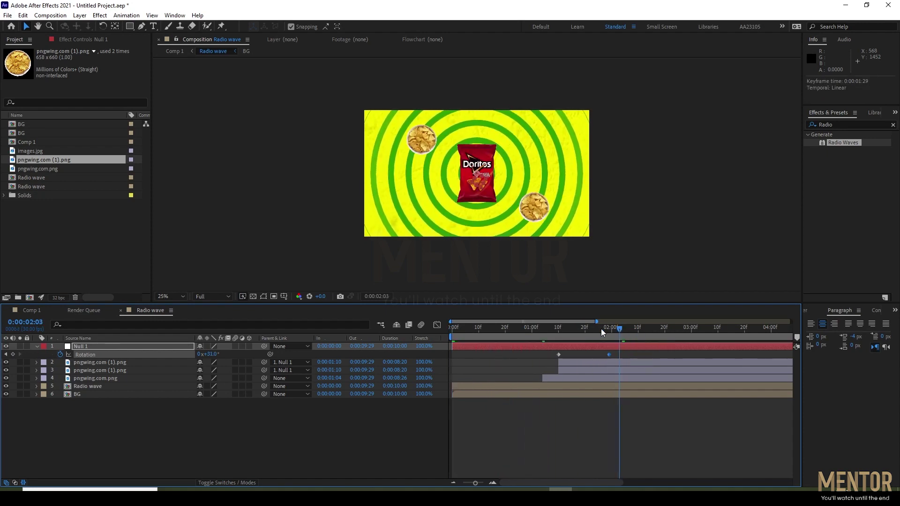
key("space")
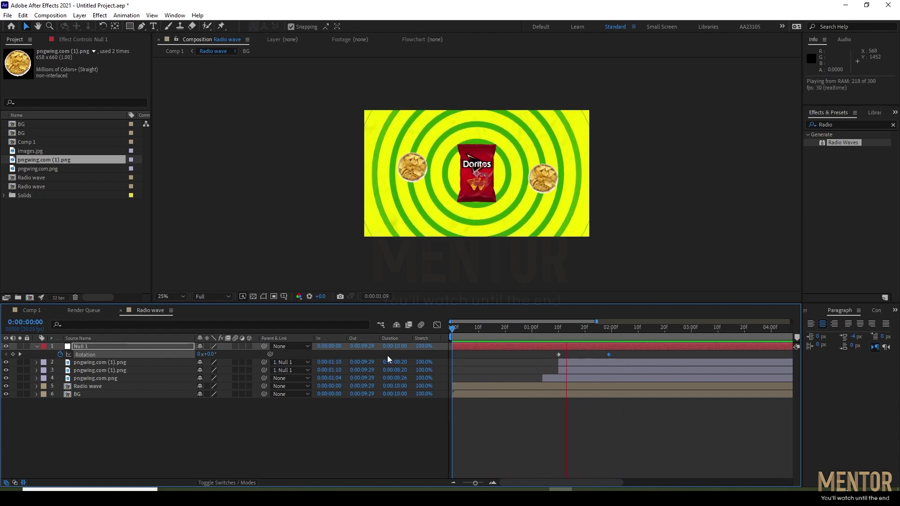
Try the second Rotation keyframe at 0:00:02:00 and preview the swing
key("space")
left_click_drag(609, 355, 614, 356)
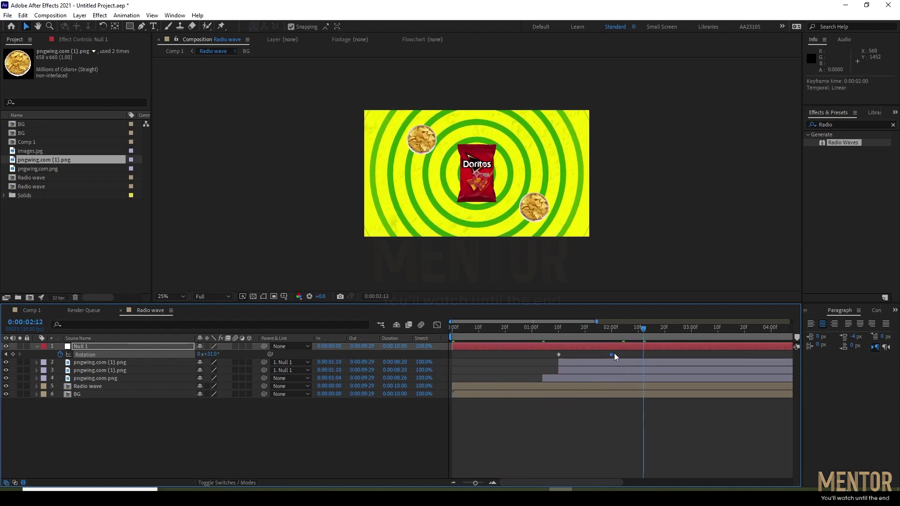
key("space")
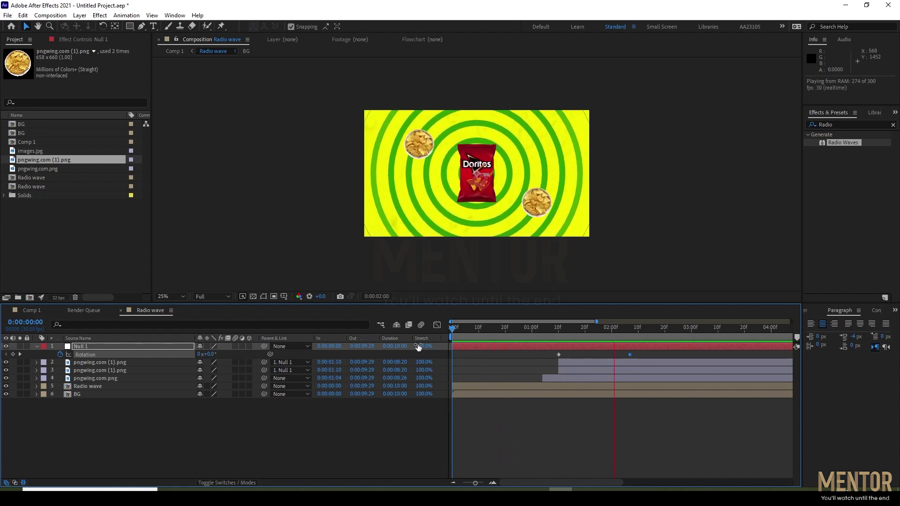
key("space")
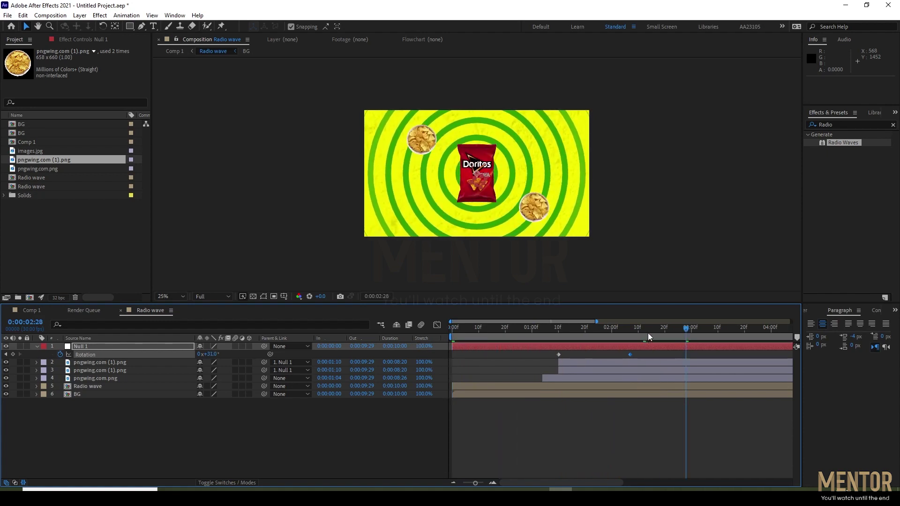
key("space")
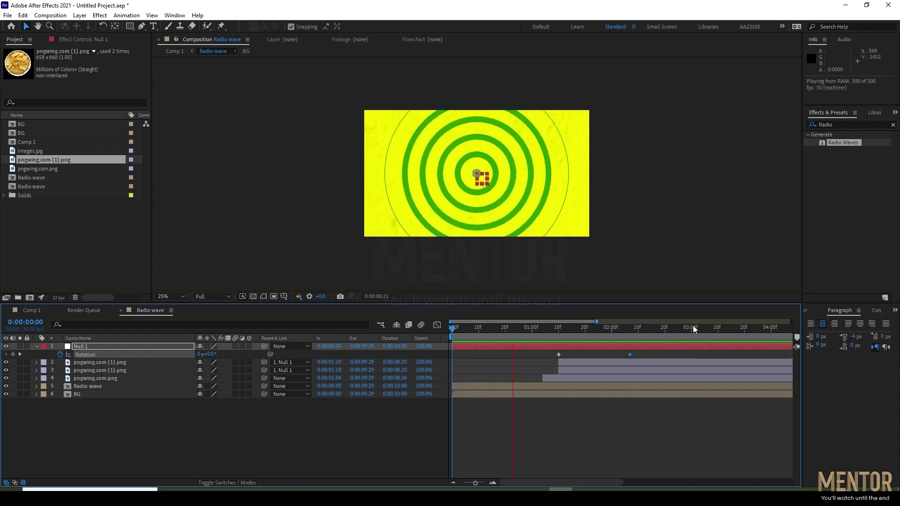
key("space")
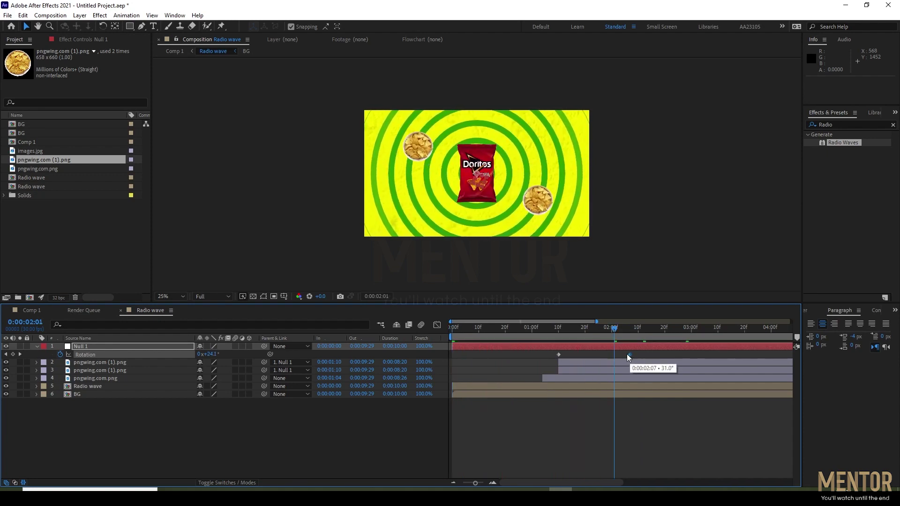
Pull the second Rotation keyframe back to about 0:00:01:21 and preview from the first frame
left_click_drag(629, 355, 601, 355)
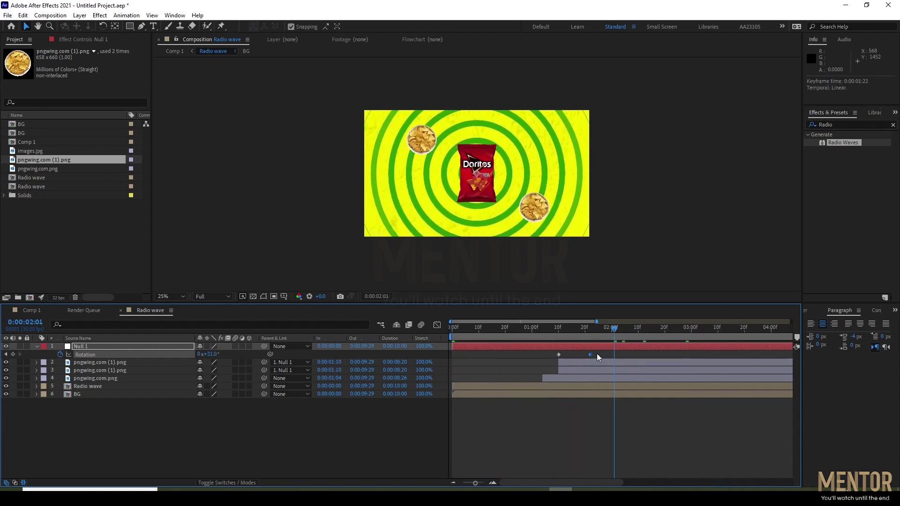
key("Home")
key("space")
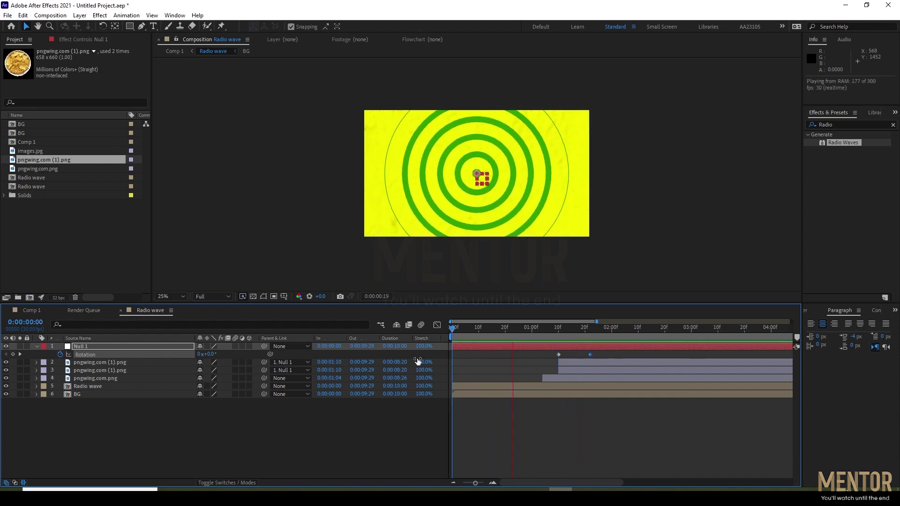
key("space")
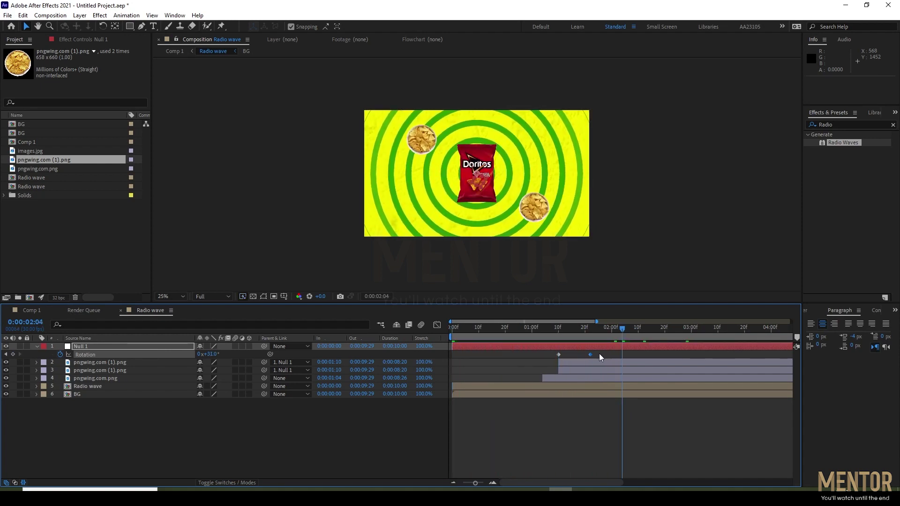
left_click_drag(591, 354, 564, 362)
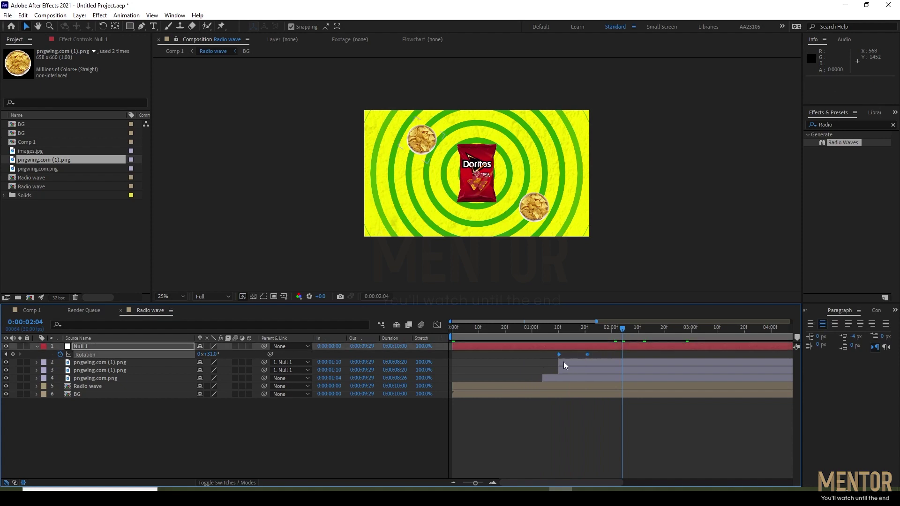
Apply Easy Ease to Null 1's Rotation keyframes
right_click(587, 354)
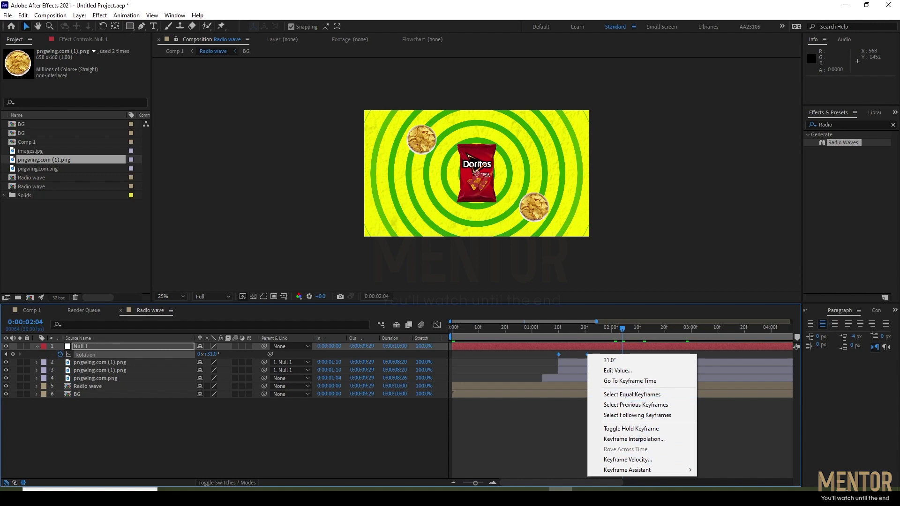
mouse_move(638, 468)
left_click(763, 408)
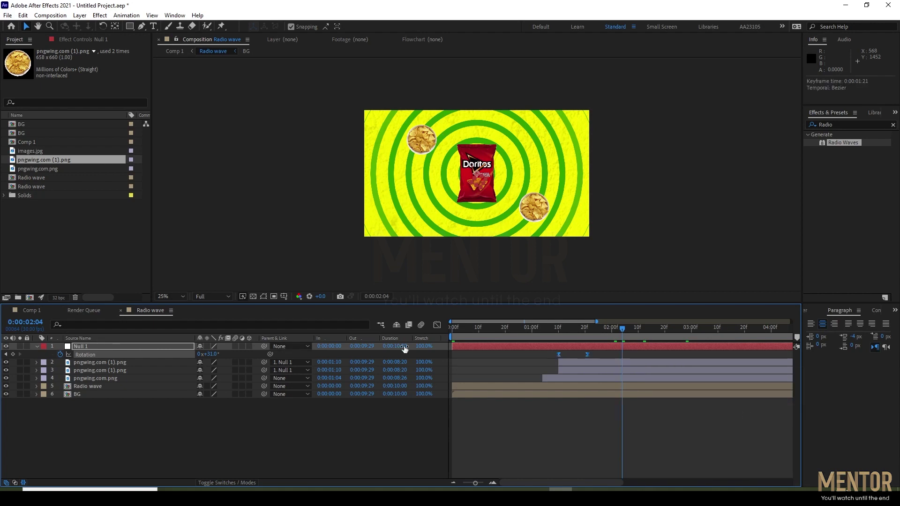
In the speed graph, lengthen the first keyframe's ease influence and preview the spin
left_click(437, 325)
left_click(563, 455)
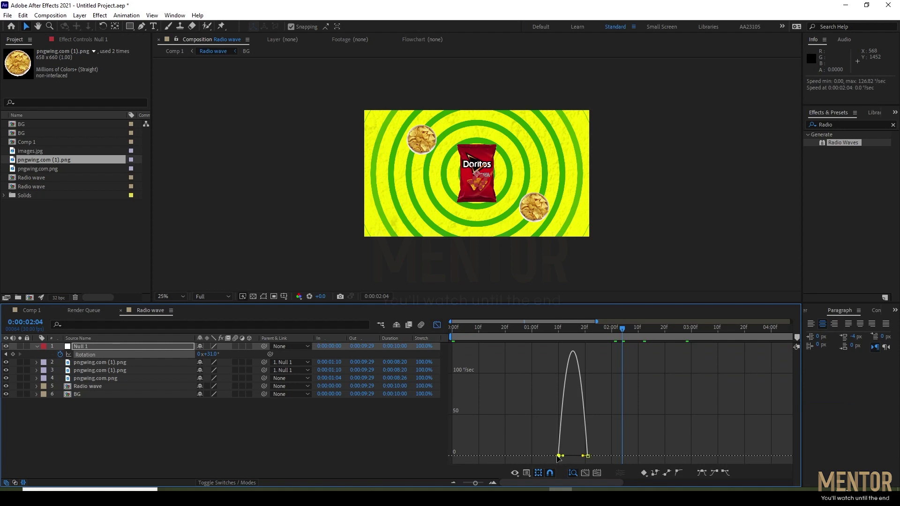
left_click_drag(562, 456, 569, 456)
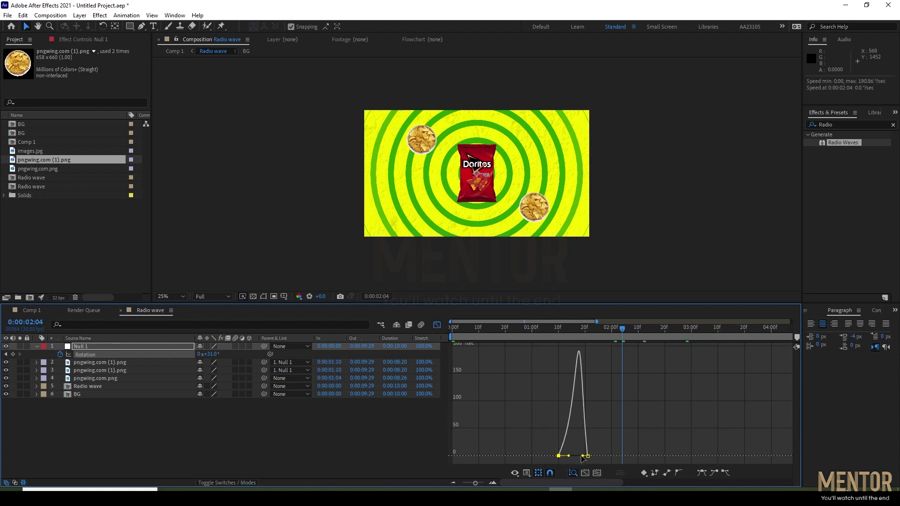
left_click_drag(567, 461, 572, 461)
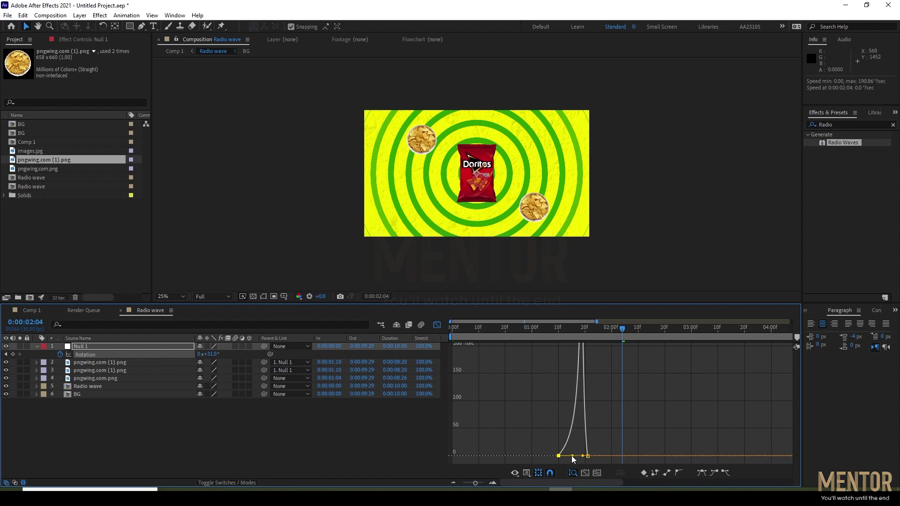
left_click_drag(617, 329, 341, 355)
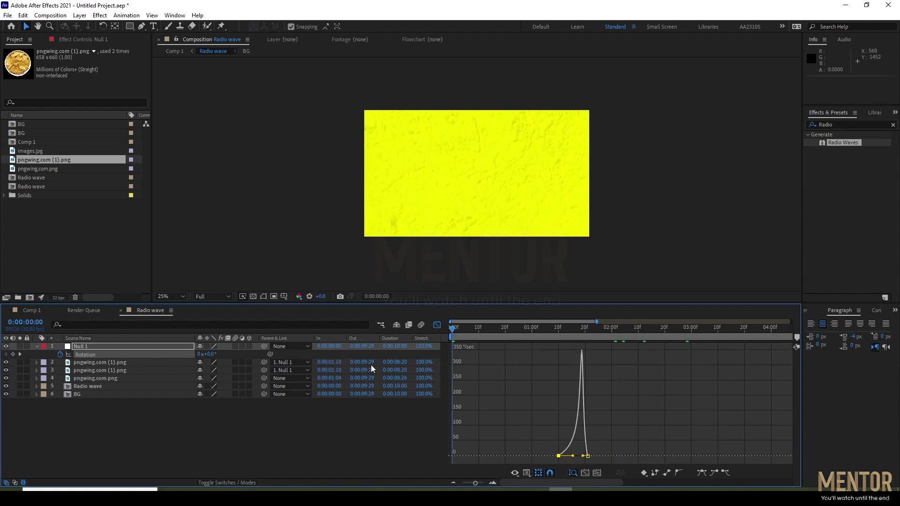
key("space")
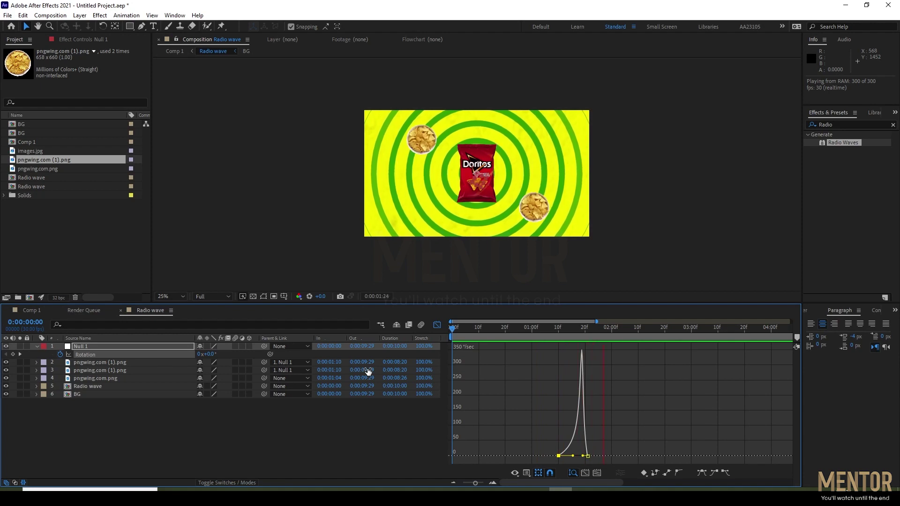
key("space")
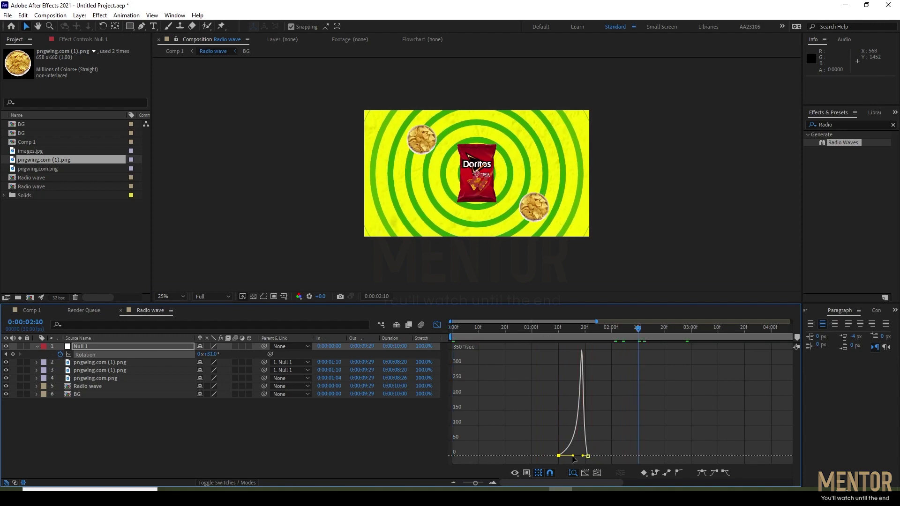
Soften the ease into the first keyframe and move the spin's ending keyframe later
mouse_move(572, 456)
left_mouse_down()
mouse_move(563, 455)
mouse_move(572, 457)
left_mouse_up()
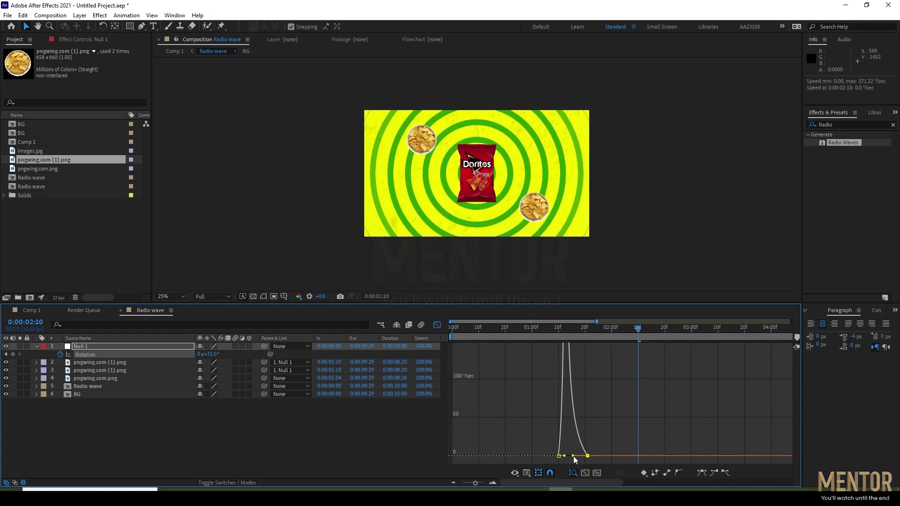
key("space")
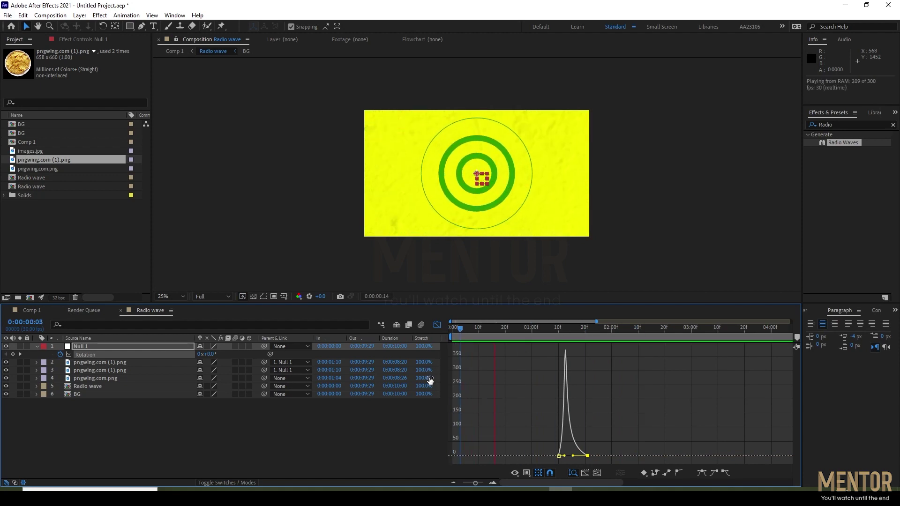
key("space")
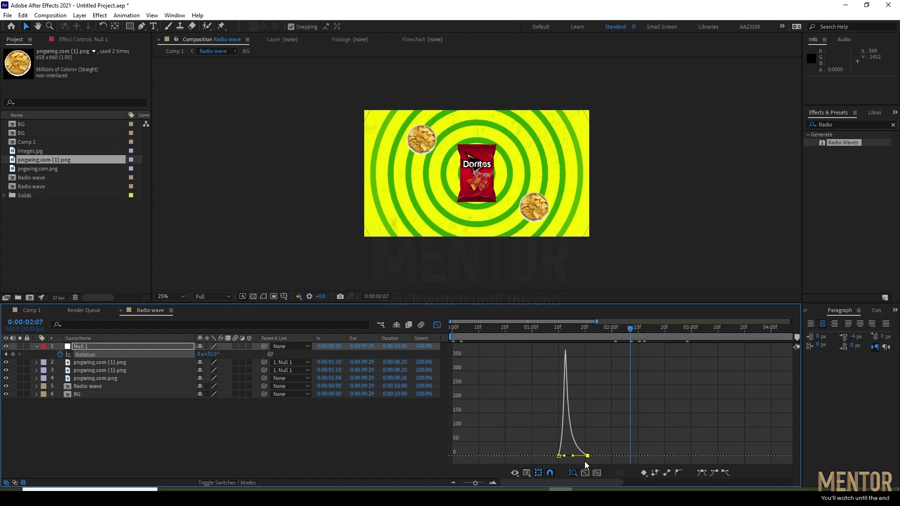
left_click_drag(588, 457, 601, 457)
key("space")
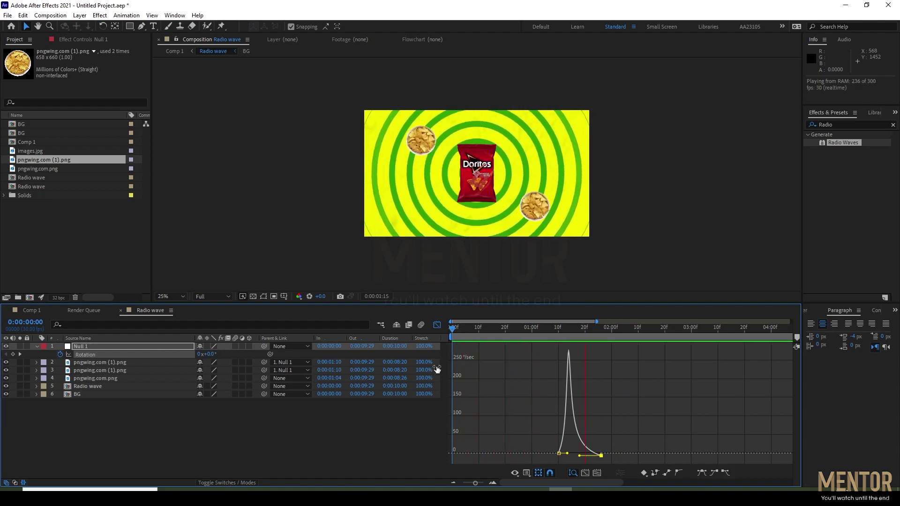
key("space")
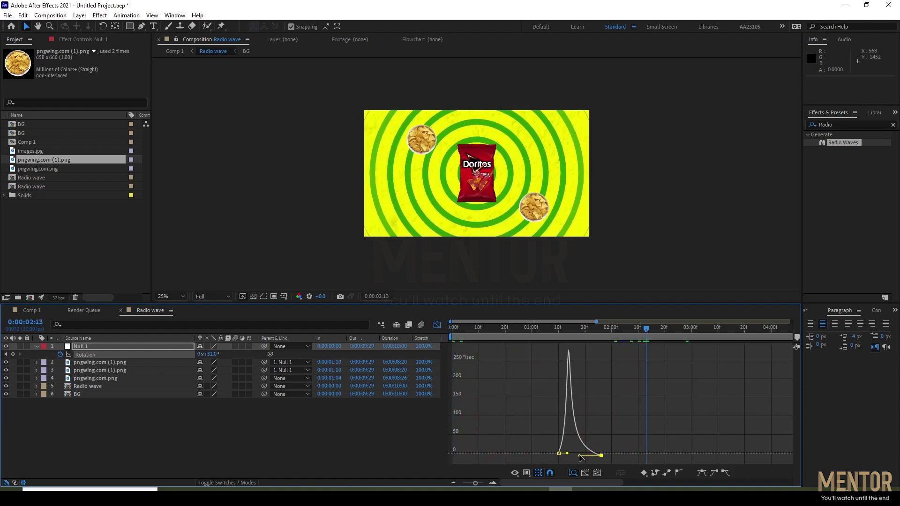
Lengthen the ease into the ending keyframe, preview, and return to the layer bars view
left_click_drag(580, 457, 565, 457)
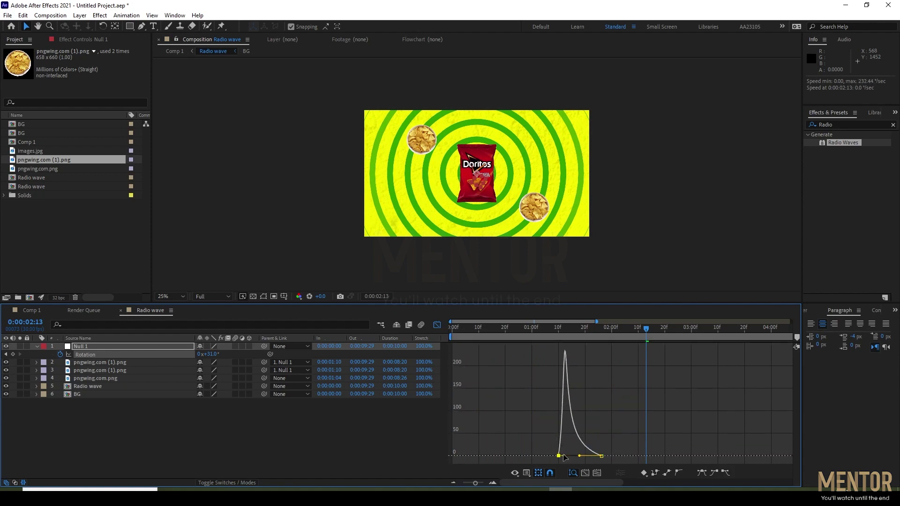
key("space")
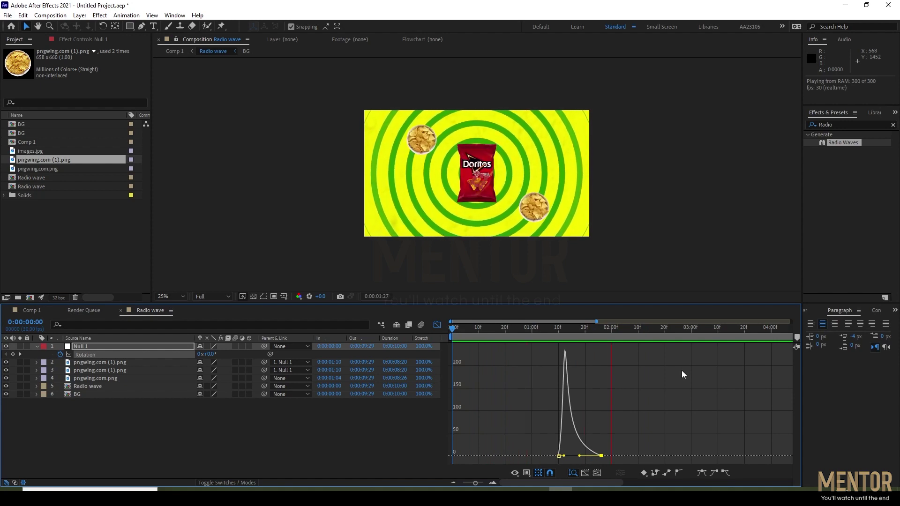
key("space")
left_click(436, 326)
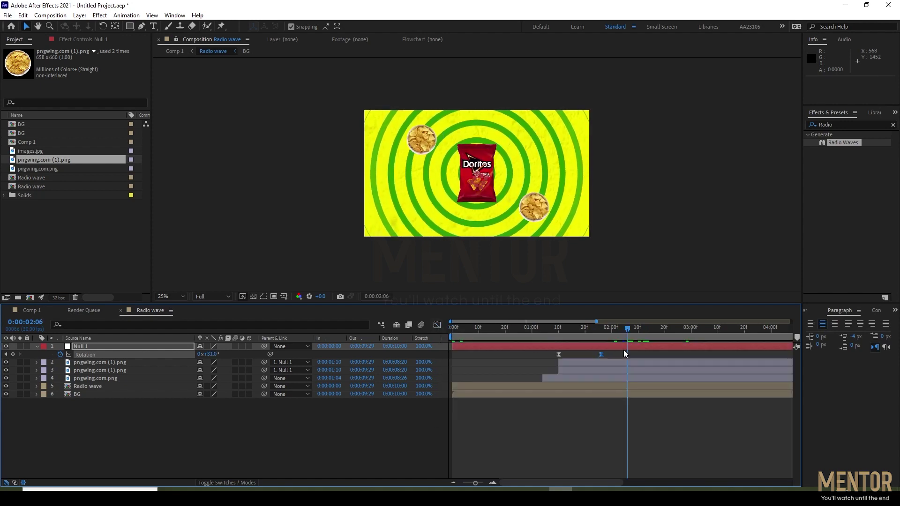
Add a Rotation hold keyframe at 02:00 and rotate further to about 181° for a second spin
mouse_move(628, 334)
left_mouse_down()
mouse_move(612, 331)
mouse_move(640, 328)
left_mouse_up()
left_click(13, 355)
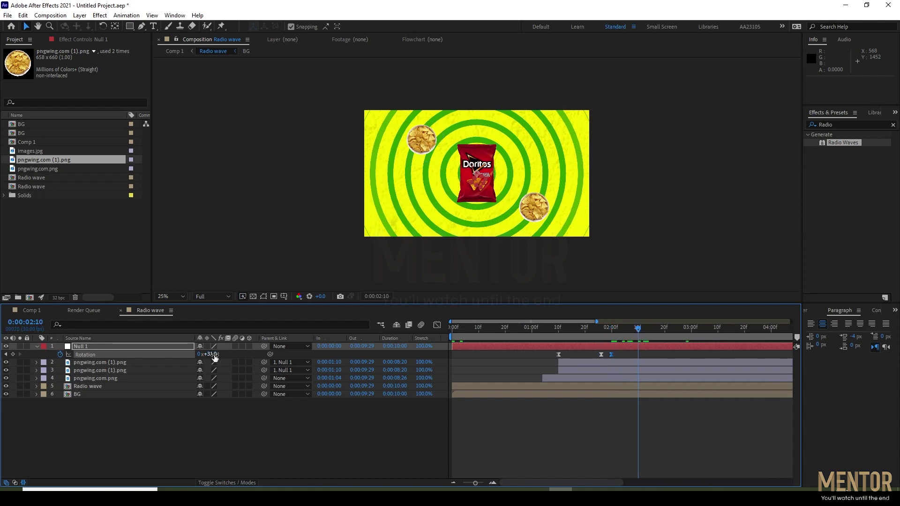
left_click_drag(214, 355, 291, 359)
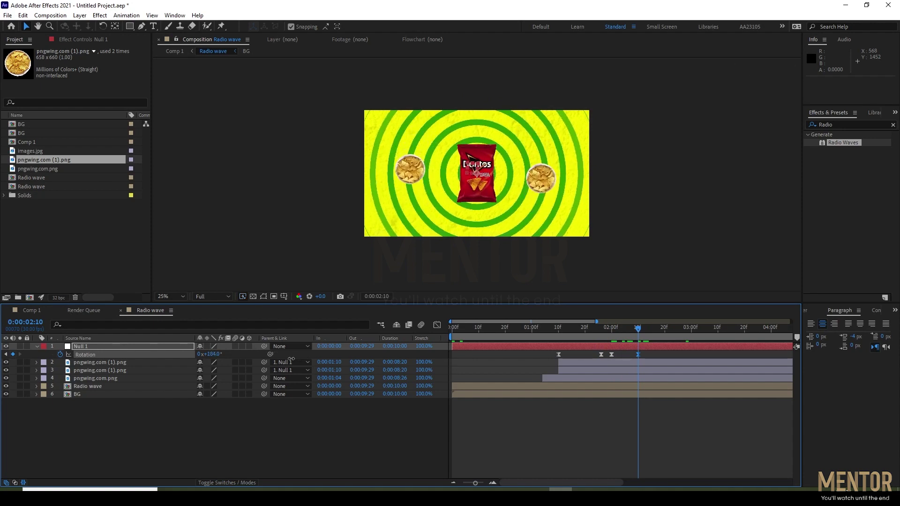
key("space")
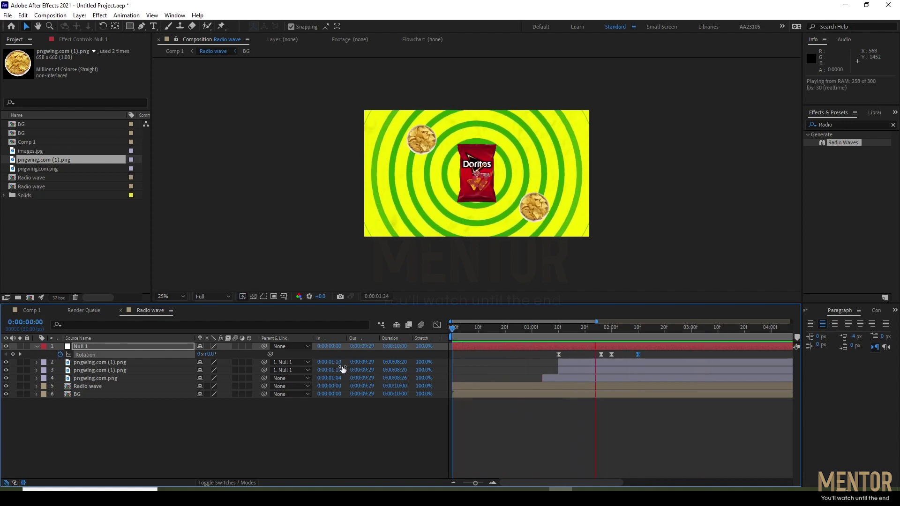
key("space")
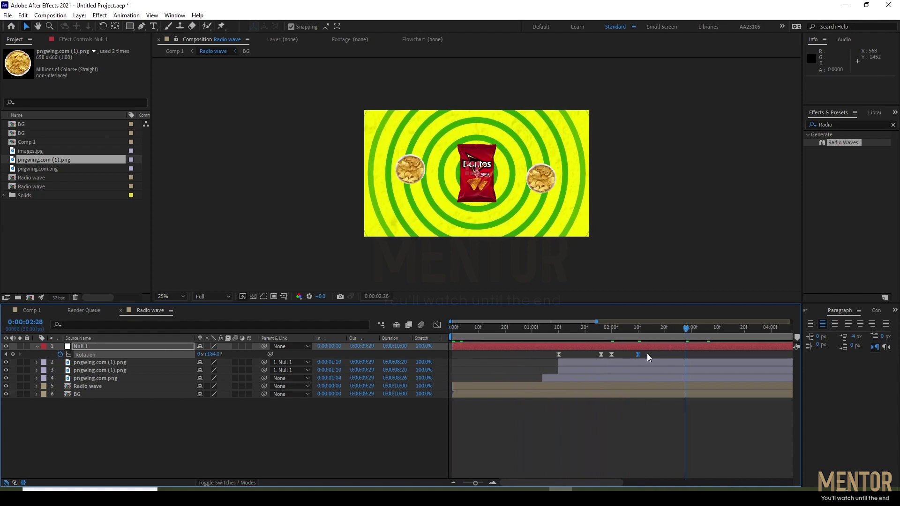
Push the final Rotation keyframe later, preview, and select the last two keyframes
mouse_move(647, 359)
left_mouse_down()
mouse_move(599, 359)
mouse_move(651, 356)
left_mouse_up()
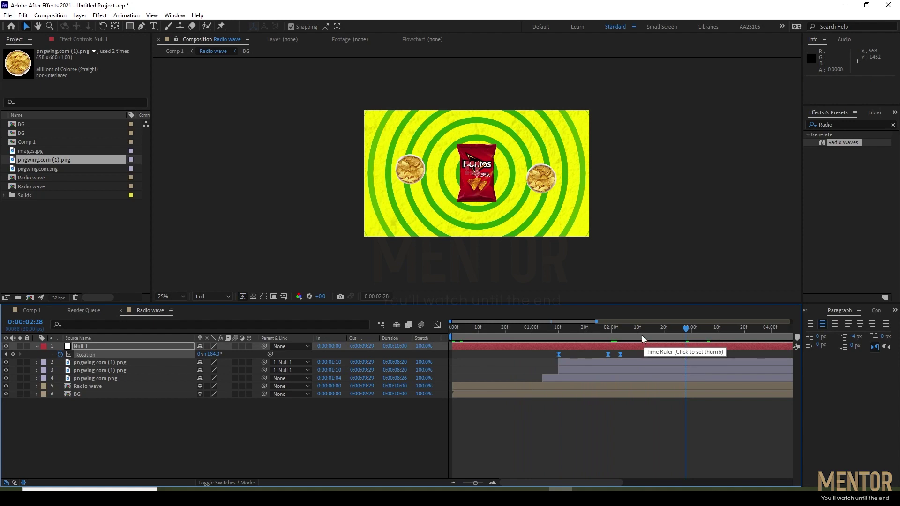
key("Home")
key("space")
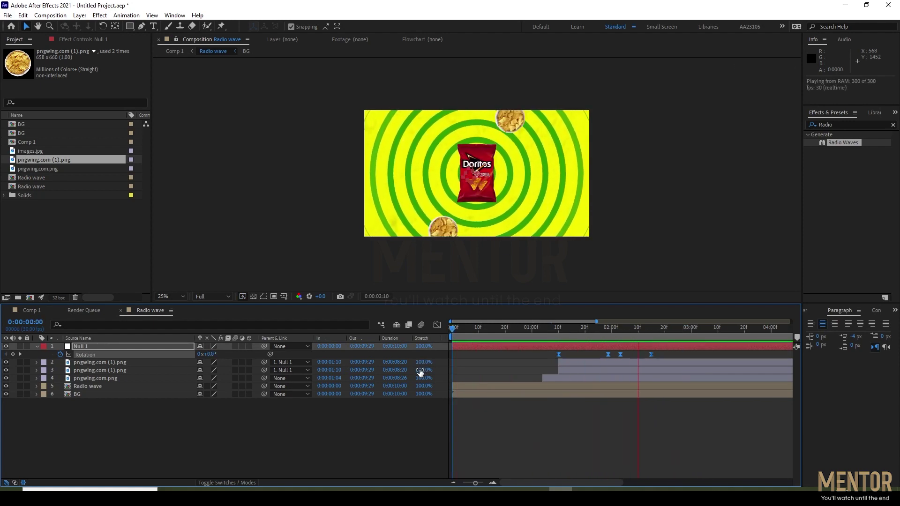
key("space")
left_click(661, 356)
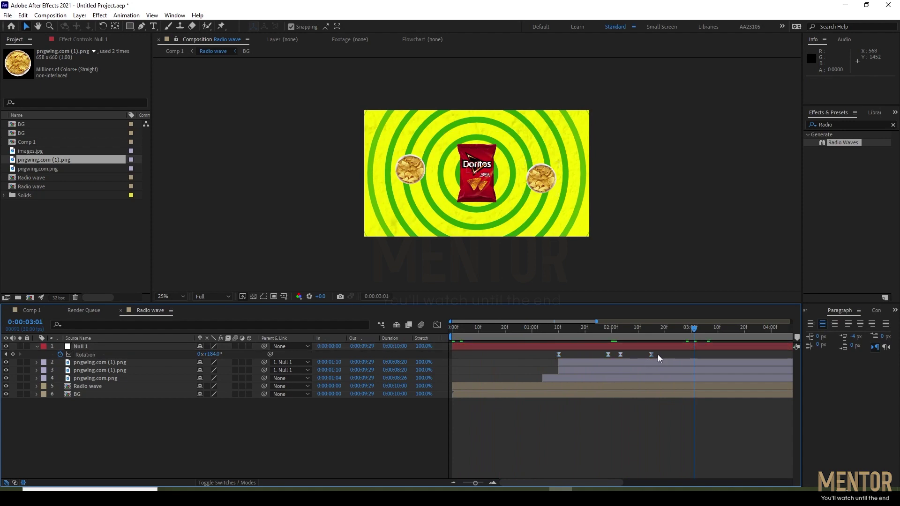
left_click_drag(651, 355, 666, 355)
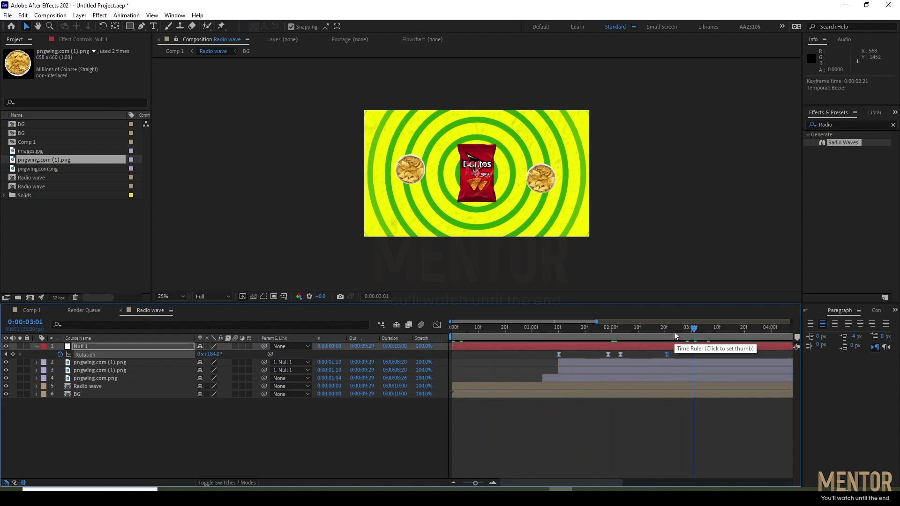
key("Home")
key("space")
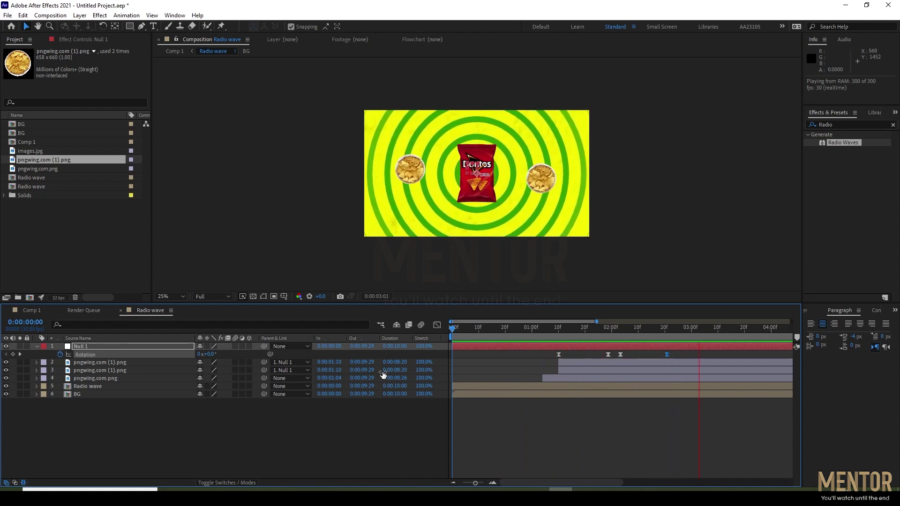
key("space")
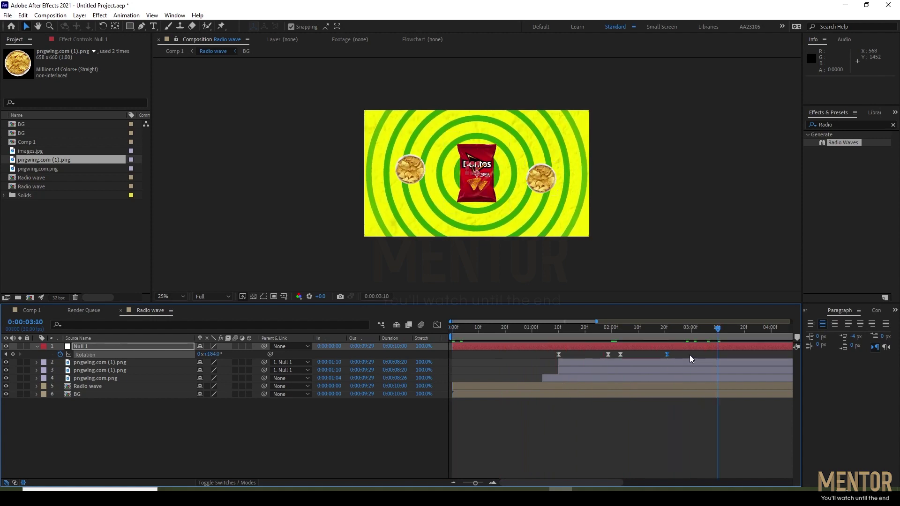
left_click_drag(689, 356, 611, 367)
In the speed graph, make the second spin accelerate into a sharp peak with slightly longer ease
left_click(437, 325)
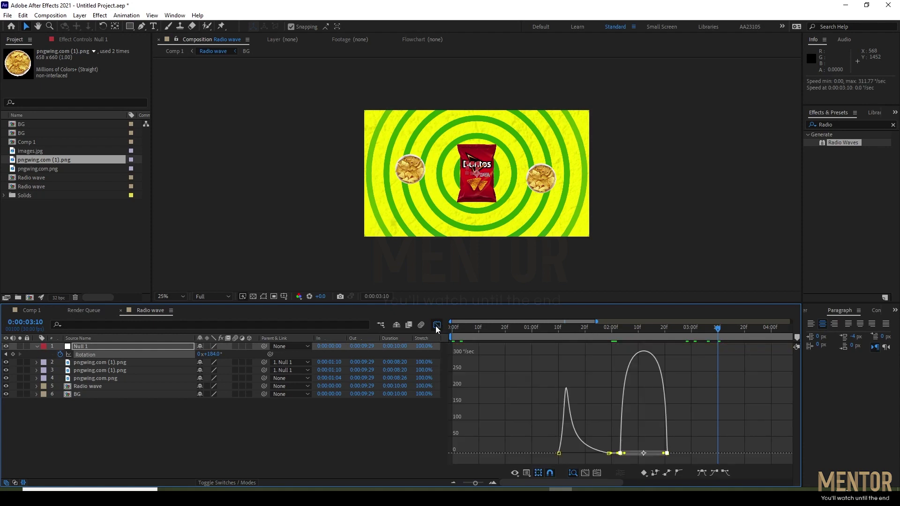
left_click_drag(624, 453, 624, 455)
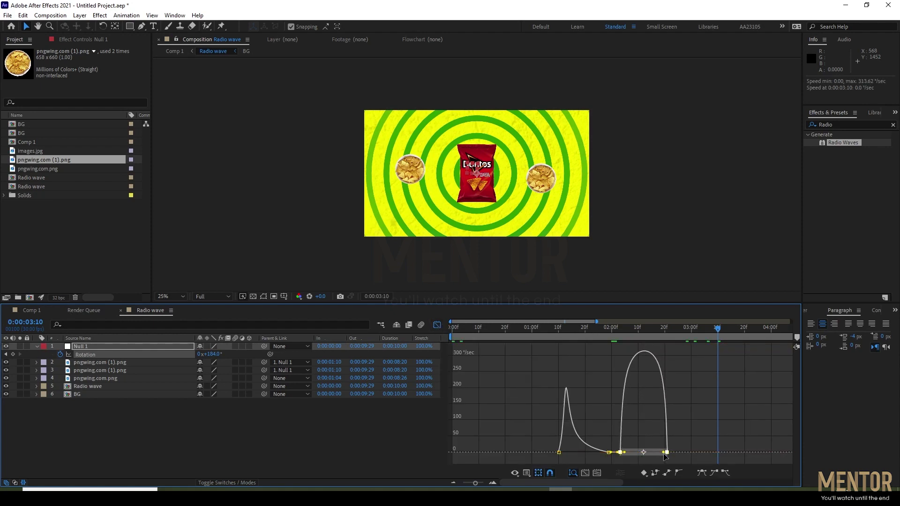
left_click_drag(664, 456, 641, 454)
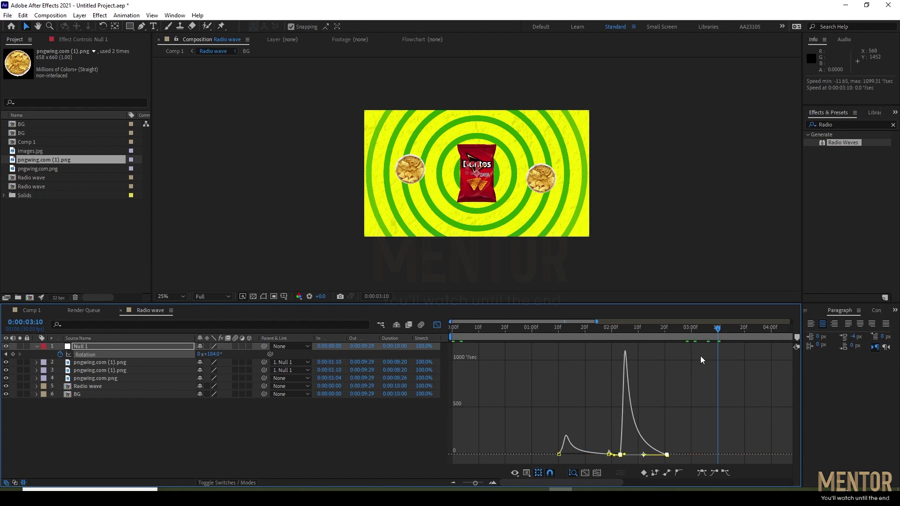
key("space")
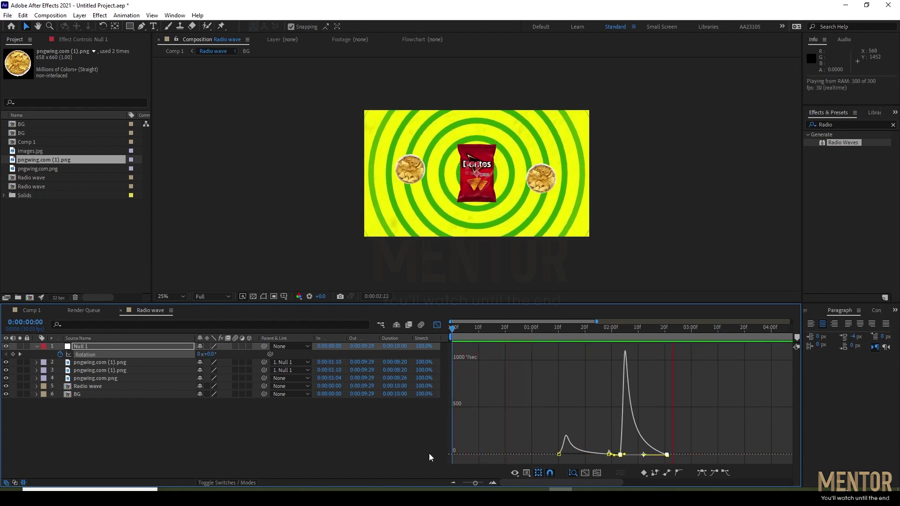
key("space")
left_click_drag(646, 455, 630, 455)
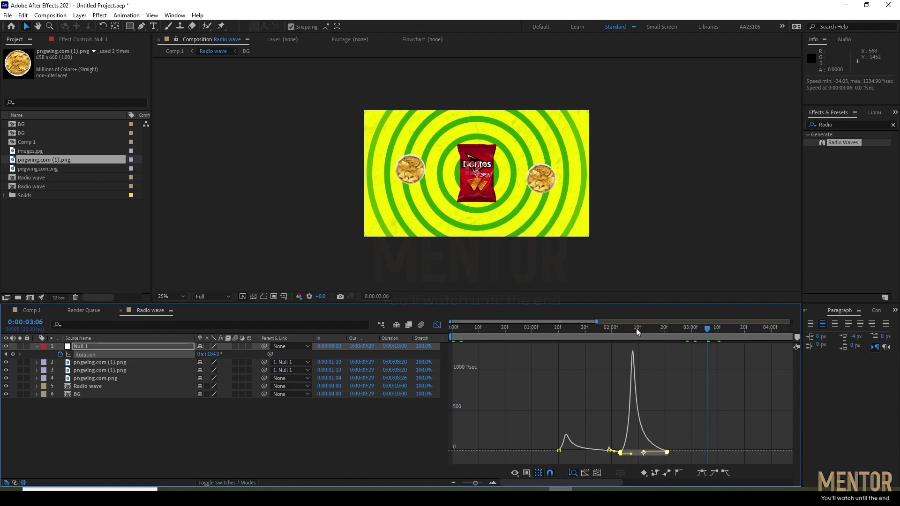
key("space")
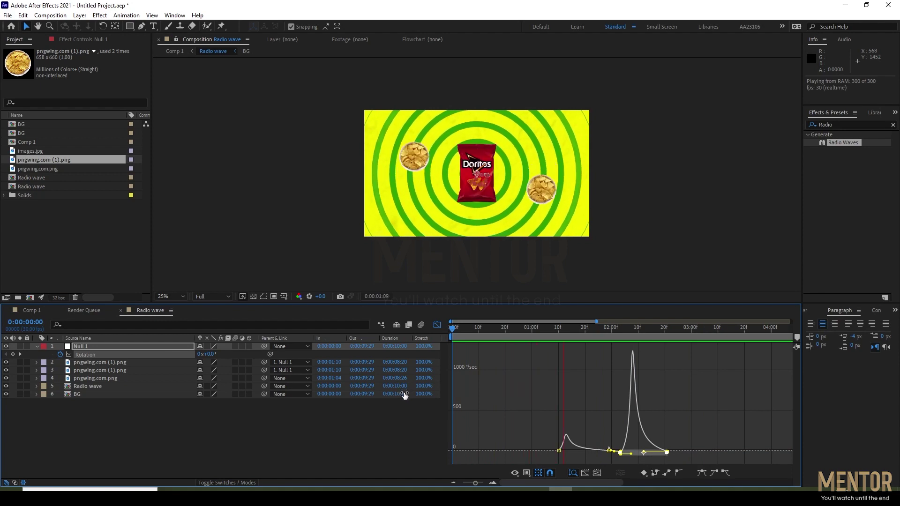
key("space")
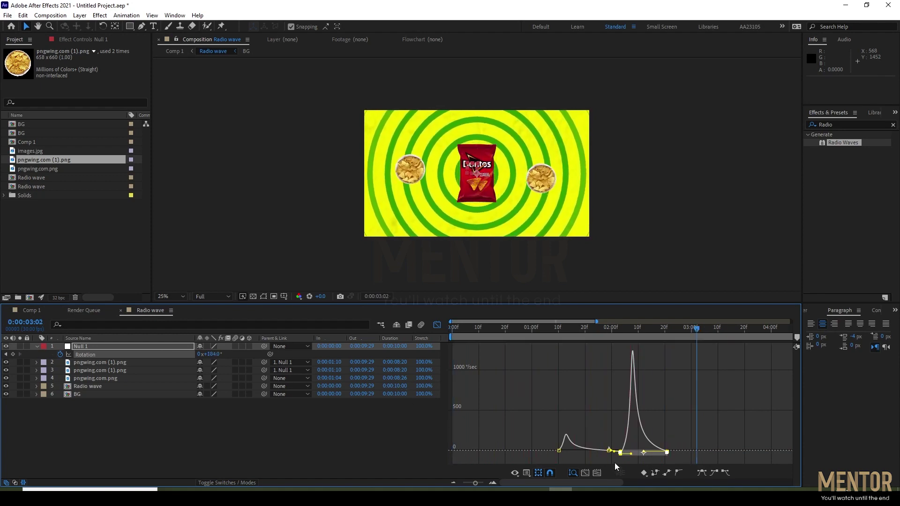
Extend the ease out of the first Rotation keyframe for a sharper speed spike, then preview
left_click(609, 451)
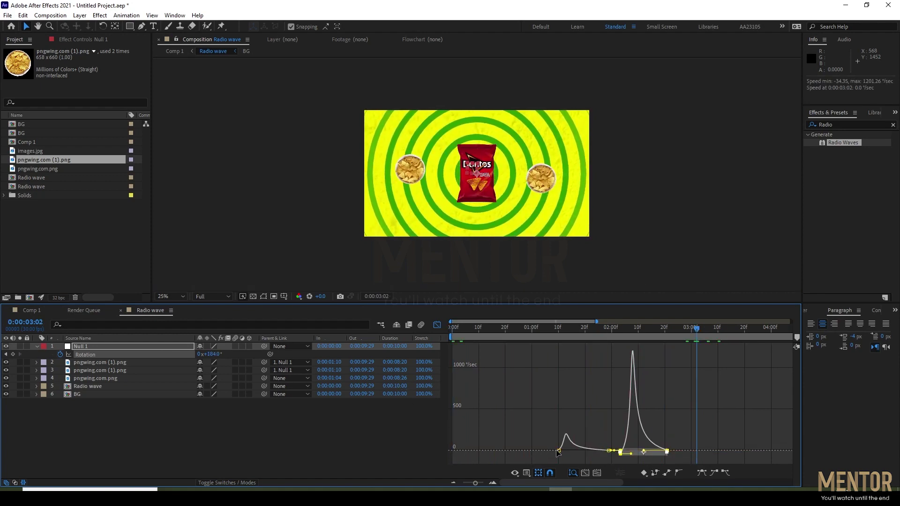
left_click(559, 451)
mouse_move(566, 452)
left_mouse_down()
mouse_move(574, 455)
mouse_move(560, 455)
left_mouse_up()
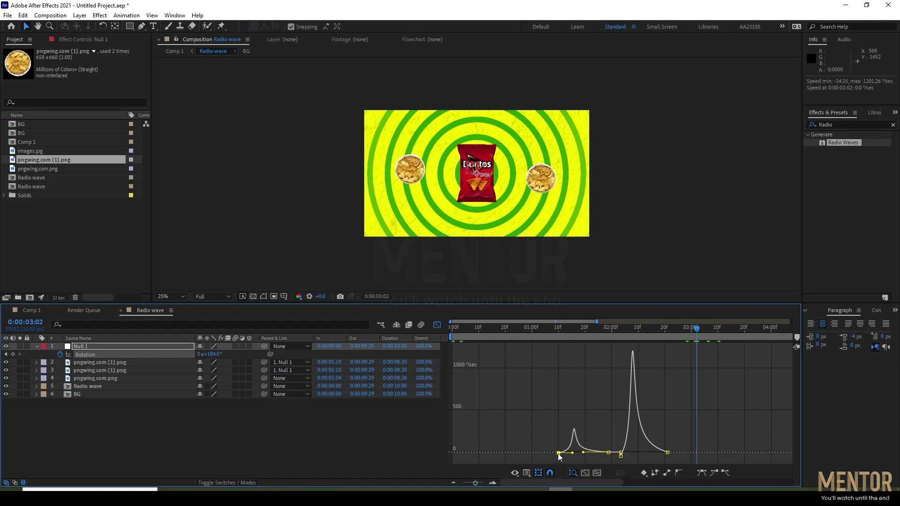
key("space")
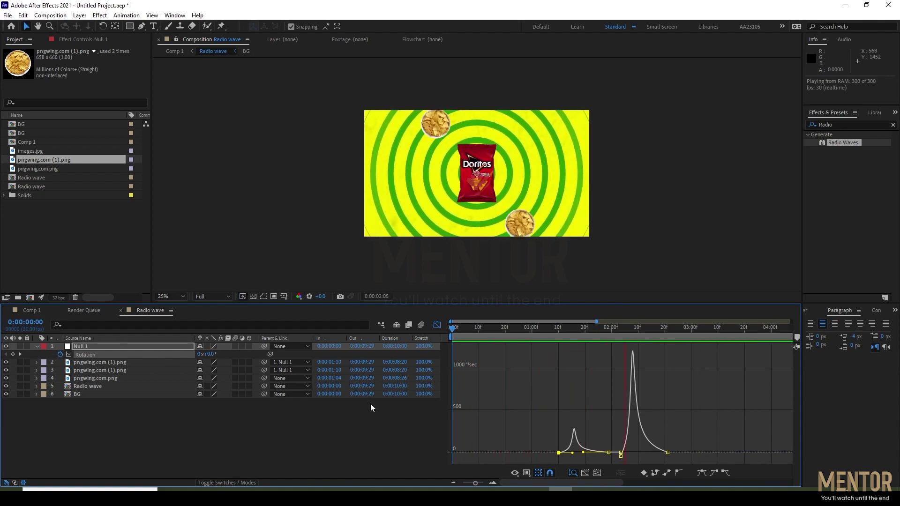
left_click(596, 453)
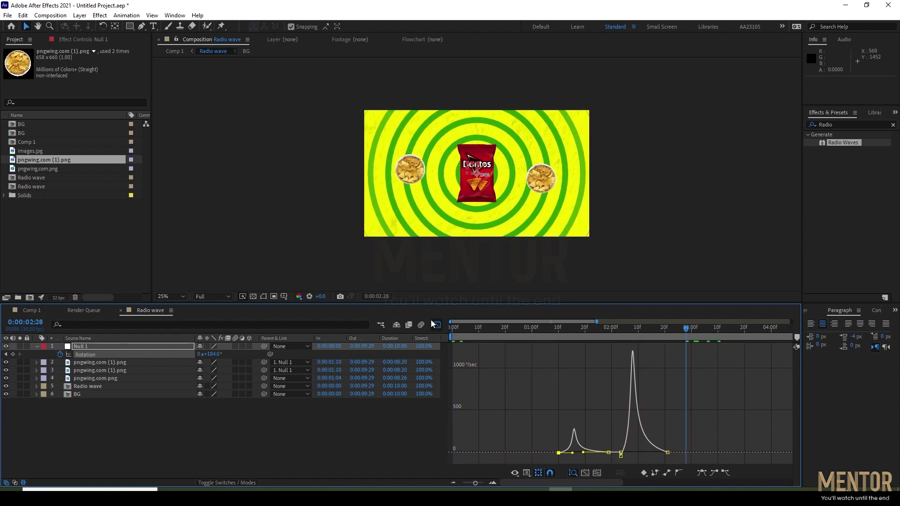
Return to layer bars, preview from 1:12, and select the last two Rotation keyframes
left_click(439, 325)
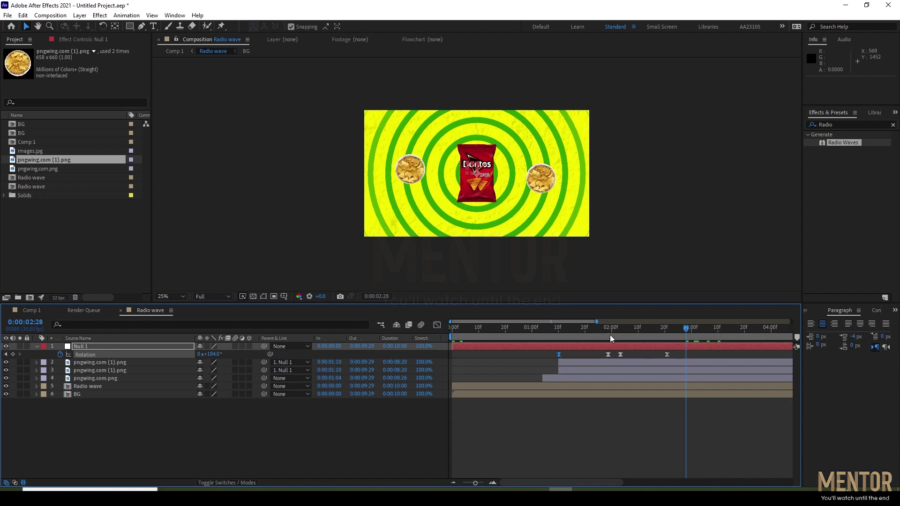
left_click_drag(611, 337, 563, 340)
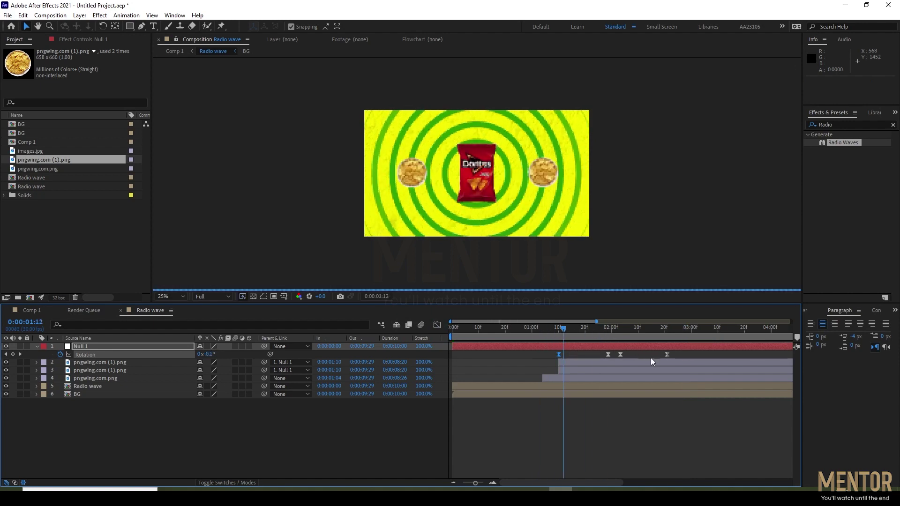
key("space")
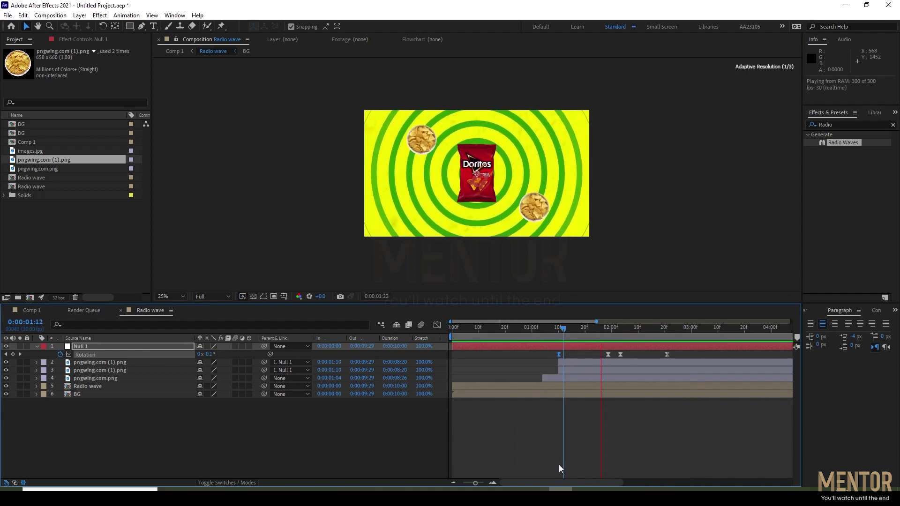
key("space")
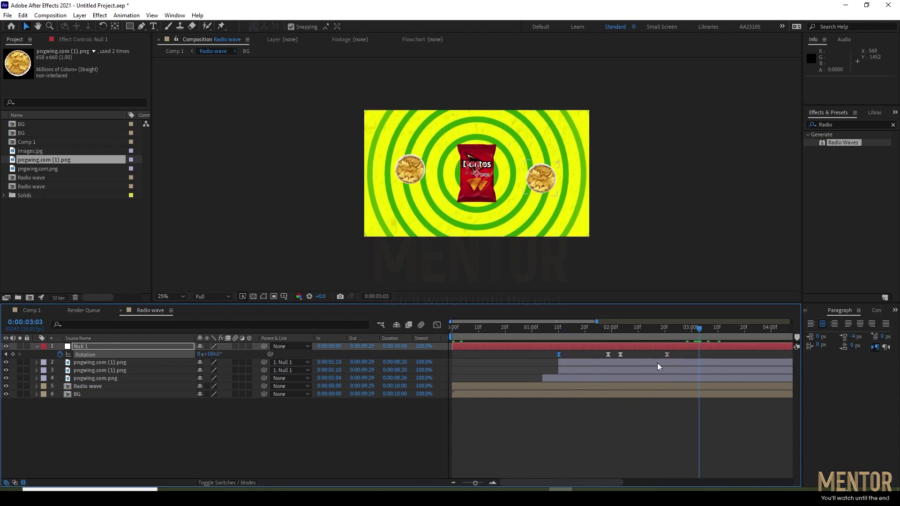
left_click_drag(686, 356, 619, 362)
left_click(676, 357)
mouse_move(678, 357)
left_mouse_down()
mouse_move(618, 361)
mouse_move(685, 357)
left_mouse_up()
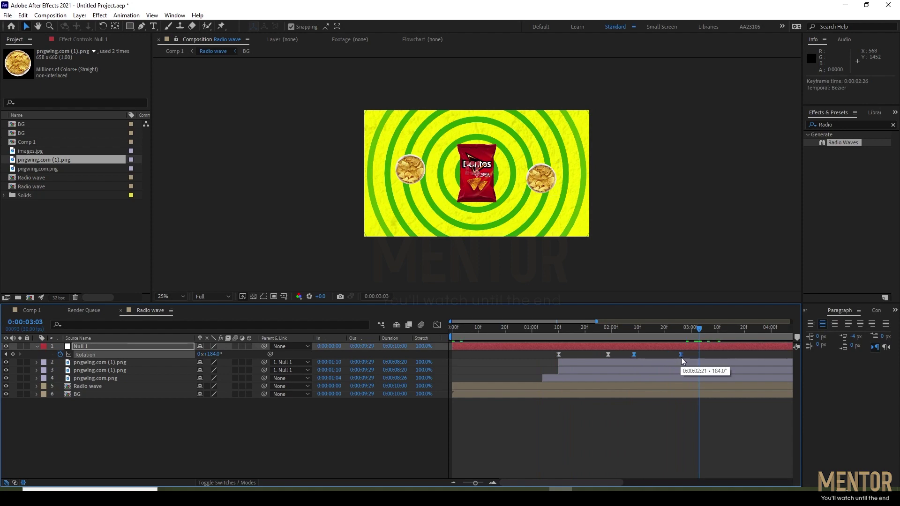
key("space")
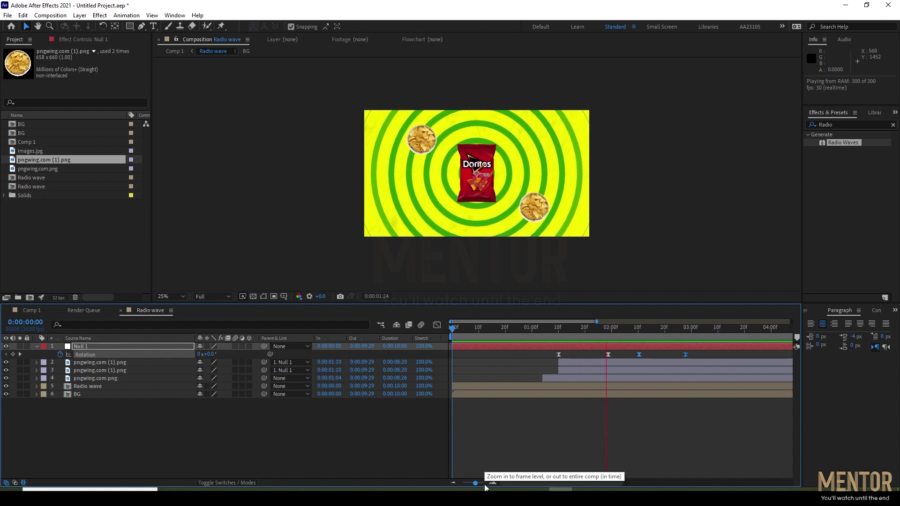
key("space")
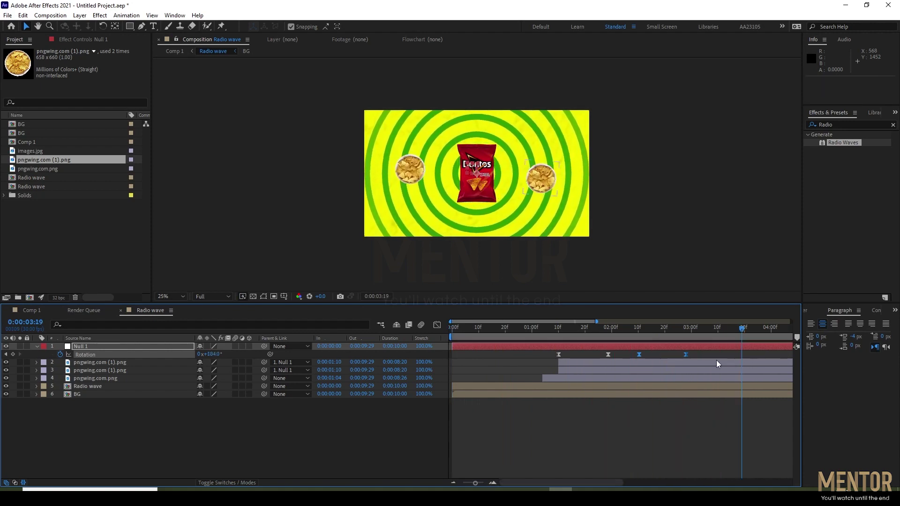
Stretch all four Rotation keyframes apart so the final 184° keyframe lands at 0:00:02:28
left_click_drag(703, 353, 554, 362)
left_click_drag(686, 354, 722, 355)
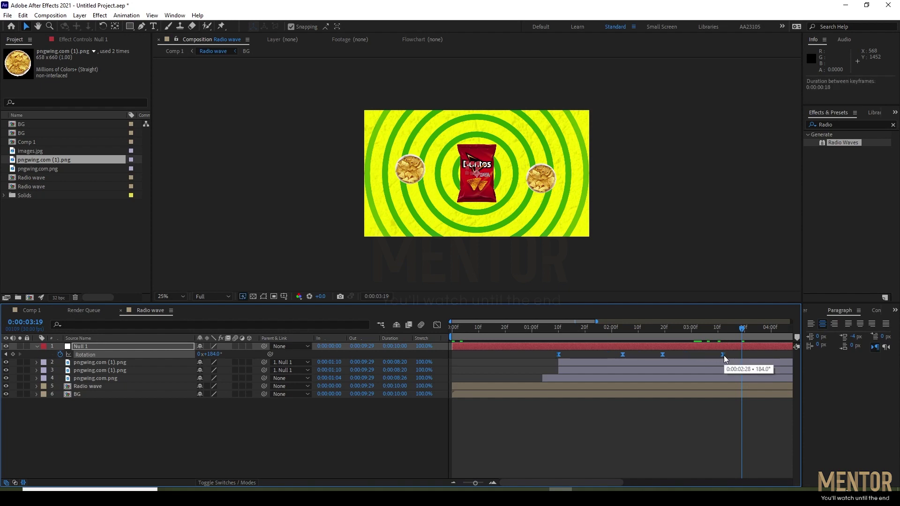
key("space")
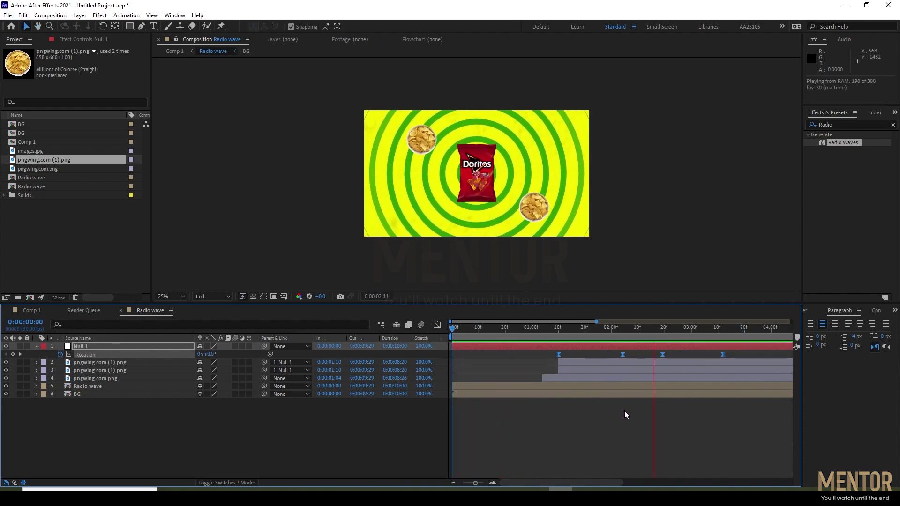
key("space")
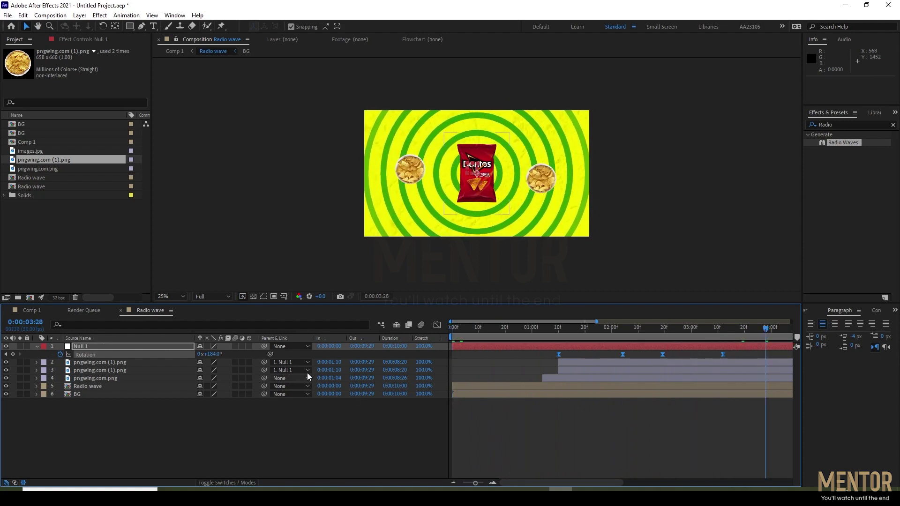
Add loopOutDuration(type = "cycle", duration = 0) to Null 1's Rotation and preview the looping spin
left_click(60, 353, "alt")
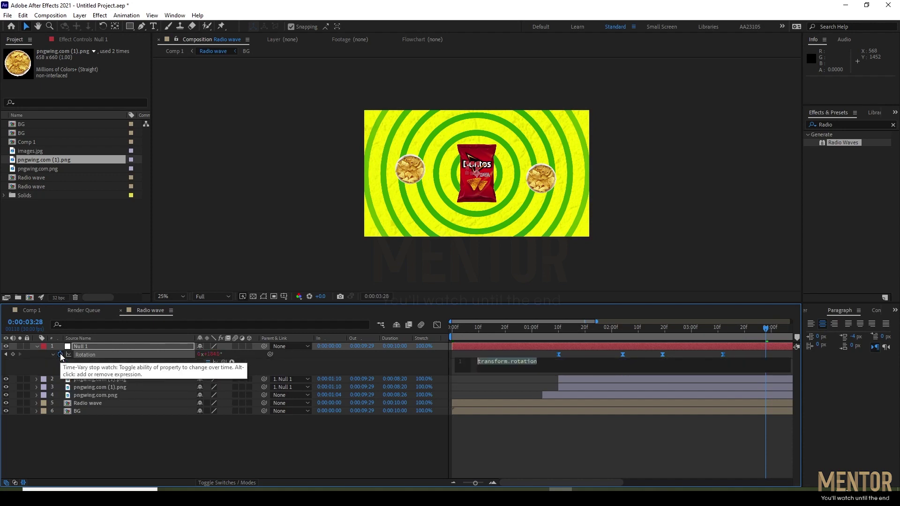
left_click(232, 362)
mouse_move(275, 305)
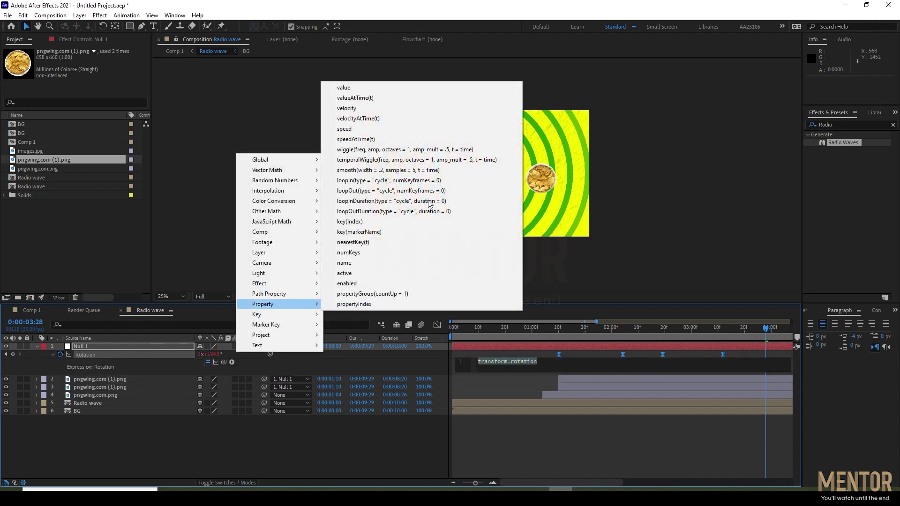
left_click(387, 212)
left_click(305, 443)
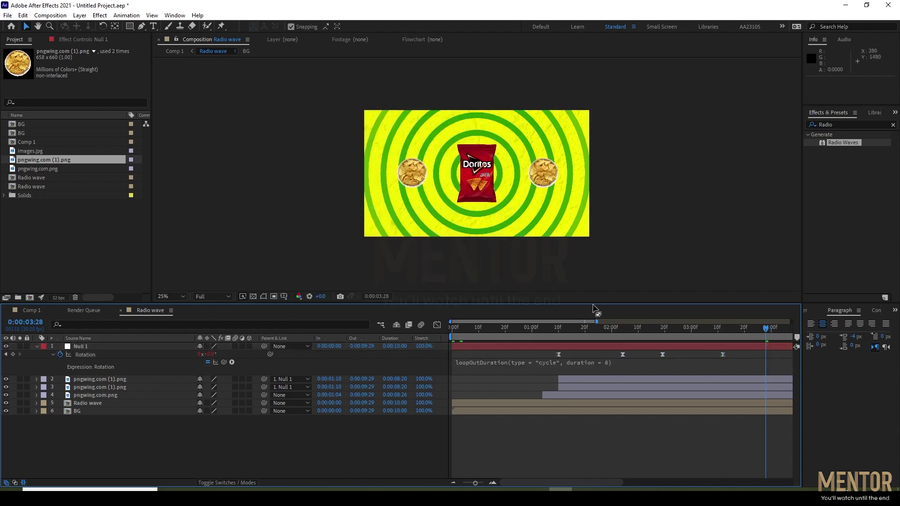
left_click_drag(555, 326, 452, 327)
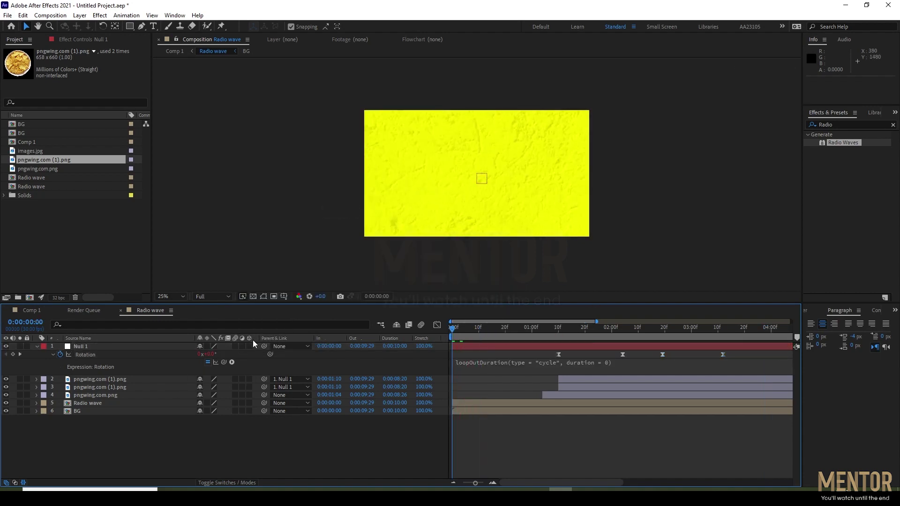
key("space")
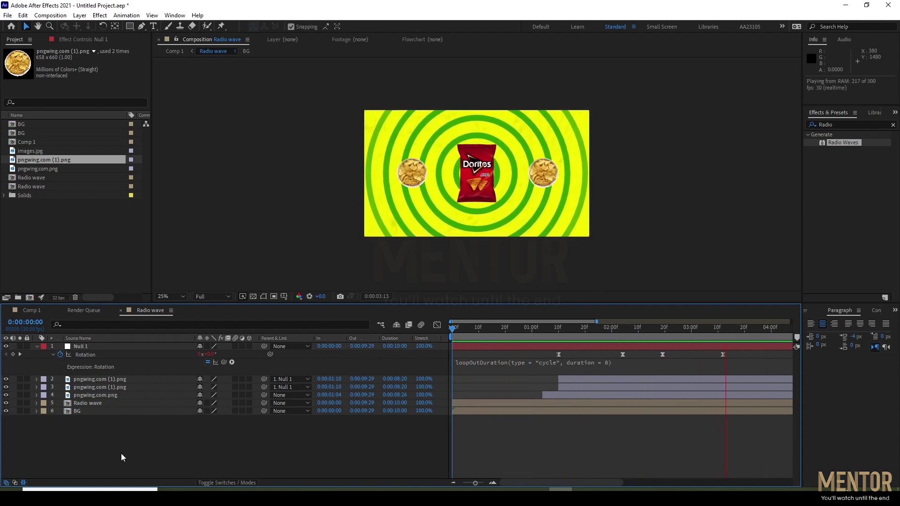
key("space")
Pre-compose both pngwing.com (1).png chip bowl layers into a new composition named 'bowl'
left_click(37, 347)
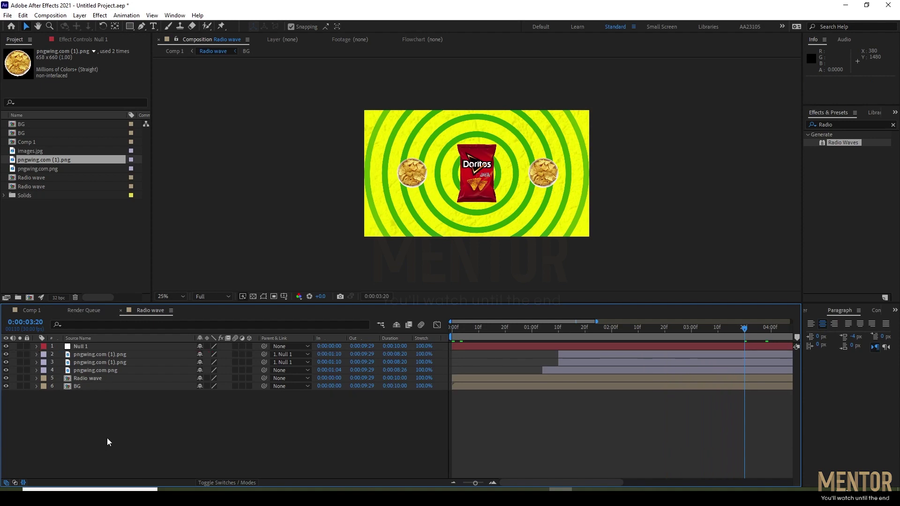
left_click(111, 362)
left_click(114, 354, "shift")
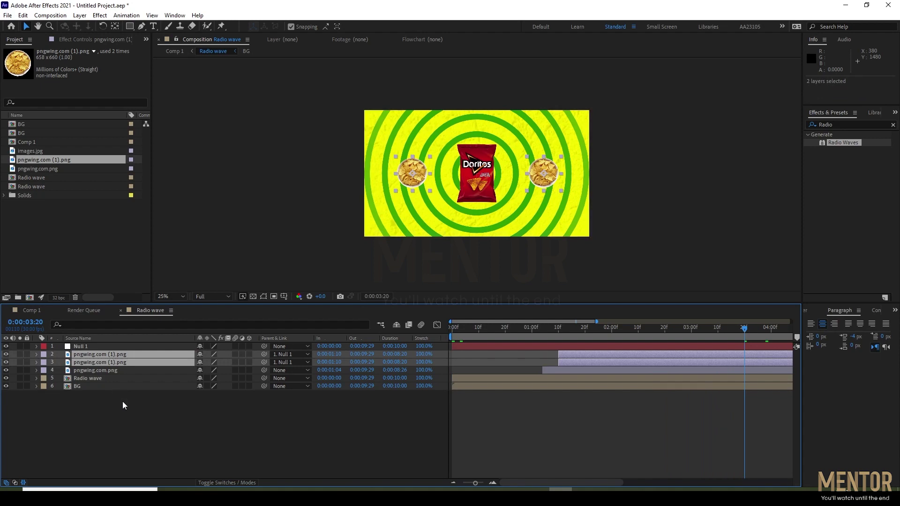
right_click(139, 362)
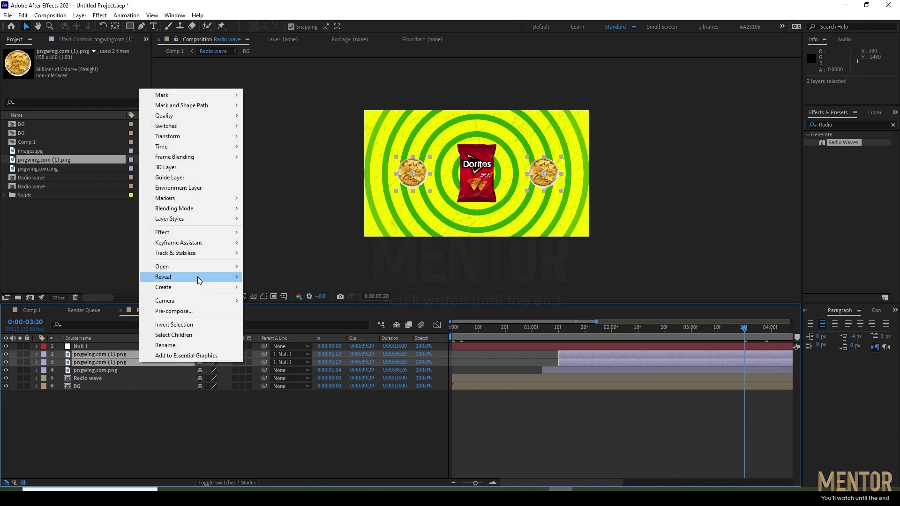
left_click(190, 312)
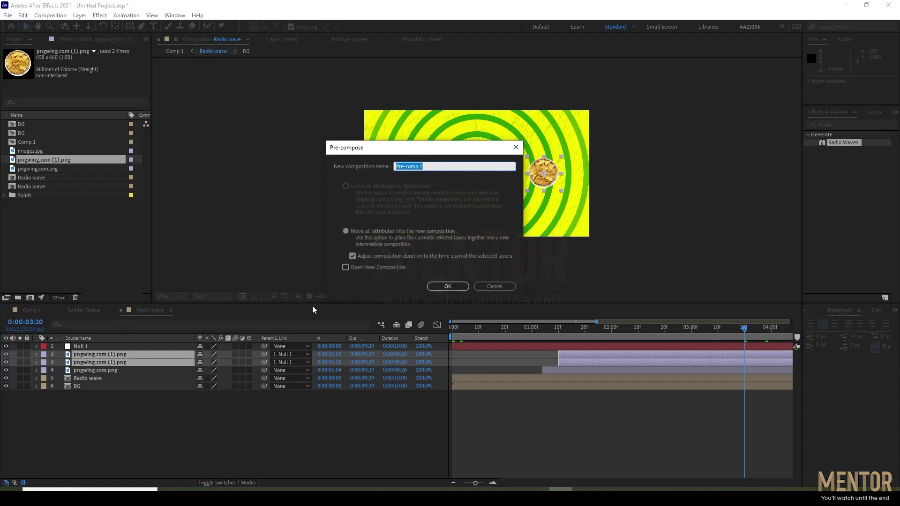
type("b")
type("owl")
key("Return")
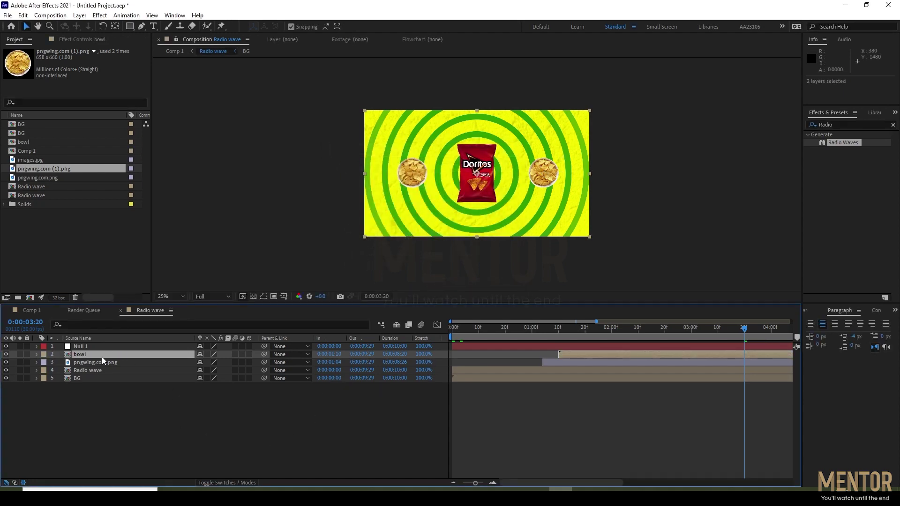
Move the pngwing.com.png Doritos bag layer above the bowl pre-comp, directly under Null 1
left_click(104, 362)
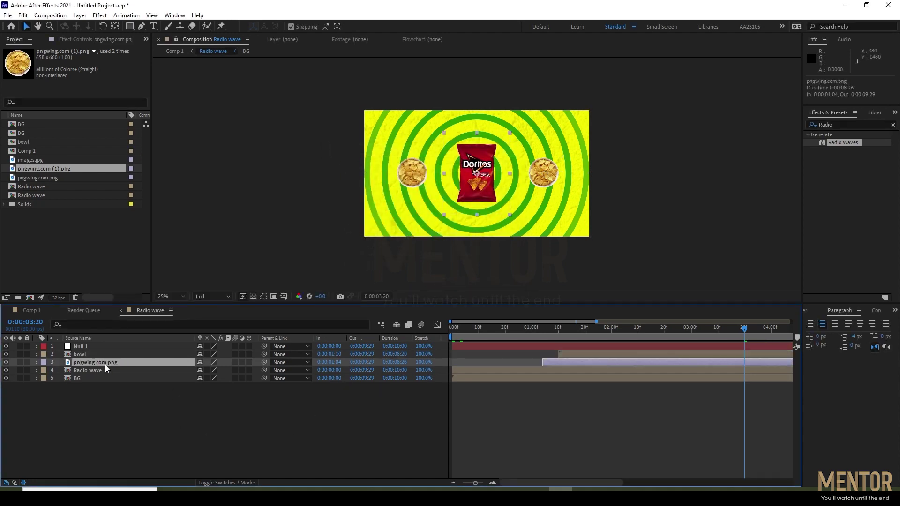
left_click_drag(105, 365, 110, 356)
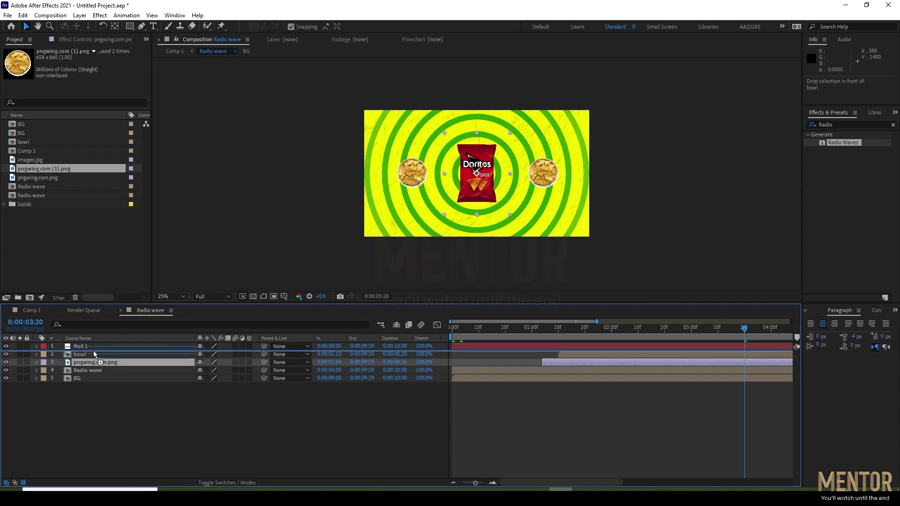
left_click_drag(109, 356, 94, 351)
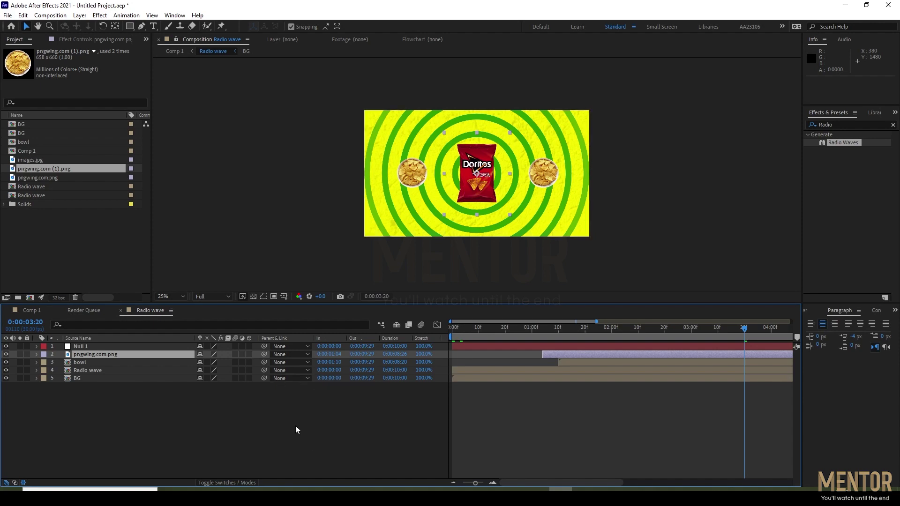
Search Effects & Presets for 'drop' and apply Drop Shadow to the Doritos bag layer
left_click(827, 124)
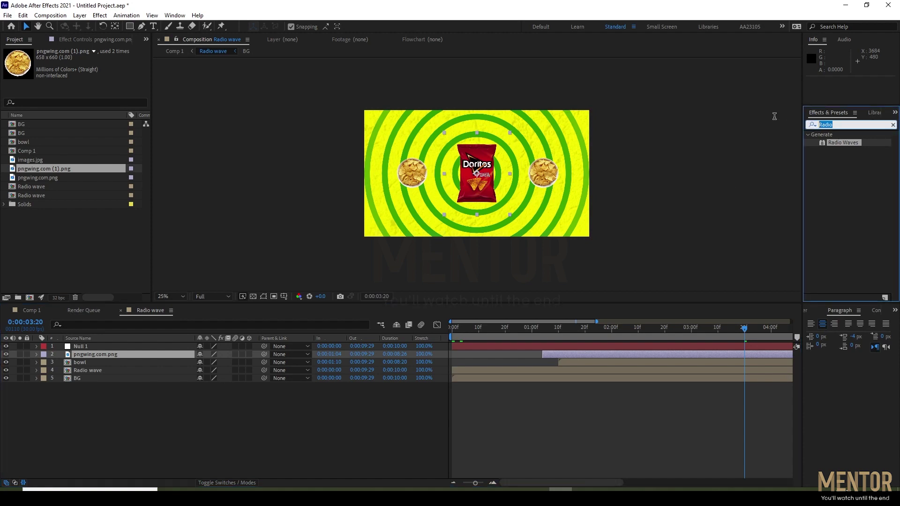
type("drop")
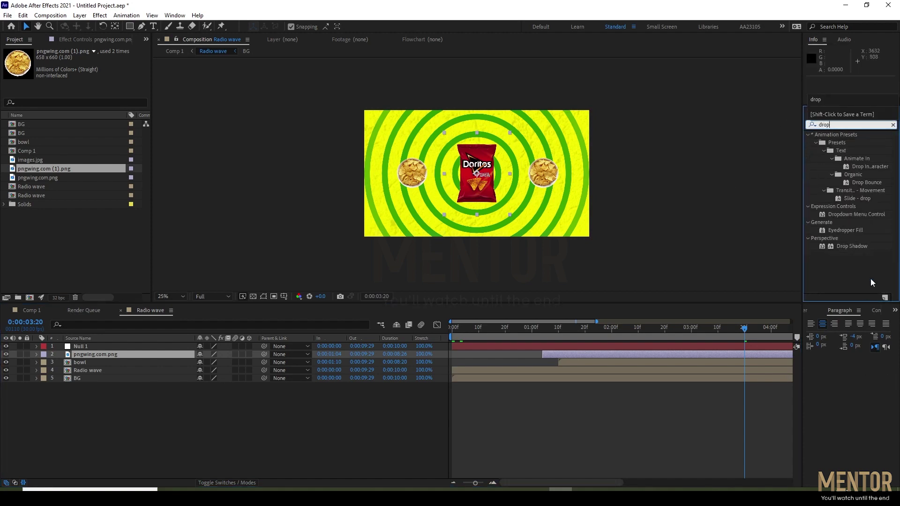
left_click_drag(852, 247, 620, 364)
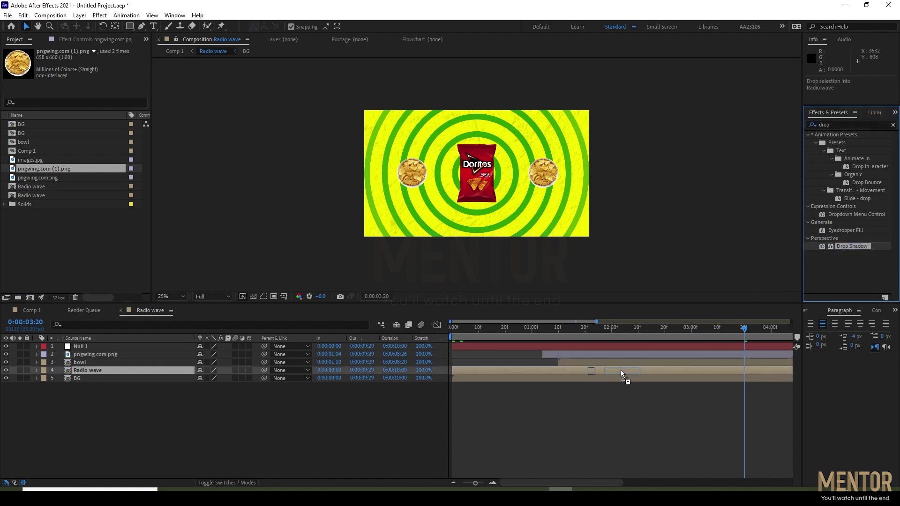
left_click_drag(619, 364, 615, 354)
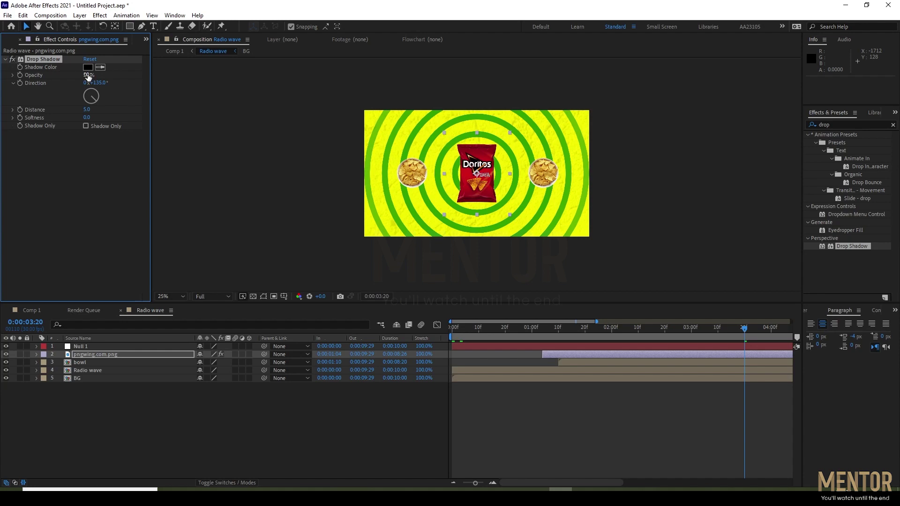
Raise the shadow opacity to 100% and rotate its direction, settling around 13°
left_click_drag(88, 76, 651, 212)
left_click_drag(102, 84, 112, 97)
left_click_drag(98, 84, 72, 85)
key("period")
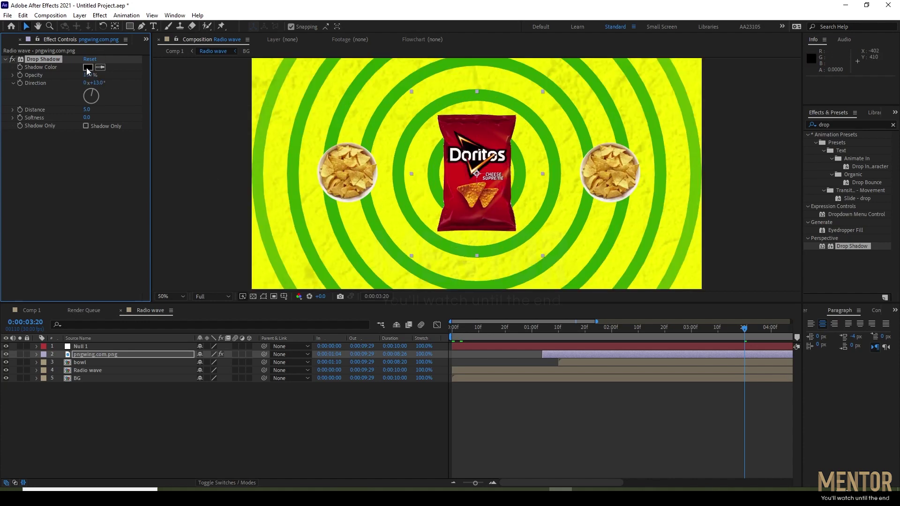
Make the shadow colour pure red (FF0000) with opacity back at 100%
left_click(87, 67)
left_click_drag(210, 384, 247, 352)
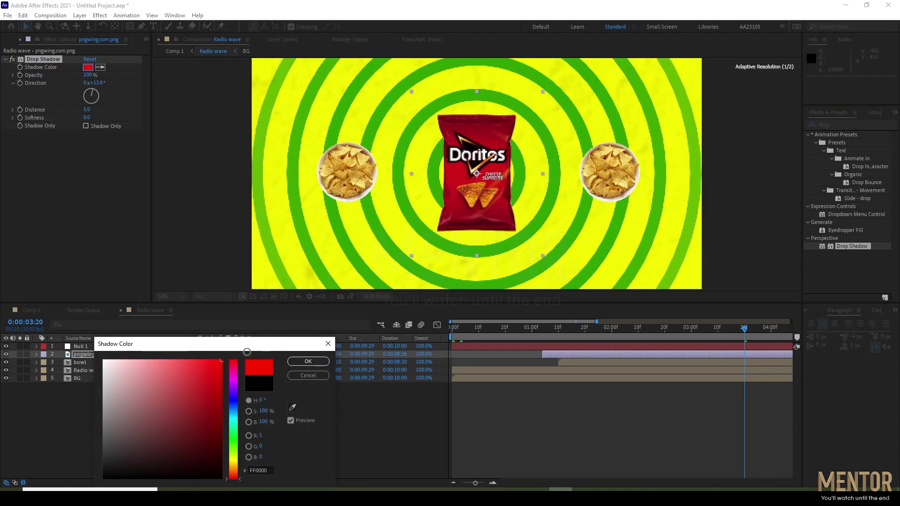
left_click(321, 361)
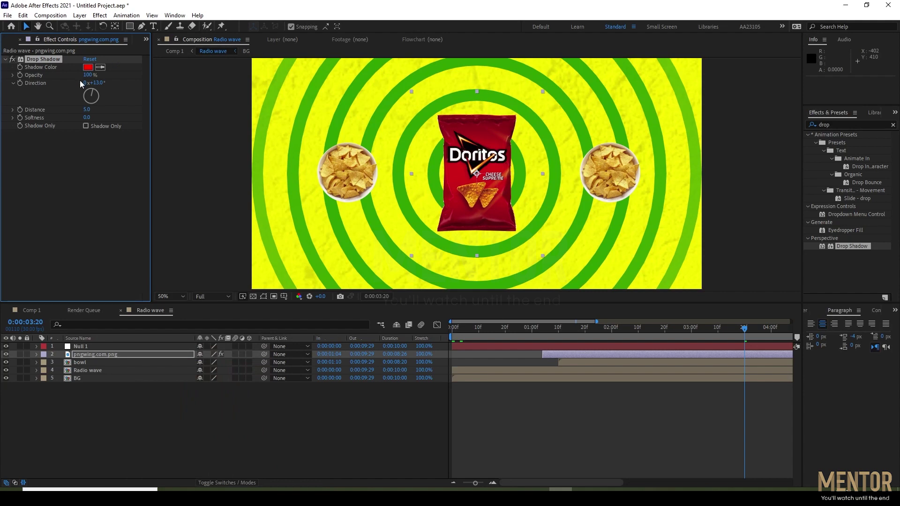
left_click_drag(88, 75, 85, 75)
left_click_drag(89, 75, 142, 70)
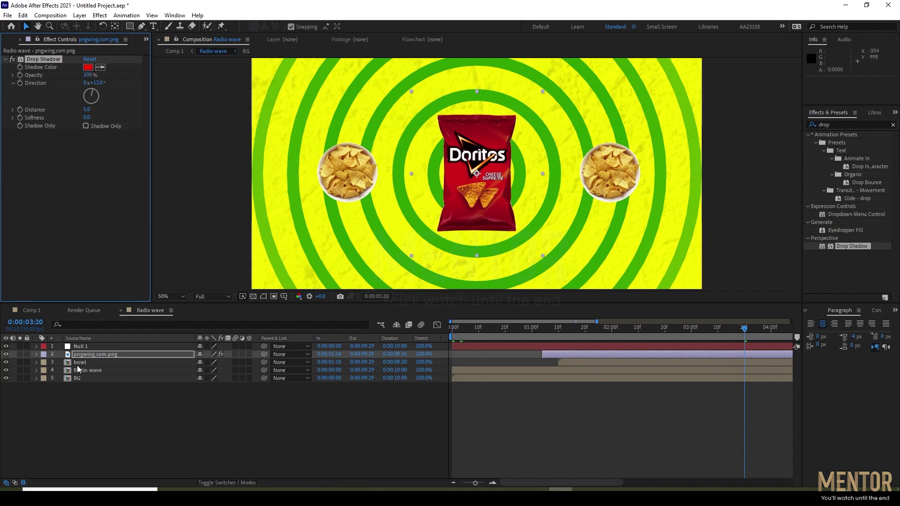
Toggle the bag layer's visibility to compare, then delete the Drop Shadow effect
left_click(6, 354)
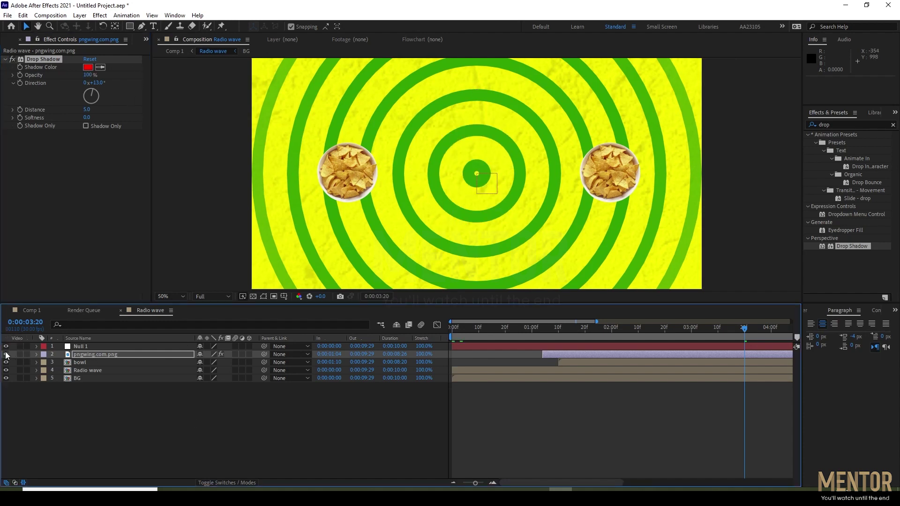
left_click(6, 355)
left_click(32, 58)
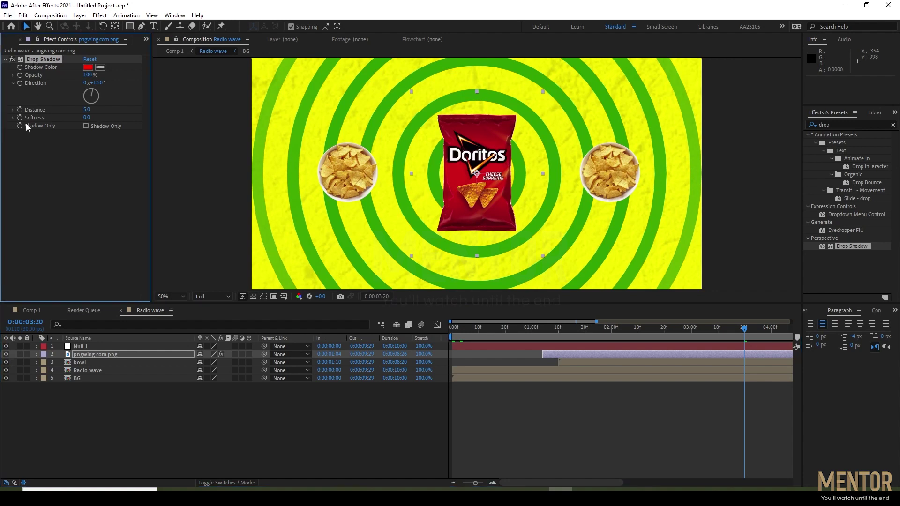
key("Delete")
left_click(170, 450)
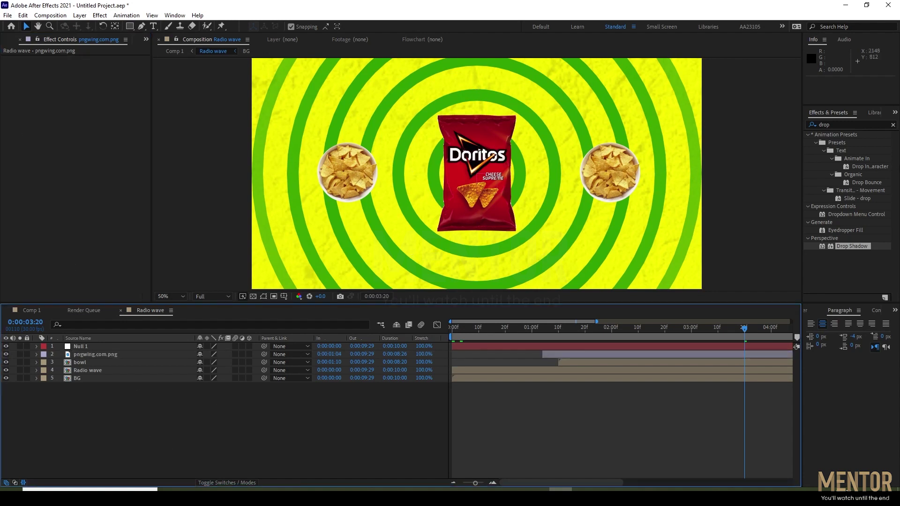
Reapply Drop Shadow to the bag with distance 89, softness 83 and 50% opacity
left_click_drag(849, 246, 174, 355)
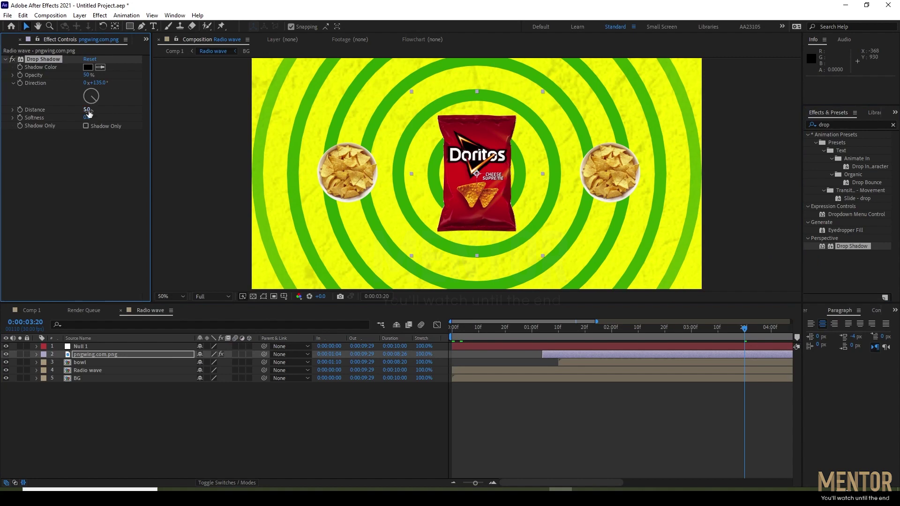
mouse_move(89, 113)
left_mouse_down()
mouse_move(133, 114)
mouse_move(121, 118)
left_mouse_up()
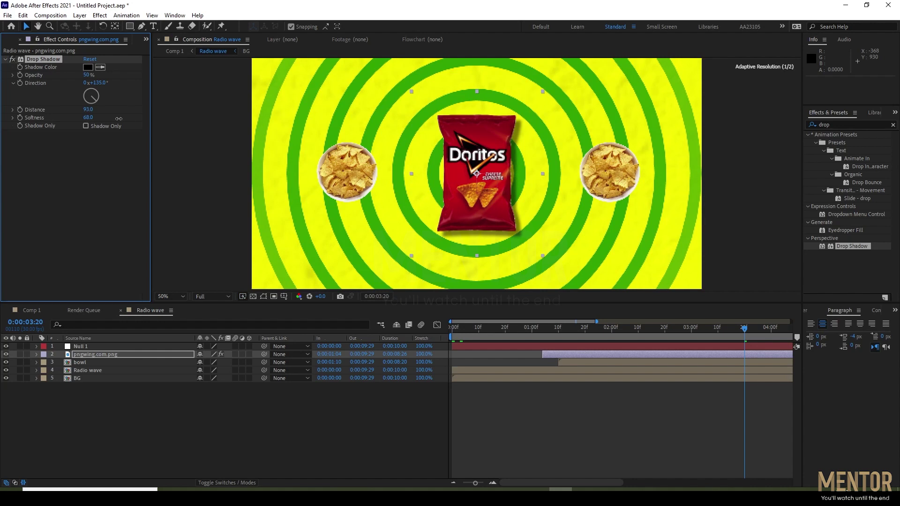
left_click_drag(119, 119, 90, 111)
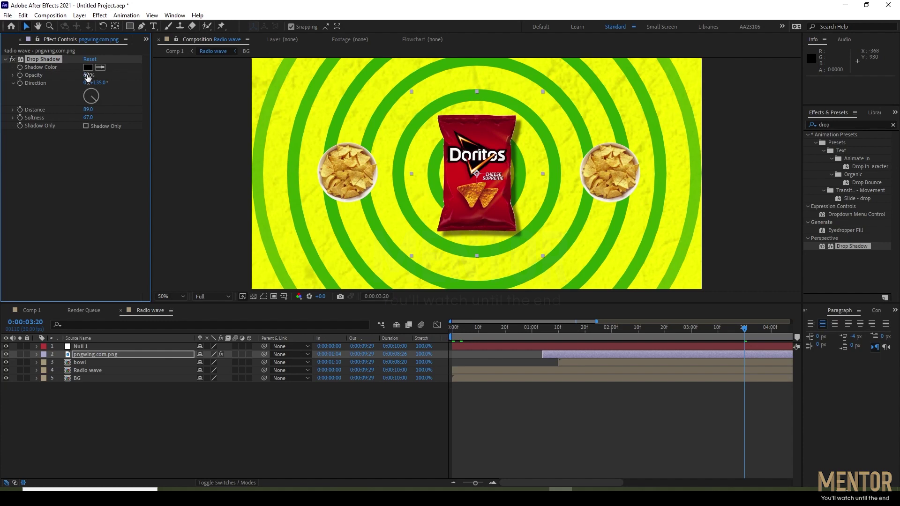
left_click_drag(87, 76, 104, 75)
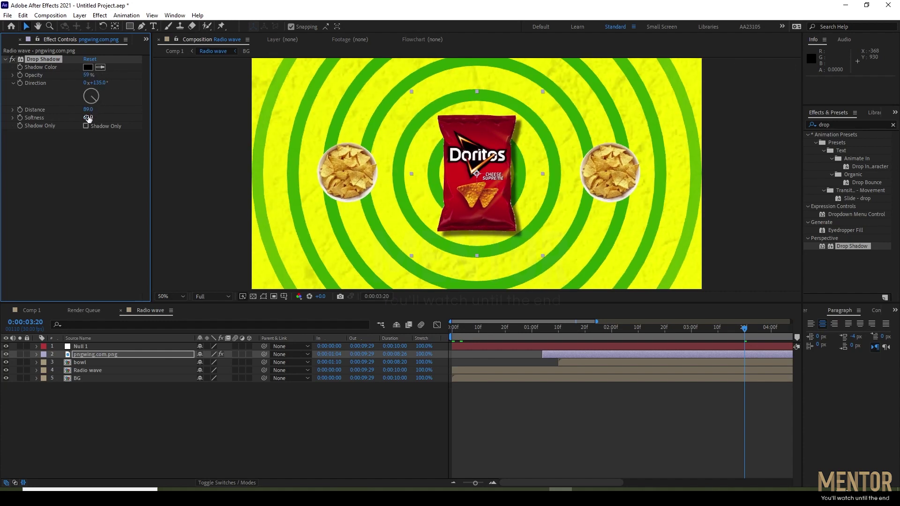
left_click_drag(88, 117, 95, 118)
mouse_move(87, 76)
left_mouse_down()
mouse_move(75, 75)
mouse_move(120, 82)
mouse_move(94, 86)
left_mouse_up()
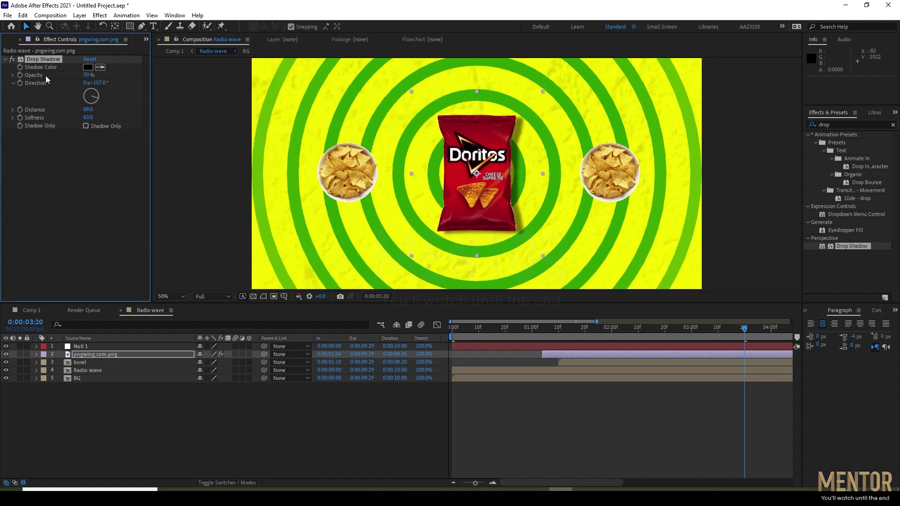
Select the Drop Shadow effect so it can be copied
right_click(49, 57)
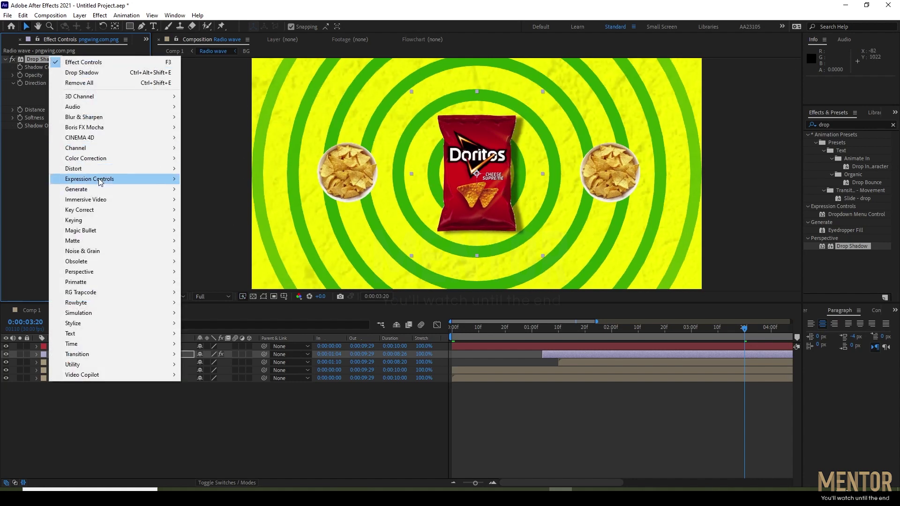
mouse_move(99, 179)
left_click(28, 106)
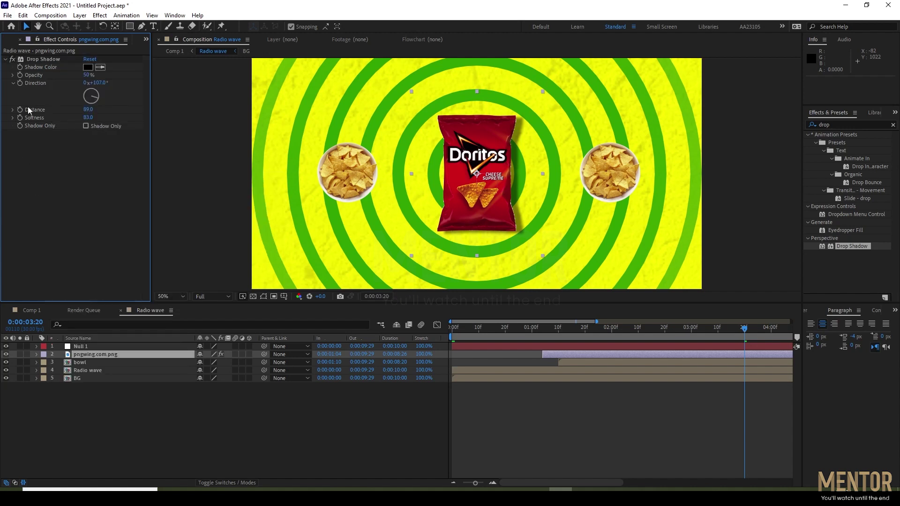
left_click(49, 65)
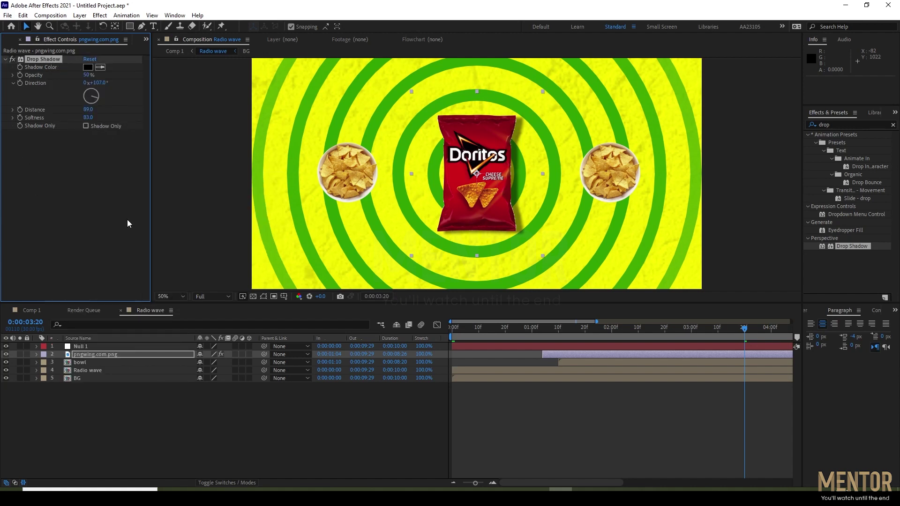
Paste the drop shadow onto the bowl layer and preview the animation
left_click(88, 361)
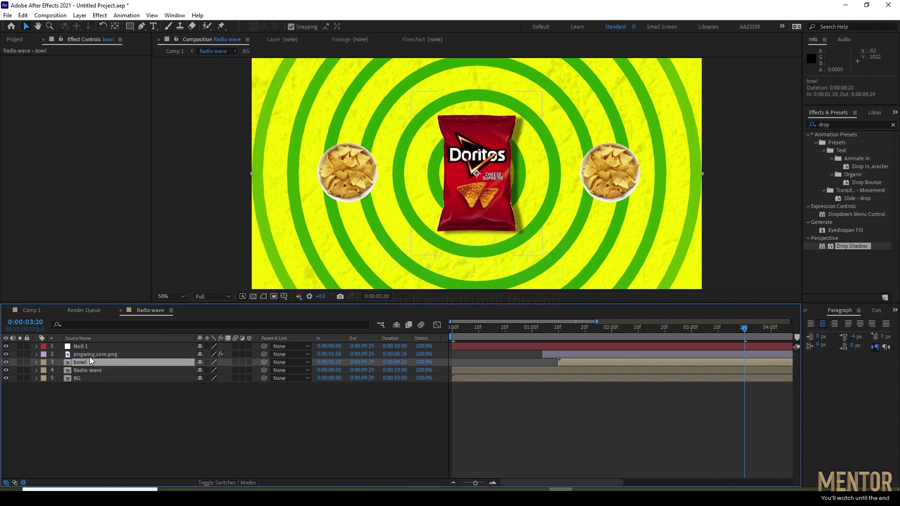
key("ctrl+alt+shift+e")
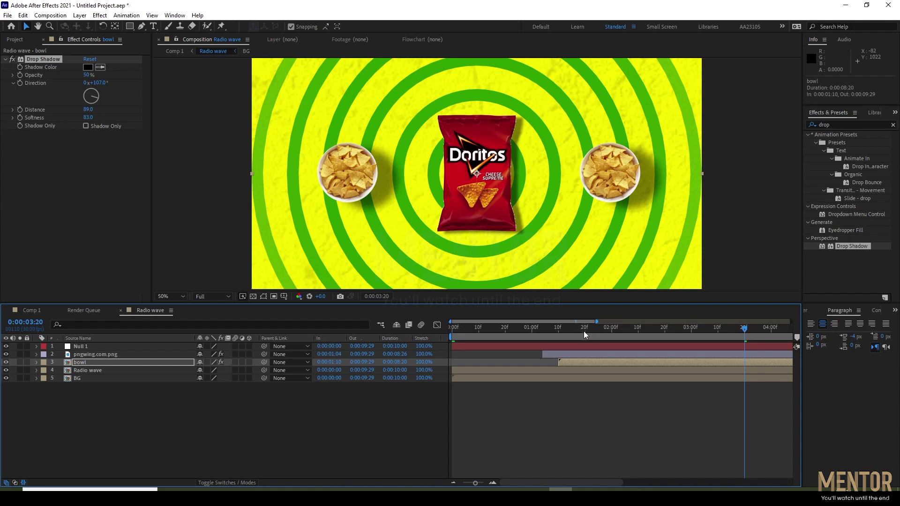
key("space")
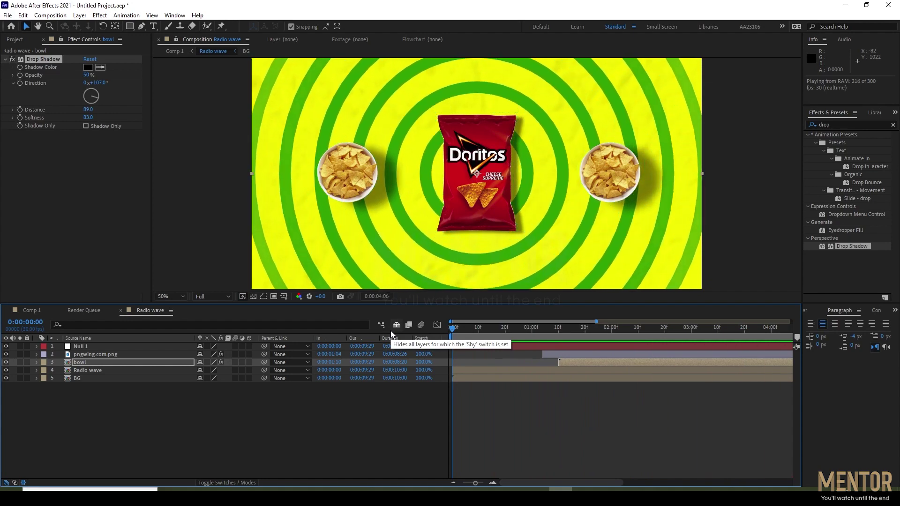
mouse_move(575, 331)
left_mouse_down()
mouse_move(459, 345)
mouse_move(575, 331)
left_mouse_up()
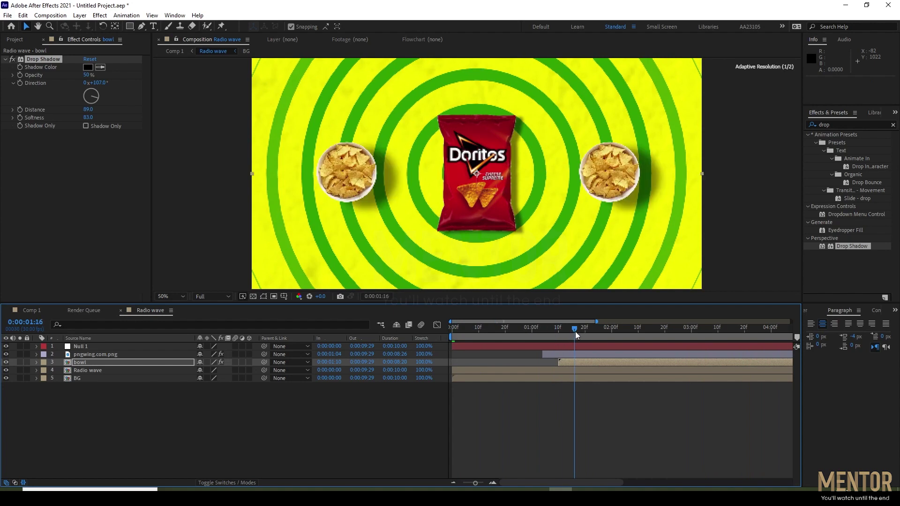
Check Null 1's rotation keyframes, then parent the bowl layer to Null 1
left_click(576, 345)
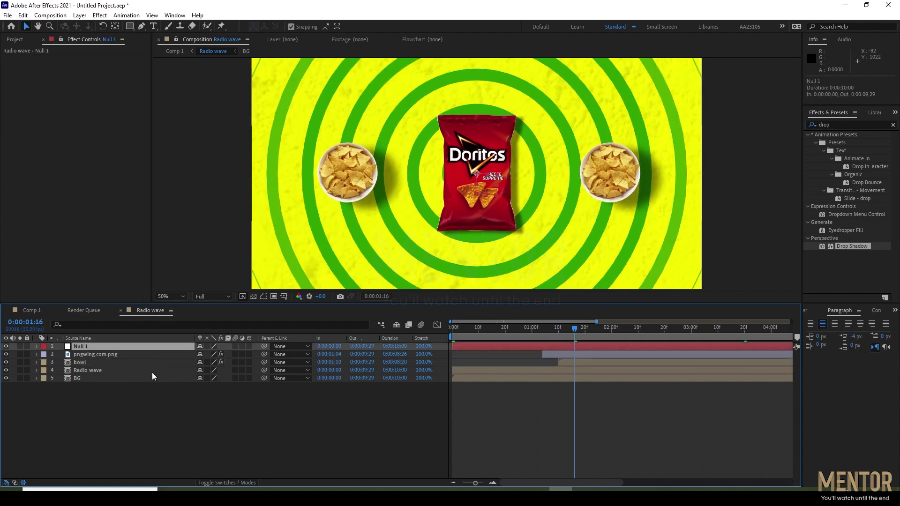
key("u")
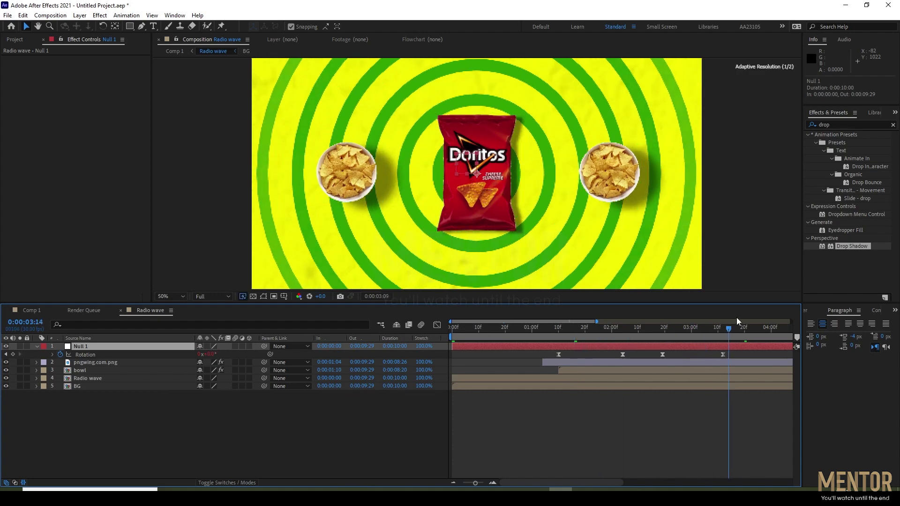
mouse_move(474, 328)
left_mouse_down()
mouse_move(601, 329)
mouse_move(585, 345)
left_mouse_up()
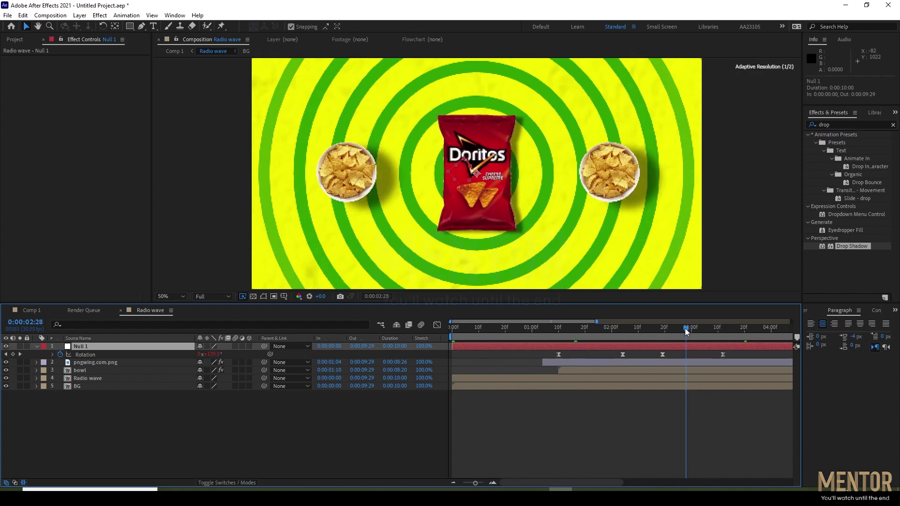
left_click(79, 370)
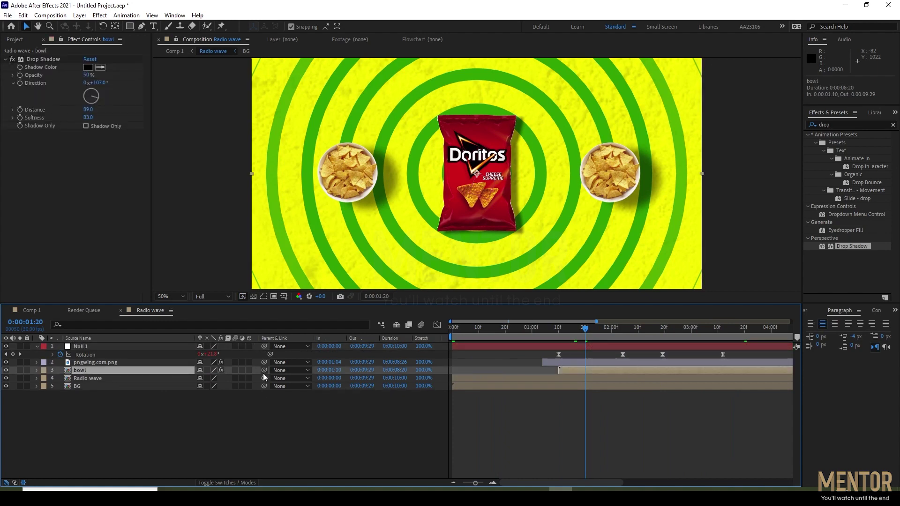
left_click_drag(196, 373, 114, 349)
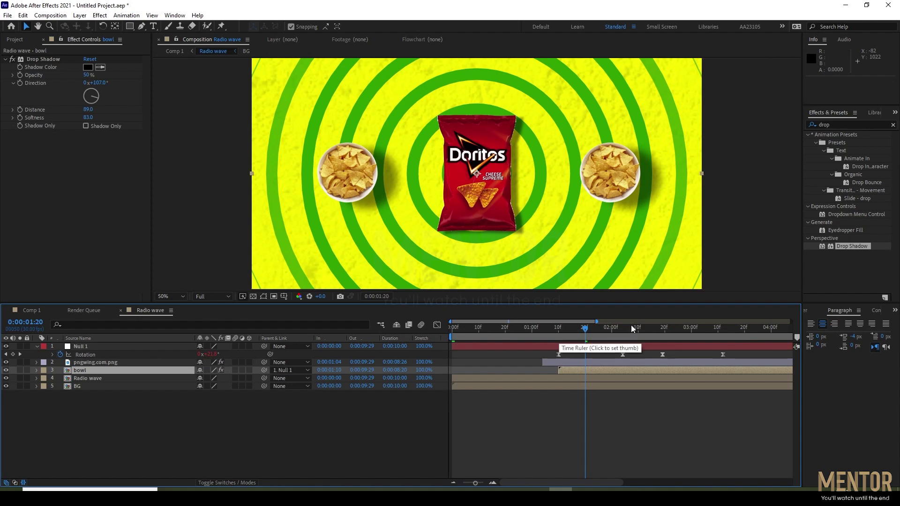
Shrink Null 1's scale to 77% to pull the bowls inward, previewing before and after
key("Home")
key("space")
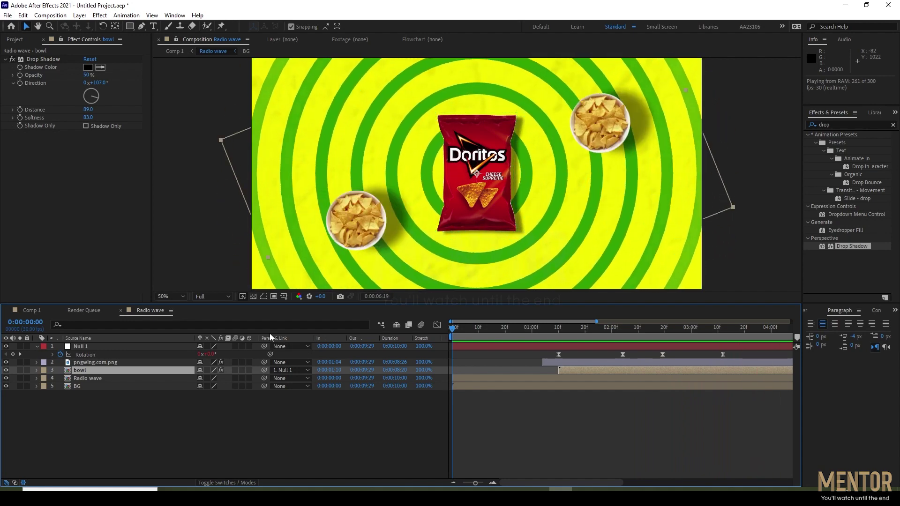
left_click(95, 348)
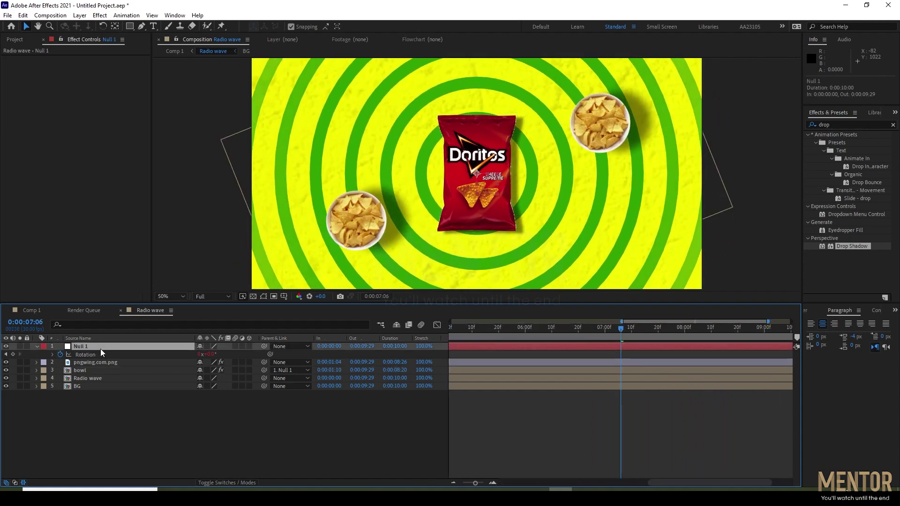
key("s")
left_click_drag(211, 355, 209, 354)
key("Return")
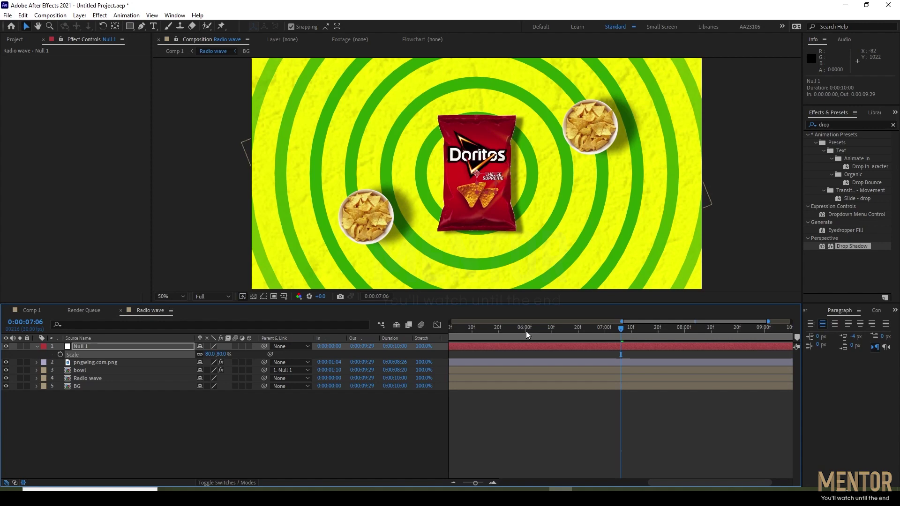
key("Home")
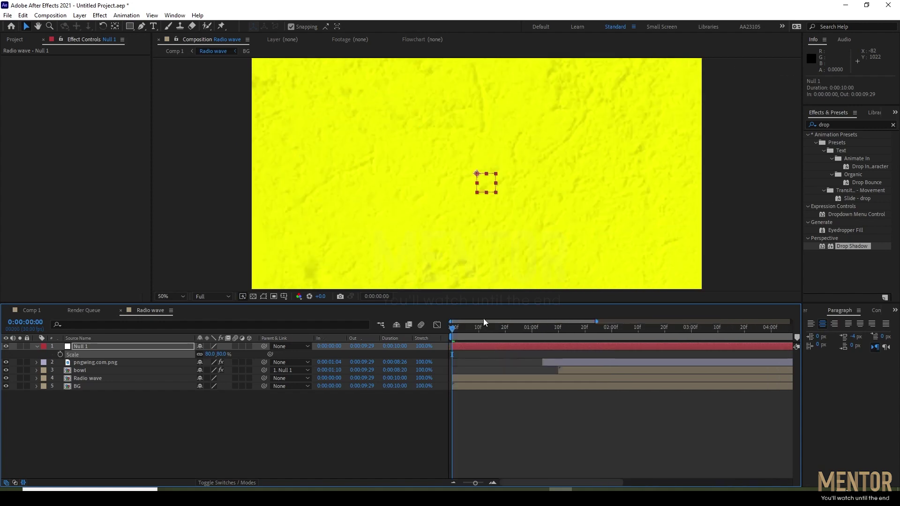
key("space")
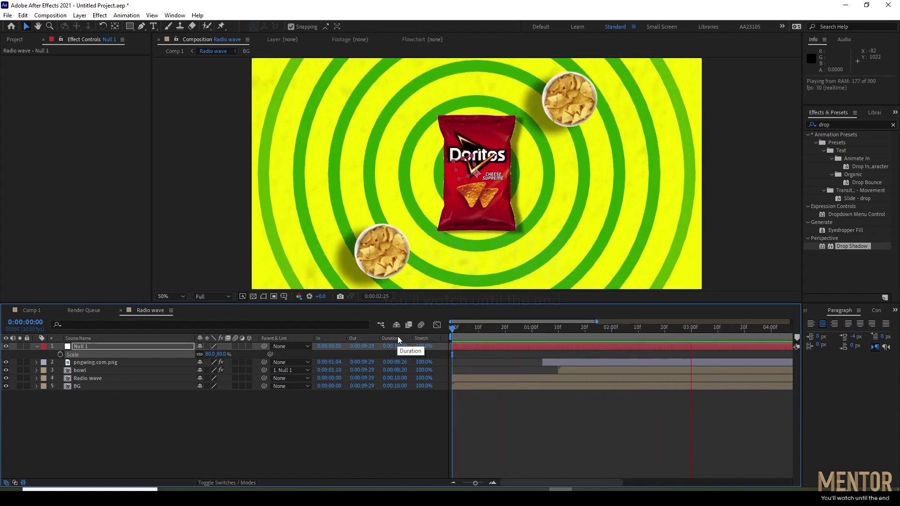
key("space")
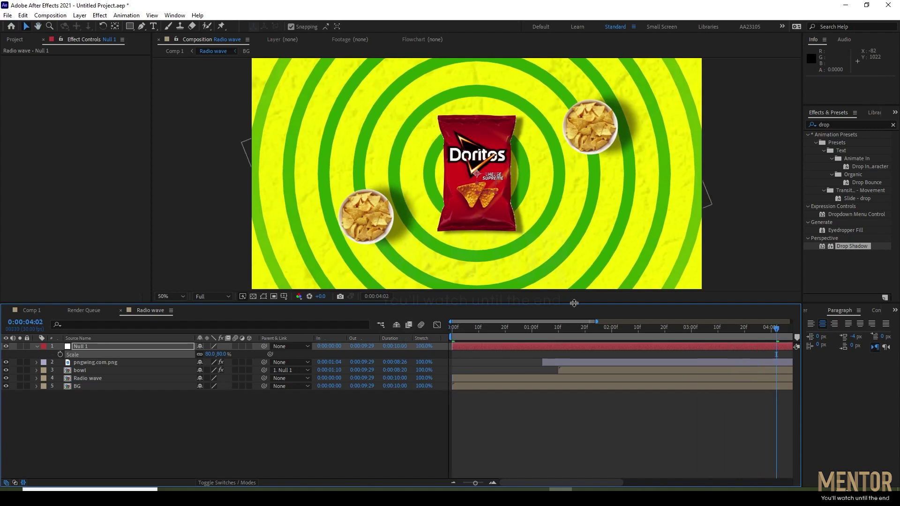
key("space")
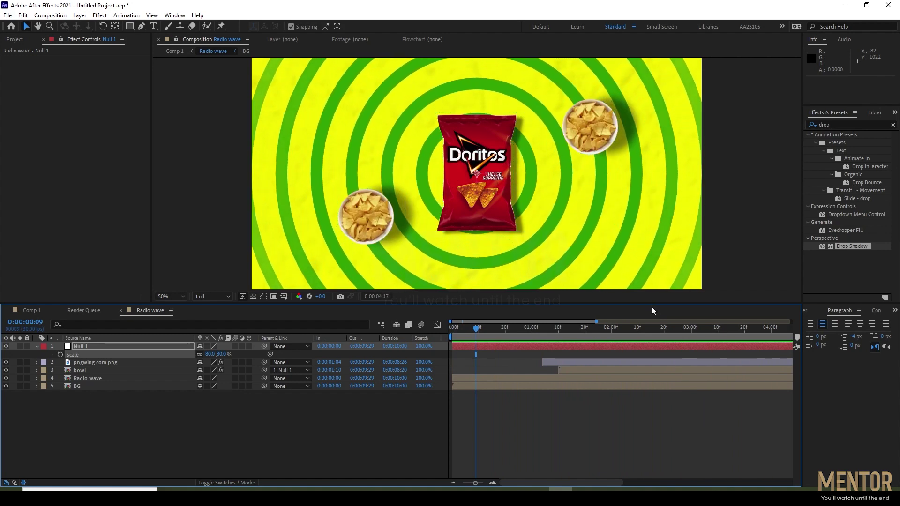
key("space")
Split the chip-bag layer at 0:00:02:01 and preview the result
left_click_drag(480, 483, 461, 485)
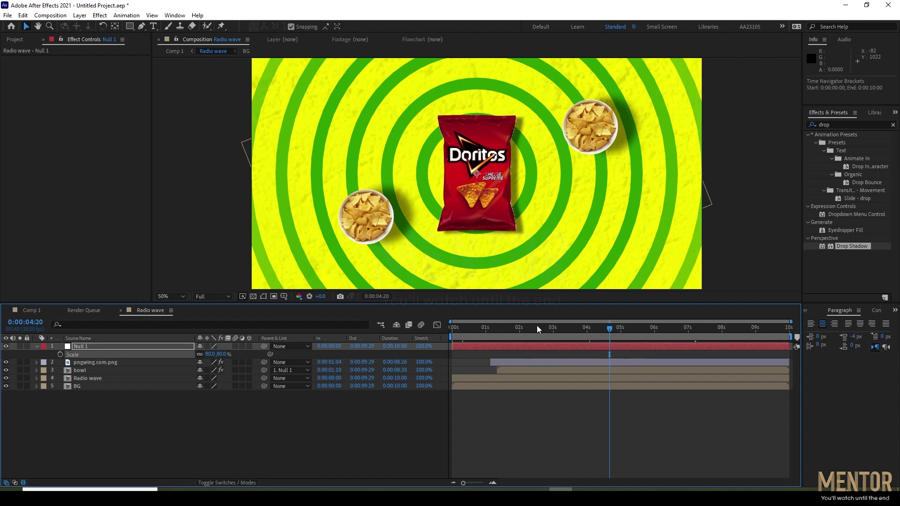
left_click_drag(536, 326, 532, 340)
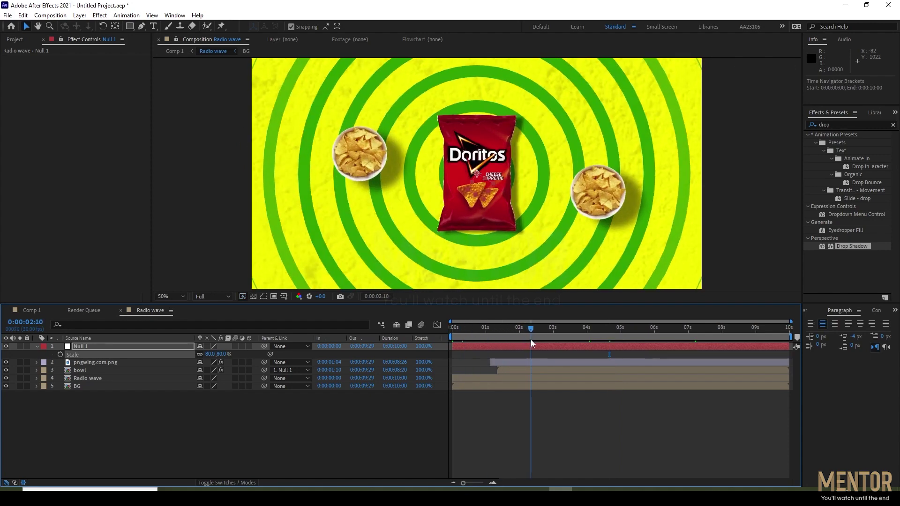
left_click_drag(459, 484, 473, 482)
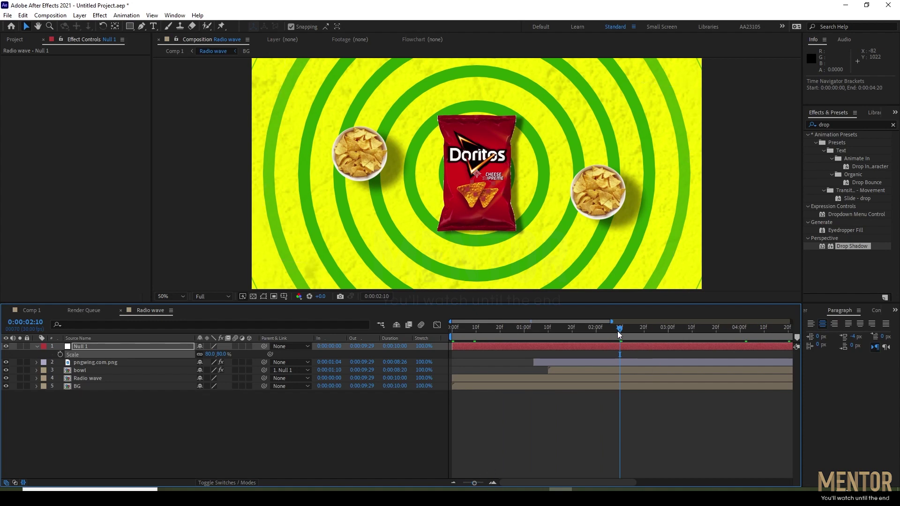
left_click(616, 366)
left_click_drag(599, 329, 597, 329)
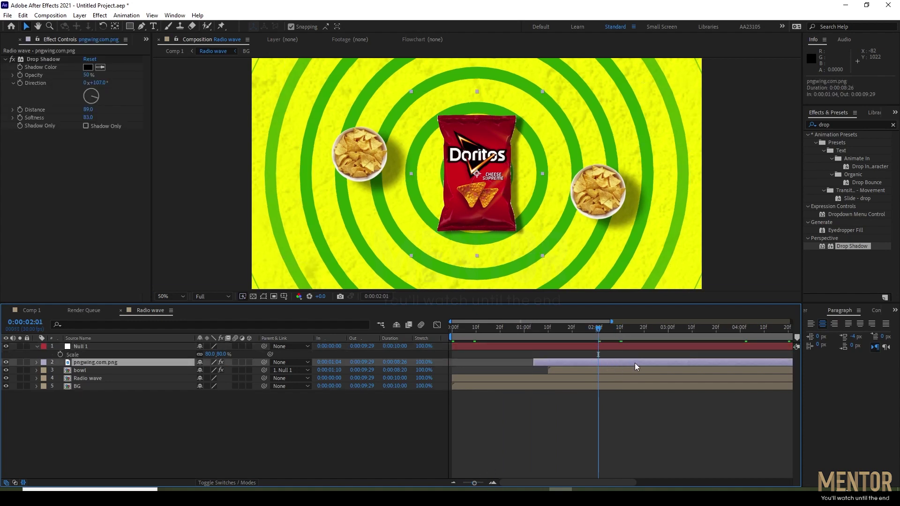
key("ctrl+shift+d")
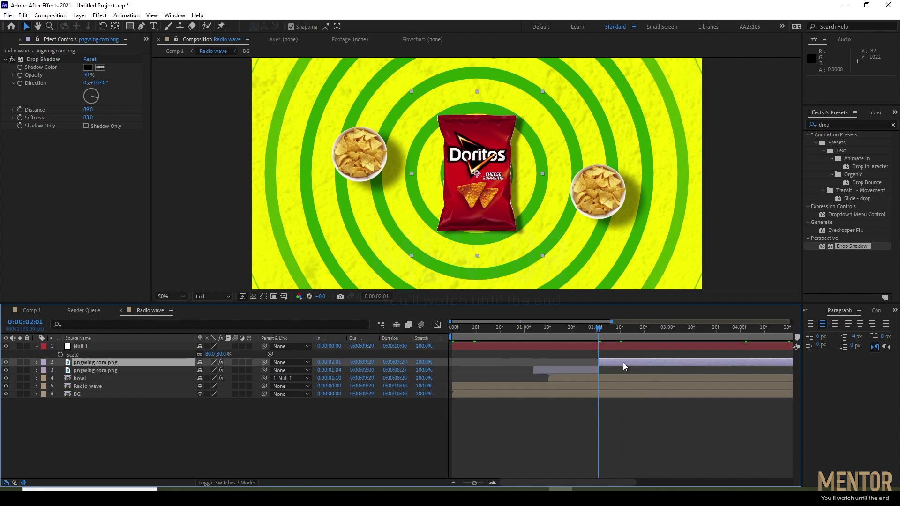
key("space")
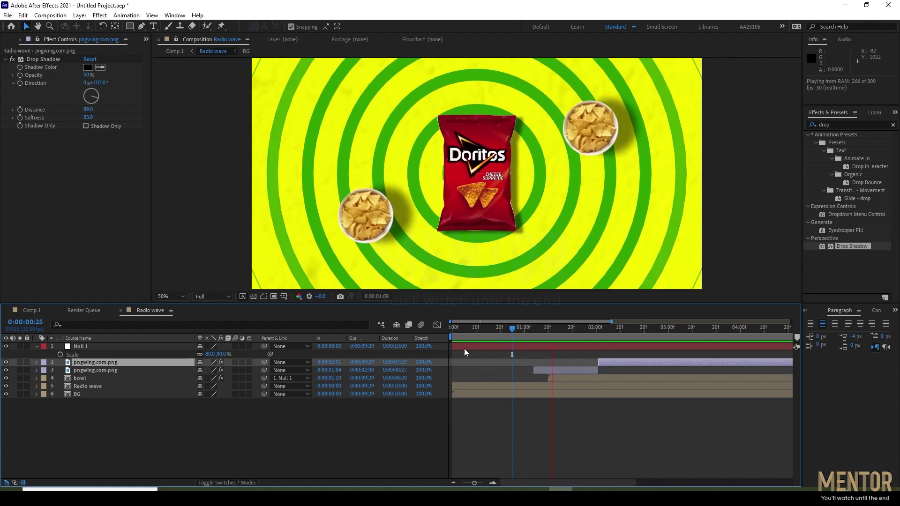
key("space")
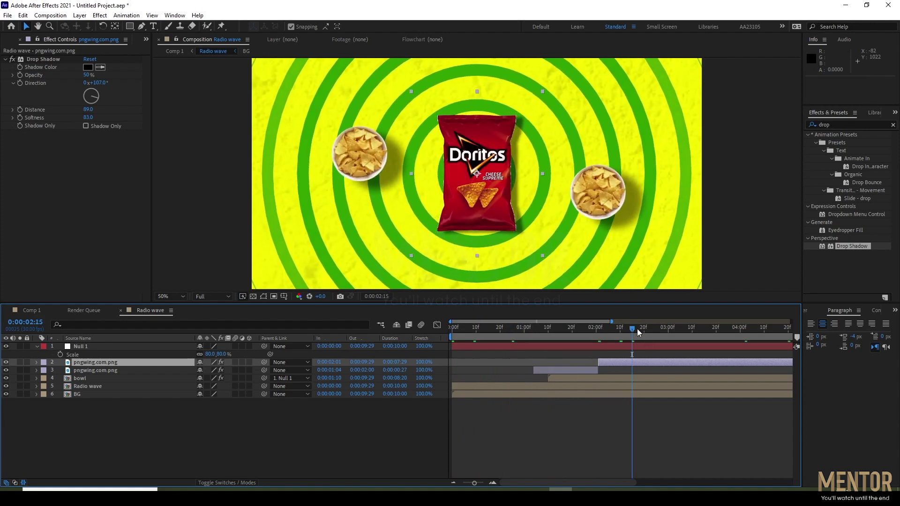
Split the chip-bag layer again at 3:00, 3:28 and 4:22
left_click_drag(637, 332, 668, 335)
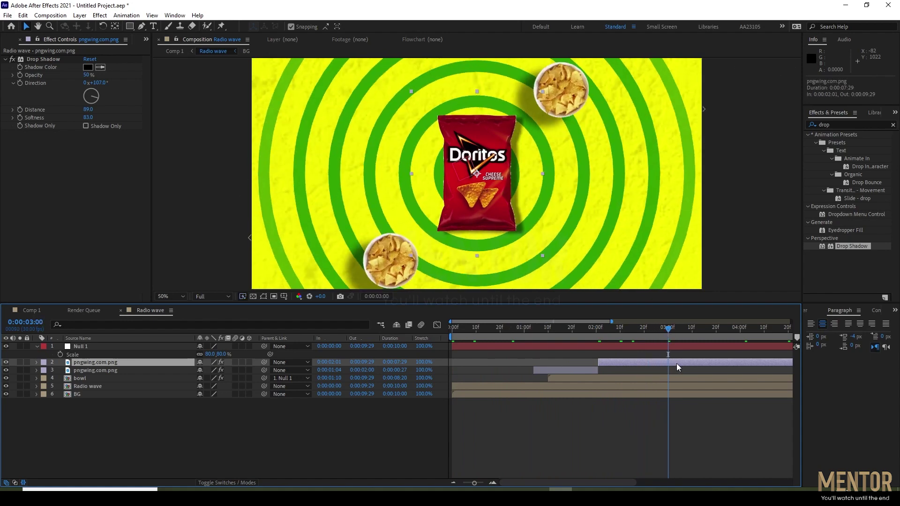
key("ctrl+shift+d")
left_click_drag(688, 336, 736, 339)
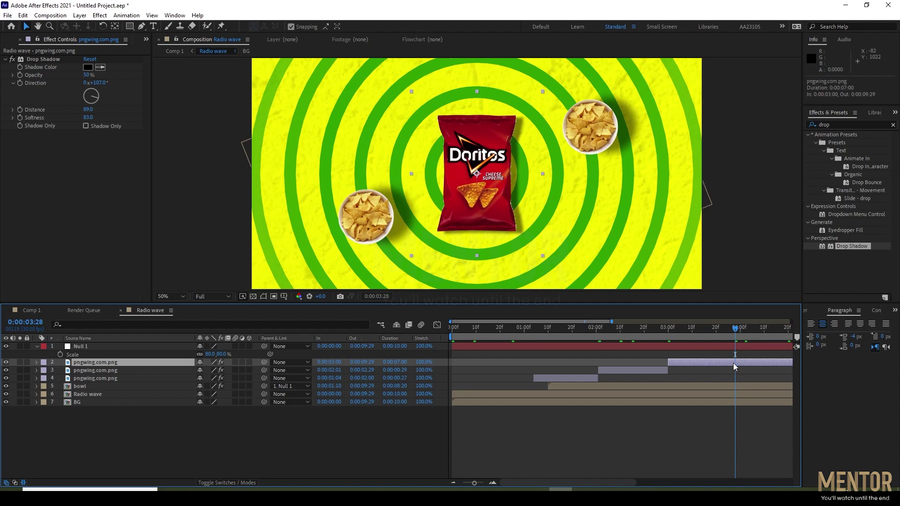
key("ctrl+shift+d")
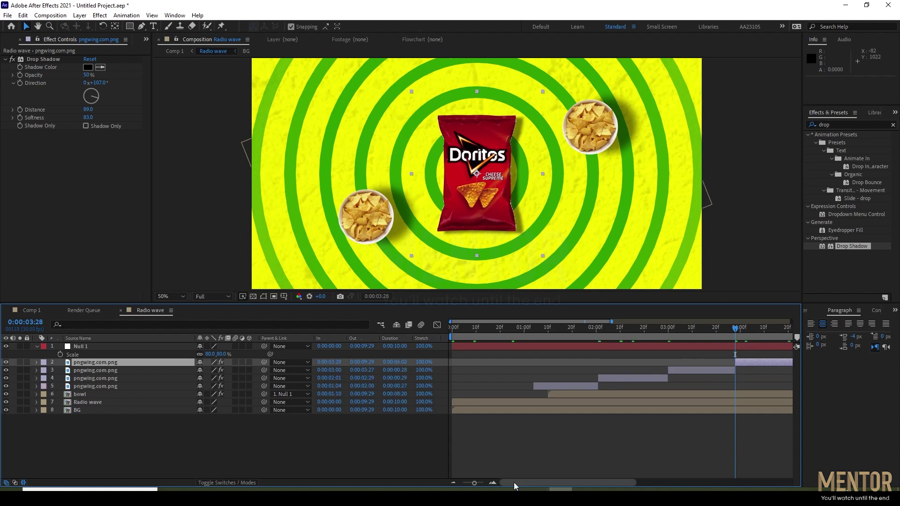
left_click_drag(473, 483, 468, 482)
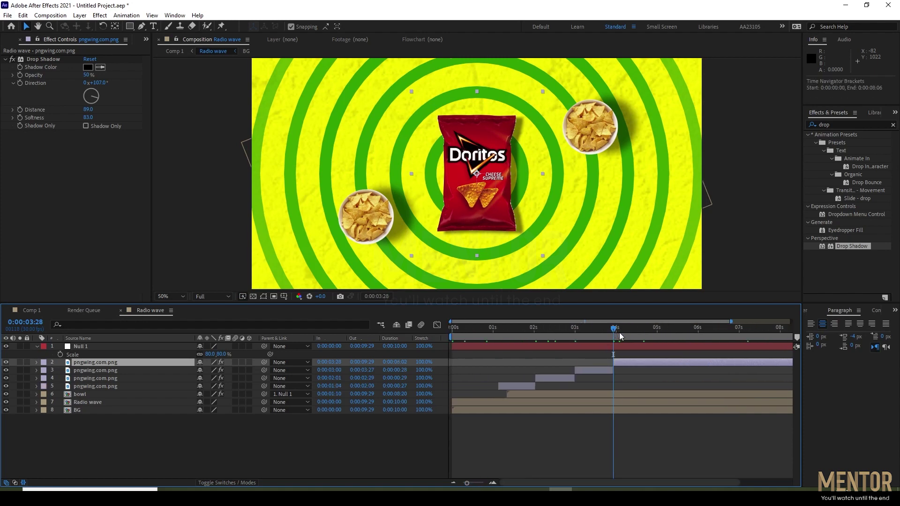
left_click_drag(620, 333, 645, 333)
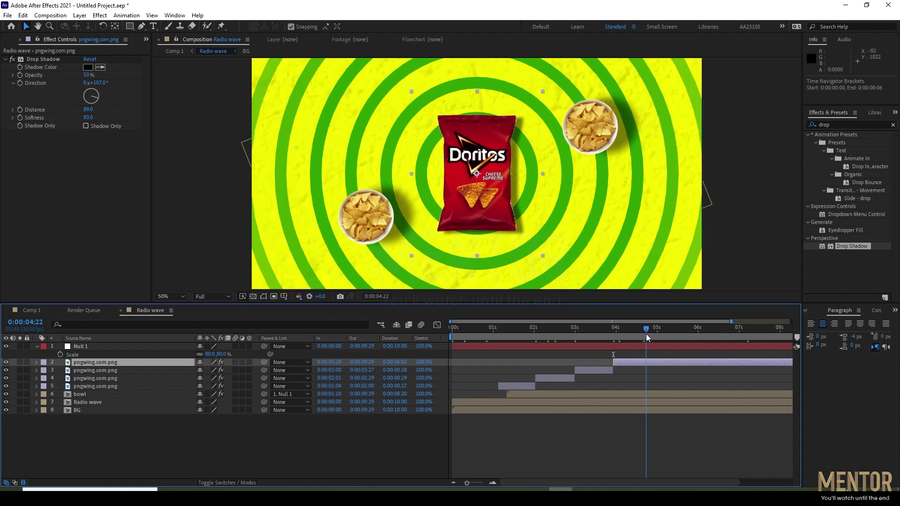
key("ctrl+shift+d")
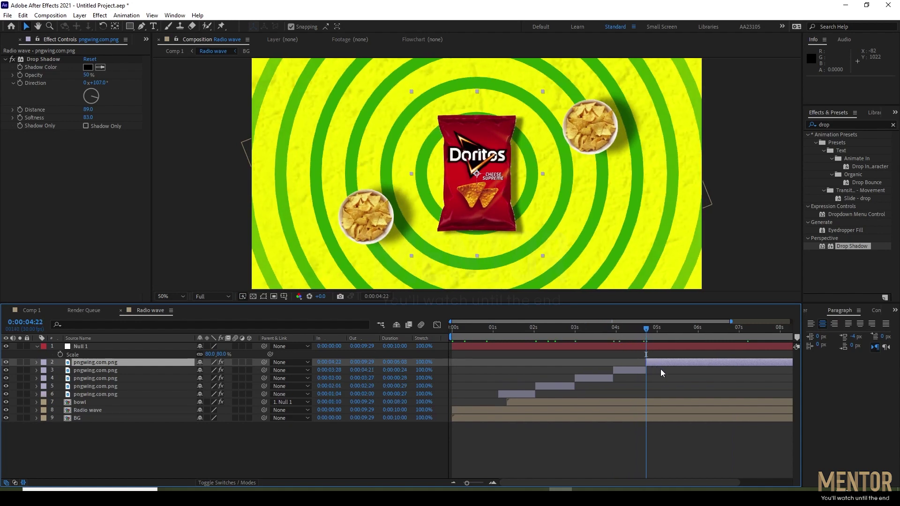
Search 'change' and drag Change to Color onto the first pngwing.com.png chip-bag piece
left_click(850, 126)
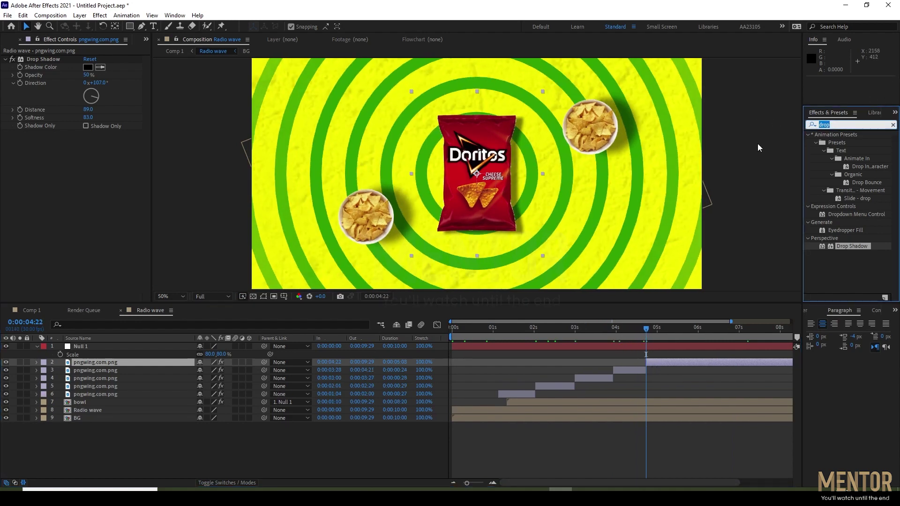
type("chang")
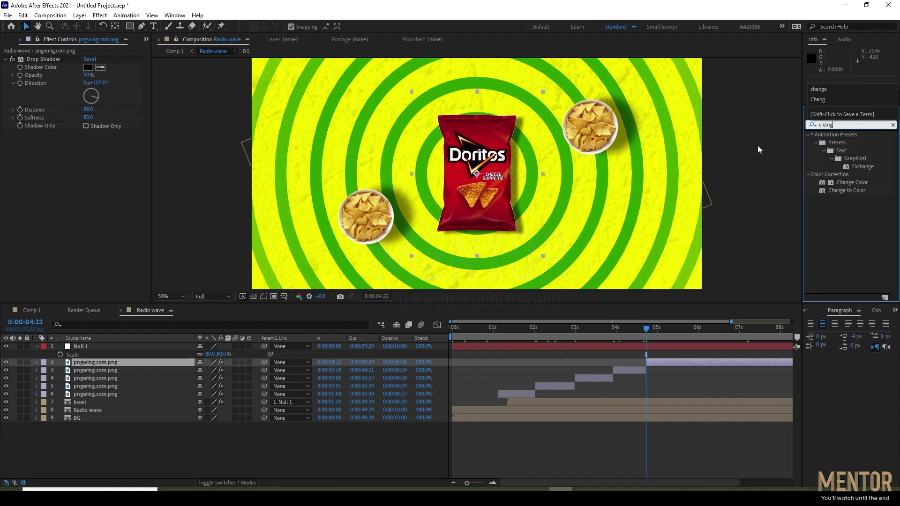
type("e")
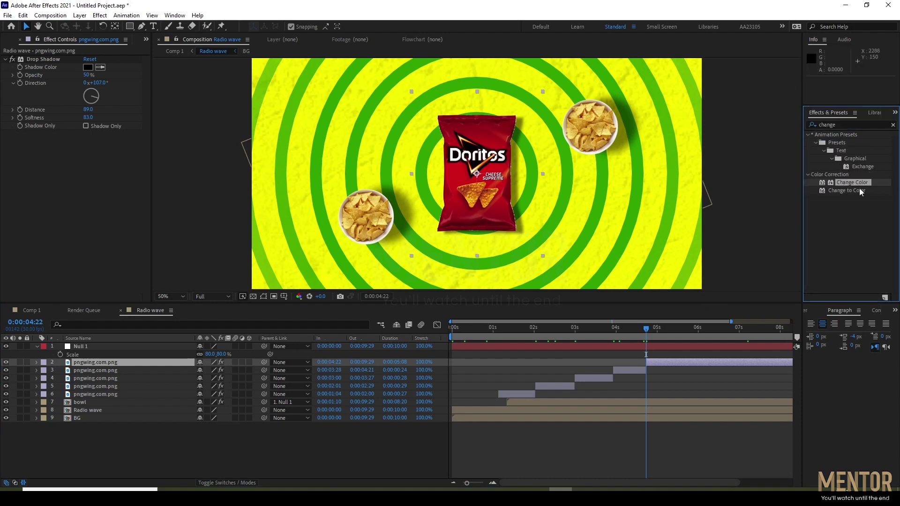
left_click(846, 182)
double_click(858, 189)
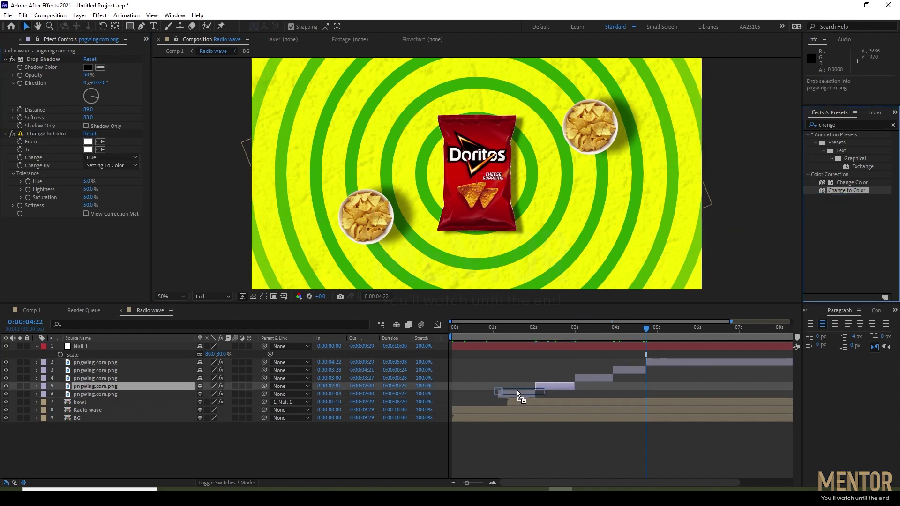
left_click_drag(836, 192, 516, 394)
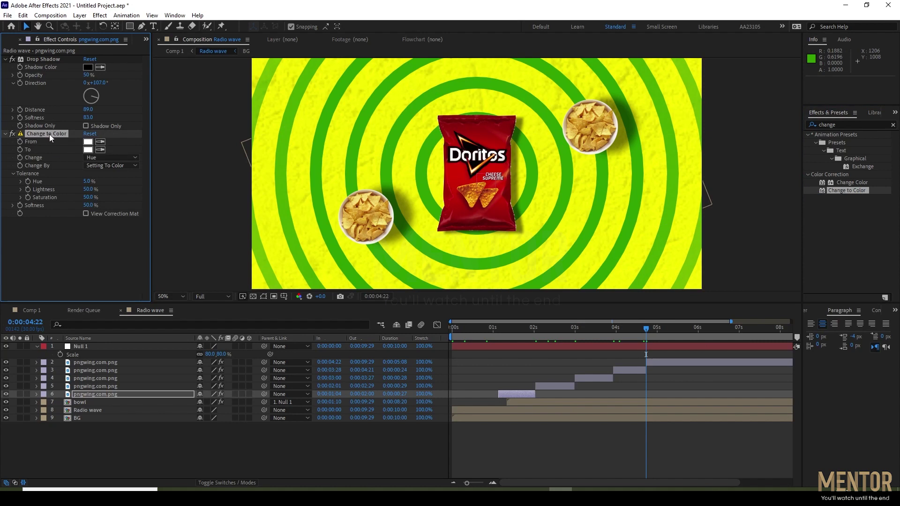
Paste Change to Color onto the second bag piece, sampling the bag's red and targeting green
left_click(566, 383)
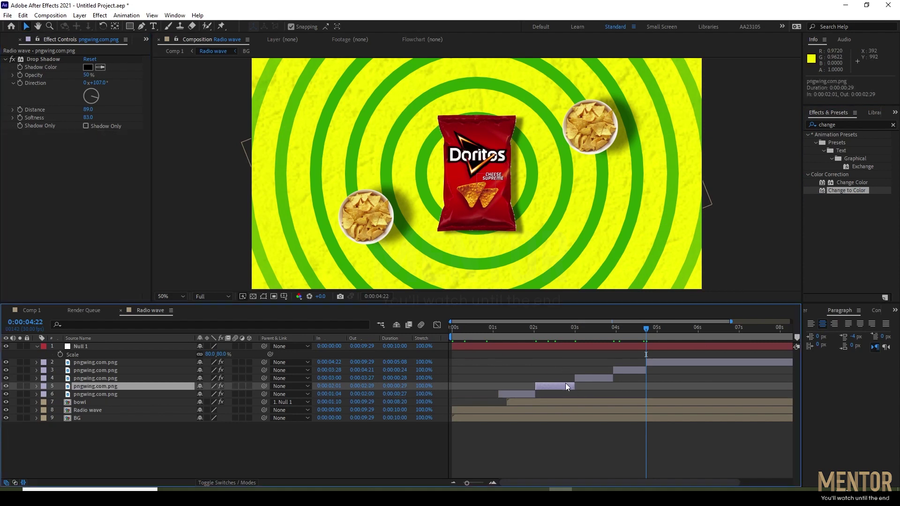
key("ctrl+v")
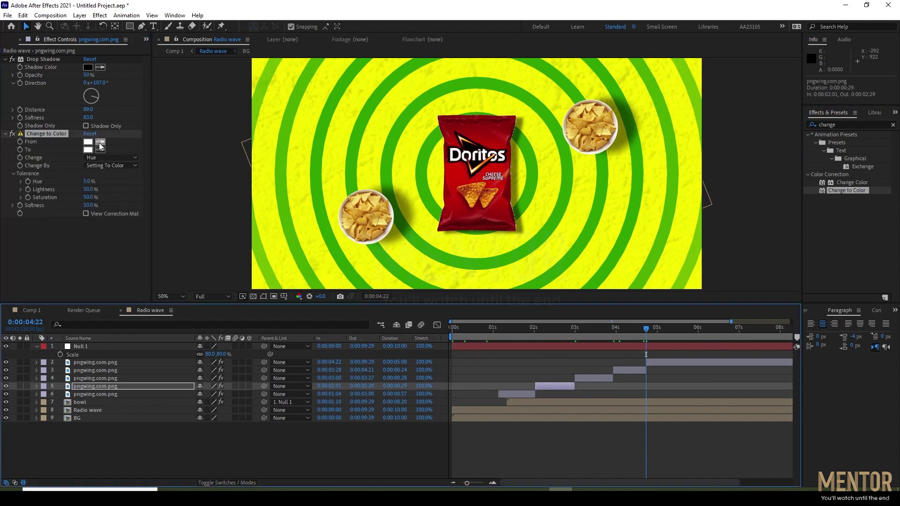
left_click(100, 142)
left_click(494, 128)
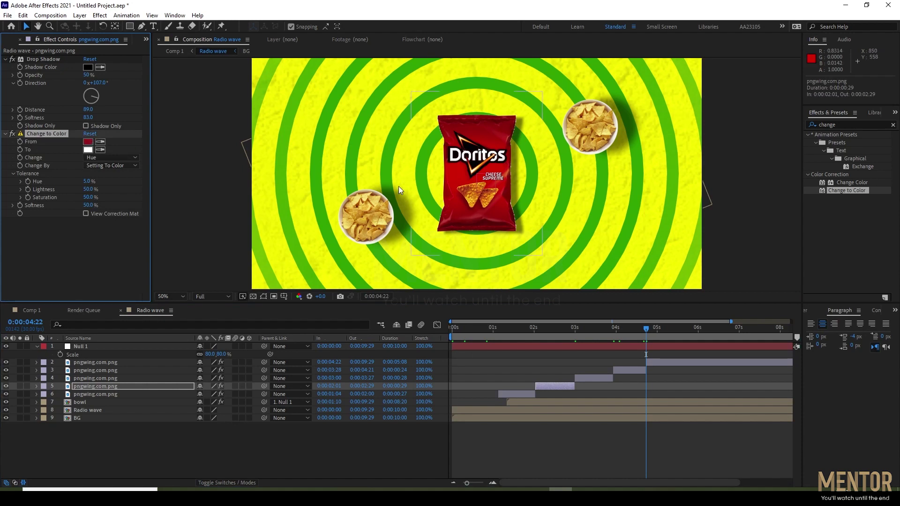
left_click(88, 149)
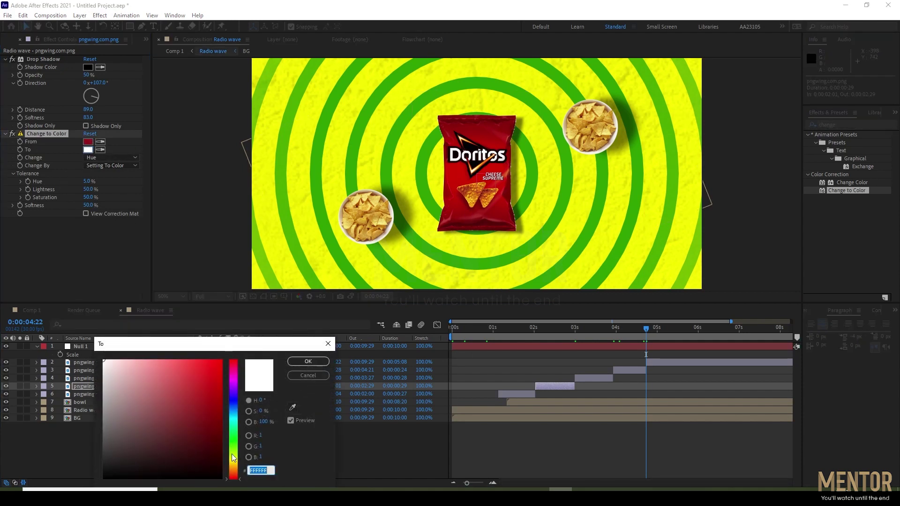
left_click_drag(233, 458, 239, 445)
left_click_drag(221, 361, 229, 353)
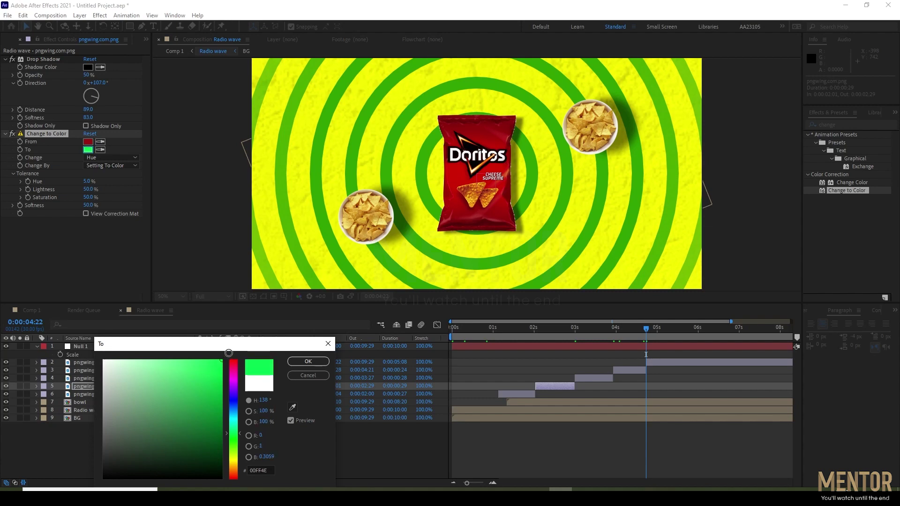
left_click(309, 362)
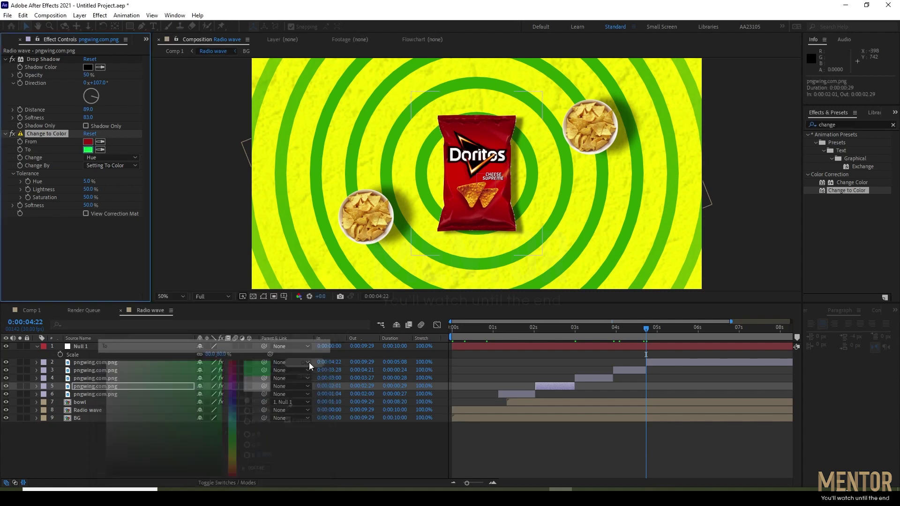
Try magenta, then orange, as the Change to Color target colour
left_click(87, 150)
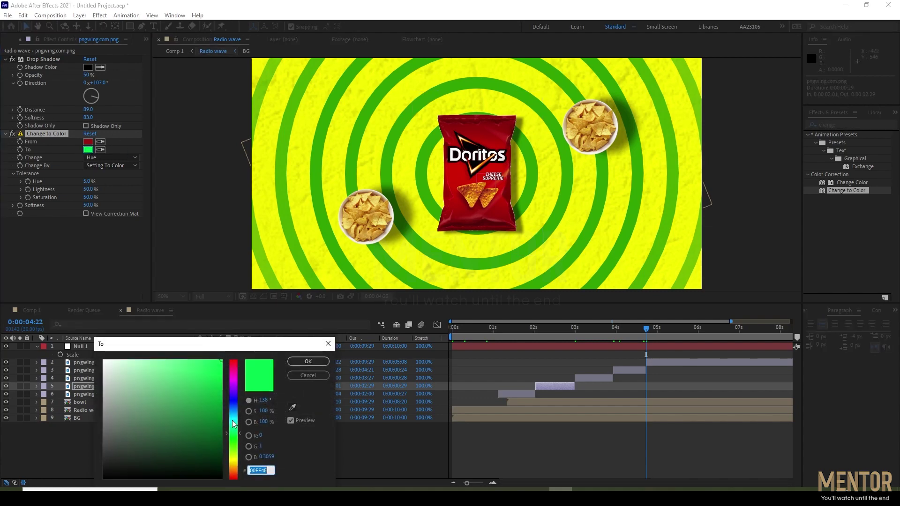
left_click_drag(232, 420, 236, 375)
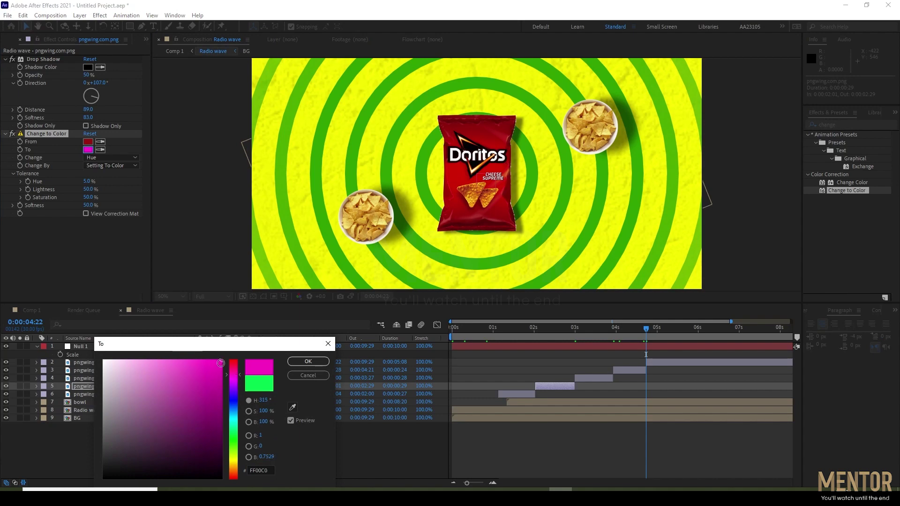
left_click(308, 361)
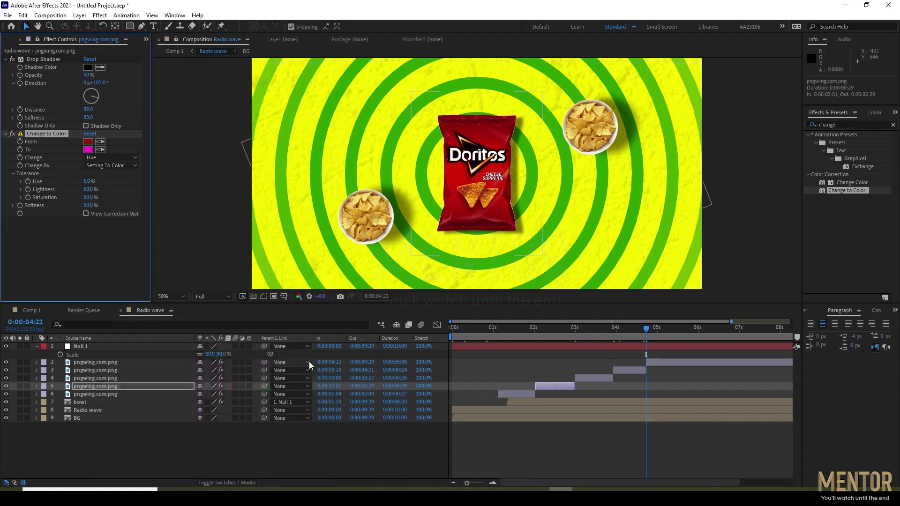
left_click(86, 151)
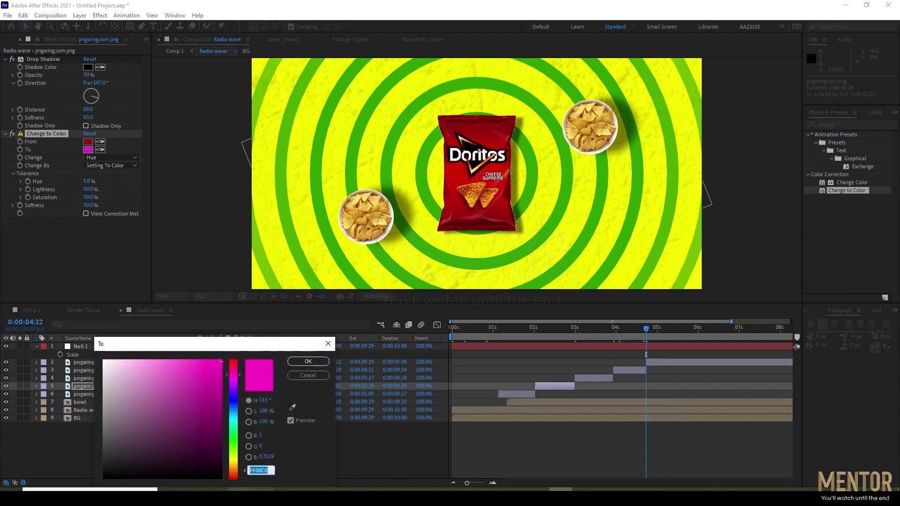
left_click(236, 473)
left_click_drag(236, 471, 235, 467)
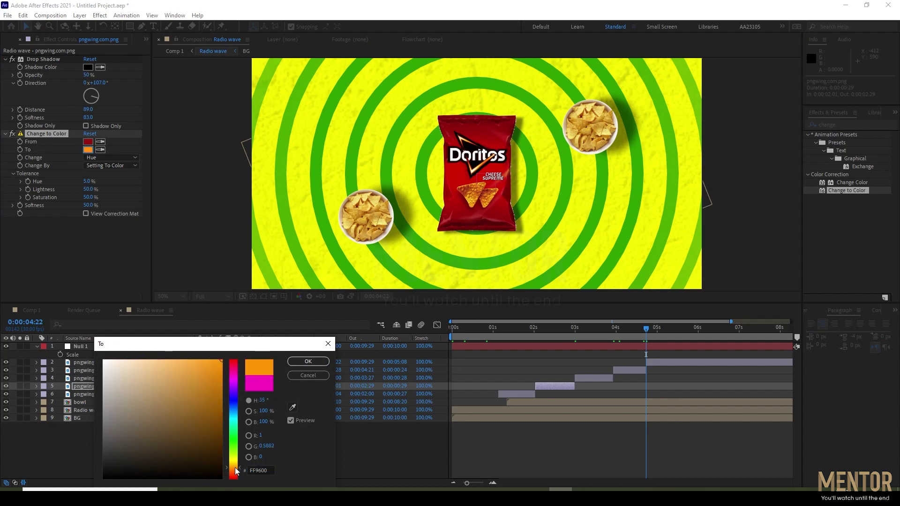
left_click(314, 359)
At 0:00:02:20, set the target colour to bright green 8AFF00
mouse_move(549, 324)
left_mouse_down()
mouse_move(604, 322)
mouse_move(561, 330)
left_mouse_up()
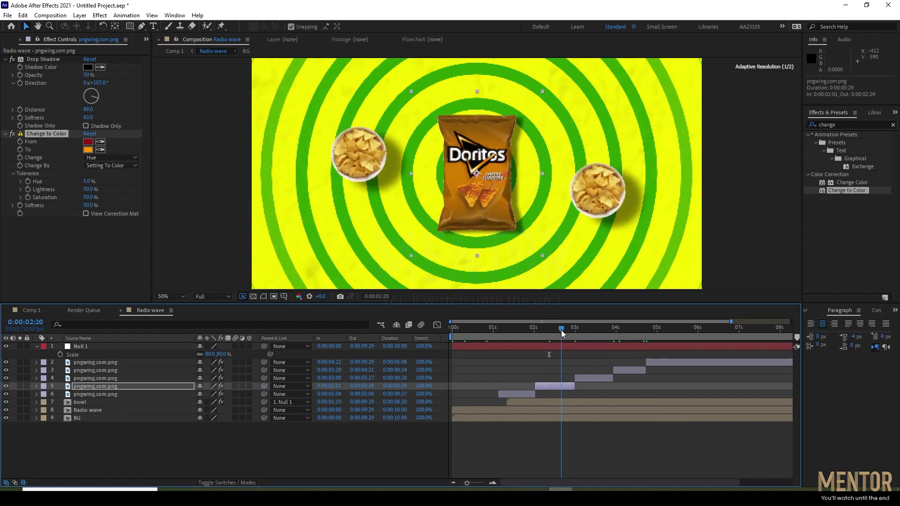
left_click(88, 150)
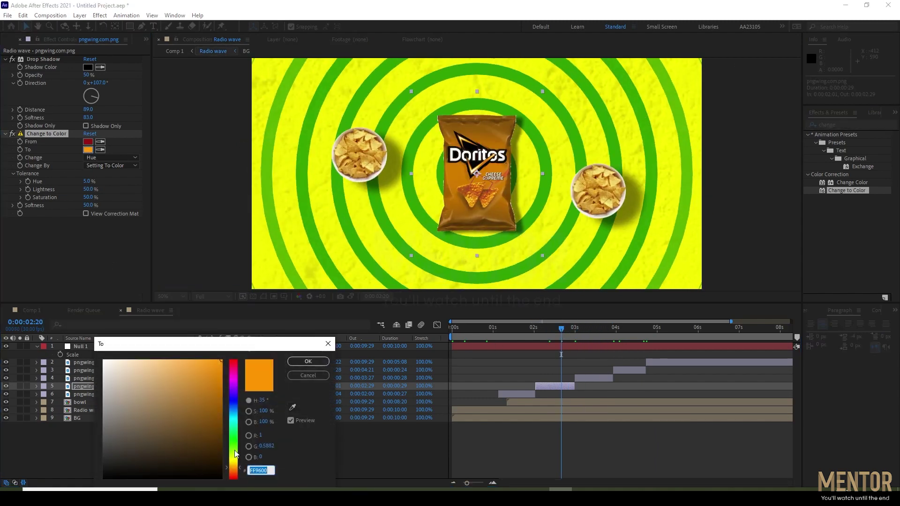
left_click_drag(239, 467, 238, 451)
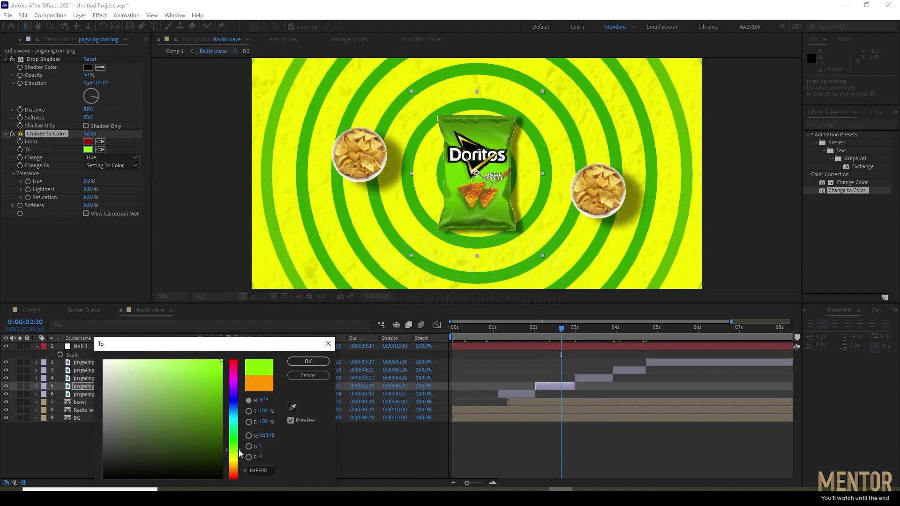
mouse_move(238, 449)
left_mouse_down()
mouse_move(240, 476)
mouse_move(238, 441)
mouse_move(237, 451)
left_mouse_up()
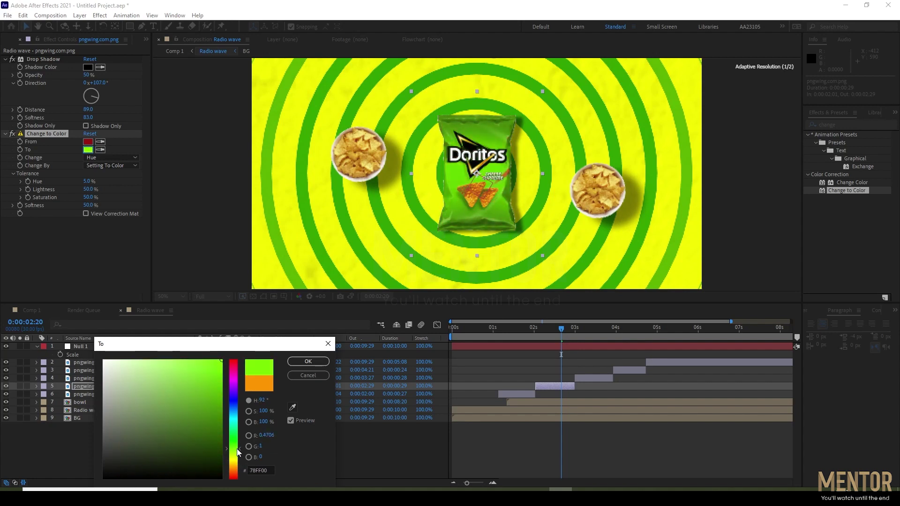
left_click_drag(238, 451, 237, 453)
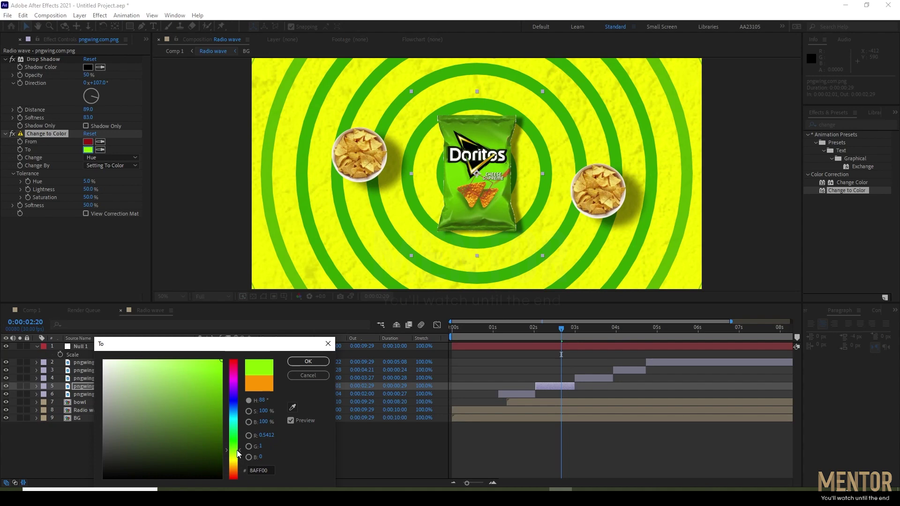
left_click(308, 361)
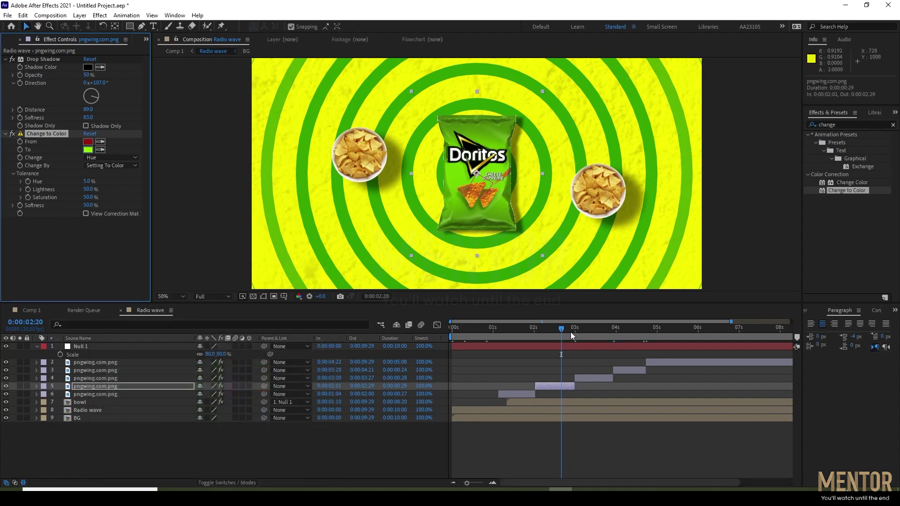
mouse_move(570, 331)
left_mouse_down()
mouse_move(611, 331)
mouse_move(604, 332)
left_mouse_up()
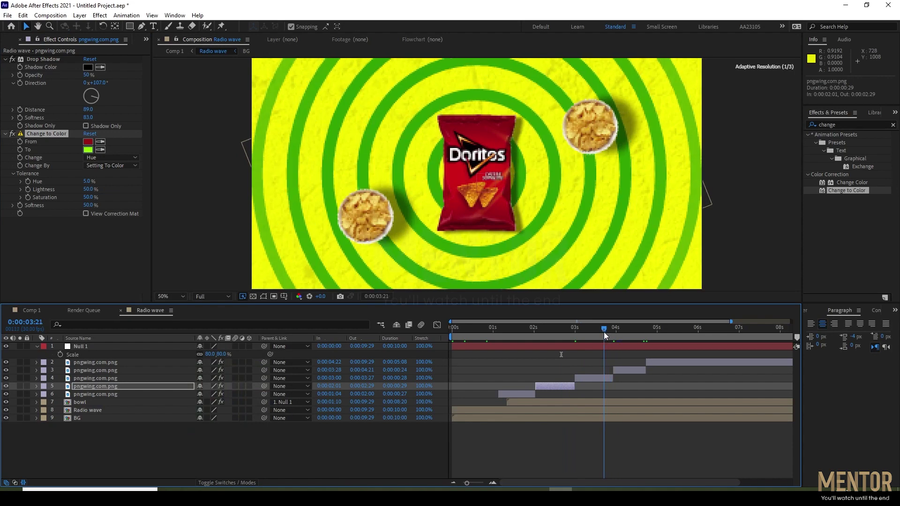
Apply Change to Color to bag layer 4 with a blue (0048FF) target colour
left_click(601, 380)
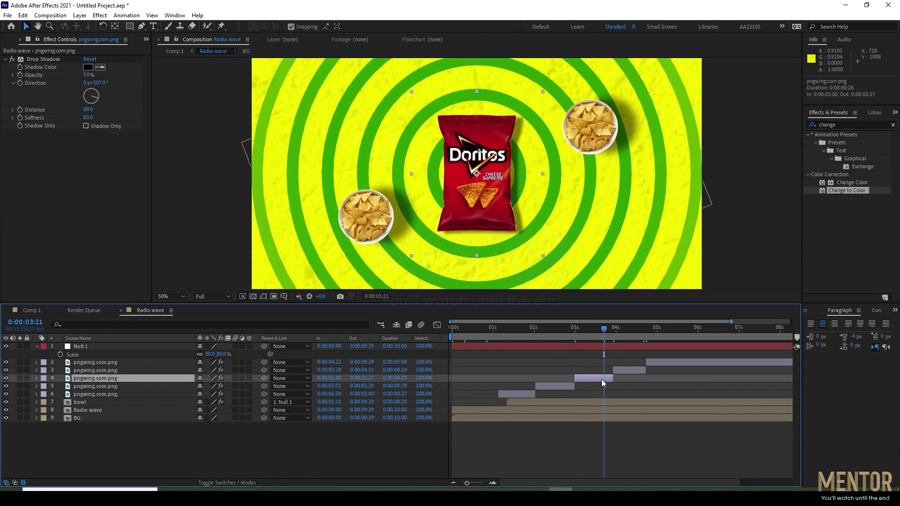
left_click_drag(846, 190, 601, 379)
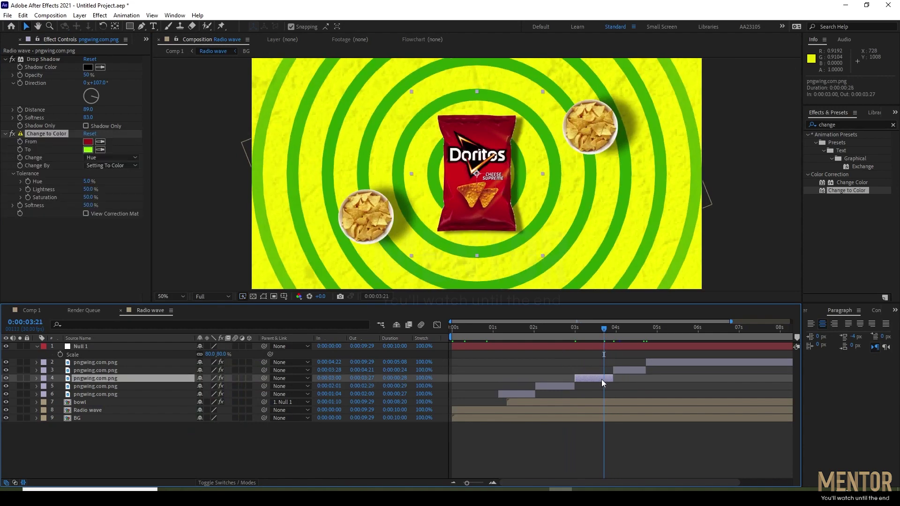
left_click(88, 149)
left_click_drag(233, 418, 235, 406)
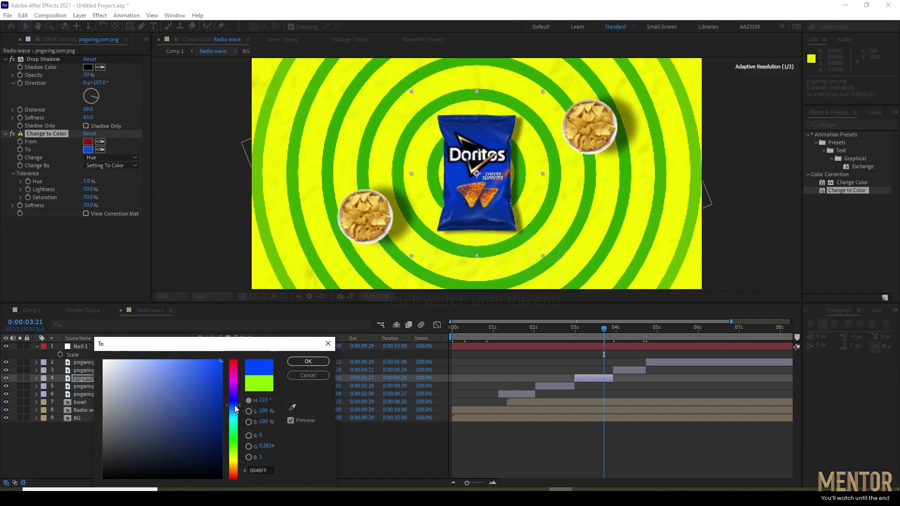
left_click(308, 361)
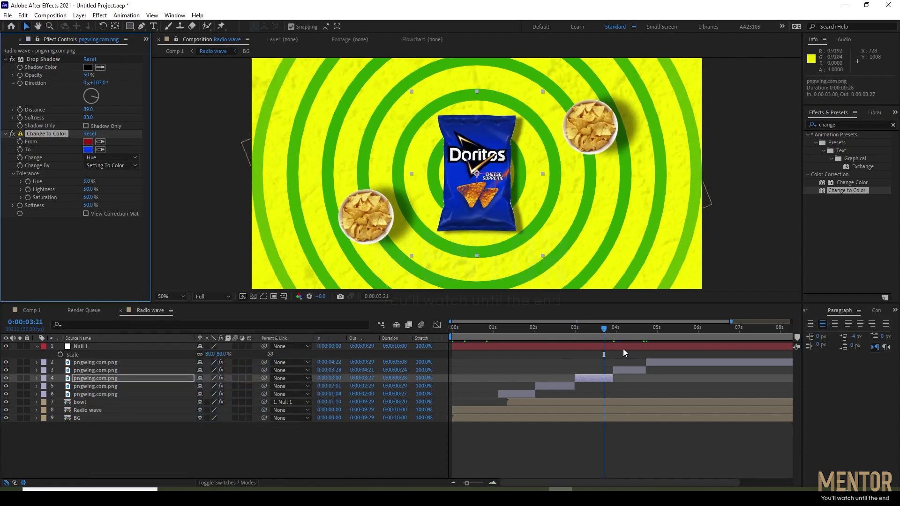
At 0:00:04:14, paste Change to Color onto layer 3 with orange-yellow (FFB400) target
left_click(621, 330)
left_click(635, 329)
left_click(644, 370)
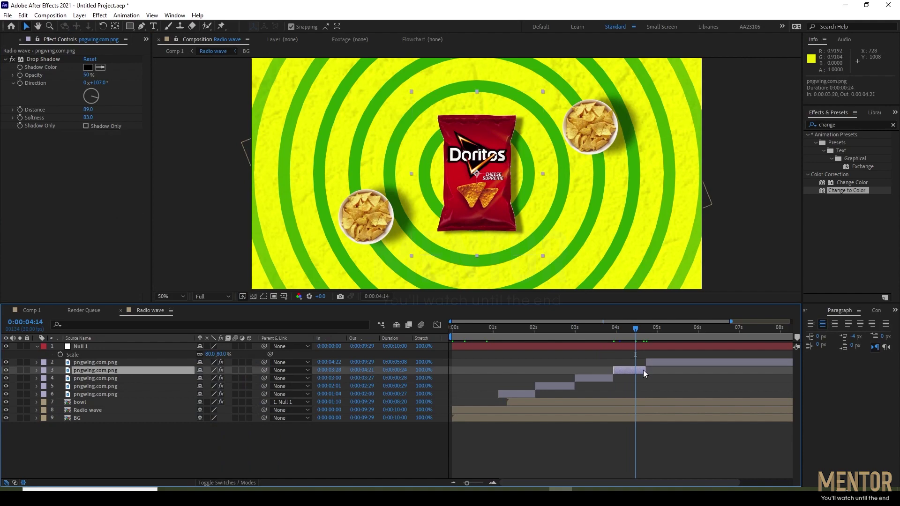
key("ctrl+alt+shift+e")
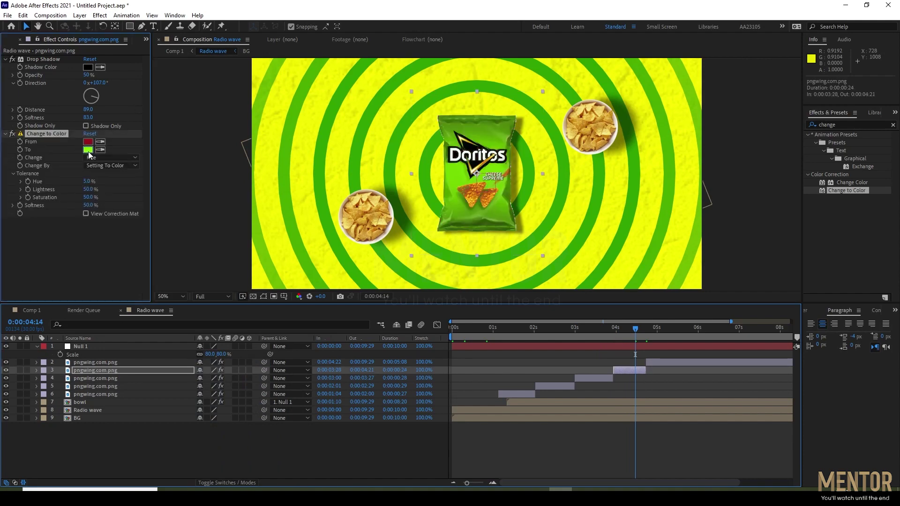
left_click(88, 150)
left_click_drag(240, 461, 238, 469)
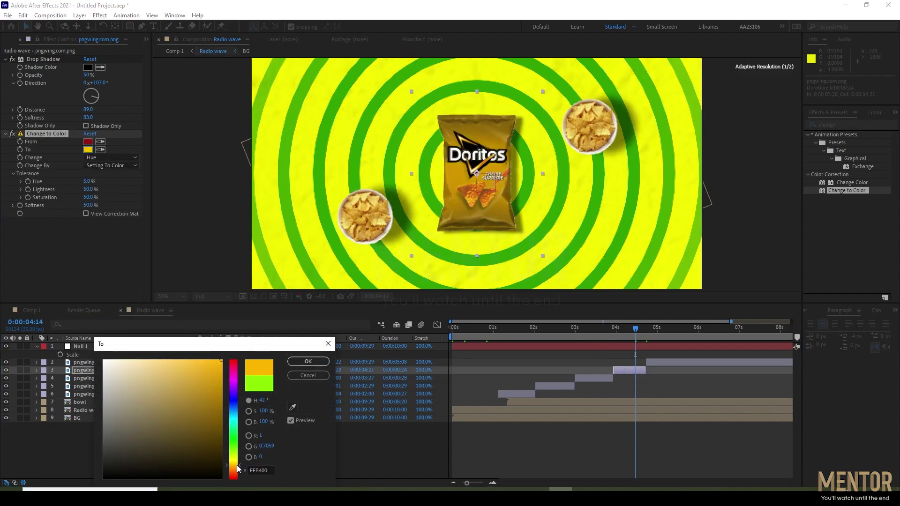
left_click(308, 362)
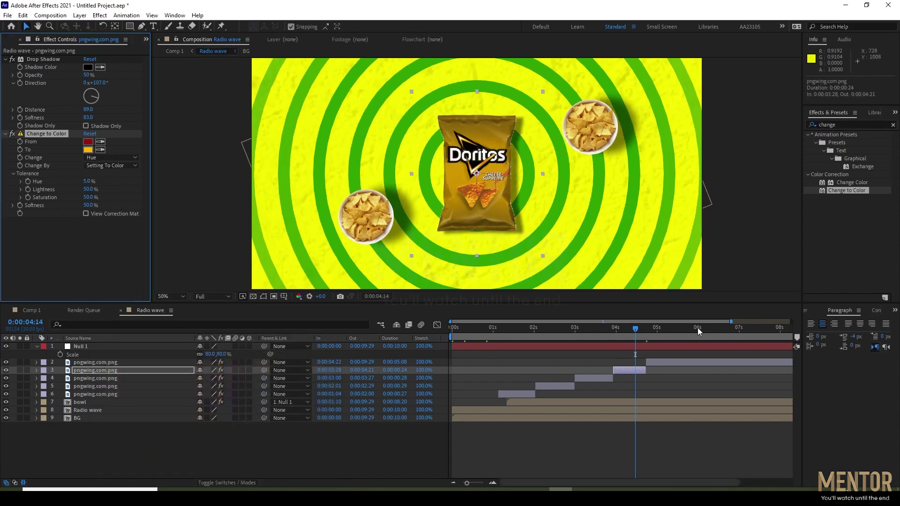
Preview the colour-cycling animation from the start
key("Home")
key("space")
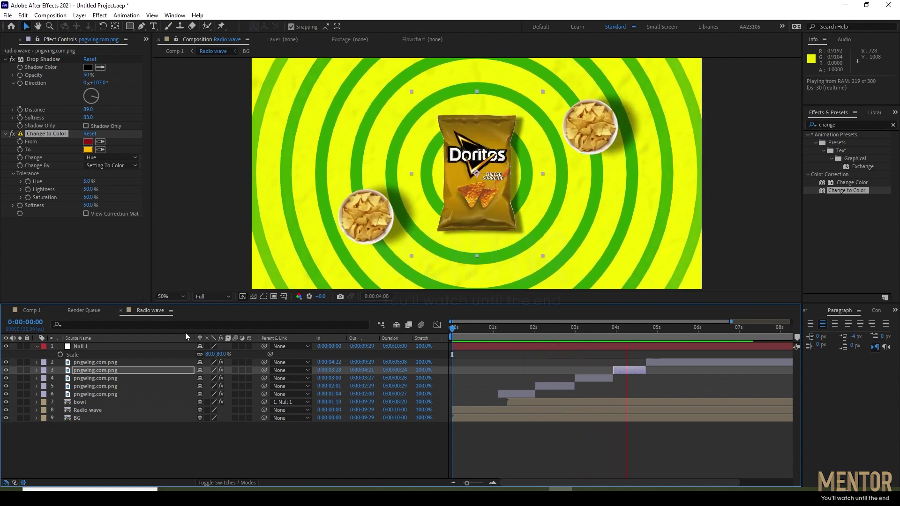
key("space")
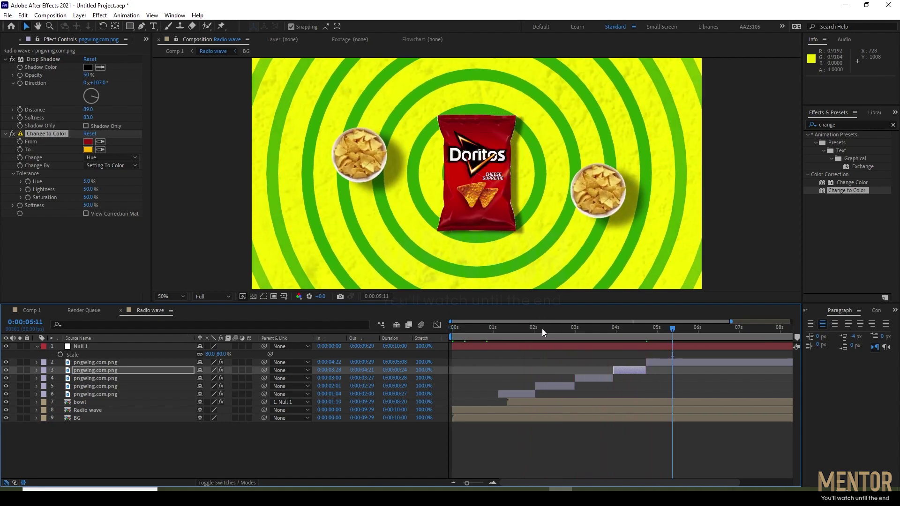
key("Home")
key("space")
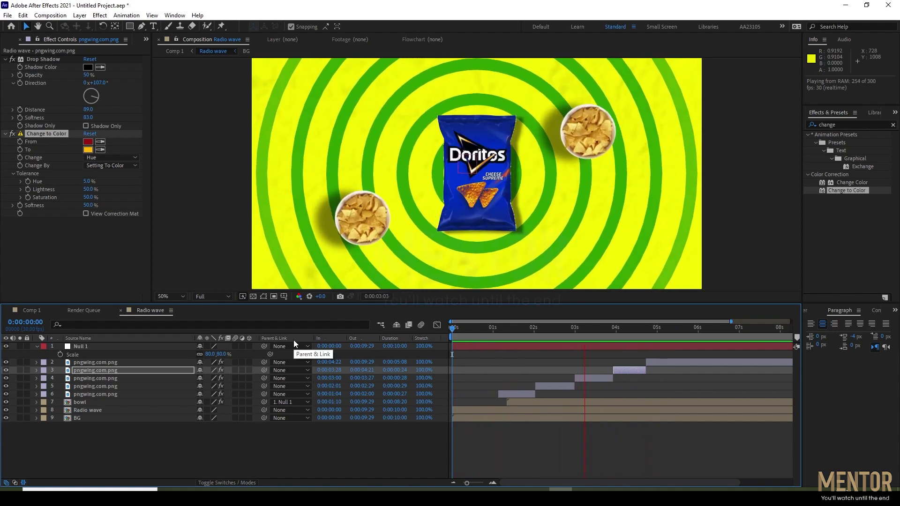
key("space")
key("space")
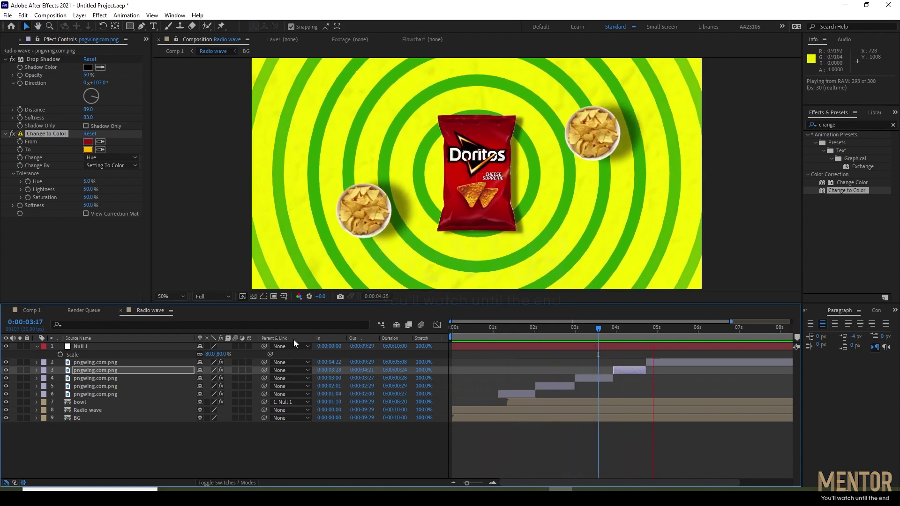
Set the viewer magnification to Fit, replay the preview and scrub the full ten seconds
left_click(183, 296)
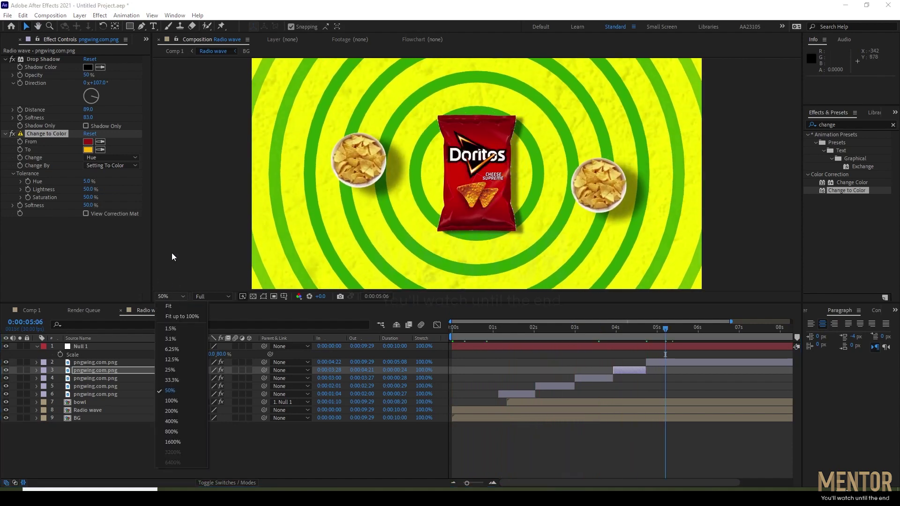
left_click(174, 317)
left_click(363, 328)
key("space")
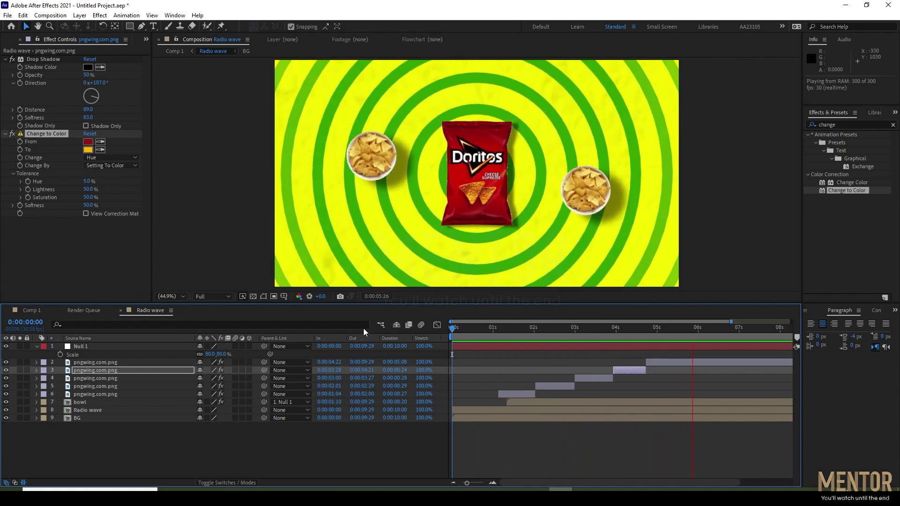
key("space")
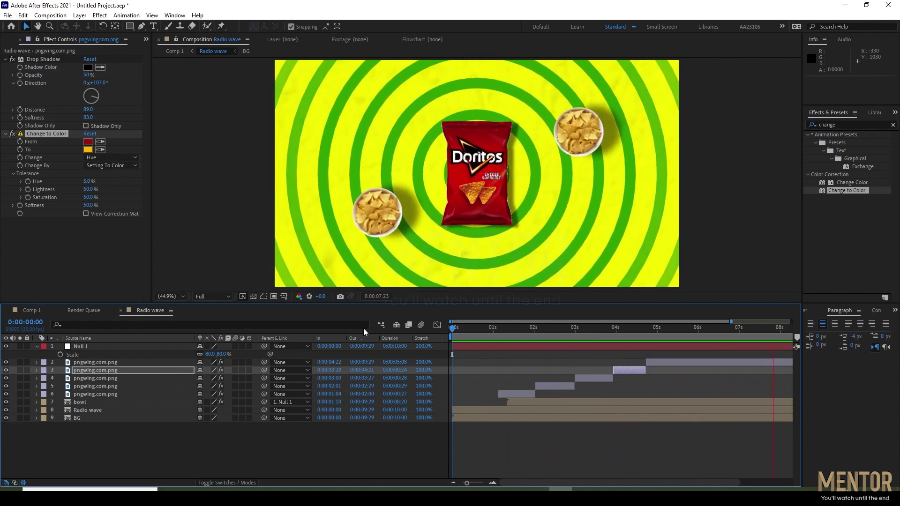
left_click_drag(467, 482, 462, 483)
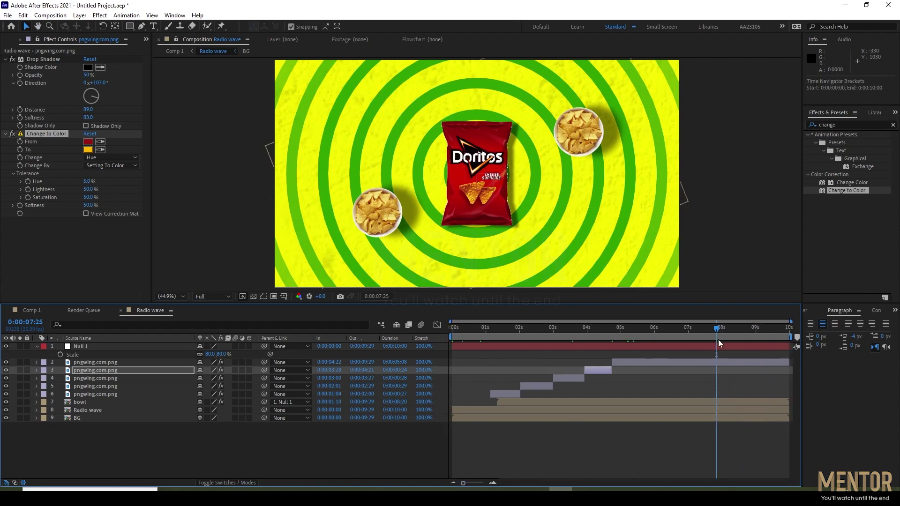
mouse_move(716, 329)
left_mouse_down()
mouse_move(617, 362)
mouse_move(758, 361)
left_mouse_up()
Add Camera 1 to the composition using the 35mm lens preset
right_click(169, 458)
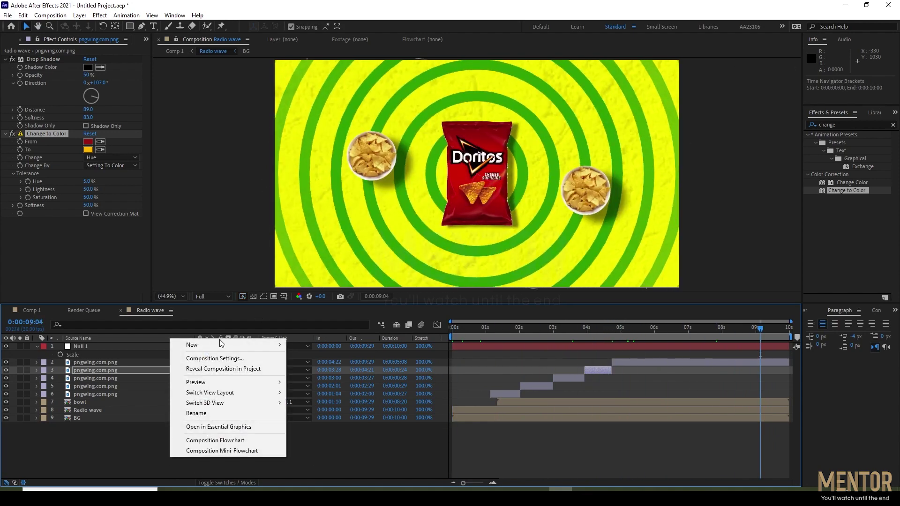
mouse_move(221, 345)
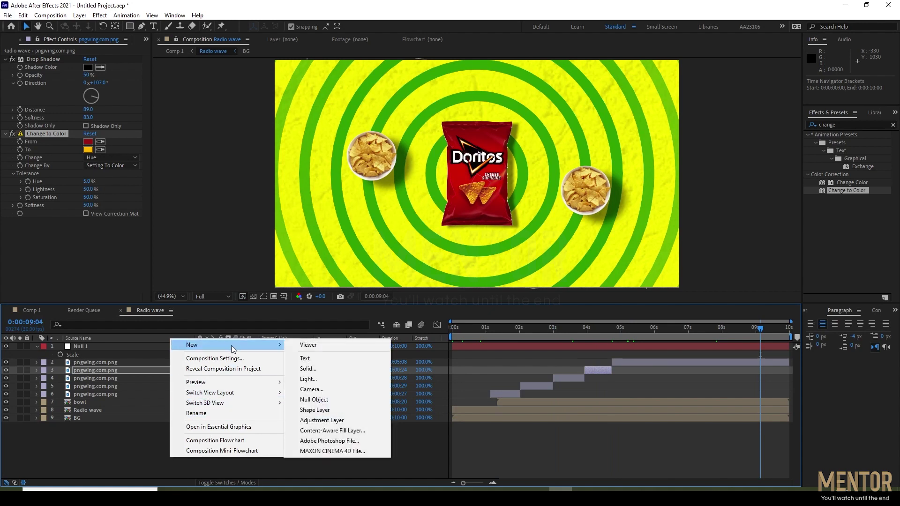
left_click(325, 389)
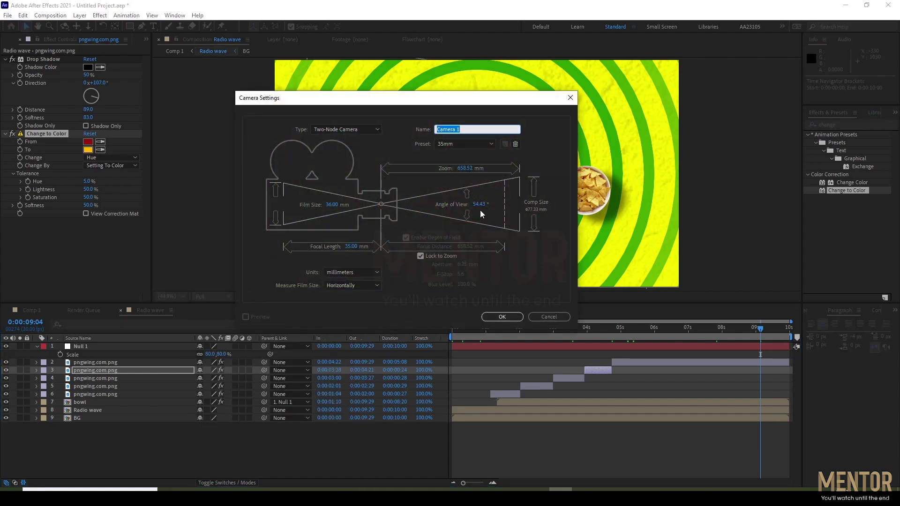
left_click(481, 145)
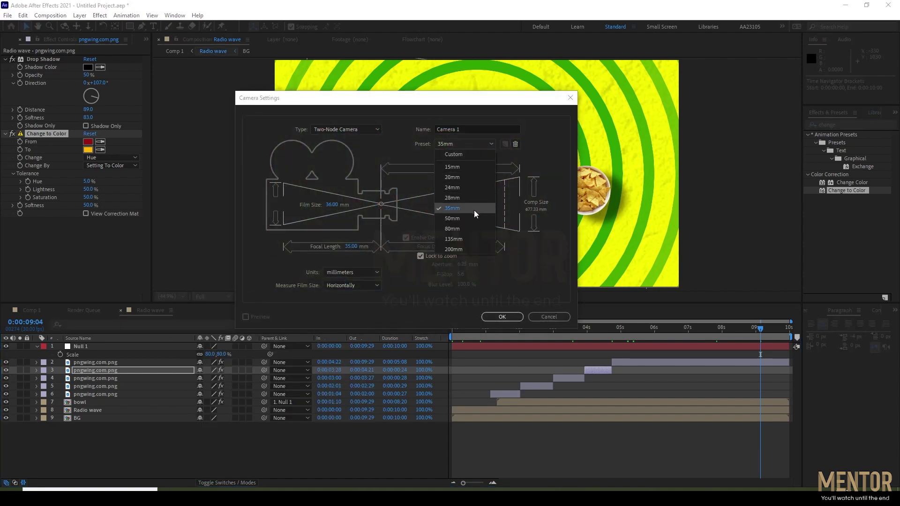
left_click(511, 321)
left_click(510, 320)
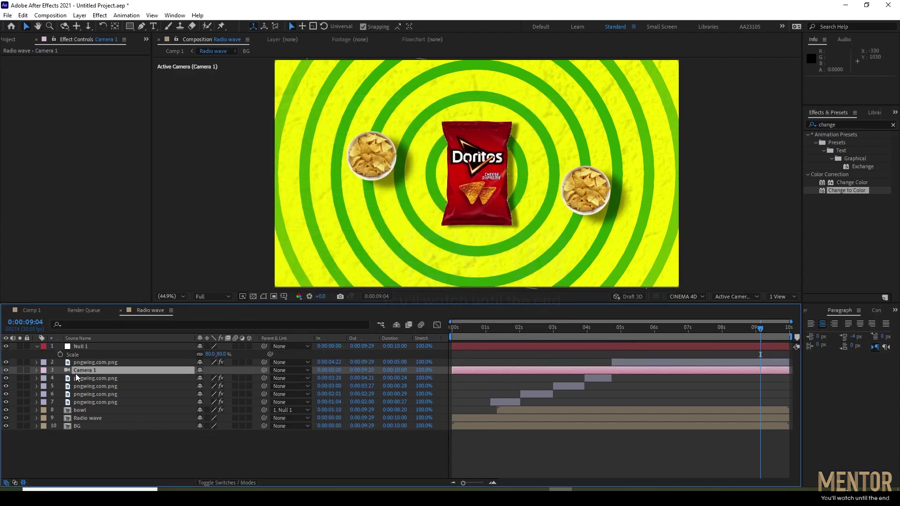
Move Camera 1 in the layer stack and make the chip-bag and bowl layers 3D
left_click_drag(75, 373, 84, 362)
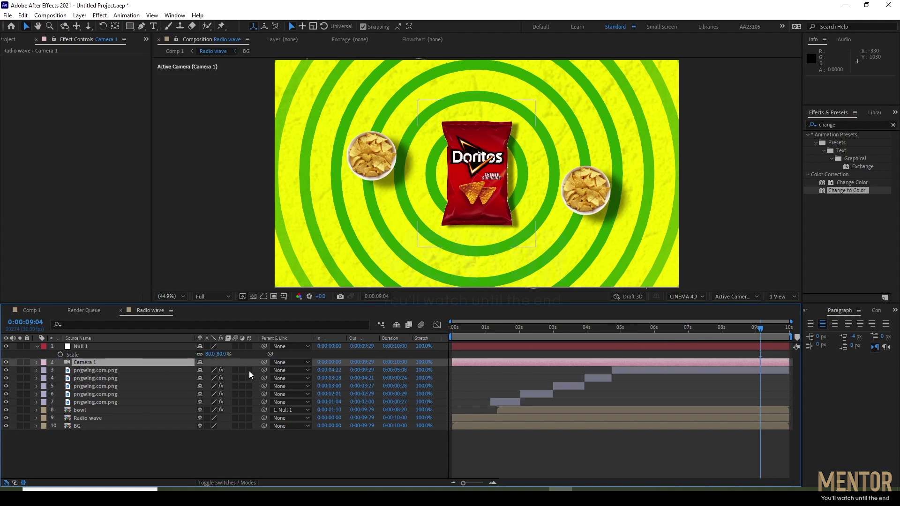
left_click_drag(249, 370, 251, 410)
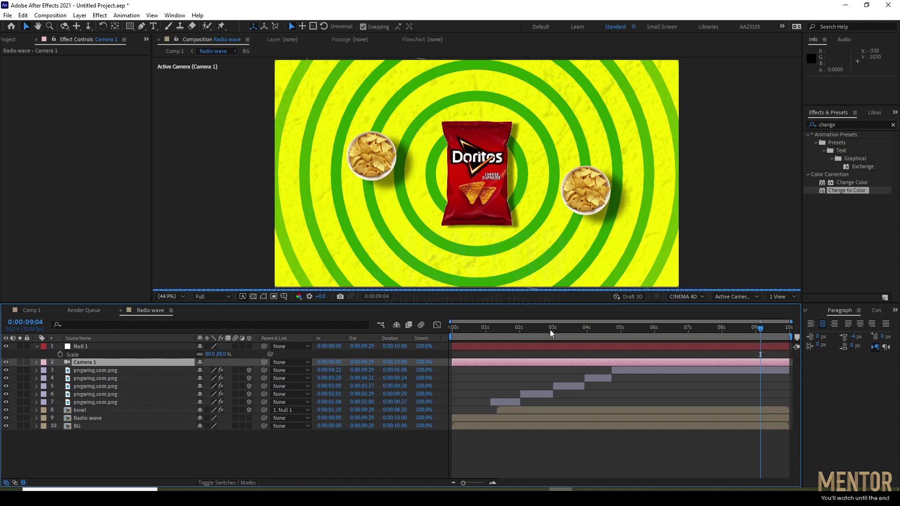
left_click_drag(549, 330, 600, 338)
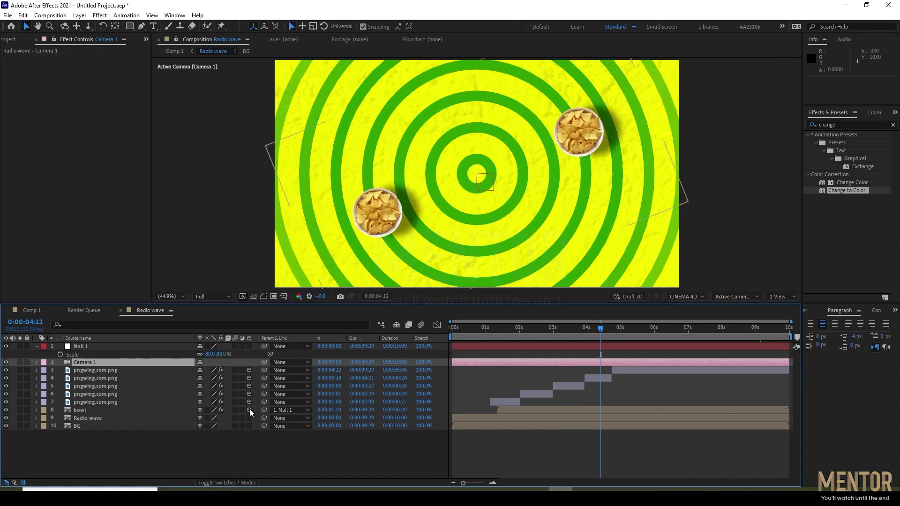
left_click(119, 404)
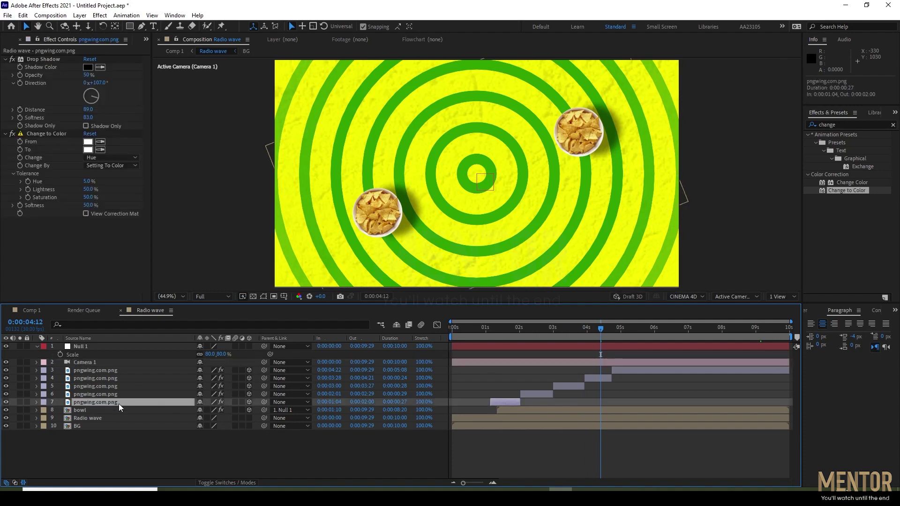
left_click(114, 371, "shift")
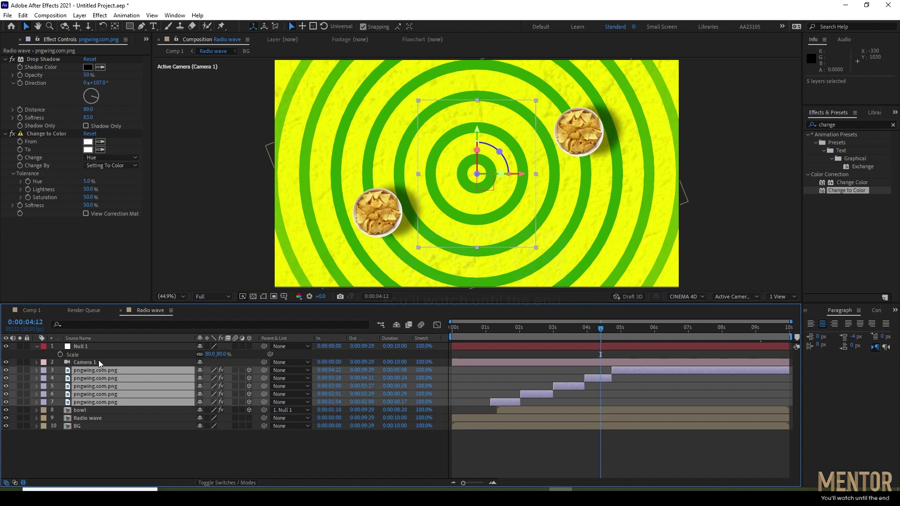
left_click(99, 363)
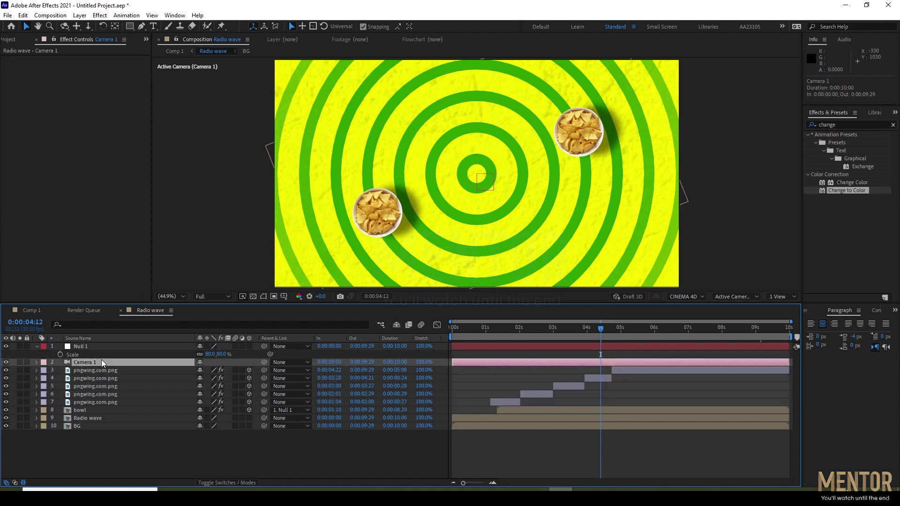
Switch the viewer to 4 Views and pull Camera 1 back along its Z axis
left_click(756, 296)
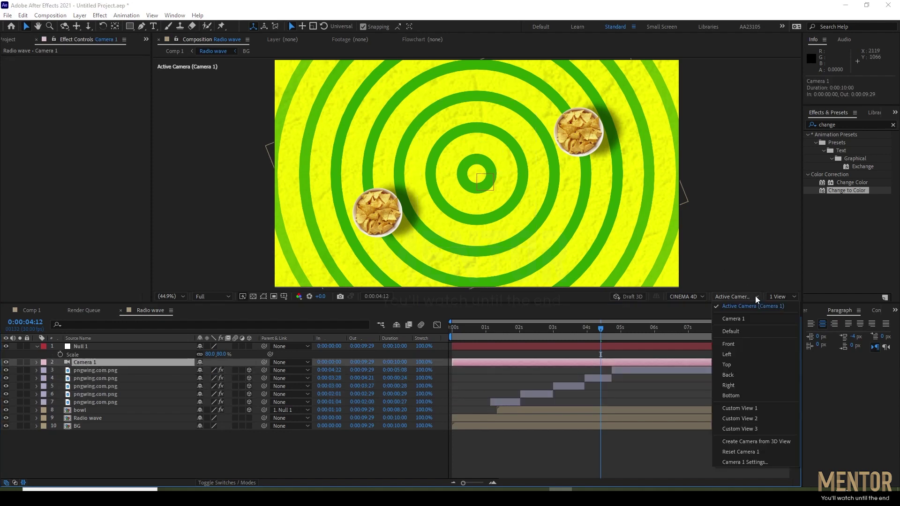
left_click(796, 296)
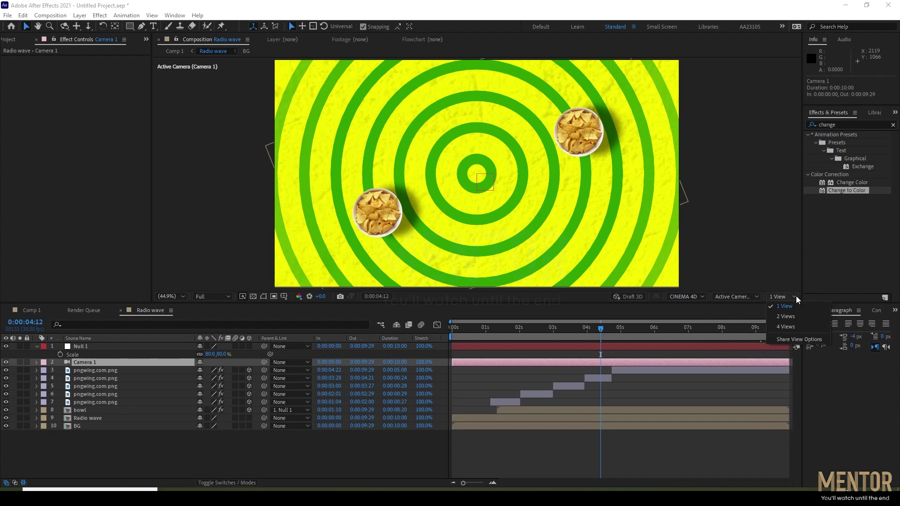
left_click(787, 326)
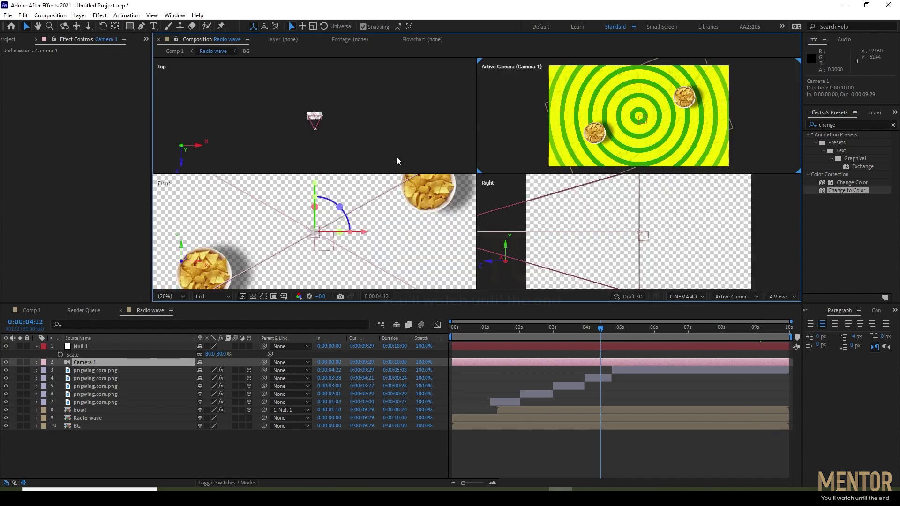
scroll(330, 145, "up", 1)
scroll(330, 145, "up", 1)
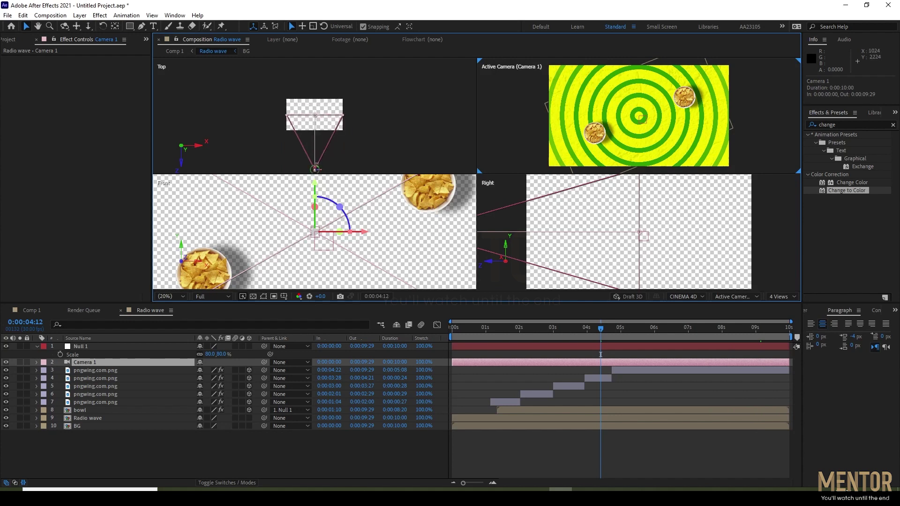
scroll(563, 238, "down", 2)
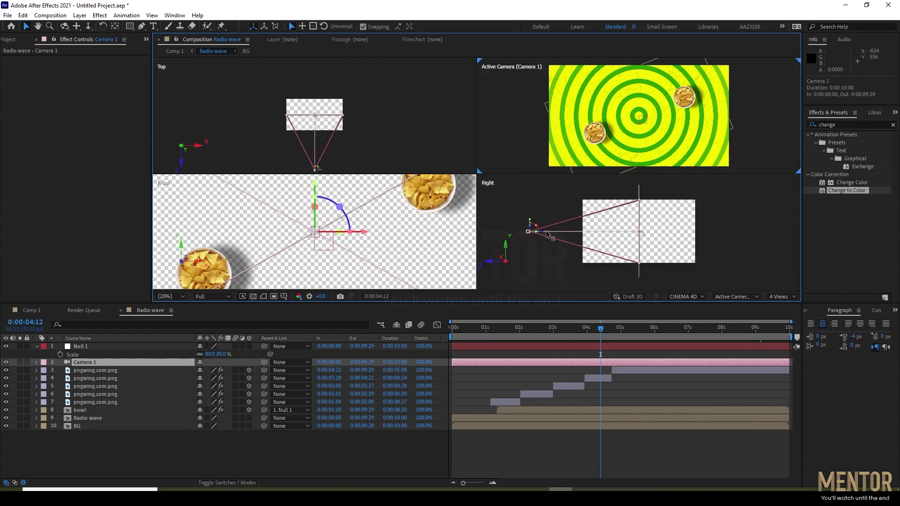
left_click_drag(547, 233, 490, 232)
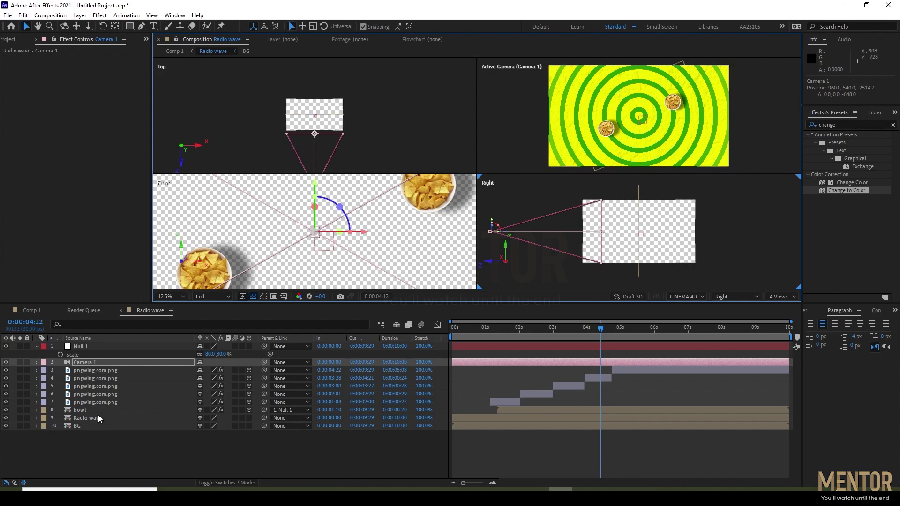
Disable Change to Color on the top chip-bag layer and hide the transparency grid
left_click(102, 371)
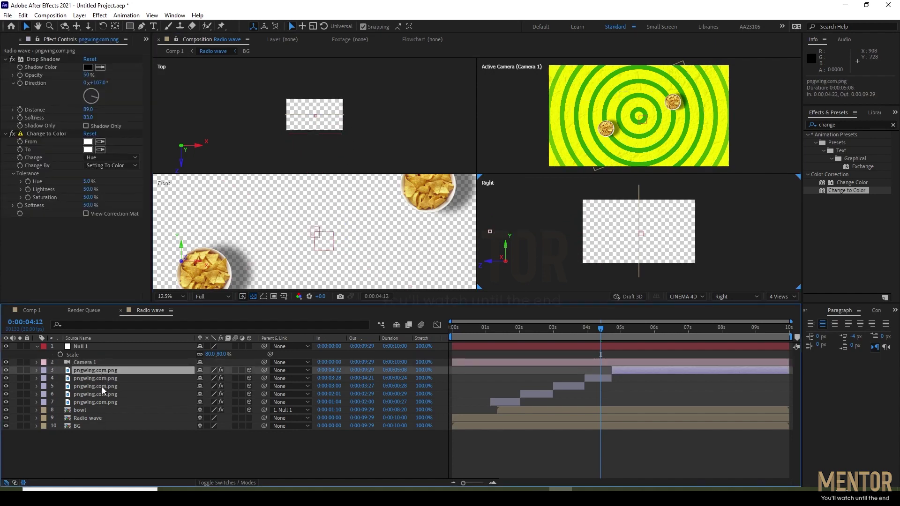
left_click(13, 133)
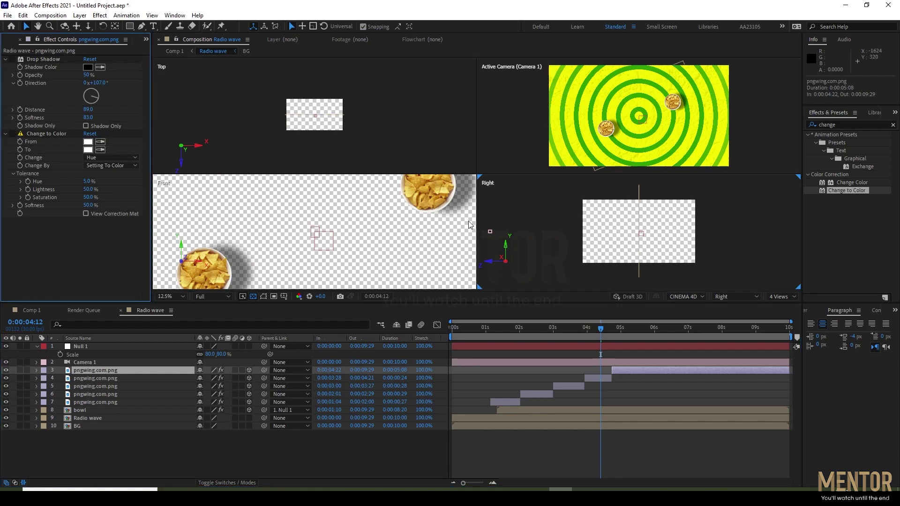
left_click(253, 296)
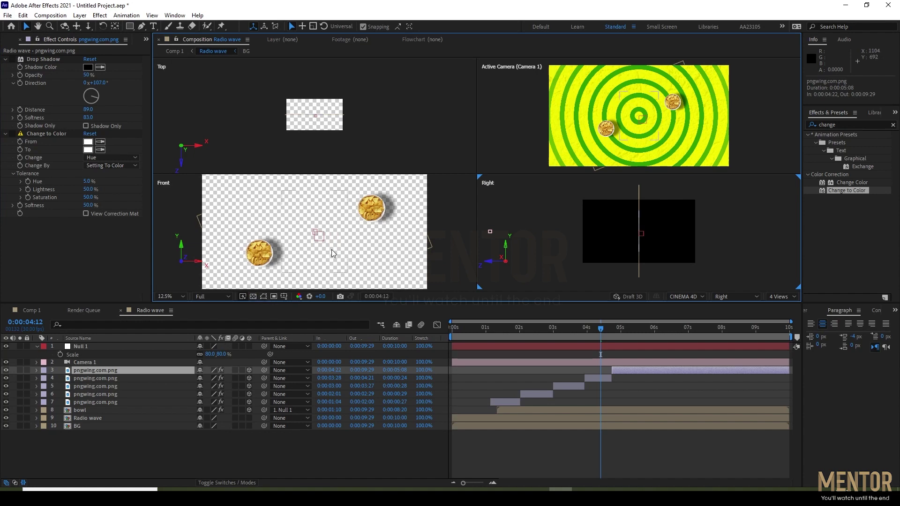
scroll(331, 249, "up", 2)
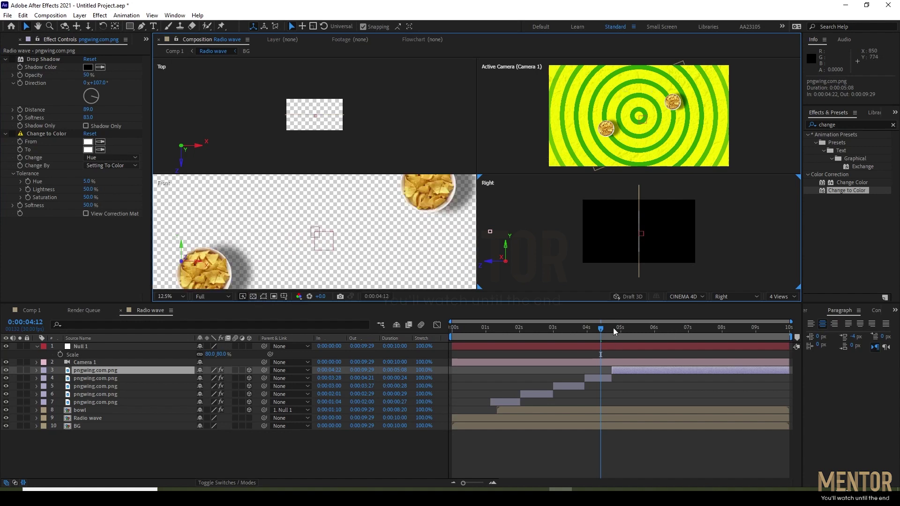
mouse_move(610, 335)
left_mouse_down()
mouse_move(637, 338)
mouse_move(482, 348)
mouse_move(632, 350)
left_mouse_up()
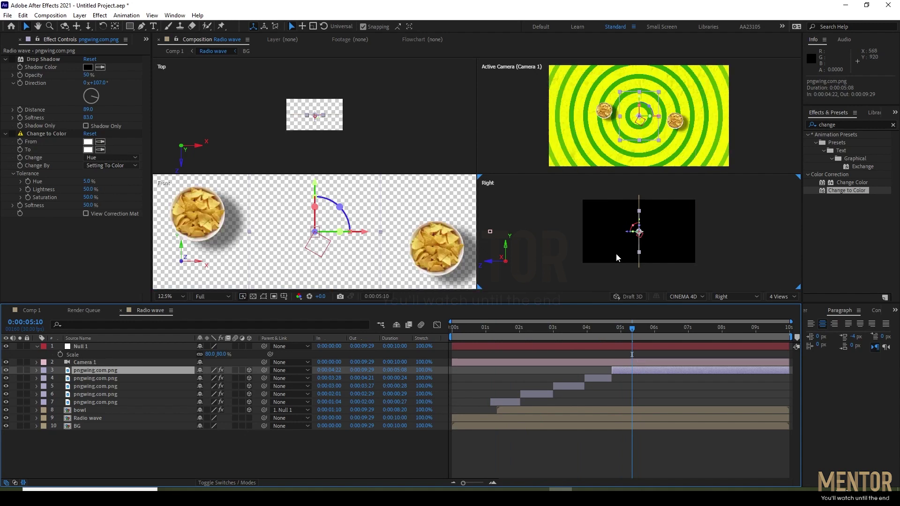
Move all five chip-bag layers along Z to -28, placing the bag between the two bowls
left_click(106, 402, "shift")
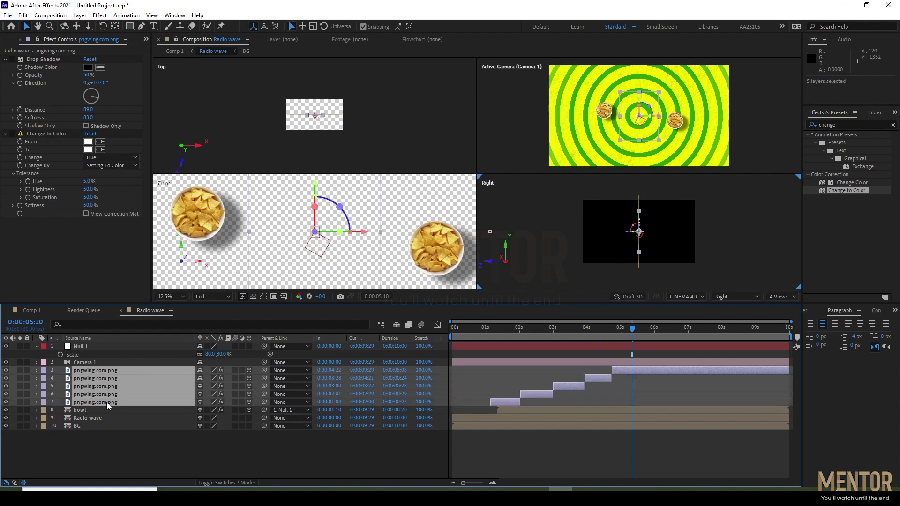
scroll(635, 242, "up", 4)
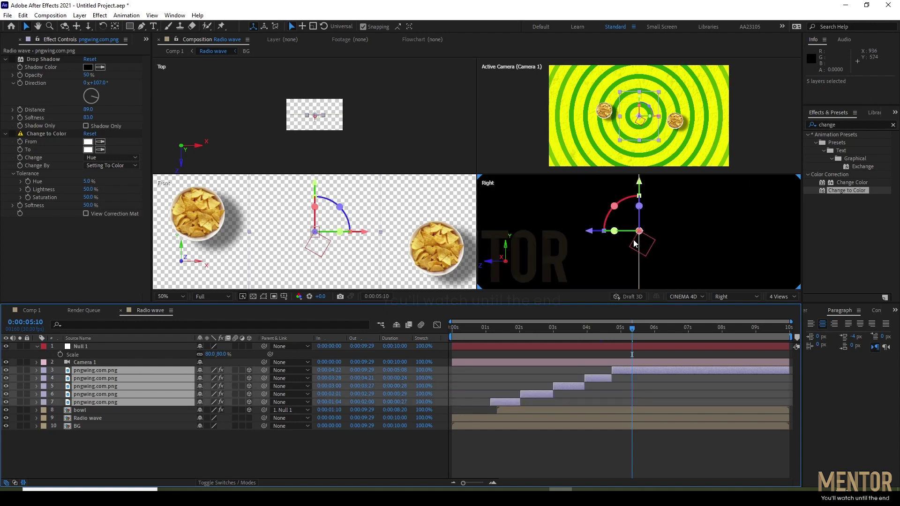
left_click_drag(587, 232, 574, 234)
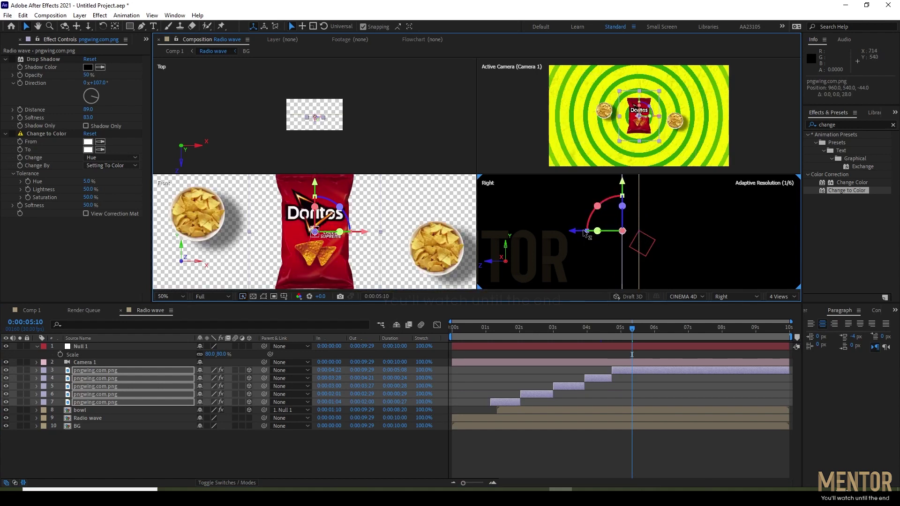
left_click_drag(576, 235, 586, 234)
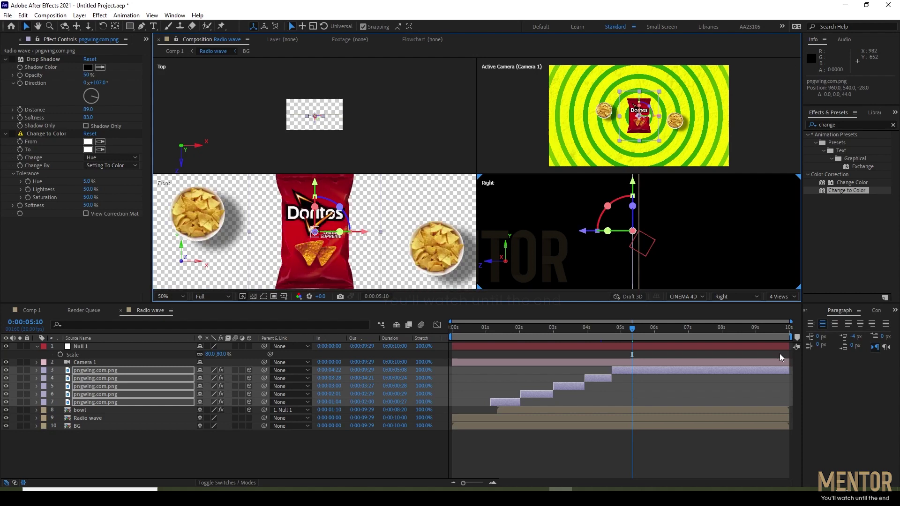
left_click(112, 361)
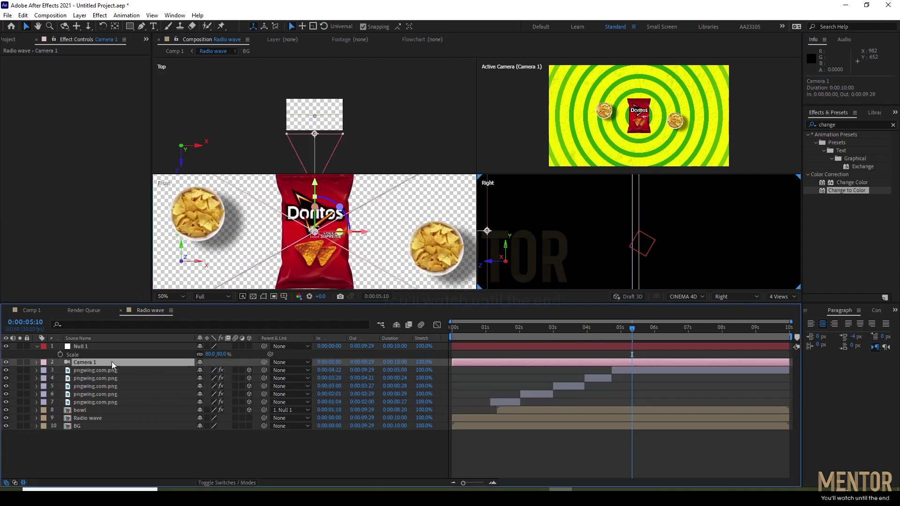
Scrub the preview to about one second and pan the Top view to frame the camera
scroll(363, 224, "down", 5)
scroll(349, 141, "down", 3)
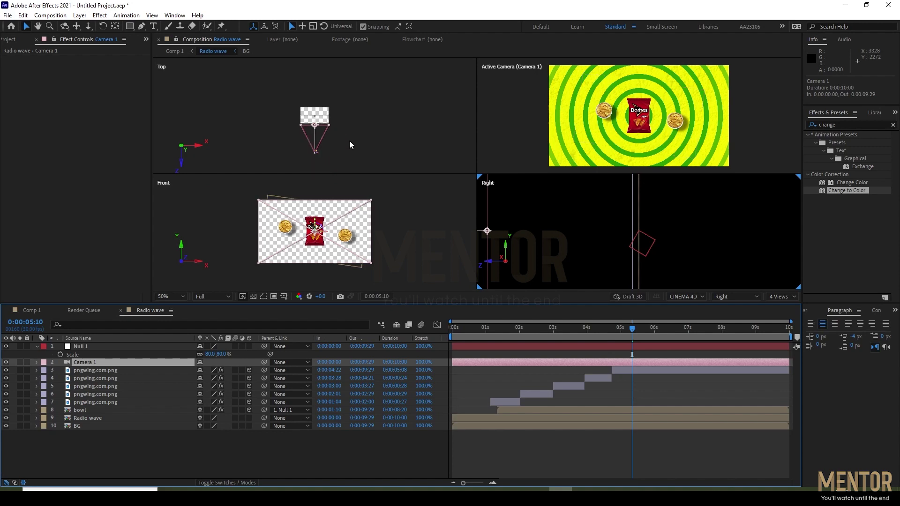
scroll(321, 157, "up", 2)
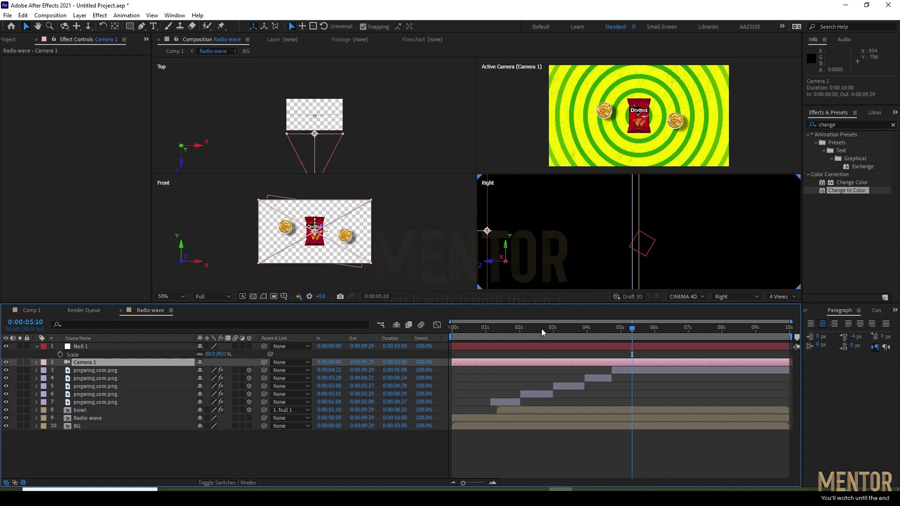
mouse_move(541, 331)
left_mouse_down()
mouse_move(463, 334)
mouse_move(491, 343)
left_mouse_up()
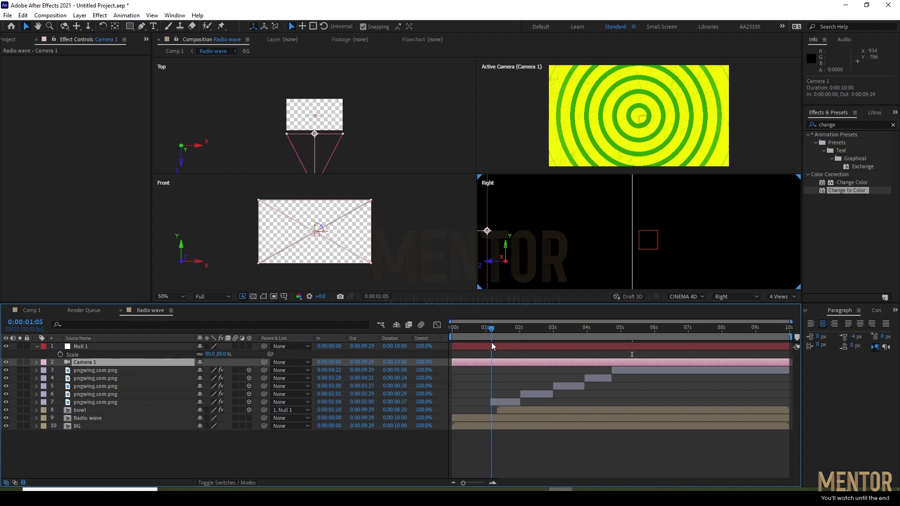
left_click_drag(492, 343, 490, 344)
scroll(336, 119, "down", 3)
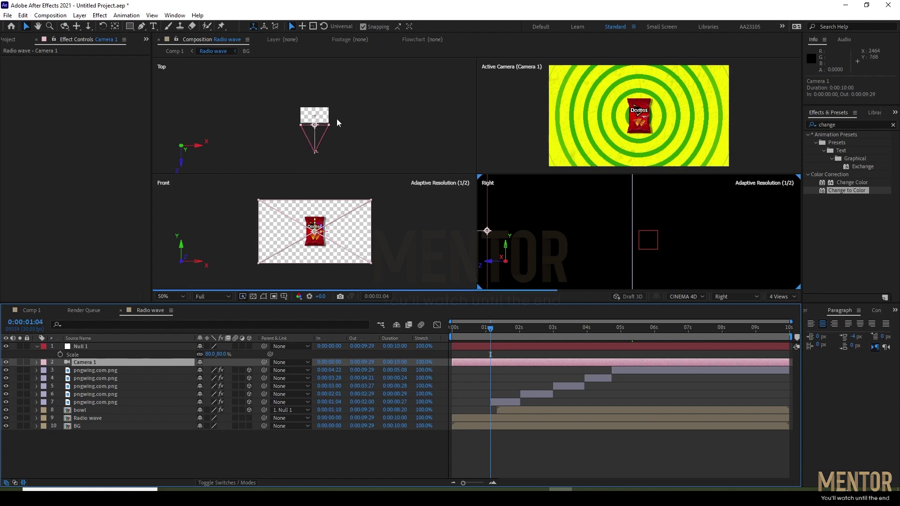
scroll(315, 158, "up", 2)
left_click_drag(331, 151, 353, 124)
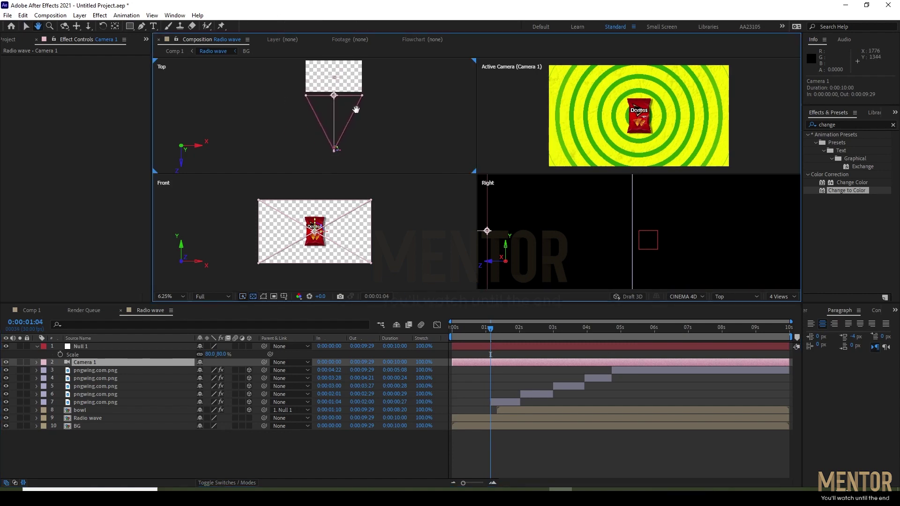
key("v")
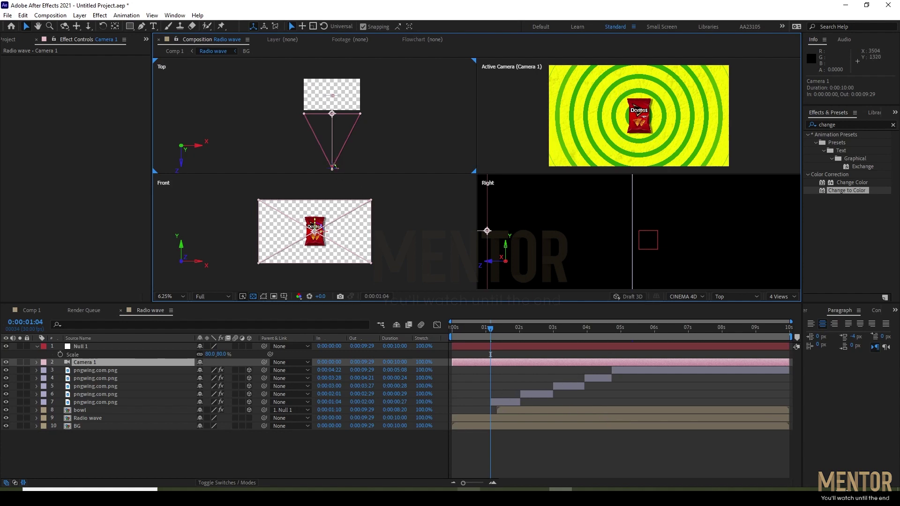
left_click_drag(464, 483, 477, 483)
Push Camera 1 toward the comp to position 960, 540, 53.3 so only the rings show
left_click(596, 401)
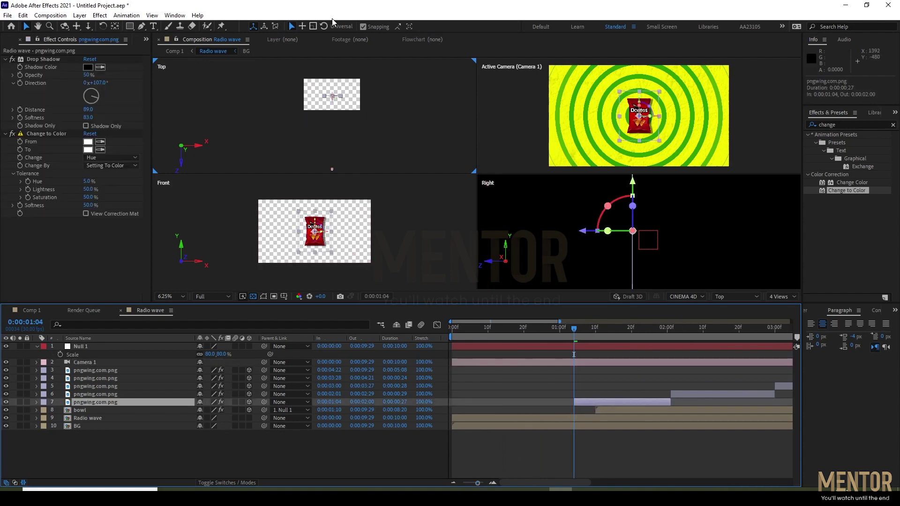
scroll(340, 107, "up", 1)
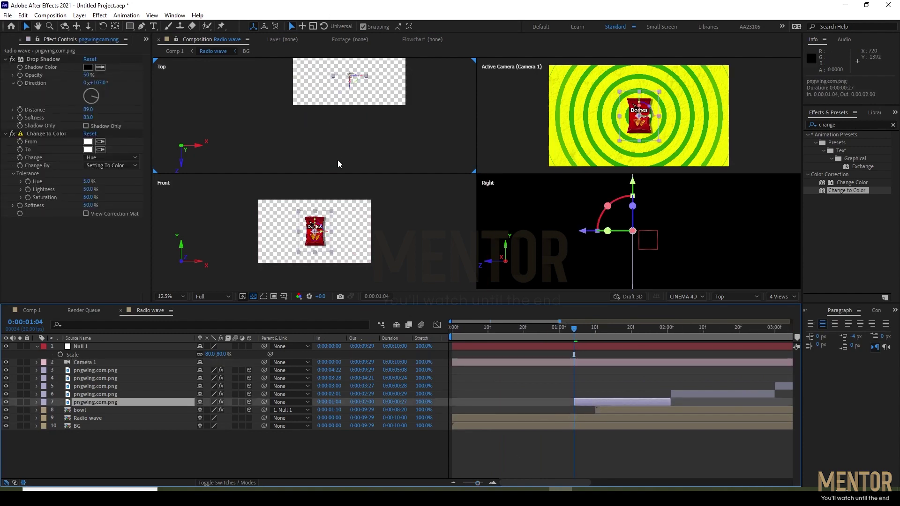
scroll(352, 136, "up", 2)
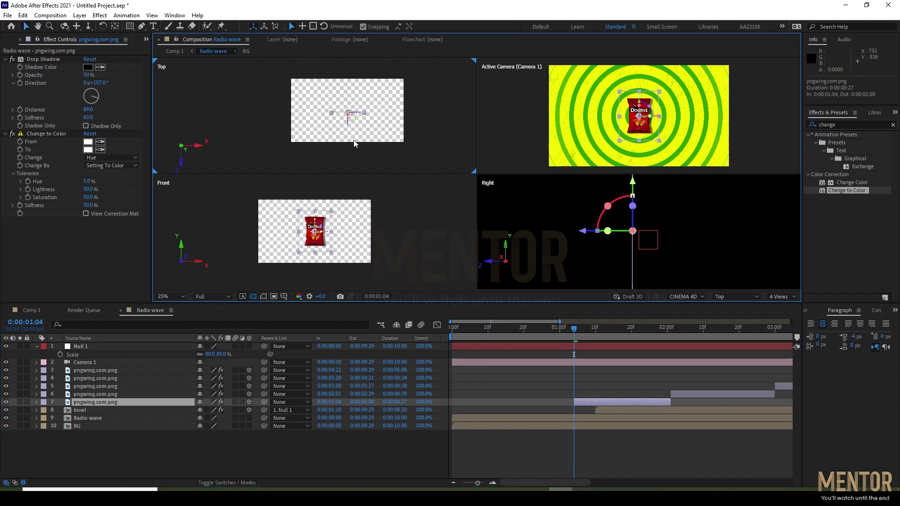
scroll(354, 141, "up", 2)
scroll(353, 140, "down", 4)
left_click(94, 361)
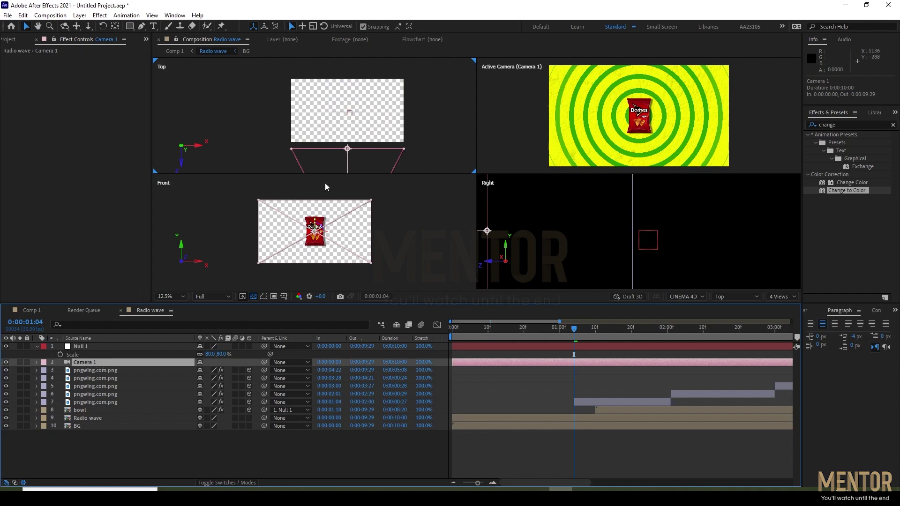
scroll(362, 128, "down", 1)
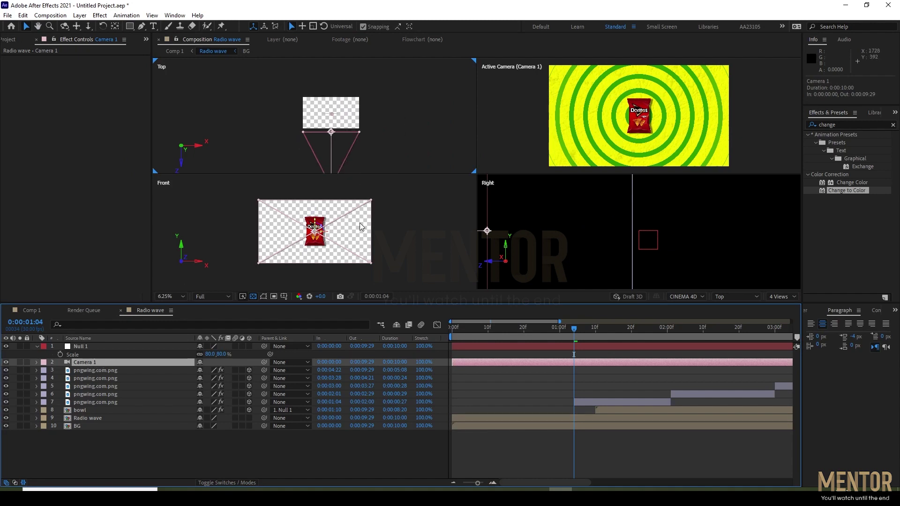
scroll(372, 138, "down", 1)
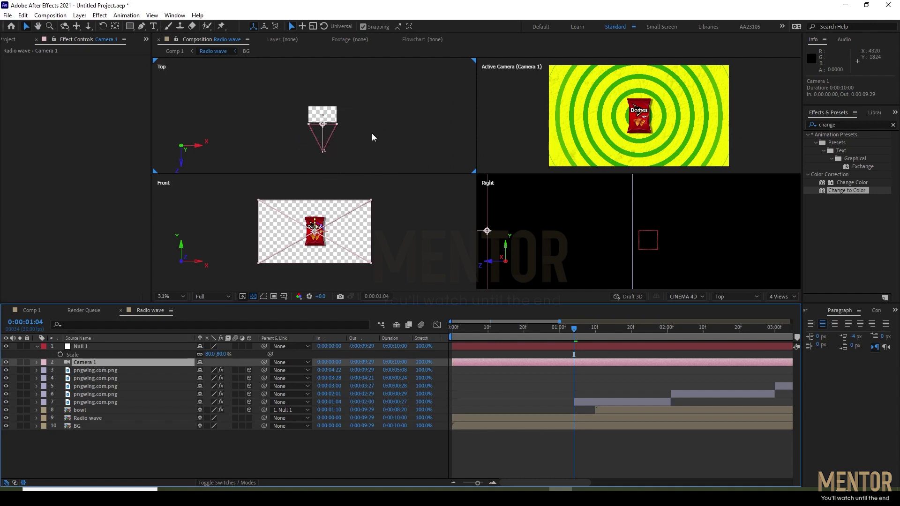
left_click(322, 152)
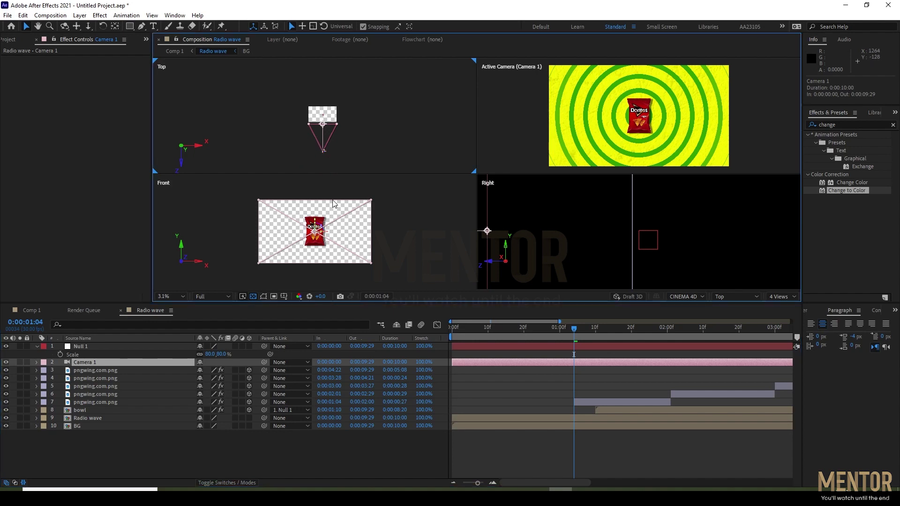
scroll(563, 230, "down", 2)
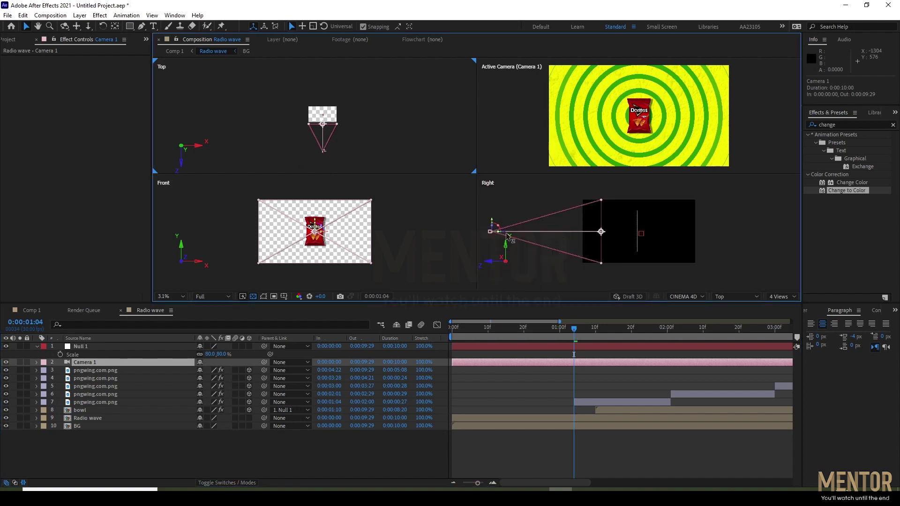
left_click_drag(509, 237, 656, 238)
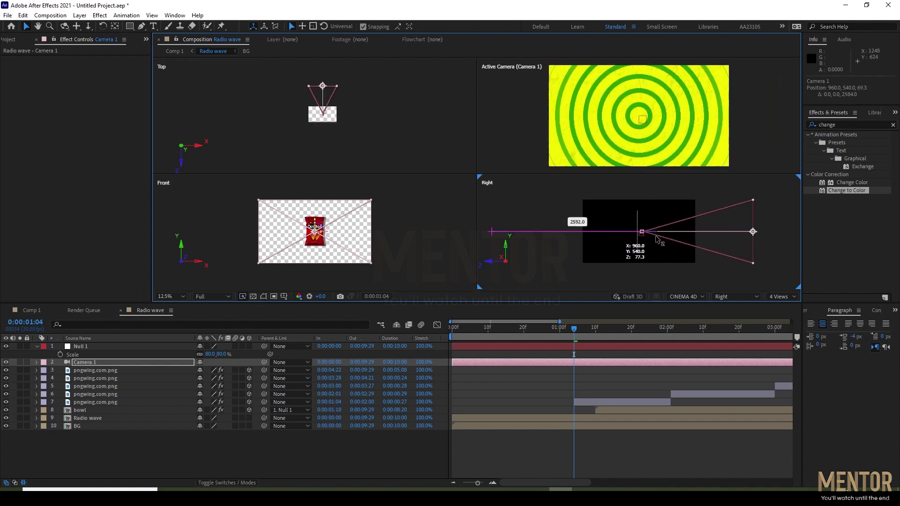
left_click_drag(656, 237, 656, 240)
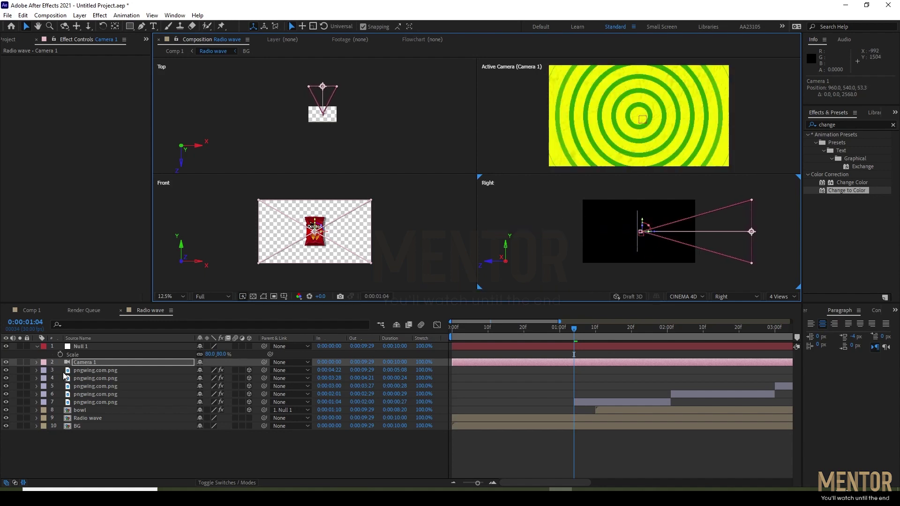
Enable Camera 1's Point of Interest and Position stopwatches and raise its Aperture to 49.7 pixels
left_click(37, 362)
left_click(45, 370)
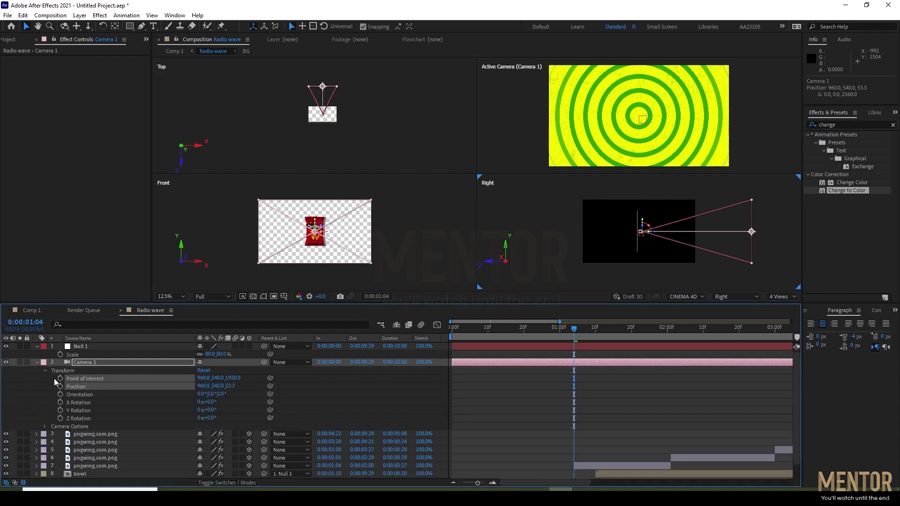
left_click(60, 386)
left_click(44, 369)
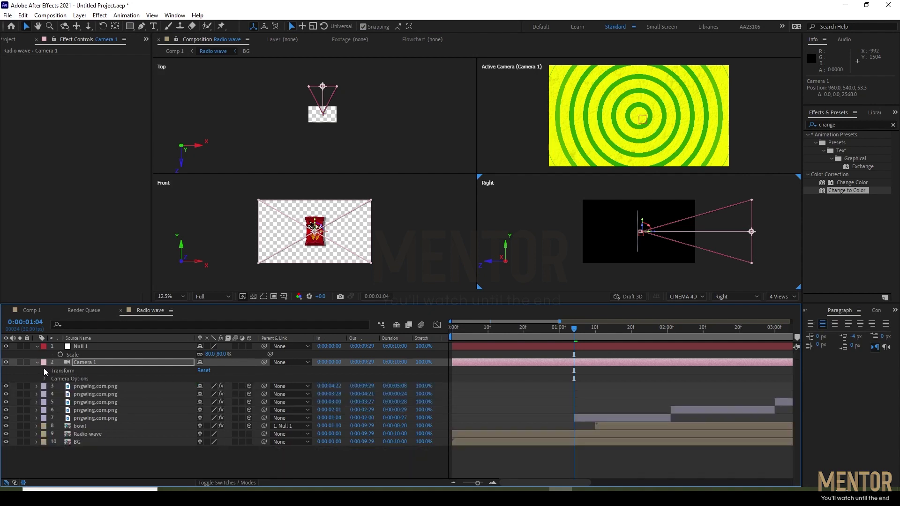
left_click(45, 378)
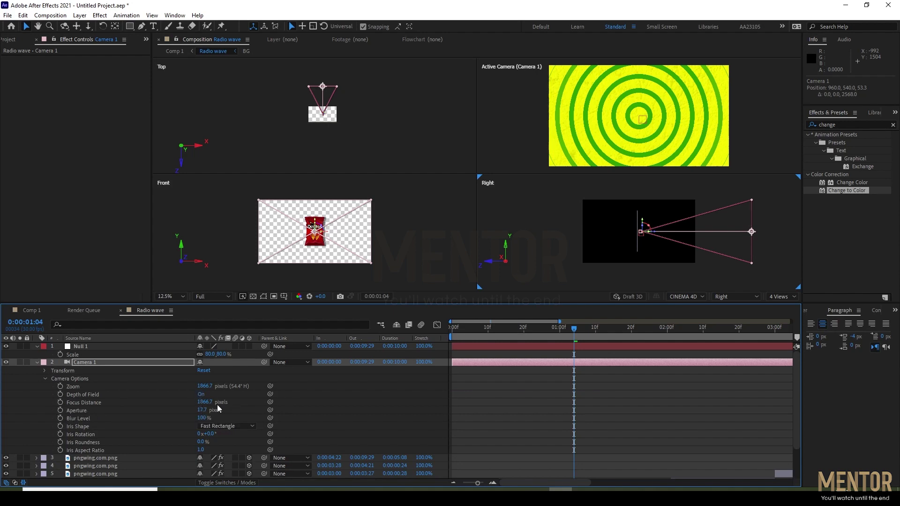
left_click_drag(202, 410, 222, 412)
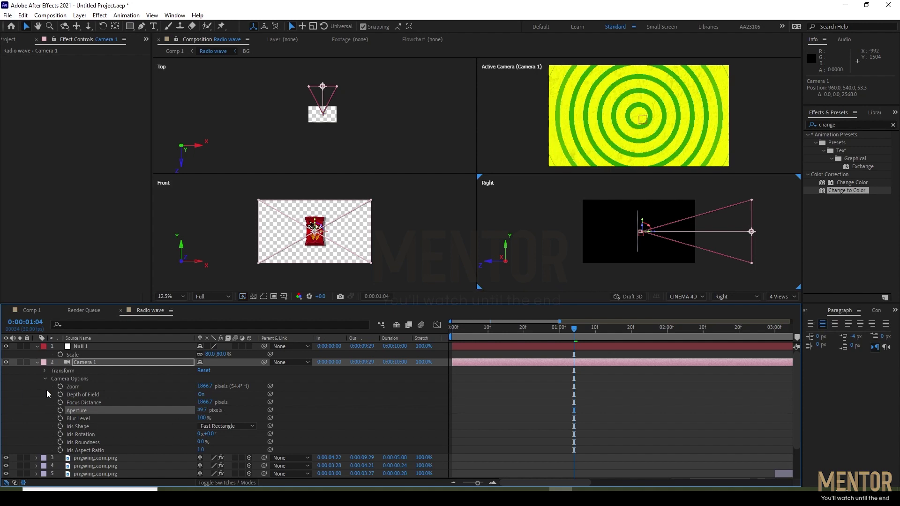
Add Point of Interest and Position keyframes at 0:00:01:04, then collapse the camera's property groups
left_click(44, 371)
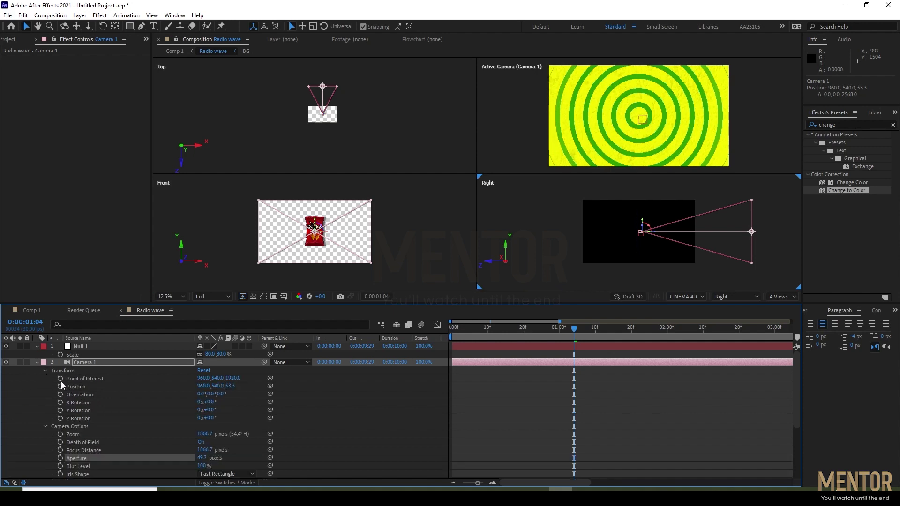
left_click(60, 378)
left_click(60, 386)
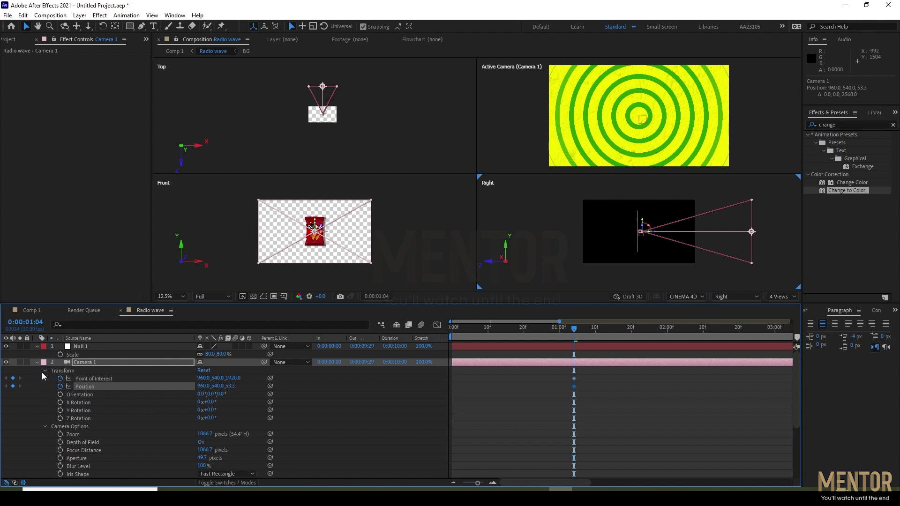
left_click(44, 371)
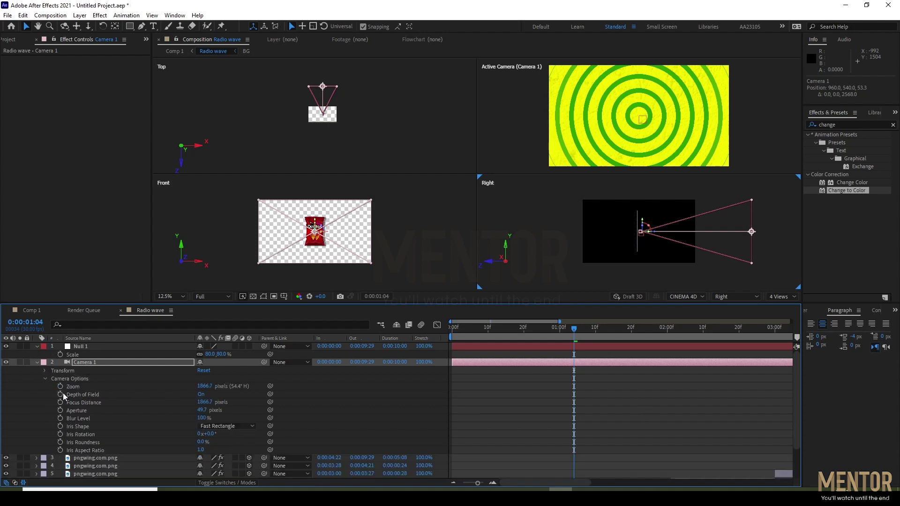
left_click(46, 379)
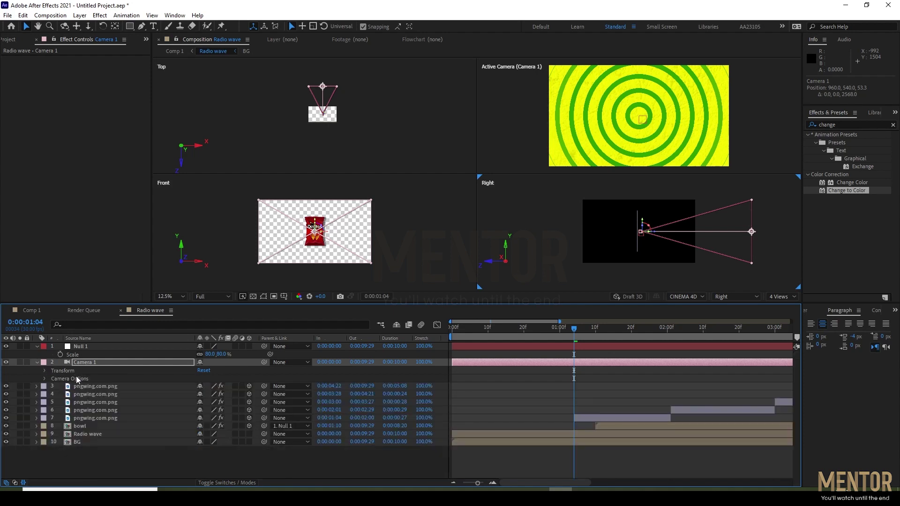
At 0:00:01:10, pull Camera 1 back along Z to -2122.7
key("u")
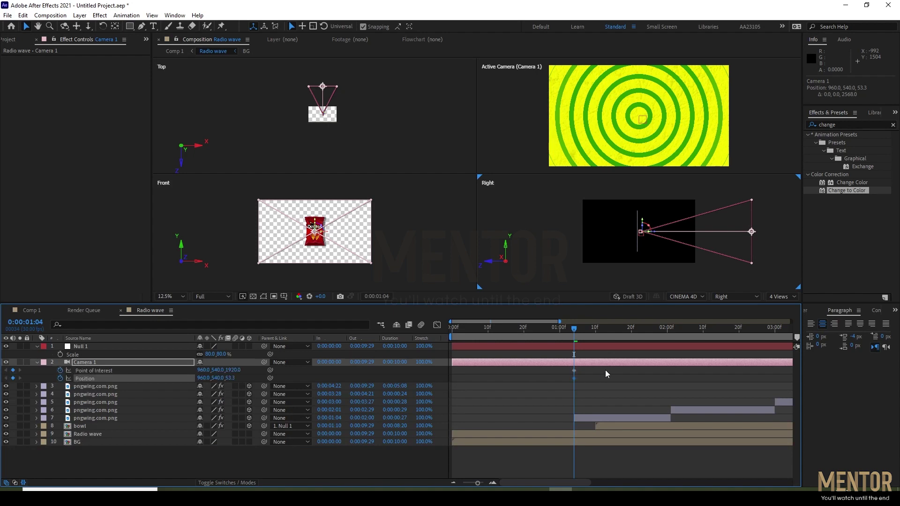
left_click_drag(575, 335, 596, 335)
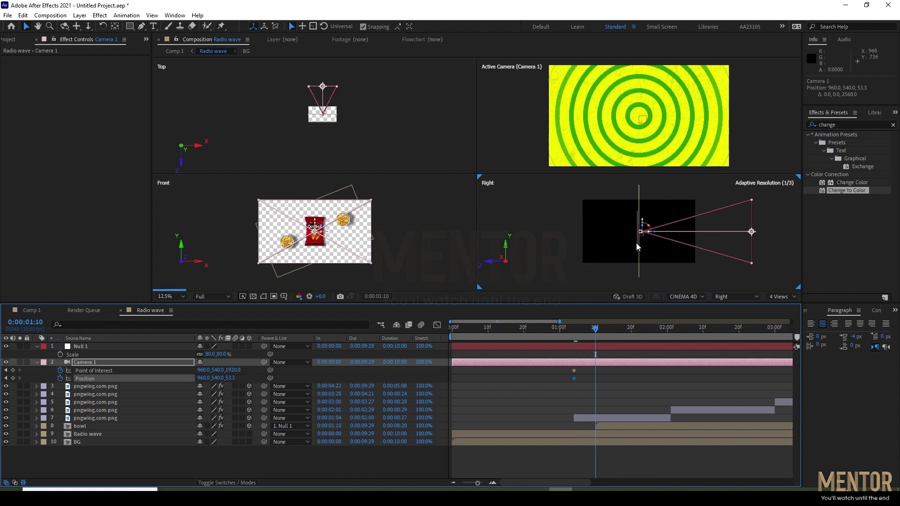
left_click_drag(643, 232, 534, 239)
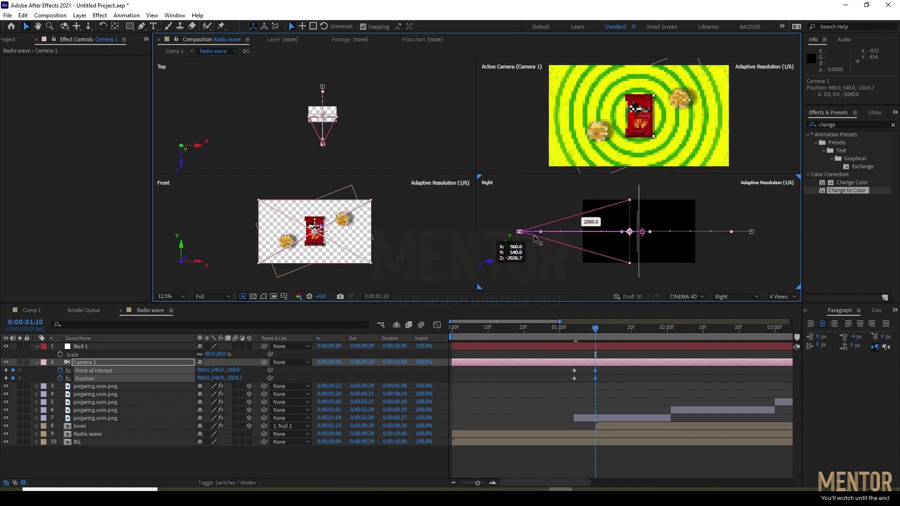
left_click_drag(534, 238, 529, 239)
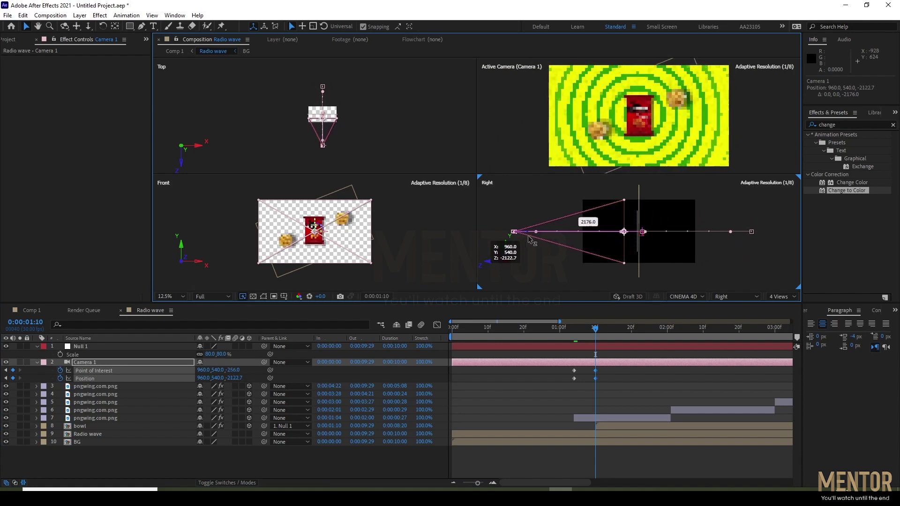
Preview the camera pull-back from the start and from 1:02, then check the close-up at 1:07
key("Home")
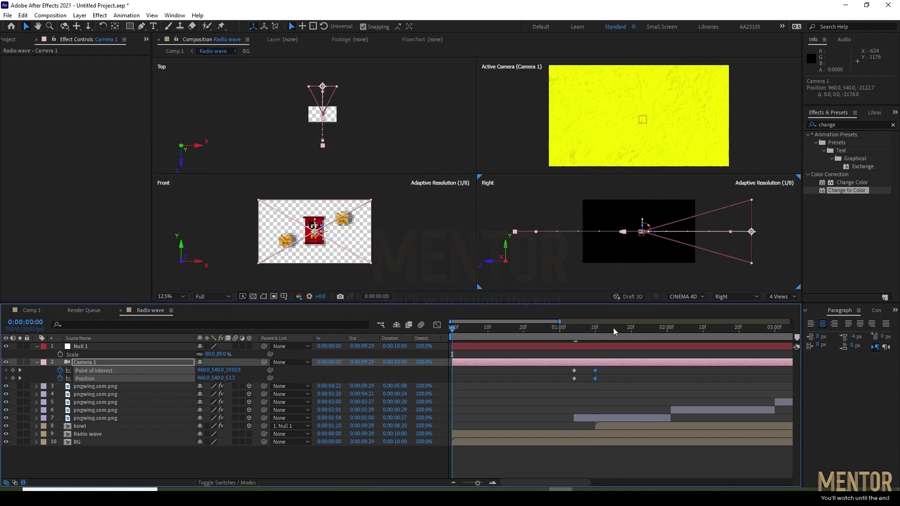
key("space")
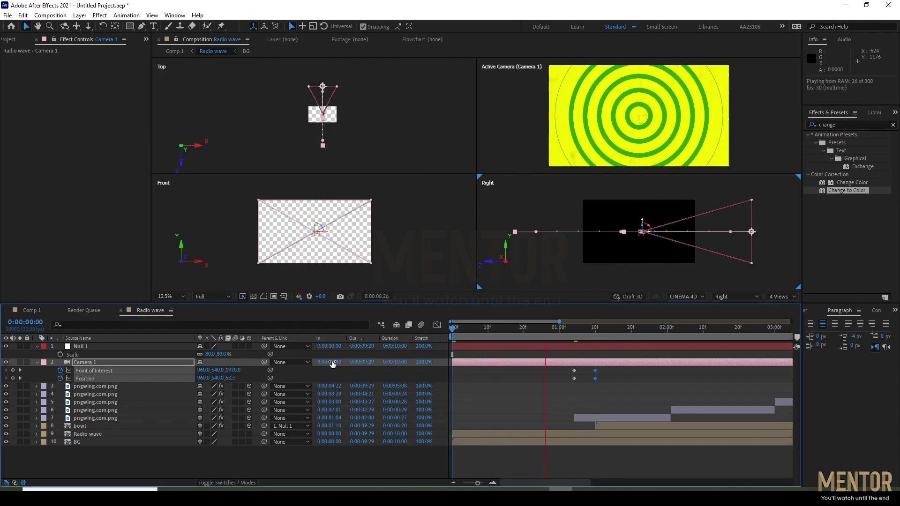
key("space")
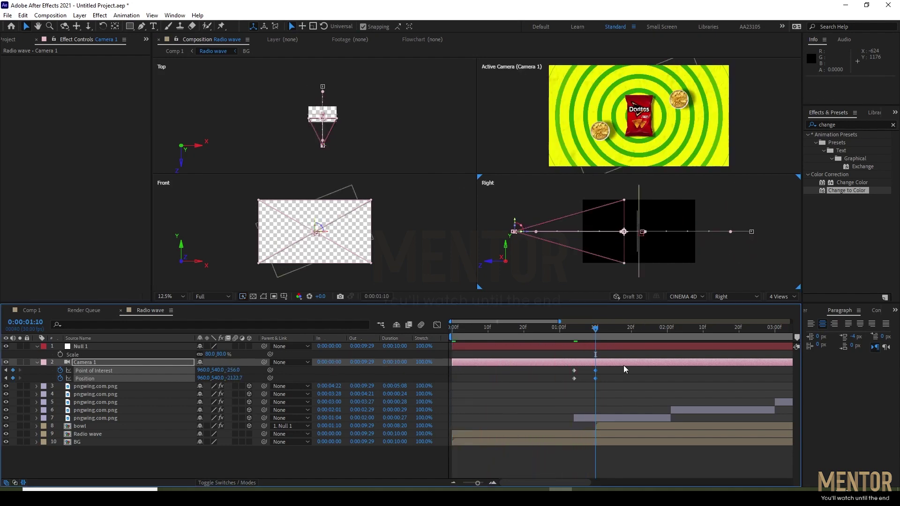
left_click_drag(597, 328, 567, 328)
key("space")
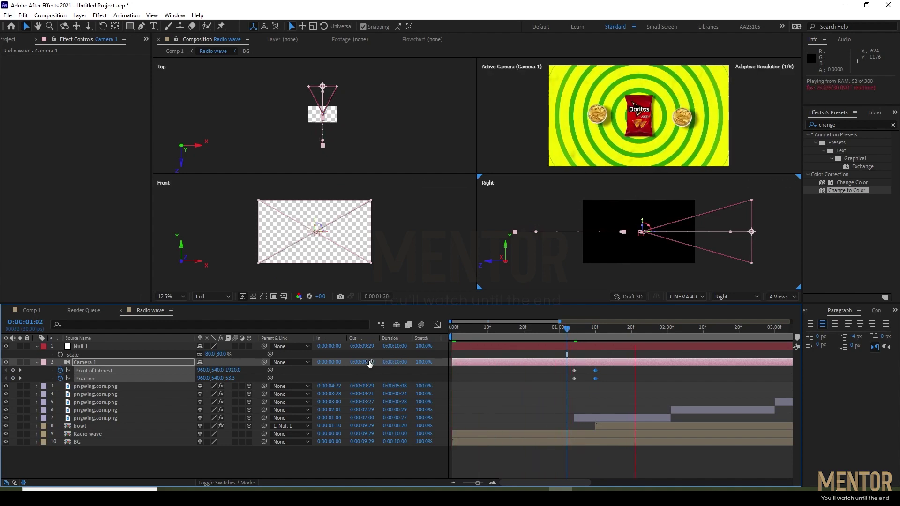
left_click_drag(615, 328, 600, 336)
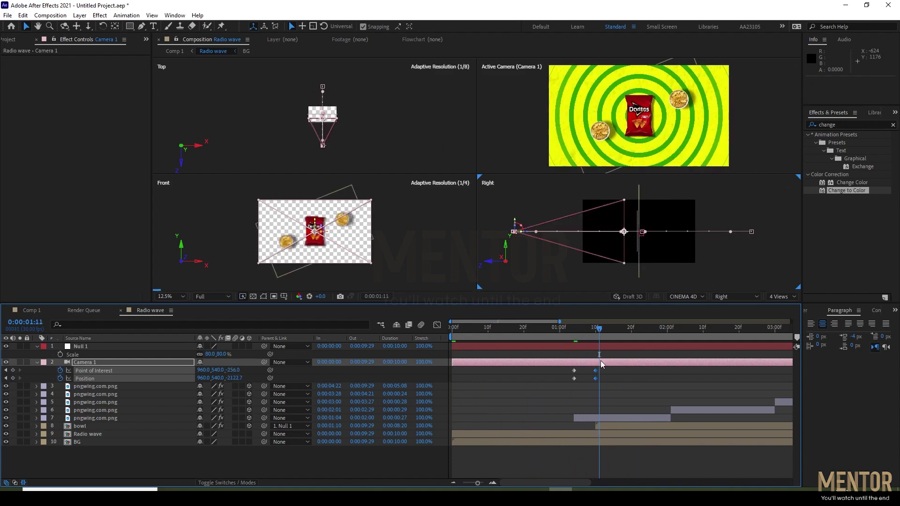
left_click_drag(598, 332, 584, 331)
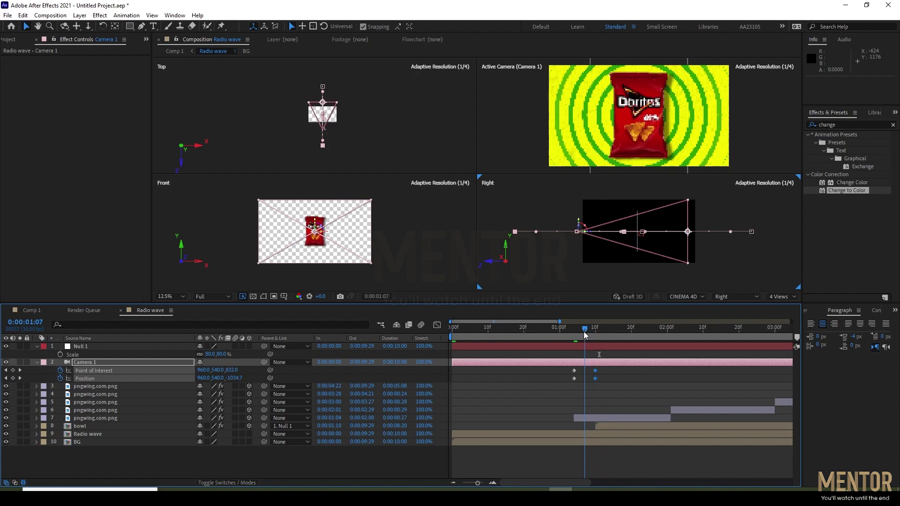
left_click(780, 297)
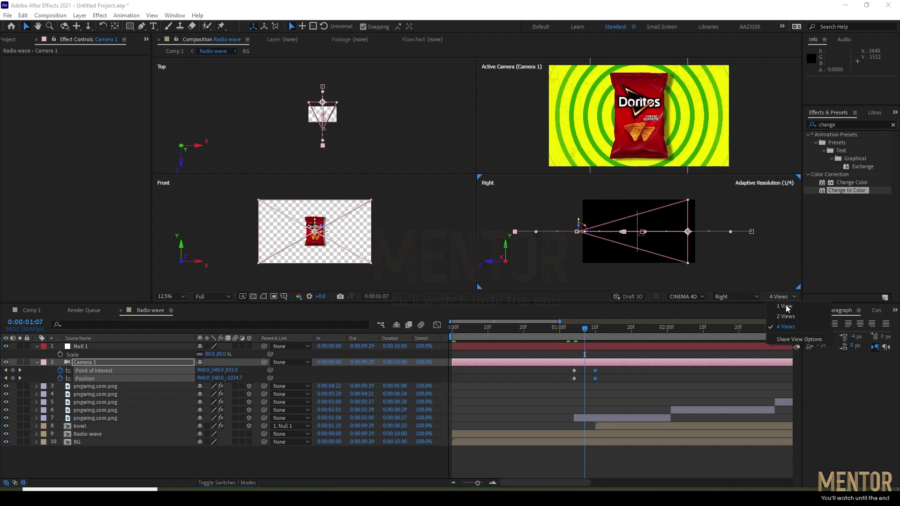
left_click(765, 311)
left_click_drag(581, 328, 415, 341)
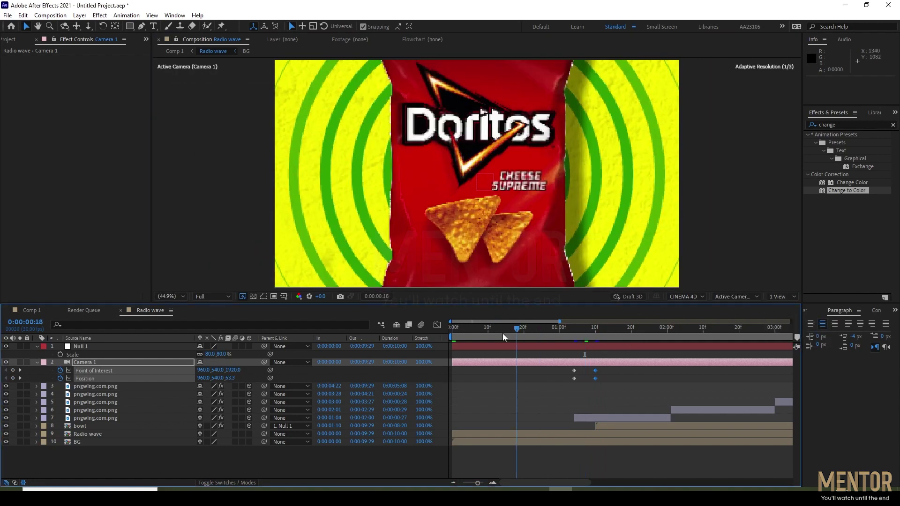
key("space")
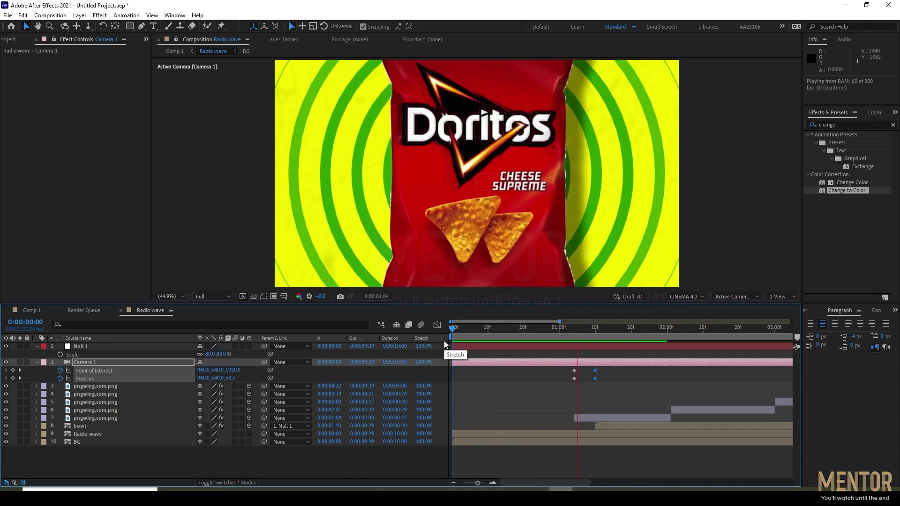
key("space")
left_click_drag(609, 370, 562, 385)
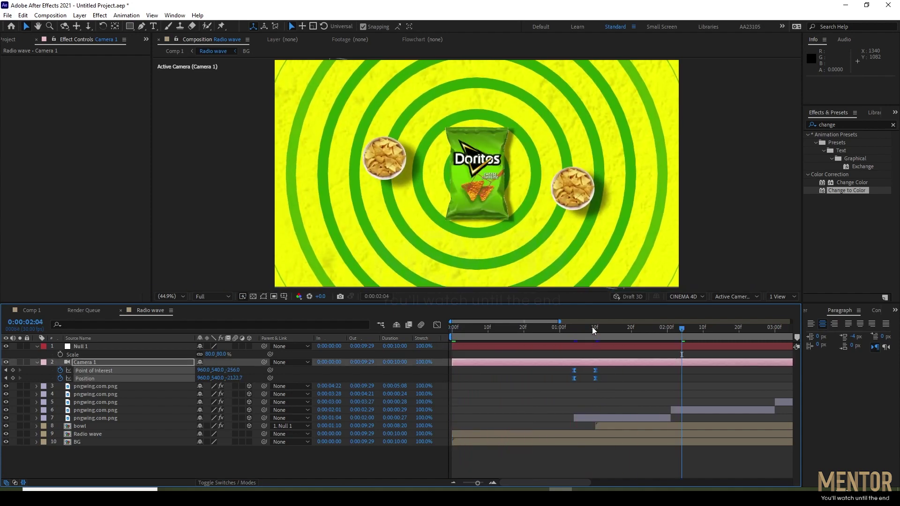
key("Home")
key("space")
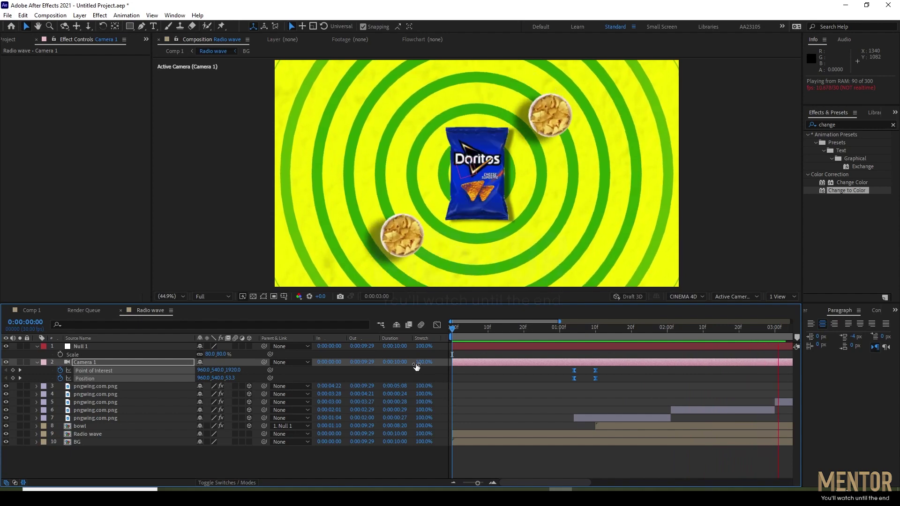
key("space")
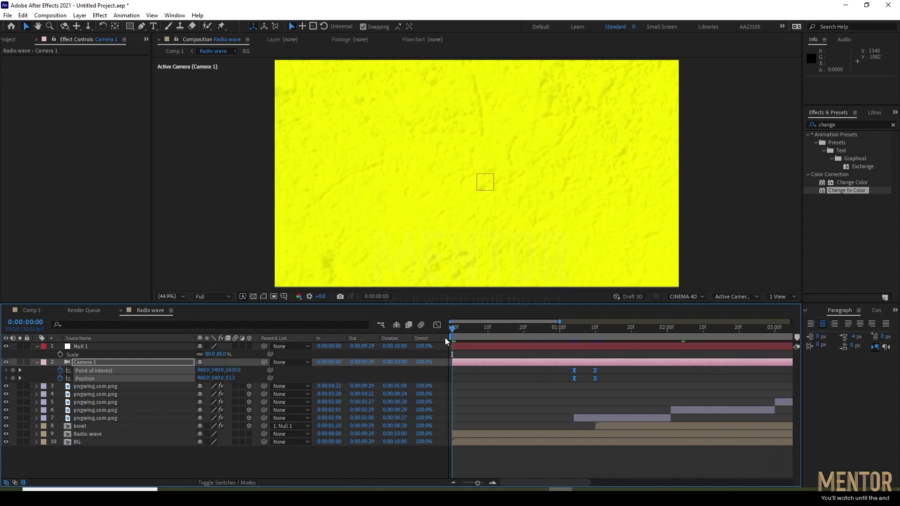
key("space")
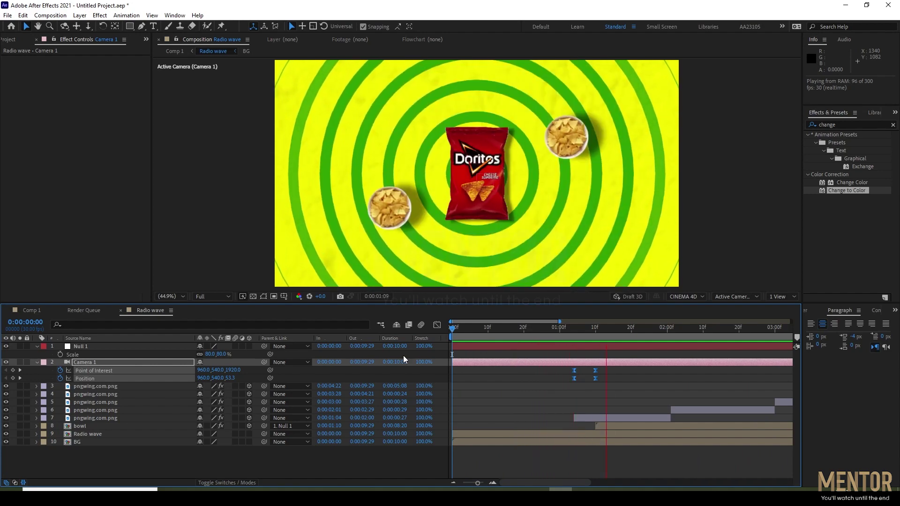
key("space")
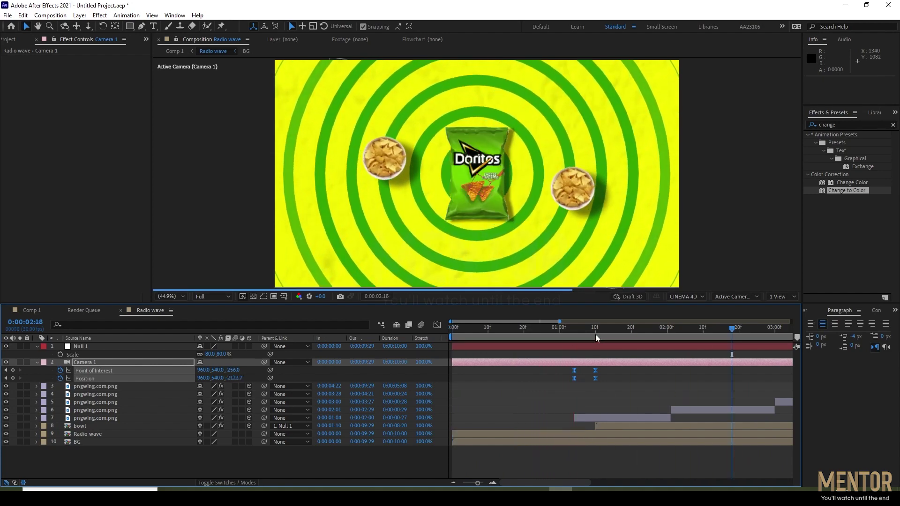
key("space")
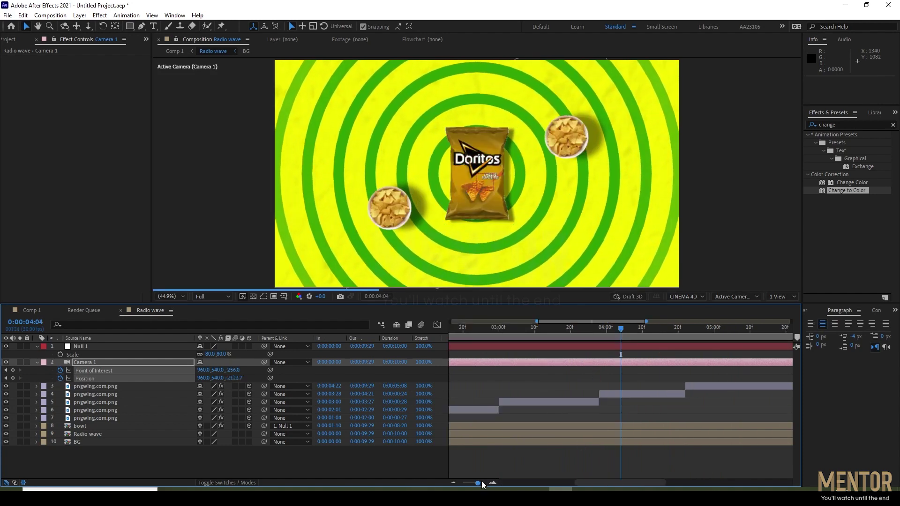
left_click_drag(482, 481, 456, 482)
key("space")
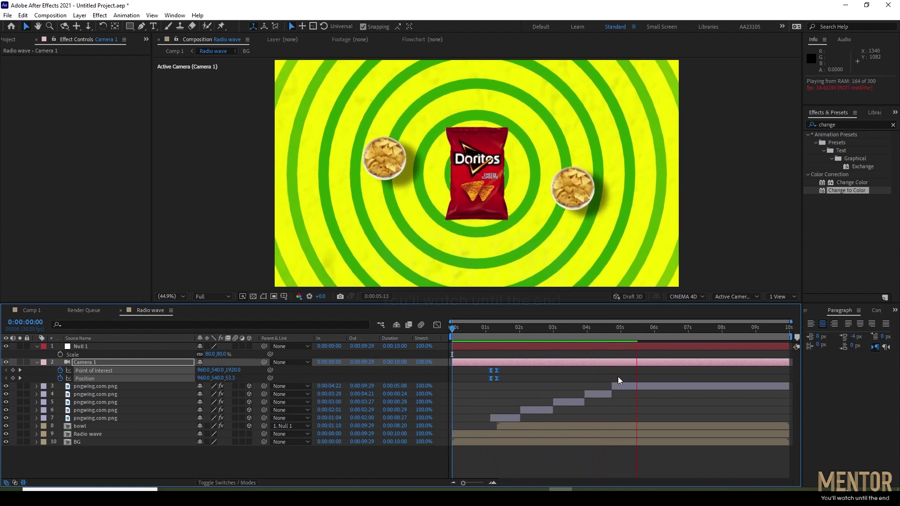
End the work area at 0:00:05:22
left_click(645, 334)
key("n")
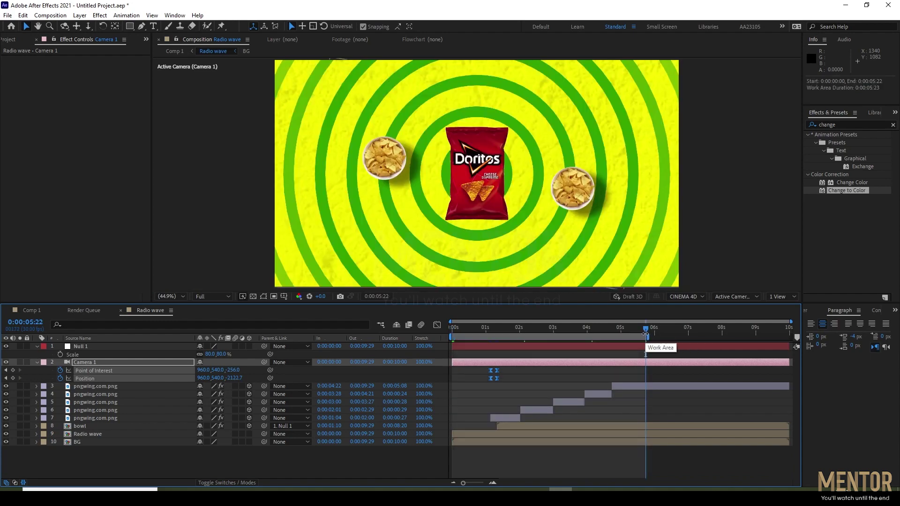
mouse_move(451, 327)
left_mouse_down()
mouse_move(510, 328)
mouse_move(495, 333)
left_mouse_up()
left_click_drag(505, 363, 489, 389)
key("ctrl+z")
Paste the camera push-in keyframes at green bag layer 6's start, 0:00:02:01
mouse_move(498, 379)
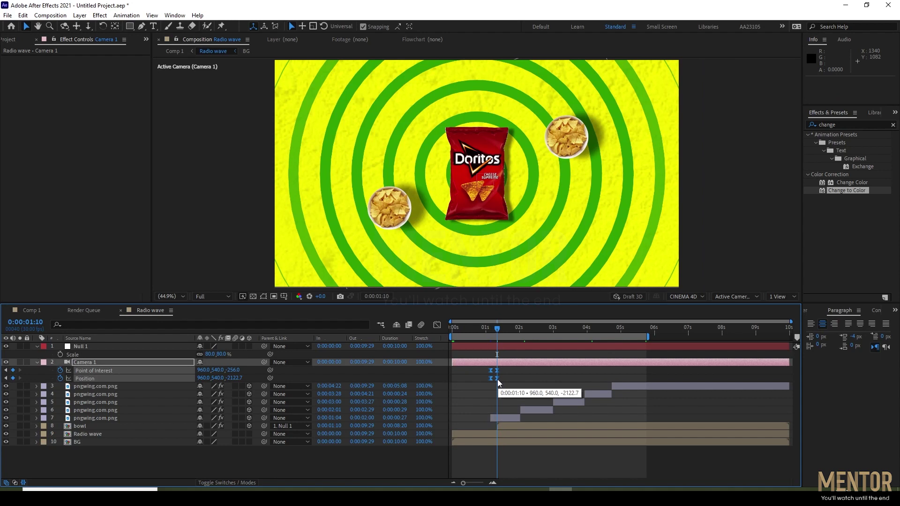
left_click(530, 410)
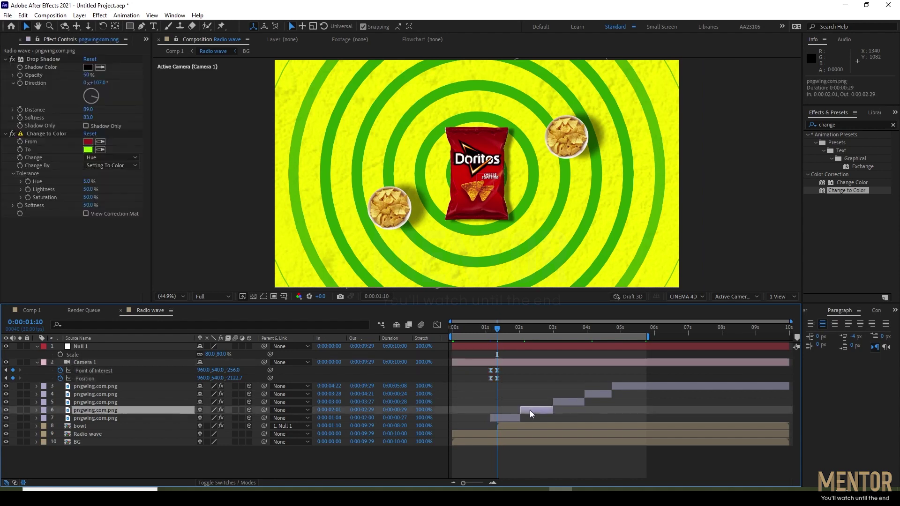
key("i")
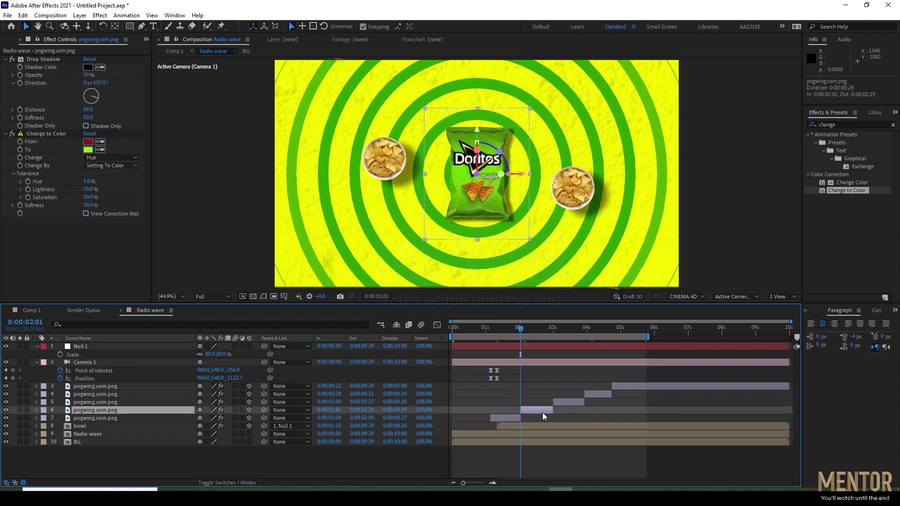
key("ctrl+v")
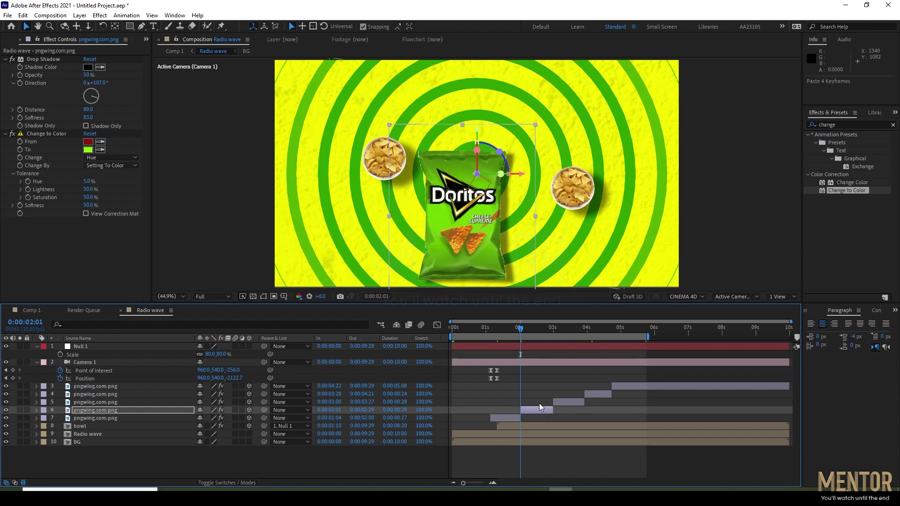
key("ctrl+z")
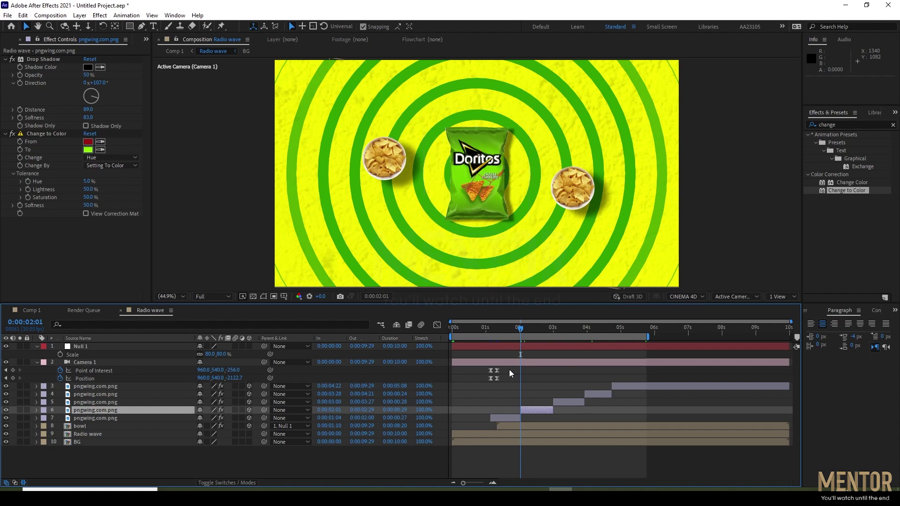
key("ctrl+z")
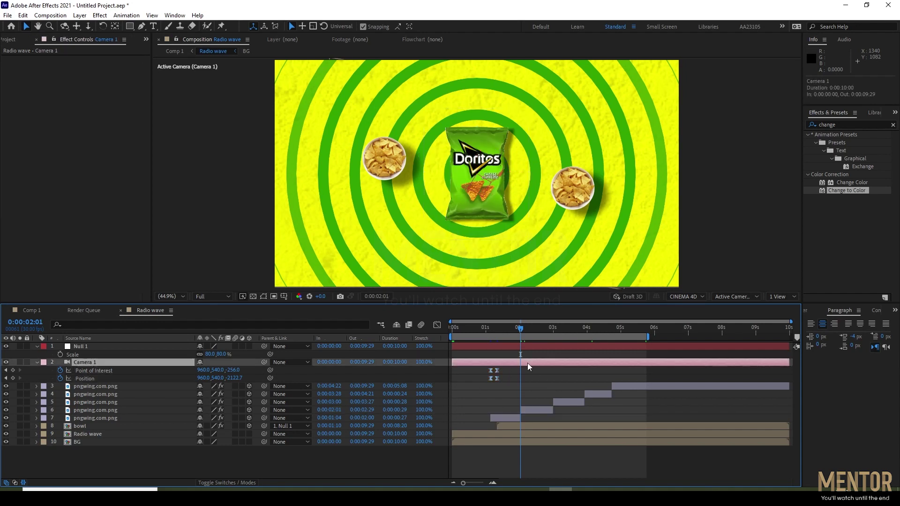
left_click(544, 410)
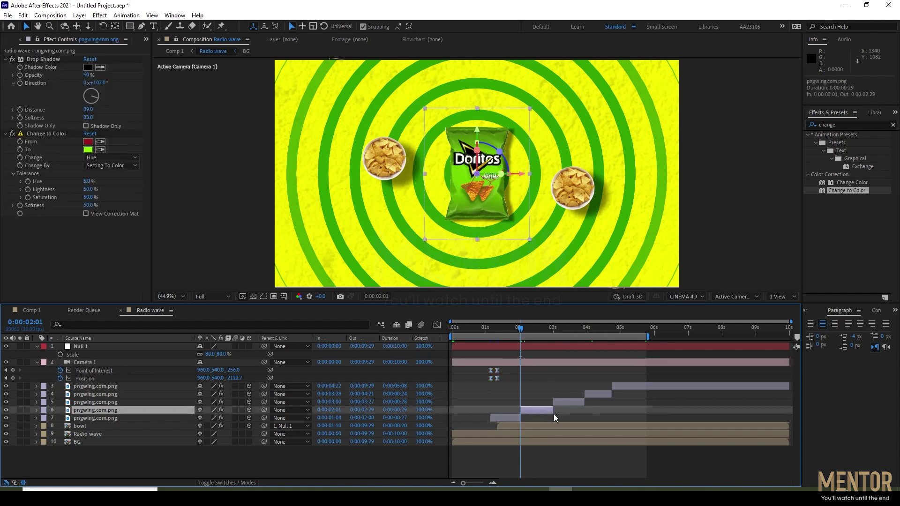
left_click(530, 363)
key("ctrl+v")
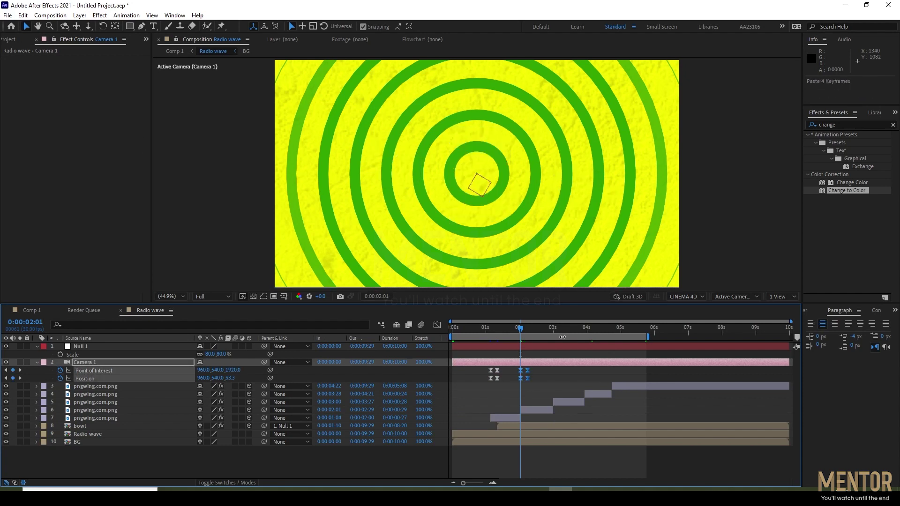
Paste the push-in keyframes at bag layers 5, 4 and 3 starts: 3:00, 3:28 and 4:22
left_click(568, 403)
key("i")
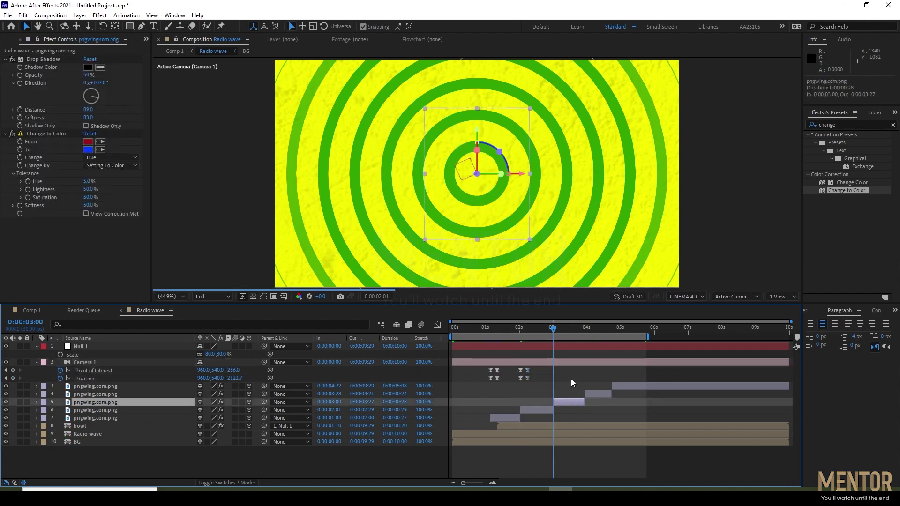
left_click(558, 362)
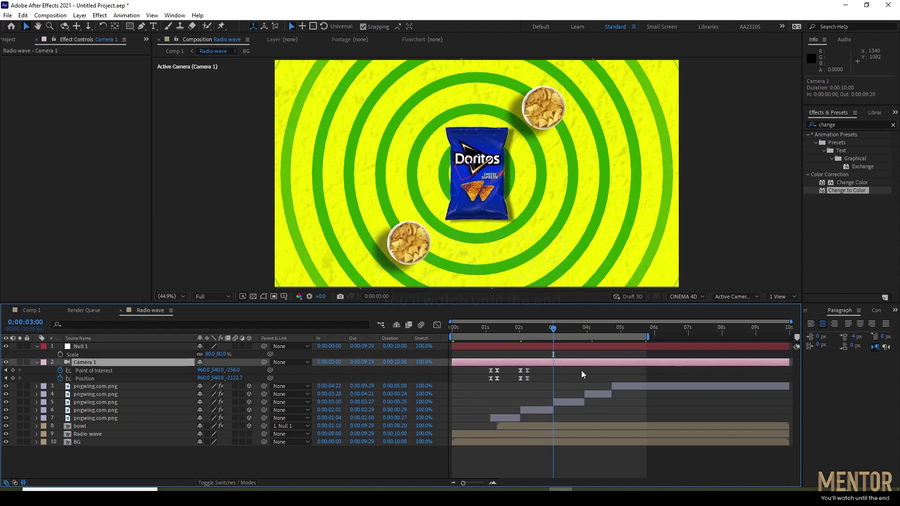
key("ctrl+v")
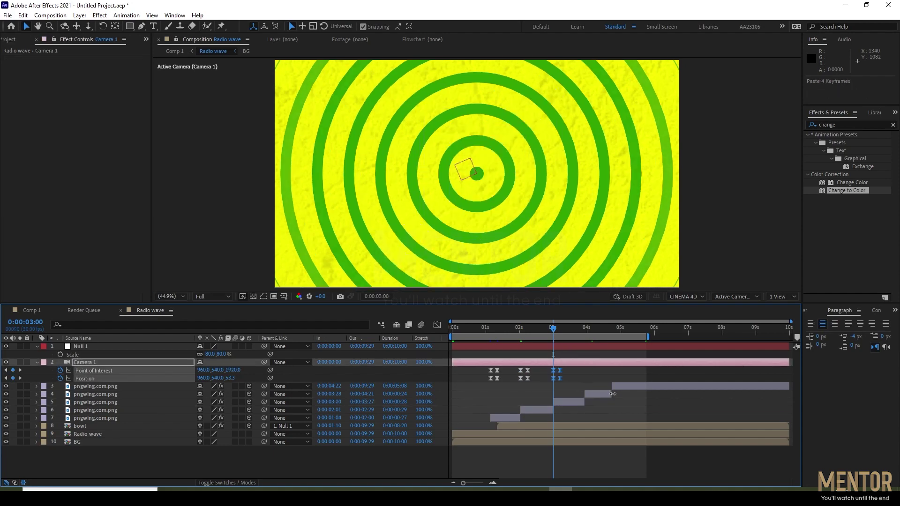
left_click(599, 395)
key("i")
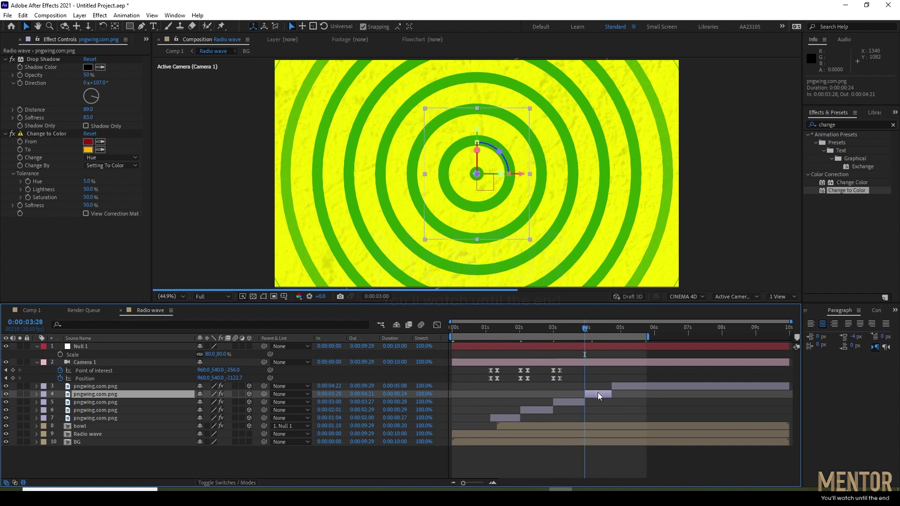
left_click(586, 364)
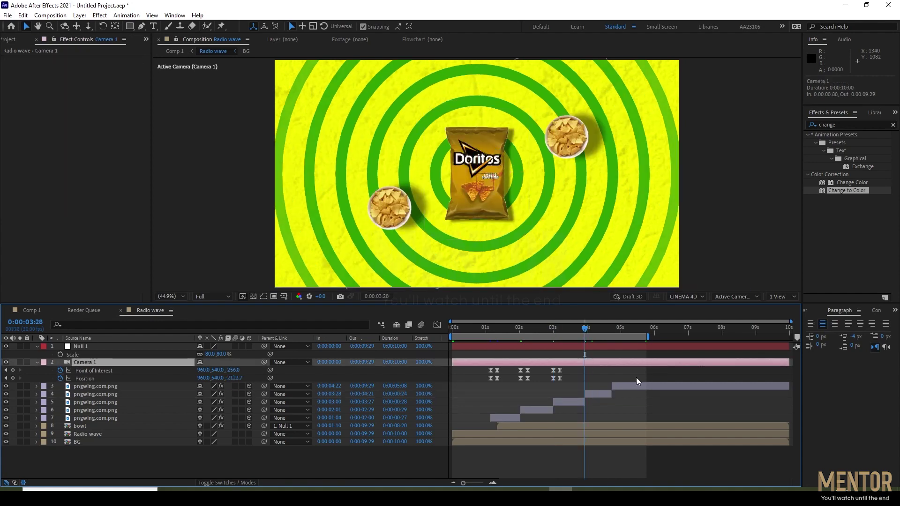
key("ctrl+v")
left_click(623, 387)
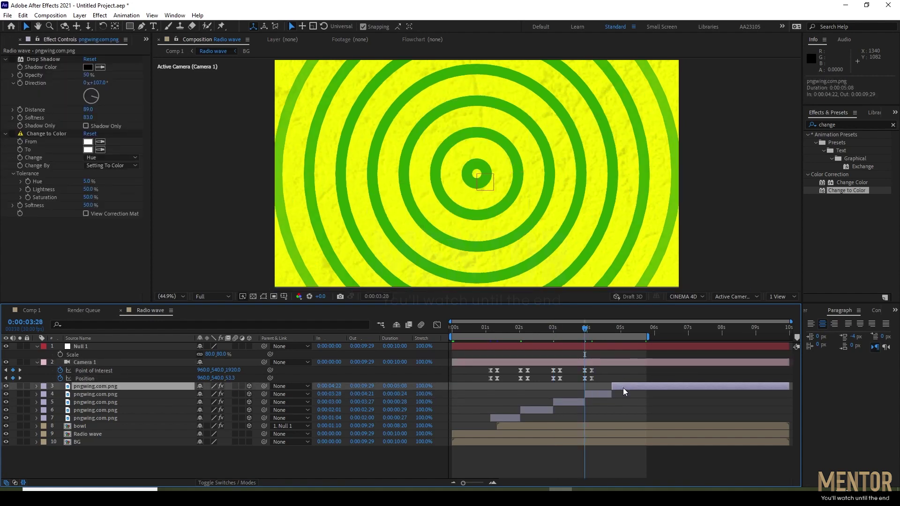
key("i")
left_click(614, 364)
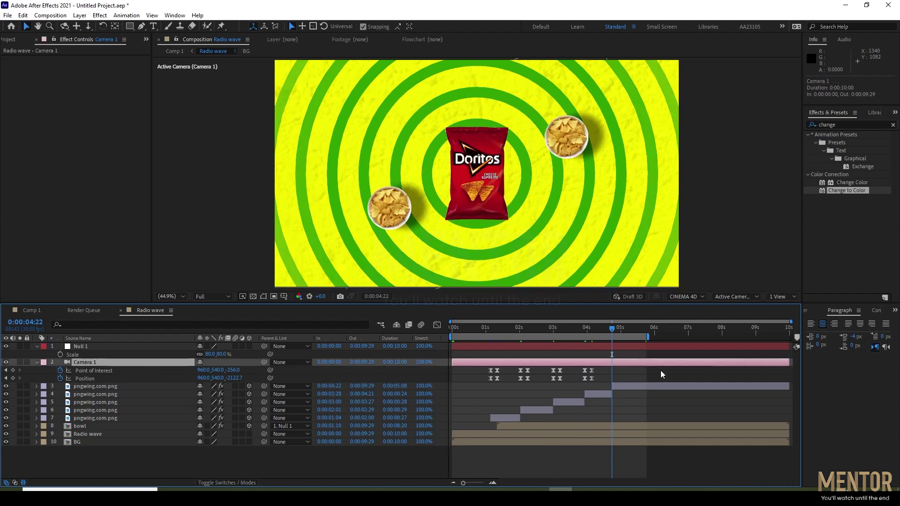
key("ctrl+v")
key("Home")
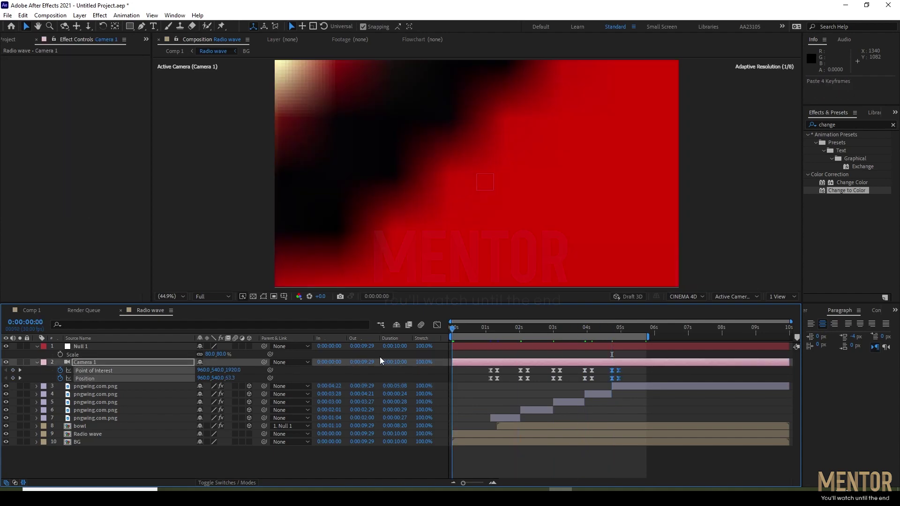
key("space")
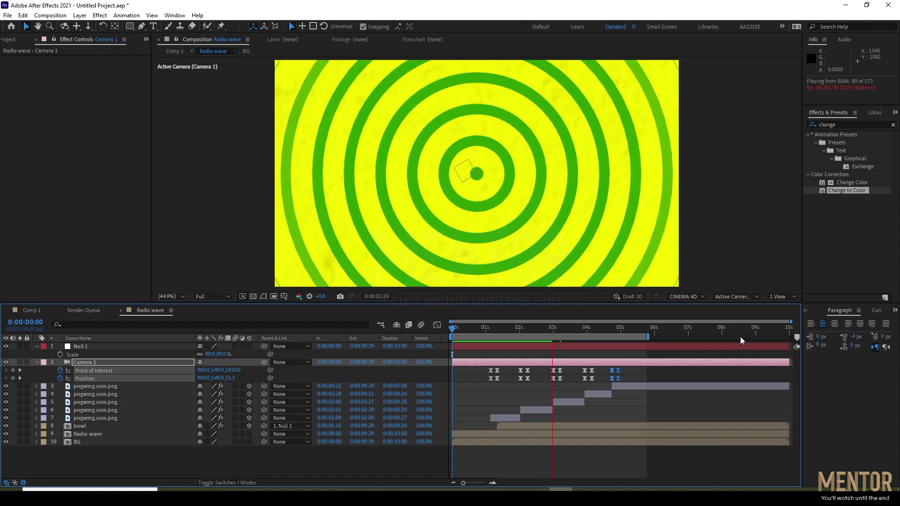
key("space")
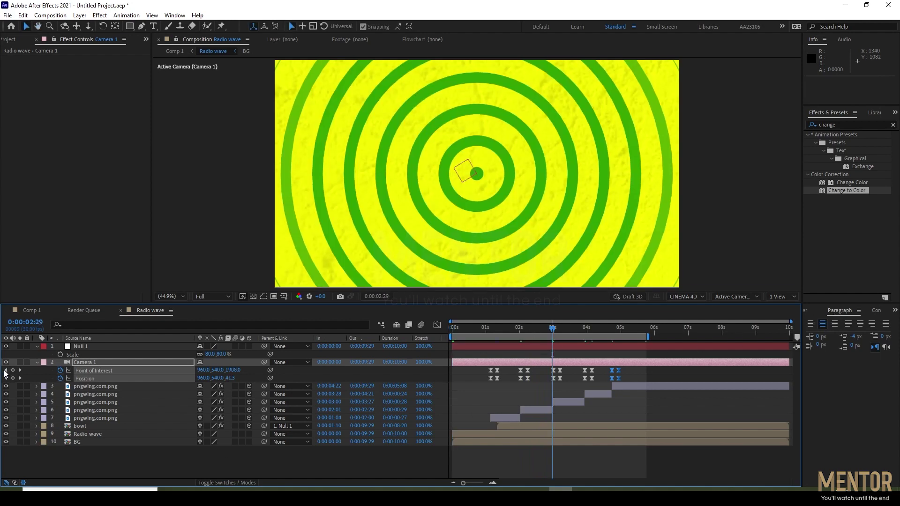
Add a Camera 1 Position and Point of Interest keyframe pair and slide it to 0:00:01:28
left_click(5, 371)
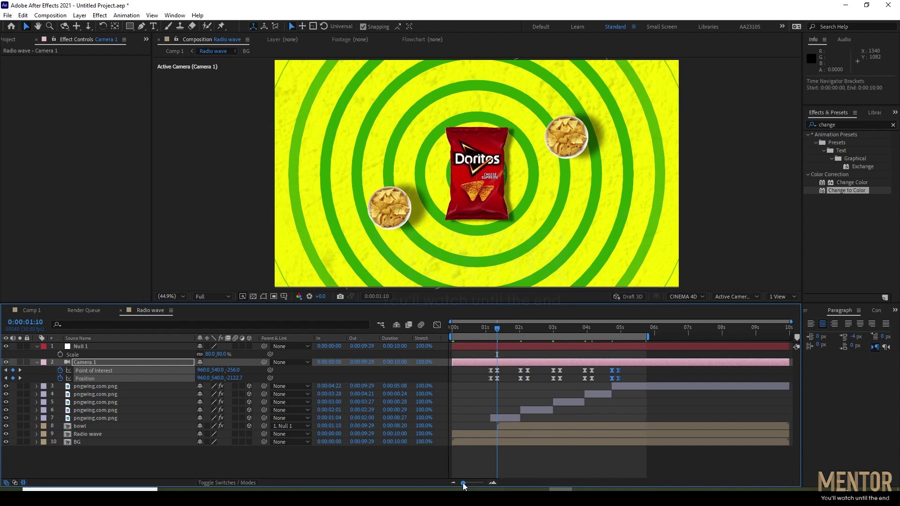
left_click_drag(463, 483, 469, 485)
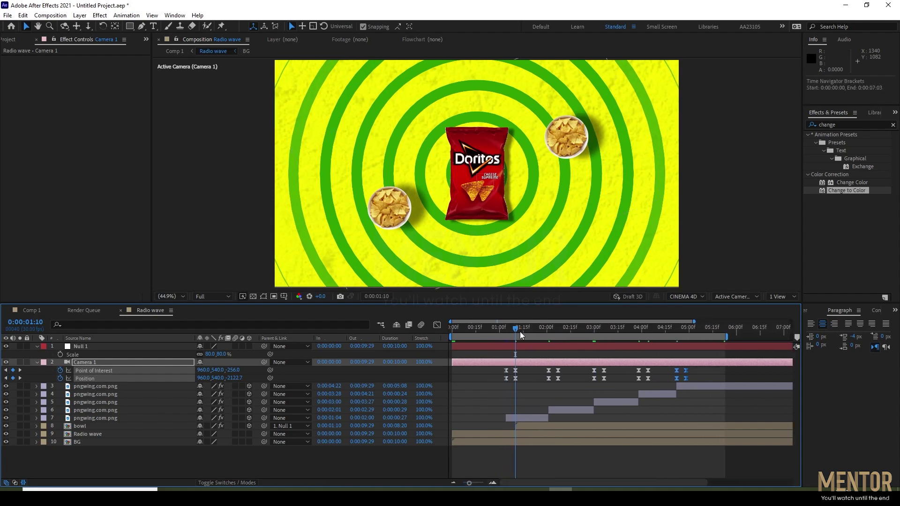
left_click_drag(519, 331, 522, 334)
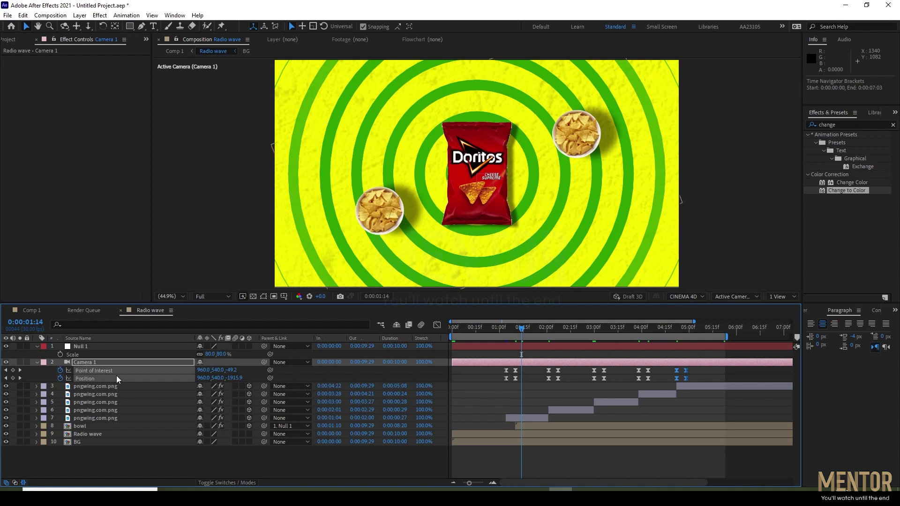
left_click(12, 378)
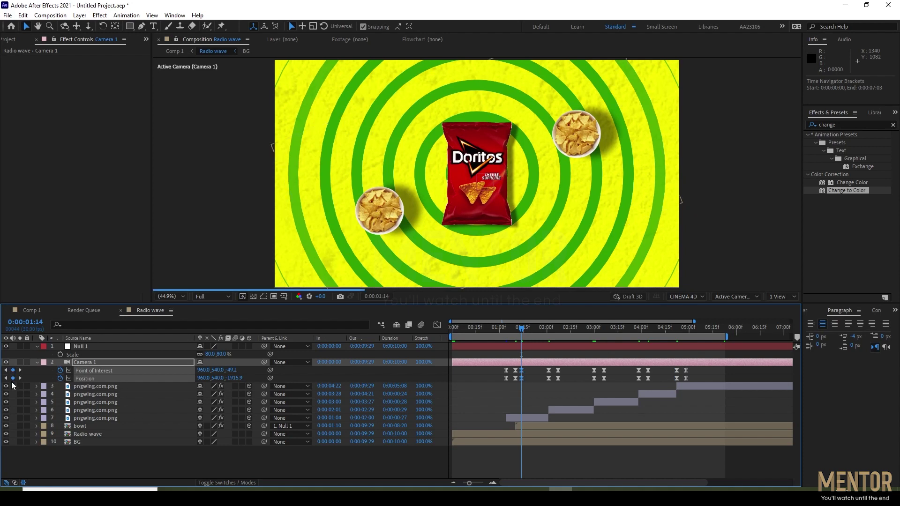
left_click(13, 378)
left_click(13, 370)
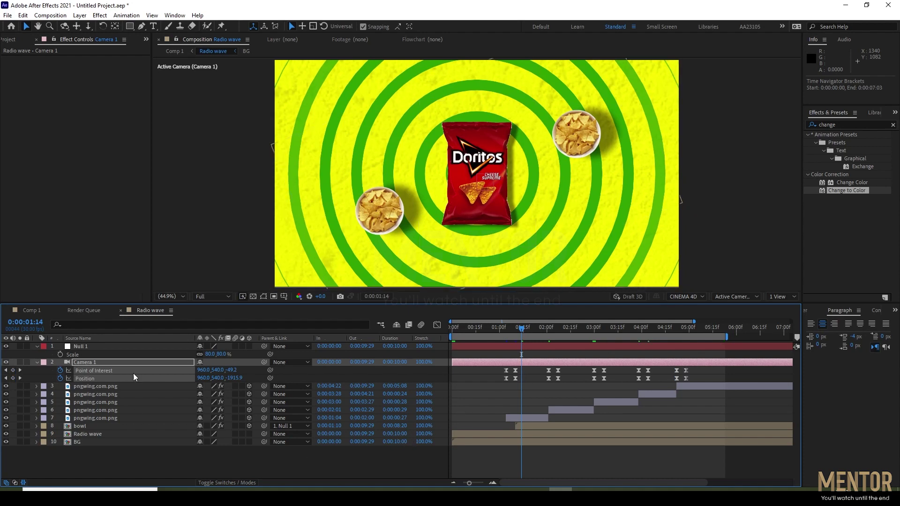
left_click(13, 377)
mouse_move(537, 369)
left_mouse_down()
mouse_move(521, 382)
mouse_move(544, 380)
left_mouse_up()
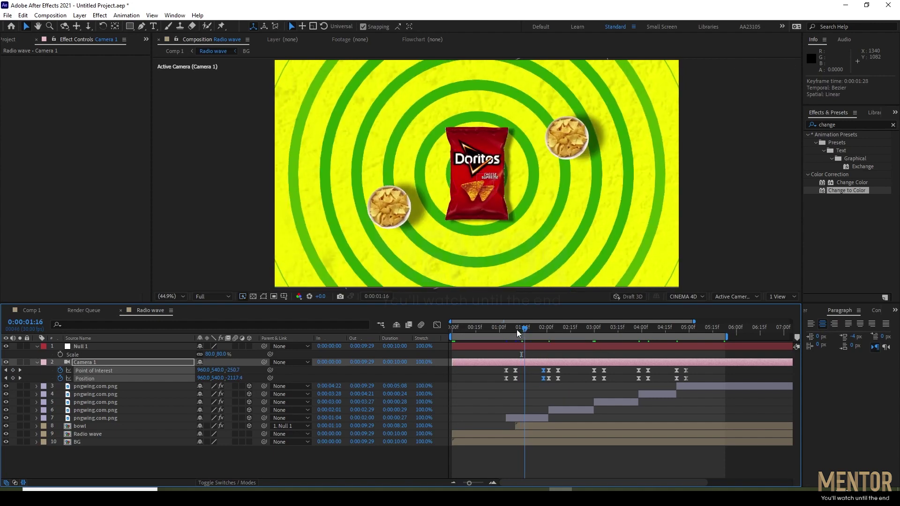
left_click_drag(521, 330, 521, 334)
Copy Camera 1's keyframes and paste them at bag layer 6's end, 0:00:02:29
left_click(582, 410)
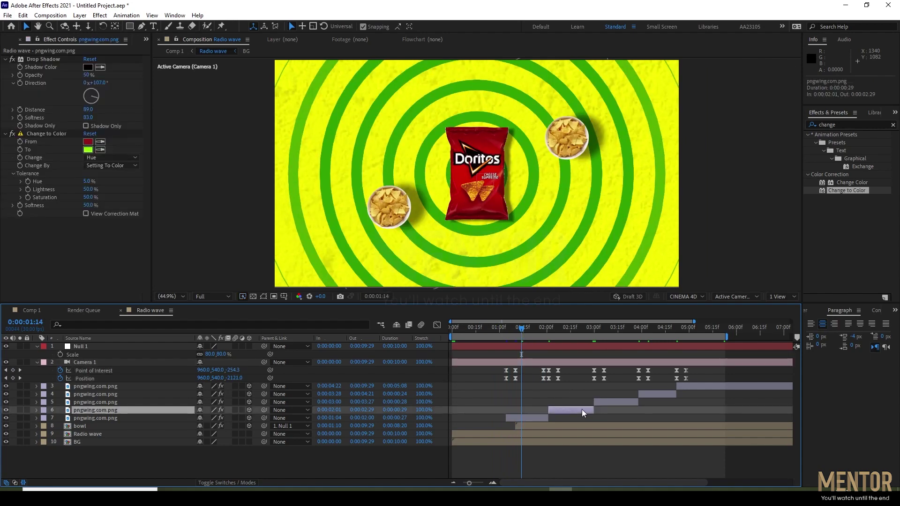
key("o")
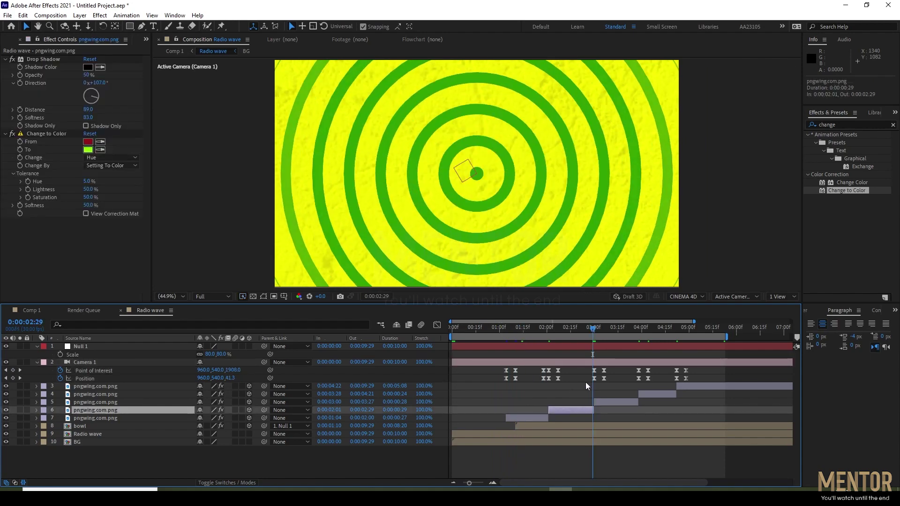
left_click(586, 361)
key("ctrl+v")
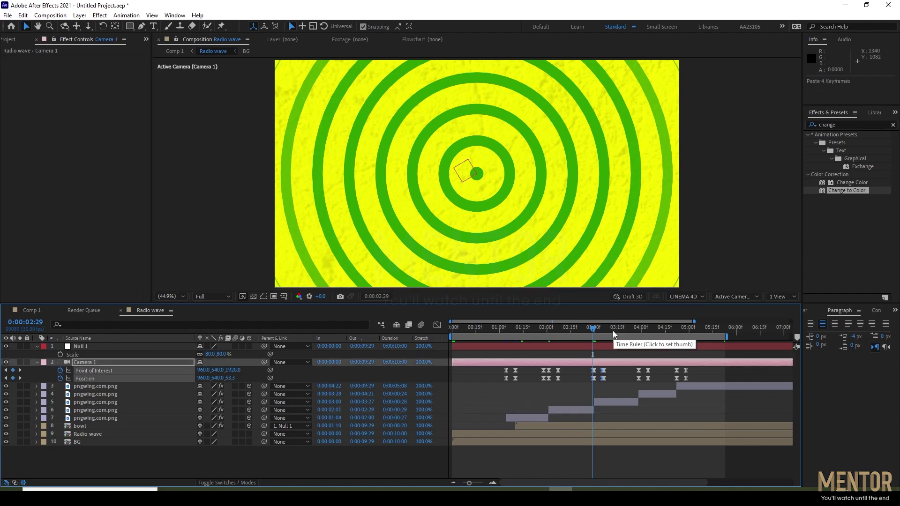
key("ctrl+c")
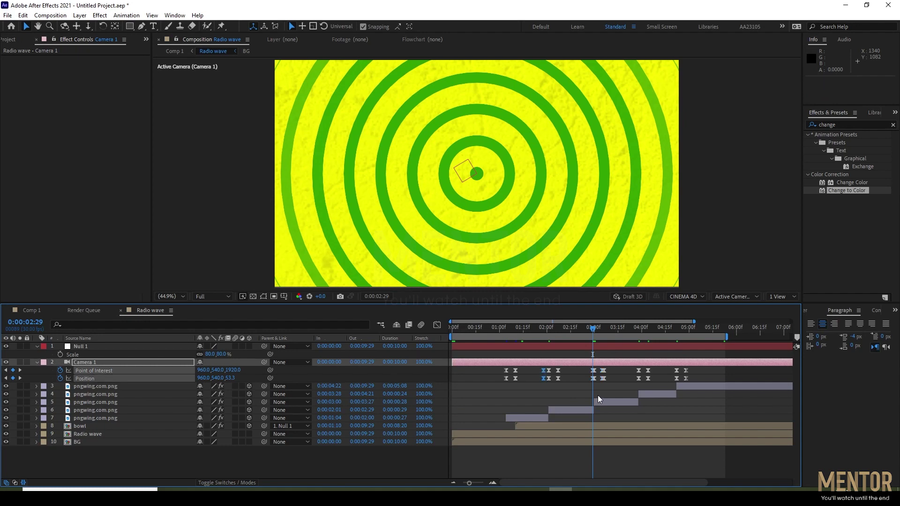
left_click(589, 362)
key("ctrl+v")
Paste the camera keyframes again at 0:00:03:27 and 0:00:04:21
left_click_drag(592, 327, 617, 328)
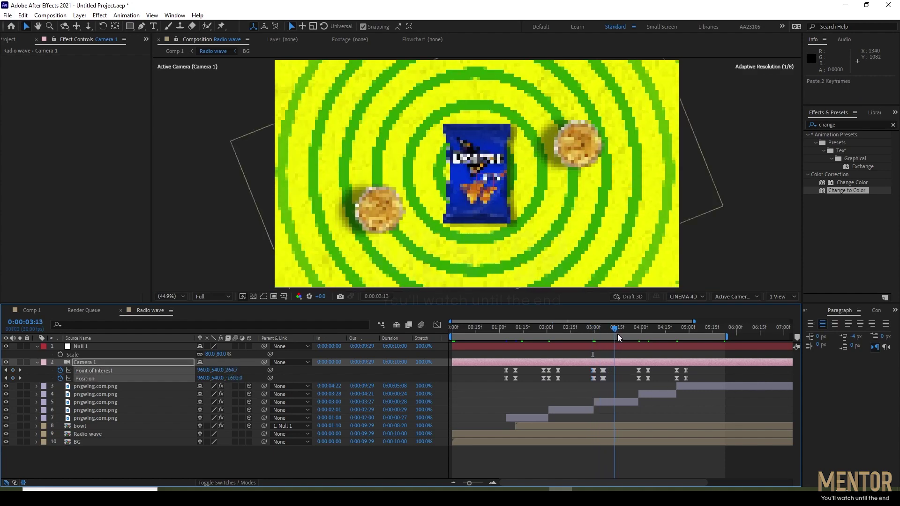
left_click(631, 400)
key("o")
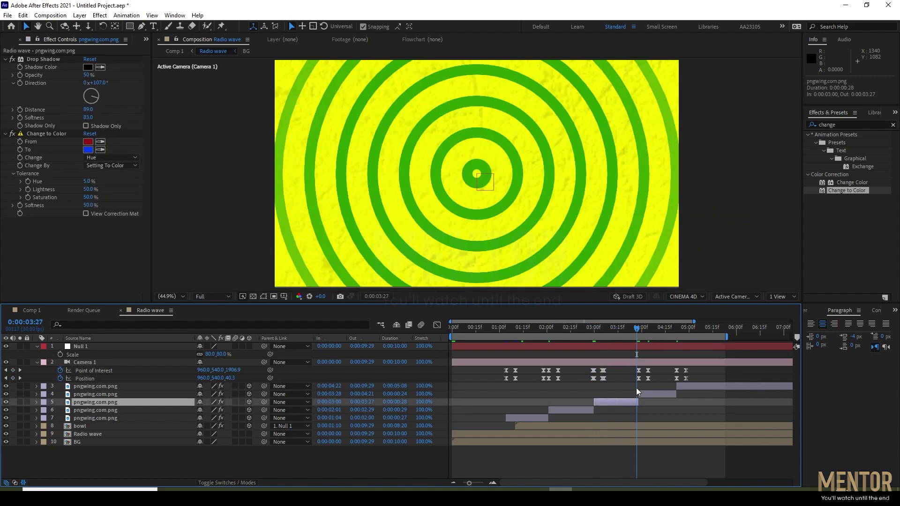
left_click(635, 363)
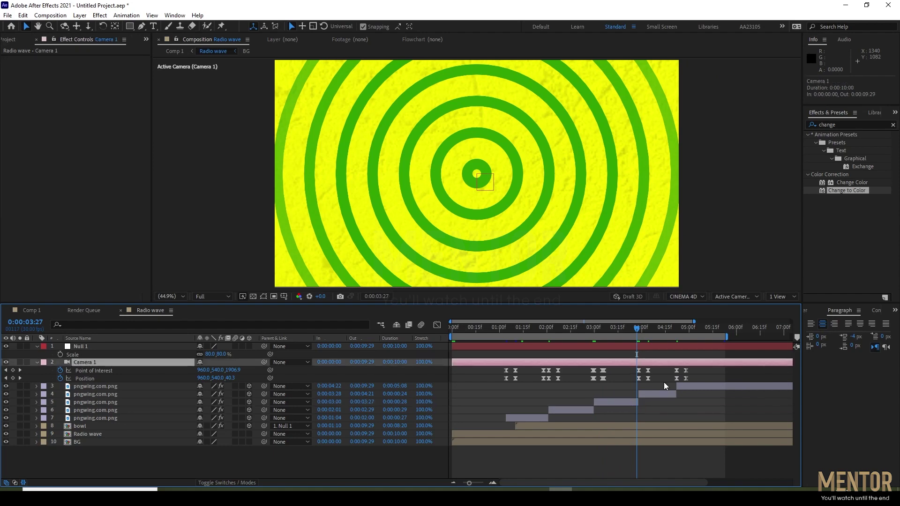
key("ctrl+v")
left_click(672, 328)
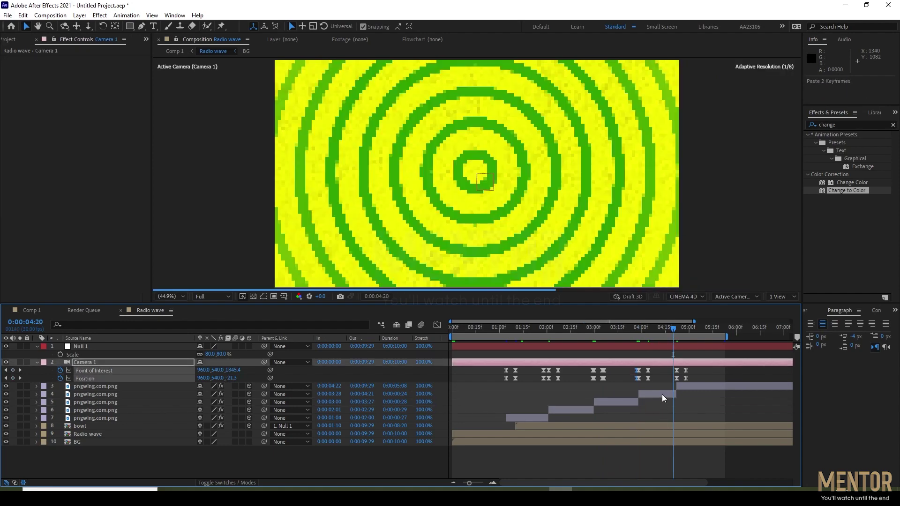
key("Page_Down")
left_click(662, 361)
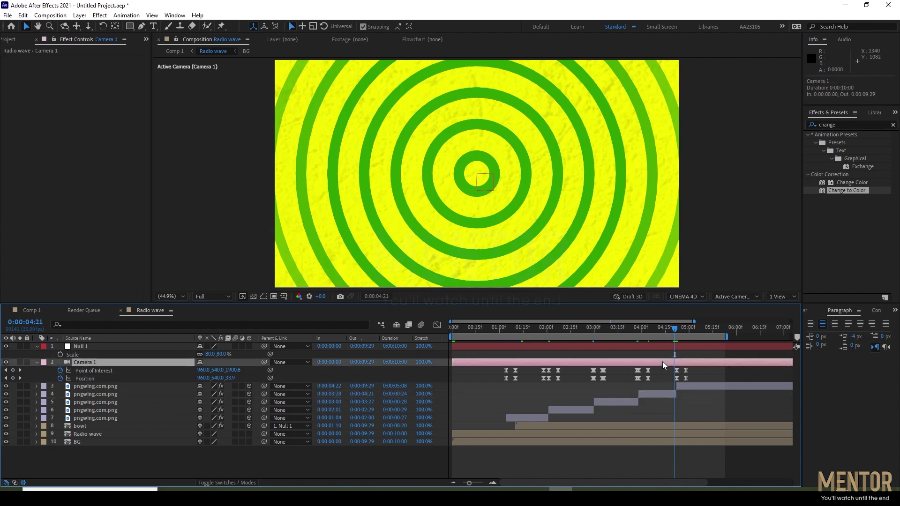
key("ctrl+v")
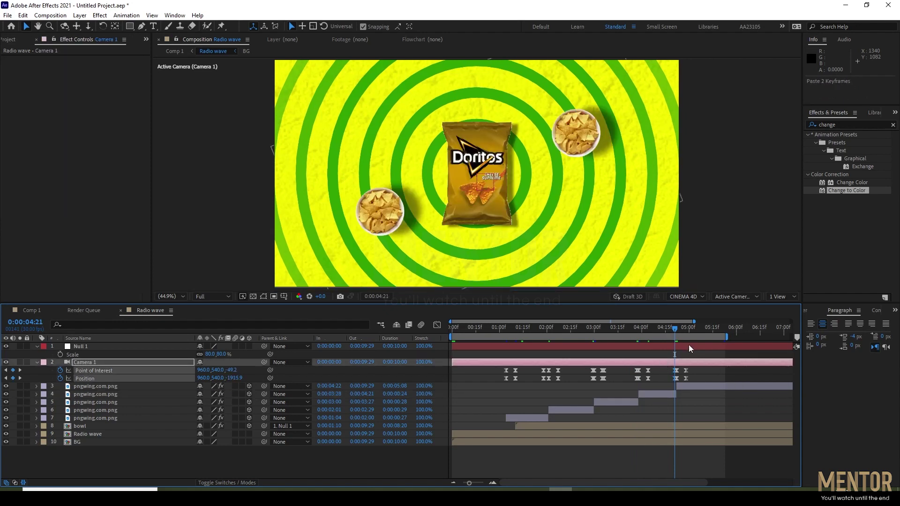
Shift the 4:21 keyframes later, paste another pair at 0:00:05:05, and preview from the start
mouse_move(698, 367)
left_mouse_down()
mouse_move(685, 382)
mouse_move(700, 381)
left_mouse_up()
left_click(684, 331)
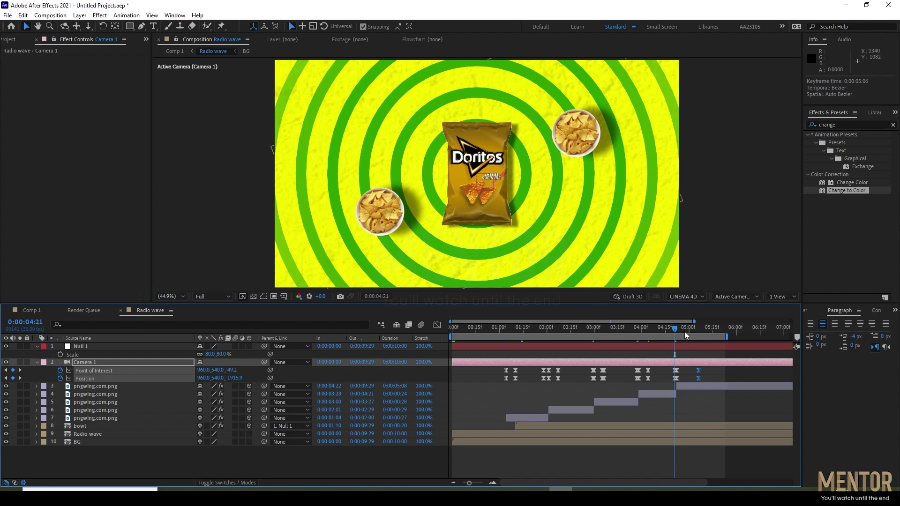
left_click_drag(688, 328, 696, 331)
left_click(699, 364)
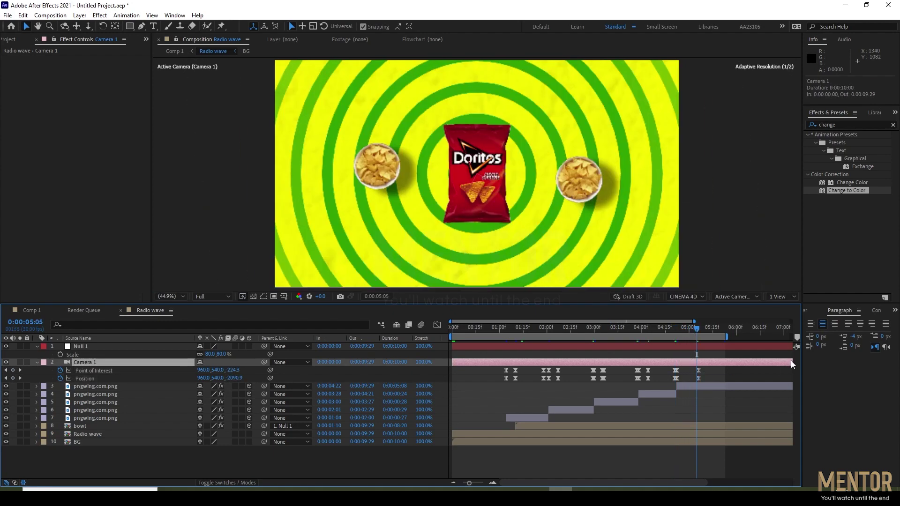
key("ctrl+v")
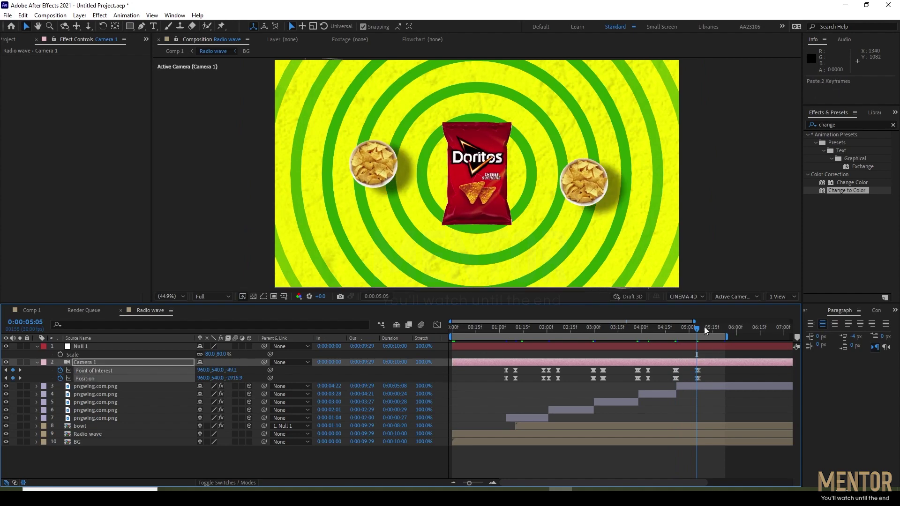
key("Home")
key("space")
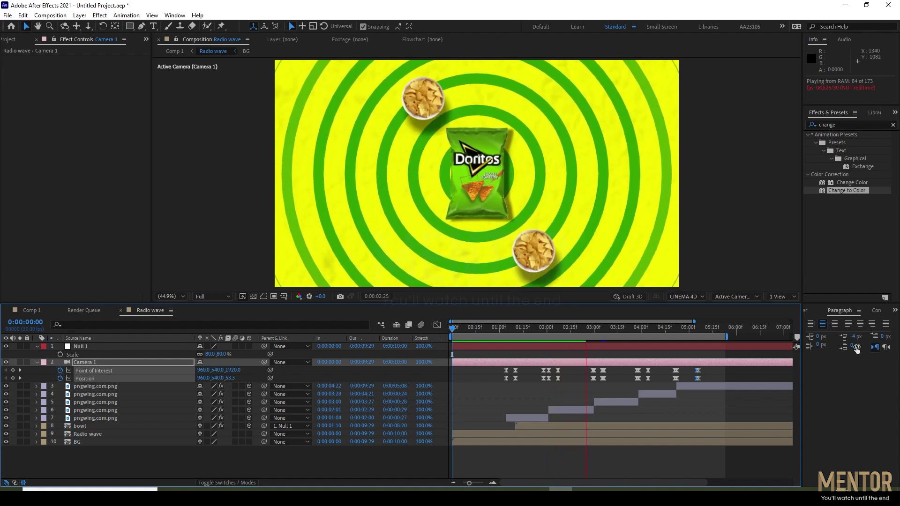
Collapse Camera 1's animated properties after watching the push-in preview
left_click(37, 362)
Select the bowl layer, fit the frame in the viewer, and preview the animation
left_click(118, 401)
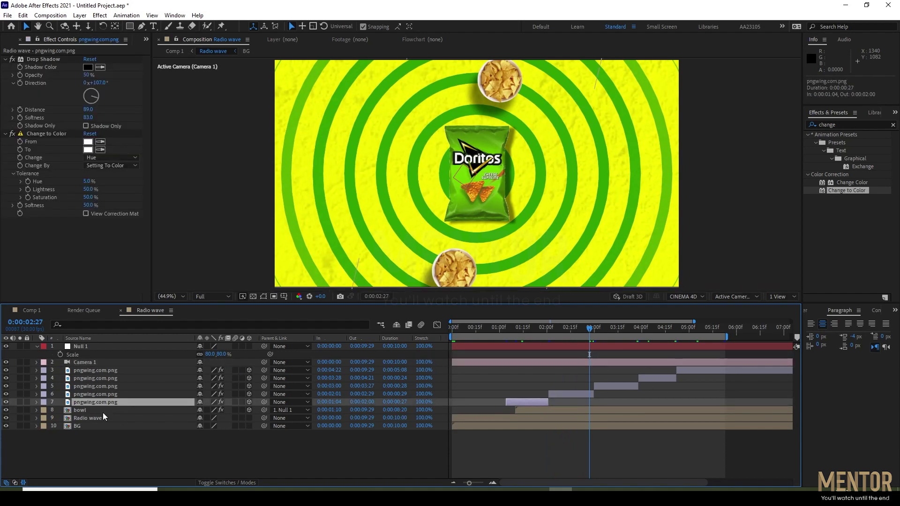
left_click(102, 411)
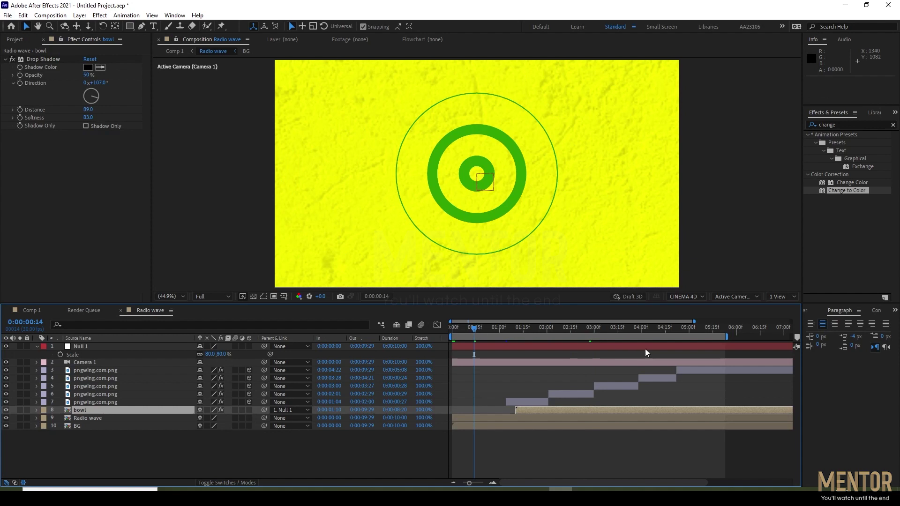
key("comma")
key("comma")
key("space")
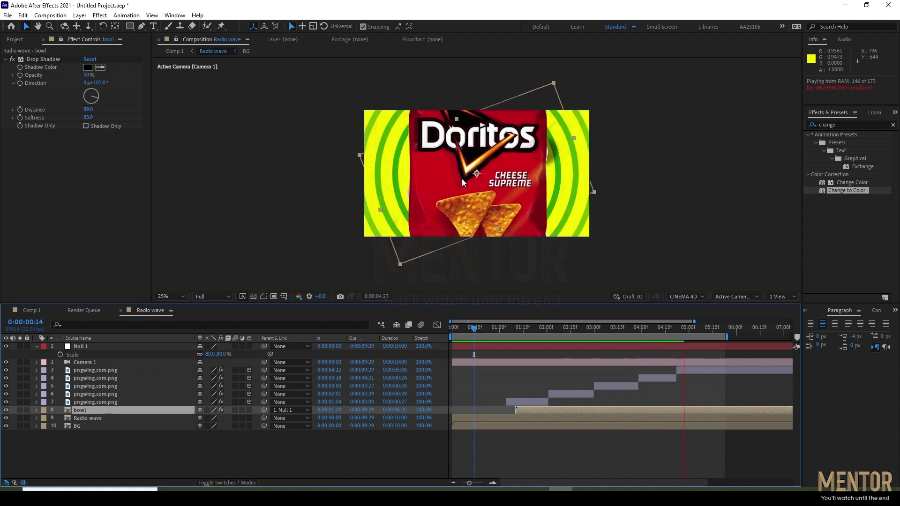
key("space")
Reveal the bowl layer's Rotation (0x-21.8°) and scrub around 1:08 to check the orbit
left_click(468, 331)
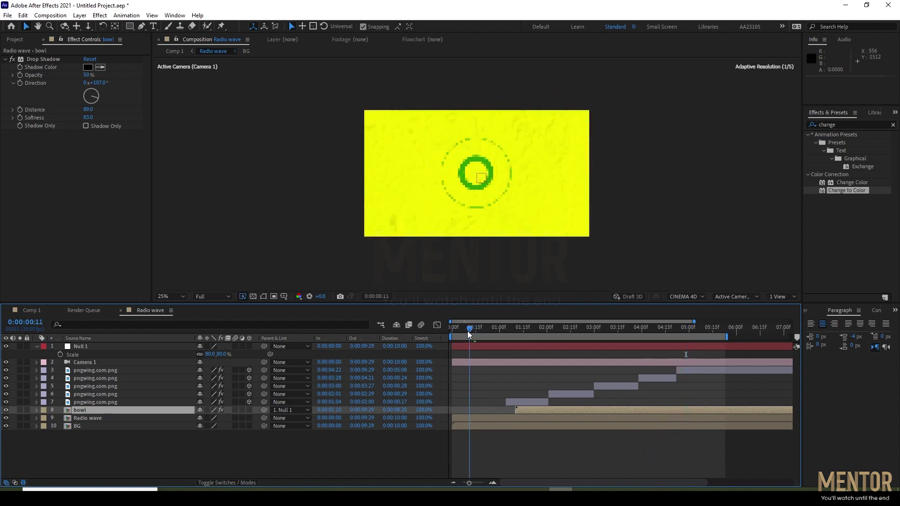
left_click_drag(468, 331, 511, 334)
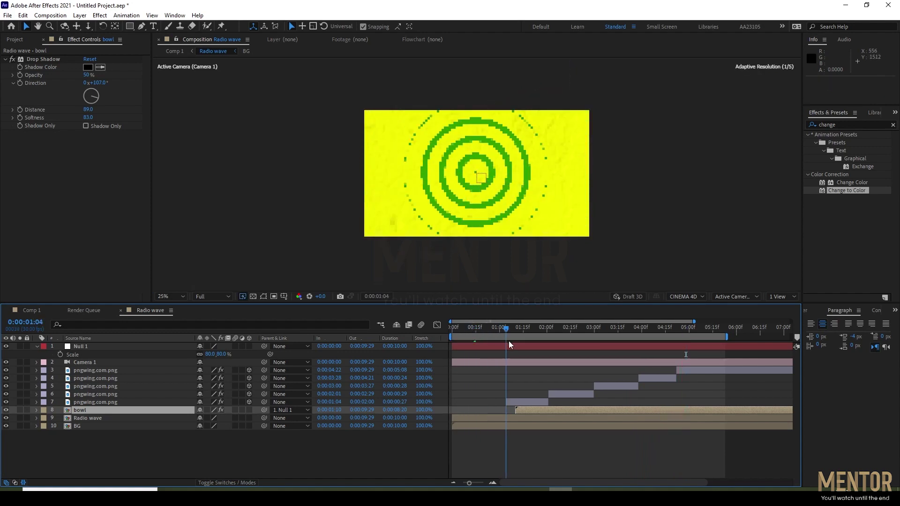
left_click(88, 412)
key("r")
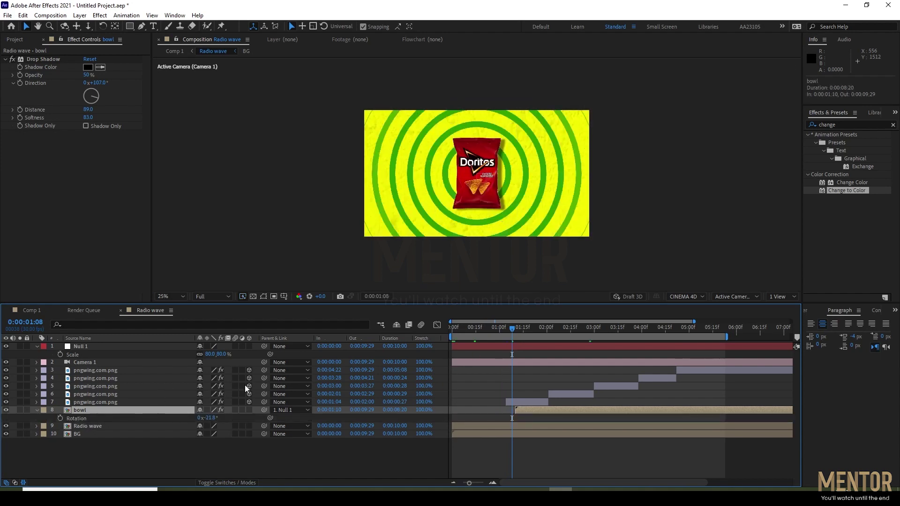
left_click_drag(523, 331, 534, 336)
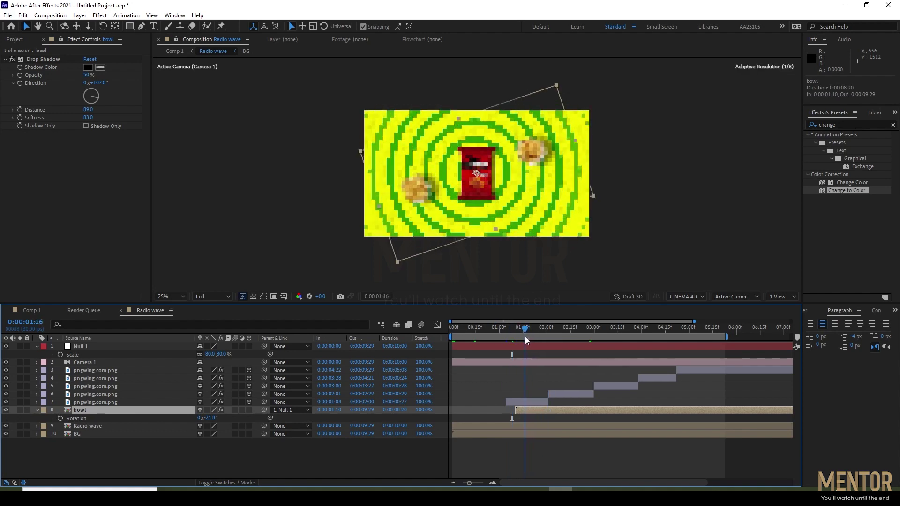
left_click_drag(533, 336, 531, 337)
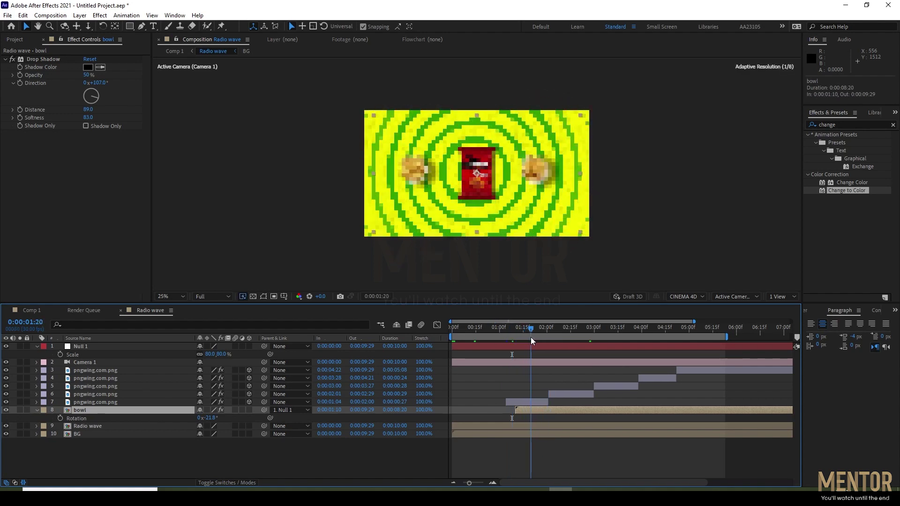
double_click(77, 412)
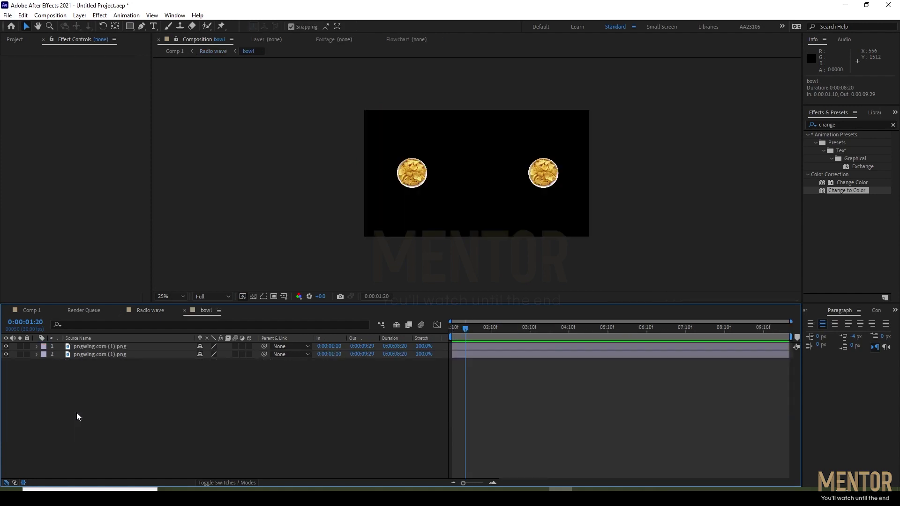
left_click(120, 355)
left_click(116, 347, "shift")
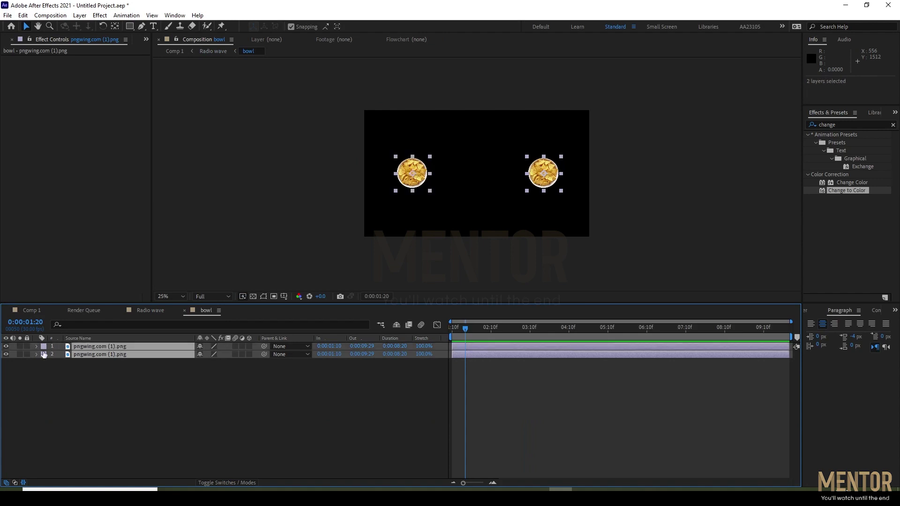
left_click(32, 310)
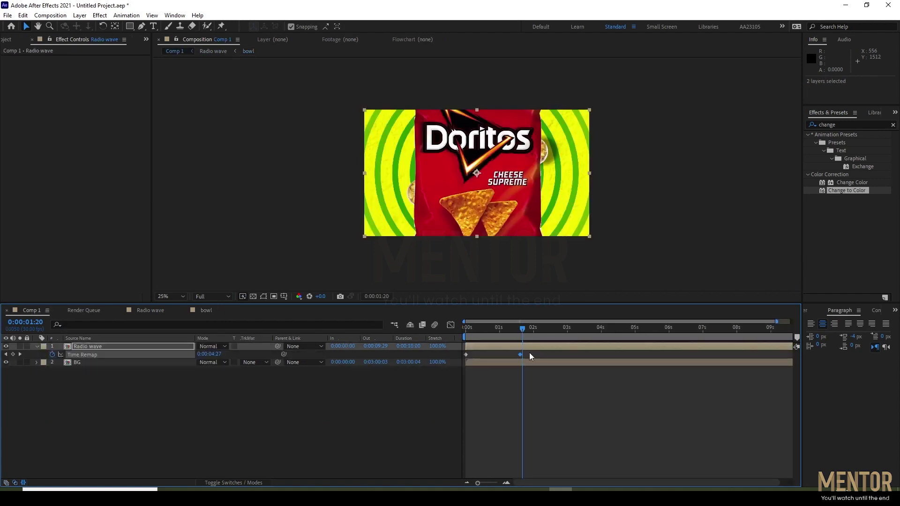
left_click(88, 310)
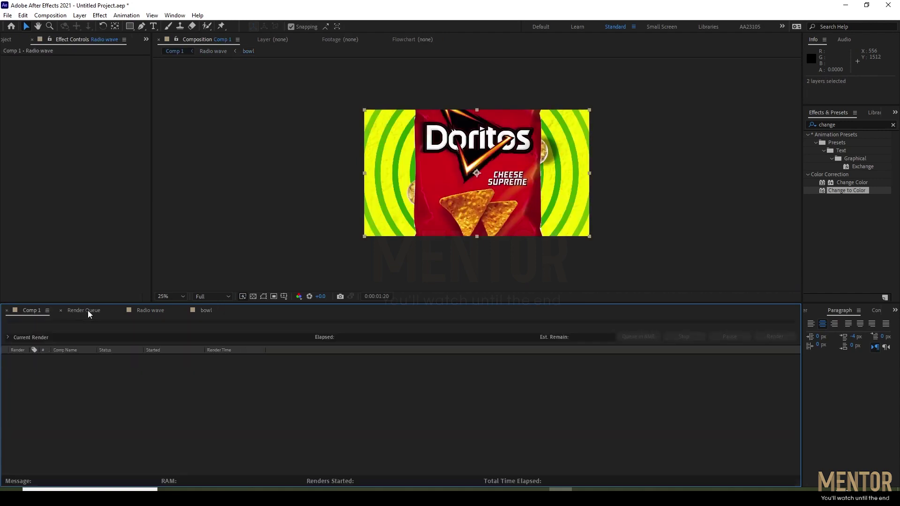
left_click(150, 310)
left_click(206, 310)
left_click(33, 310)
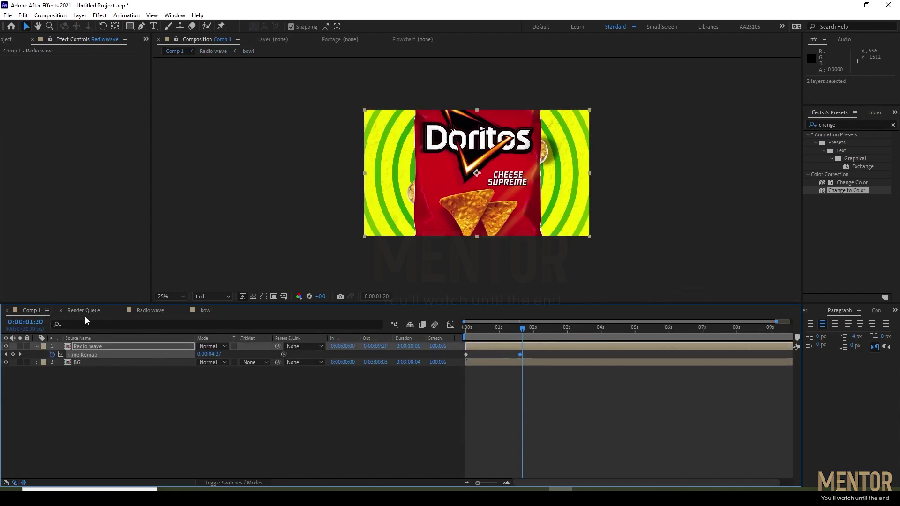
key("space")
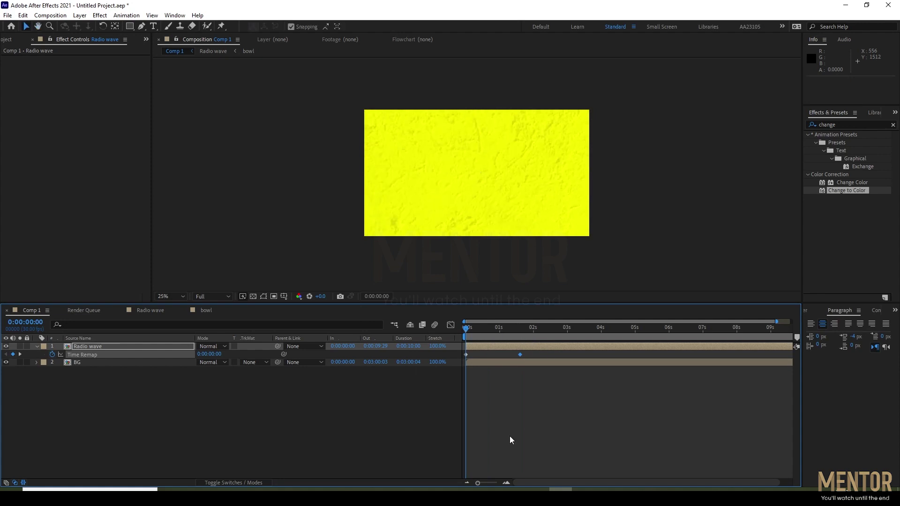
left_click(139, 311)
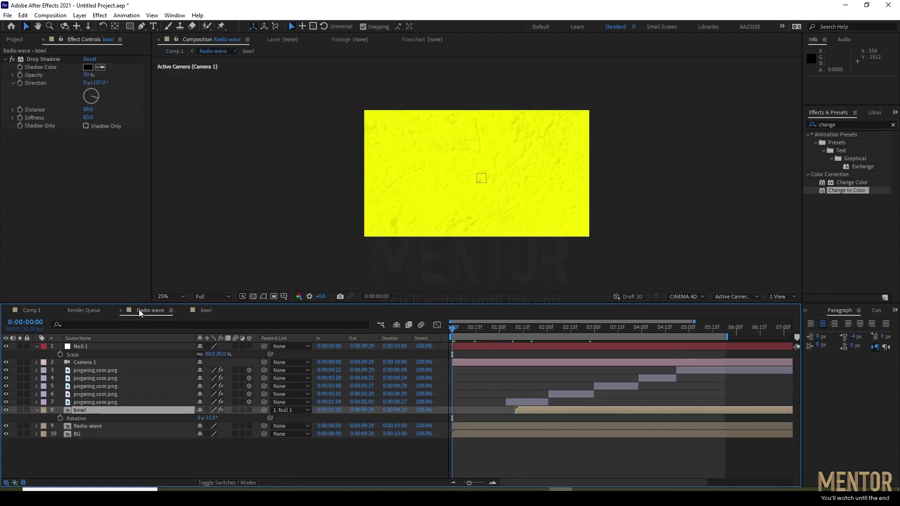
mouse_move(480, 336)
left_mouse_down()
mouse_move(471, 334)
mouse_move(524, 340)
left_mouse_up()
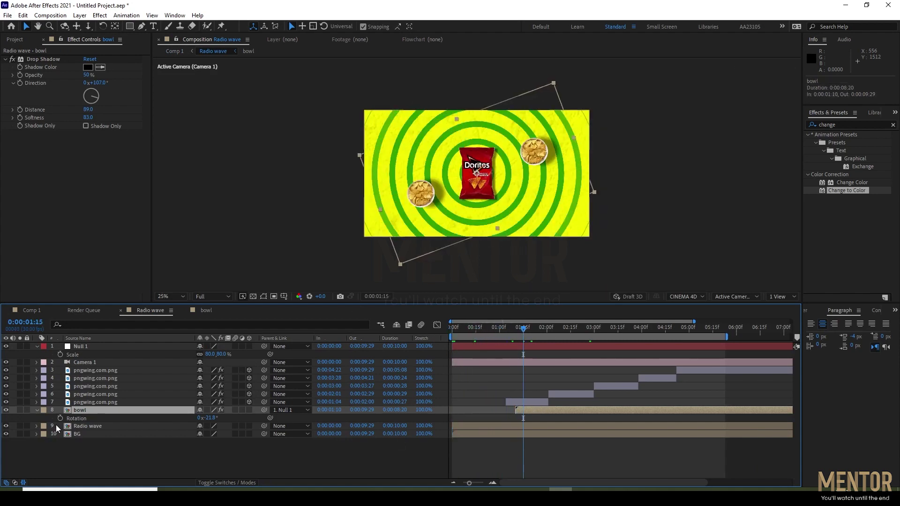
double_click(100, 411)
left_click_drag(458, 329, 348, 339)
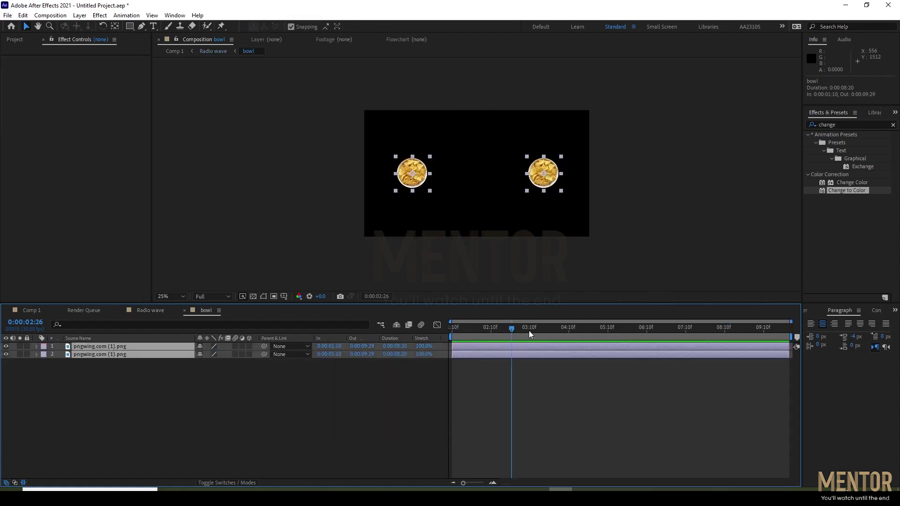
left_click(32, 311)
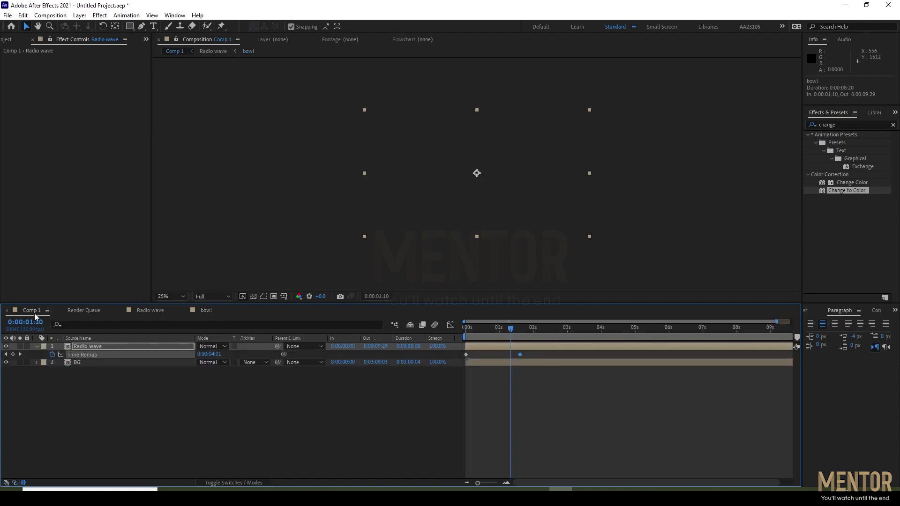
left_click(150, 310)
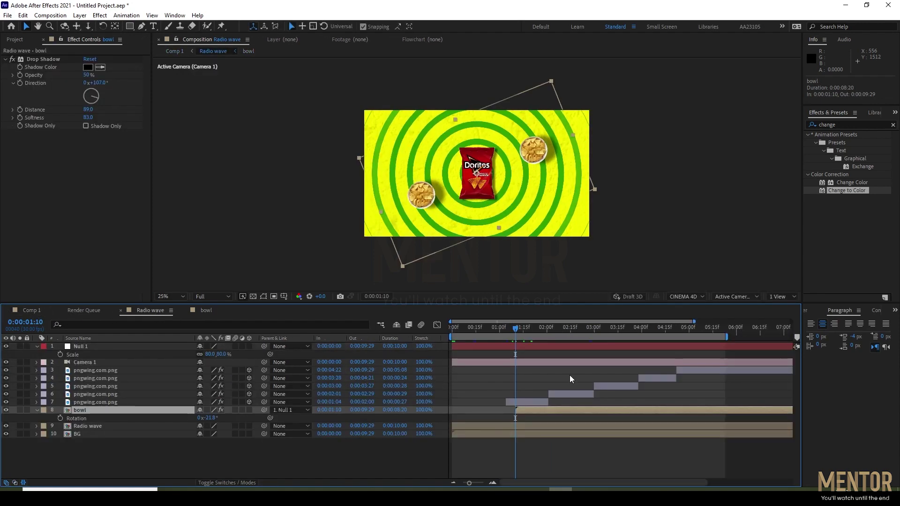
Give Null 1's Rotation a loopOutDuration(type = 'cycle', duration = 0) expression and preview the loop
left_click(36, 347)
left_click(94, 347)
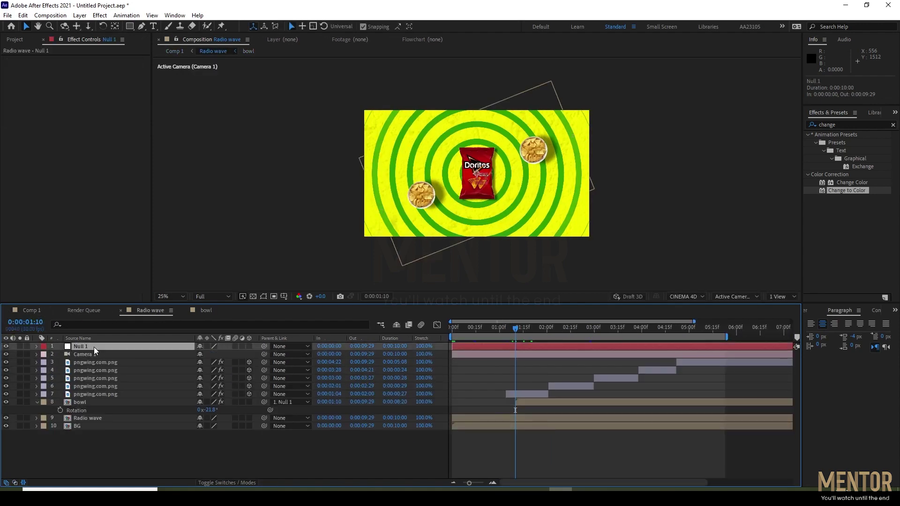
key("r")
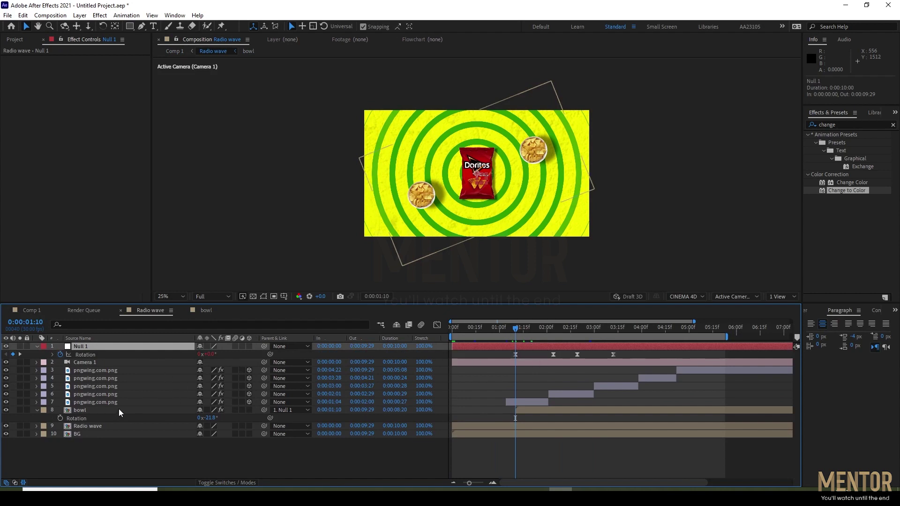
left_click(61, 354, "alt")
left_click(235, 362)
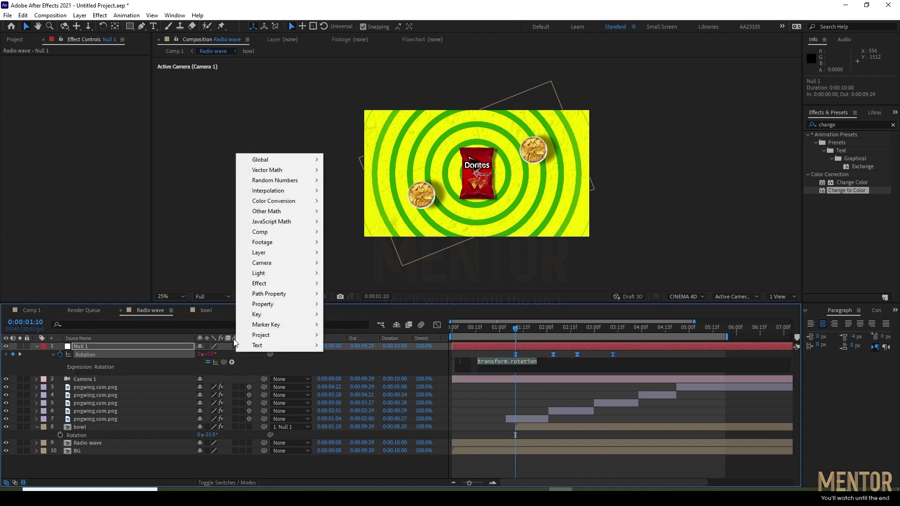
mouse_move(280, 306)
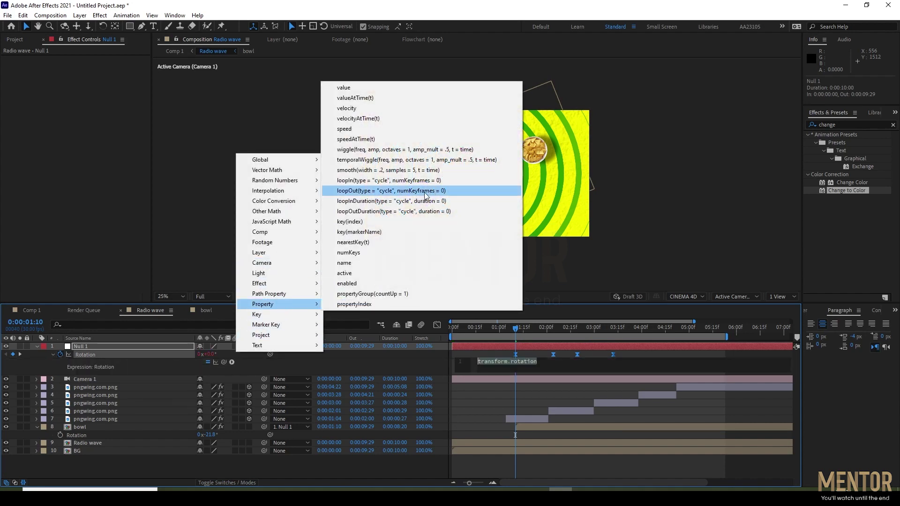
left_click(401, 211)
left_click(158, 463)
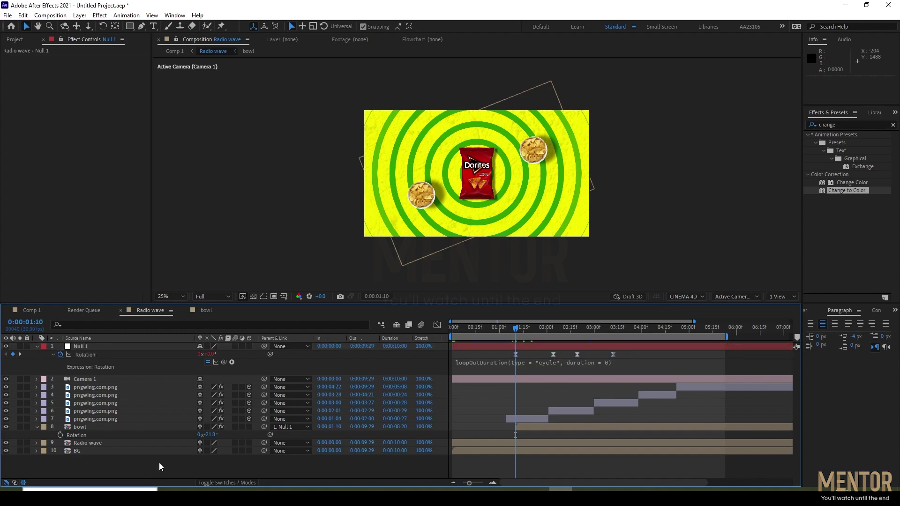
left_click_drag(525, 330, 450, 328)
key("space")
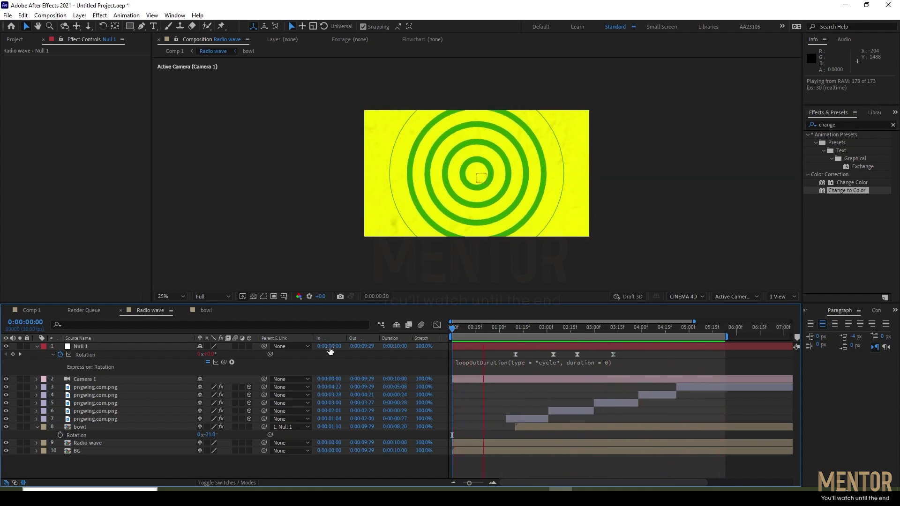
Stop the preview, select the last three Null 1 Rotation keyframes, and jump to layer 7's out point
key("space")
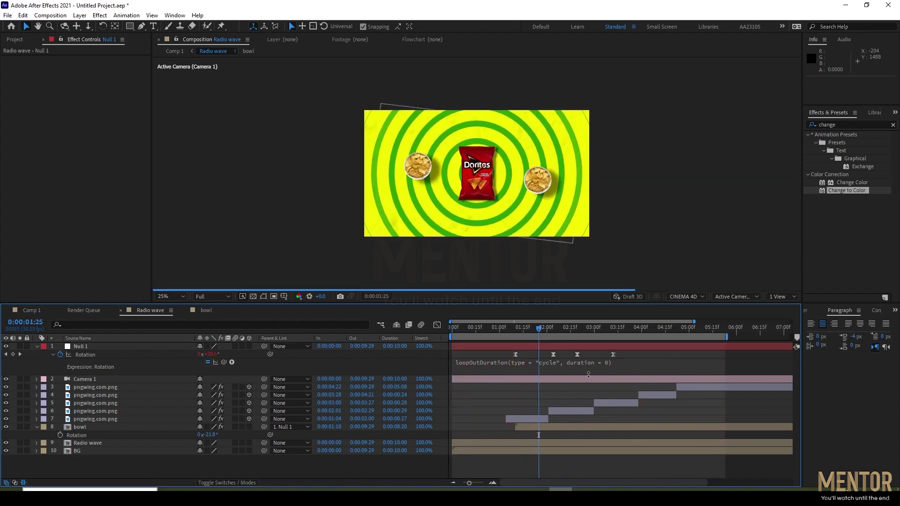
left_click_drag(622, 353, 552, 363)
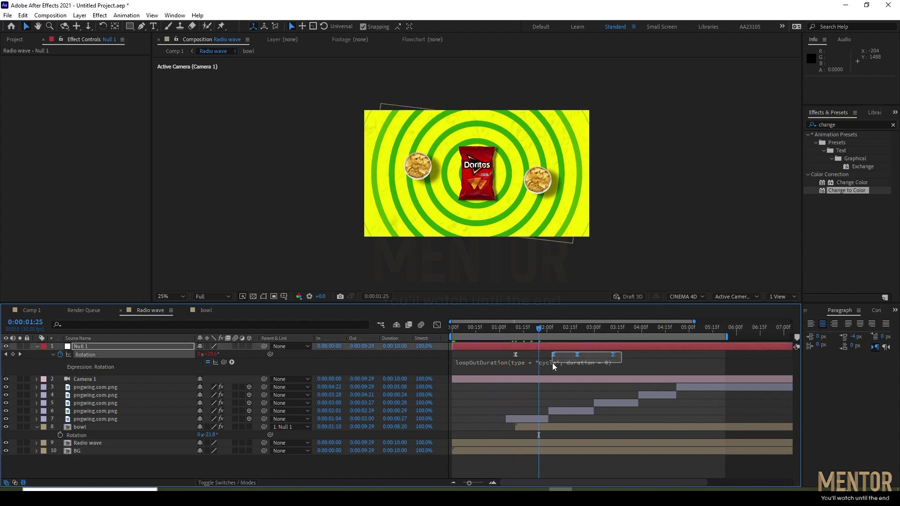
left_click(542, 417)
key("o")
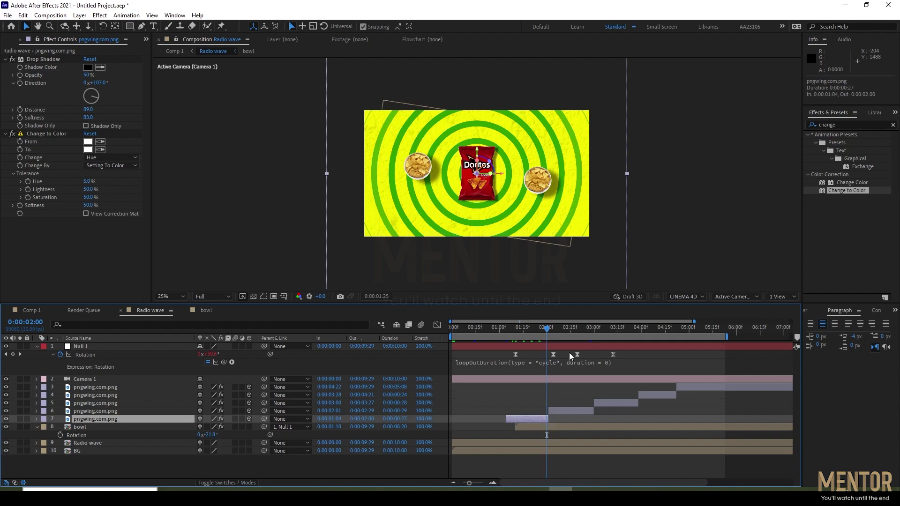
Drag the later Rotation keyframes earlier to about 2:02 and 2:06, ending at 0:00:02:27, then preview
left_click_drag(553, 355, 548, 357)
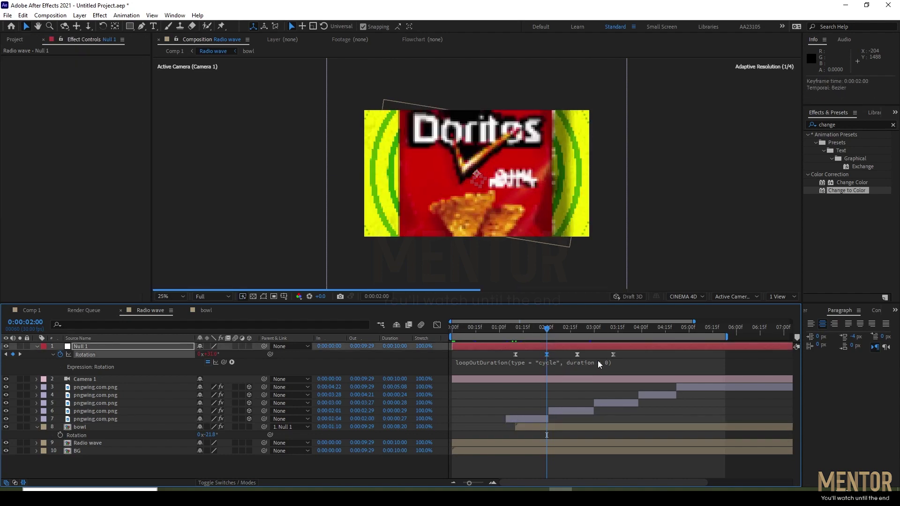
left_click_drag(578, 356, 557, 358)
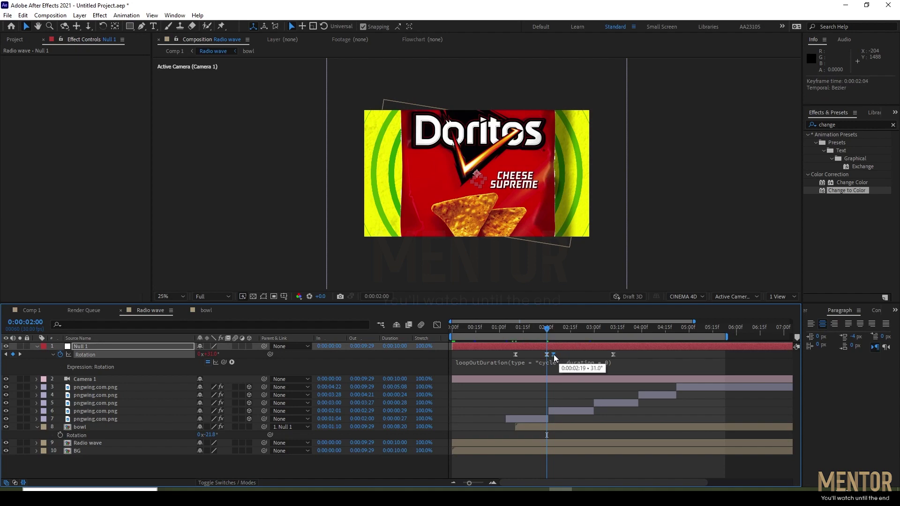
left_click(611, 359)
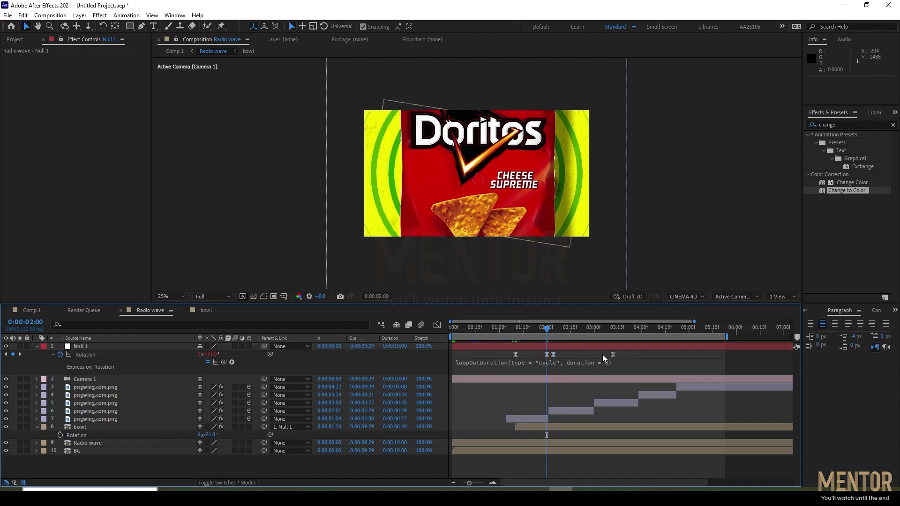
left_click_drag(614, 355, 590, 359)
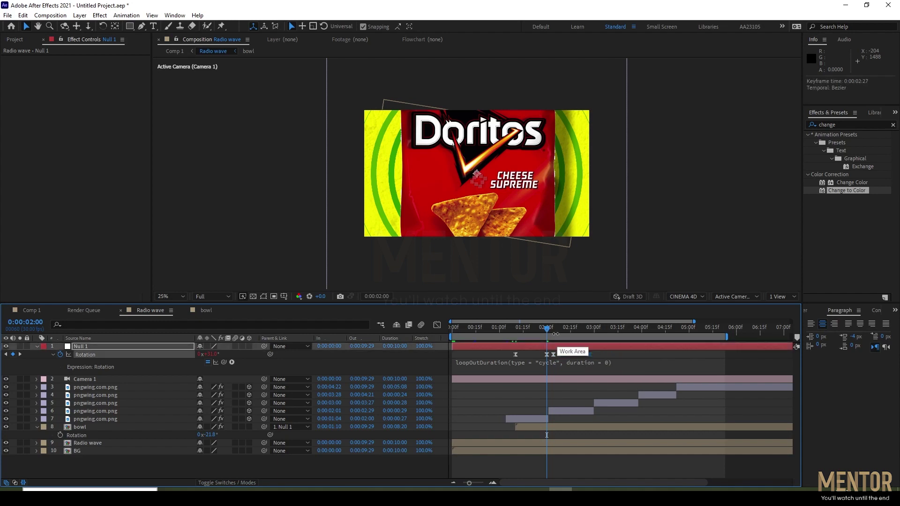
key("space")
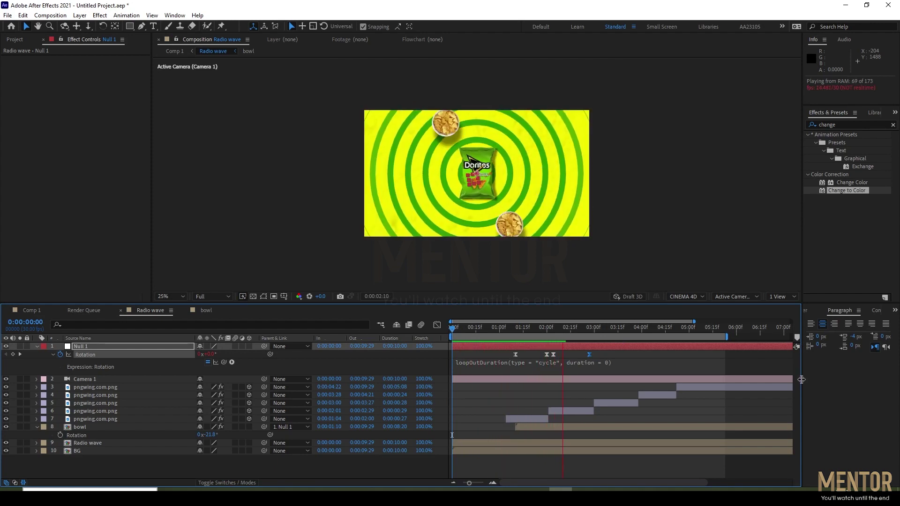
Shift all four Null 1 Rotation keyframes earlier in the timeline and preview the orbit
key("space")
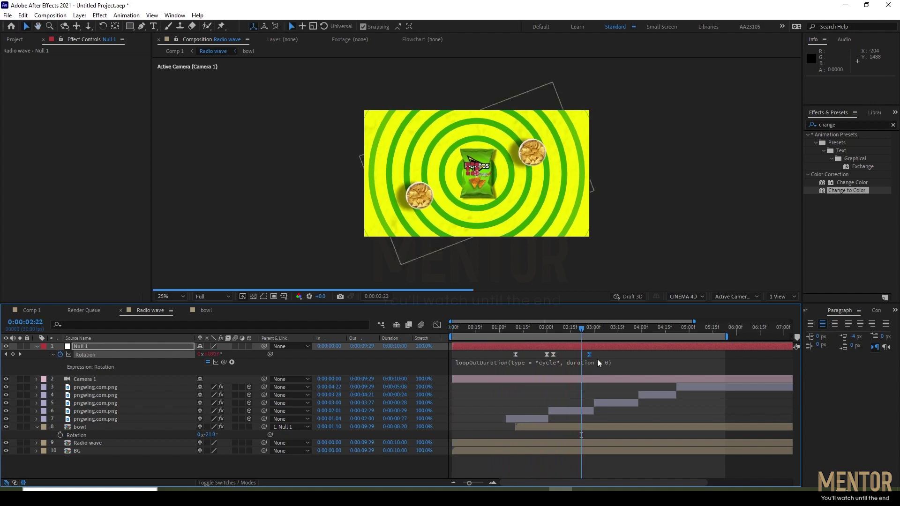
left_click_drag(611, 358, 516, 360)
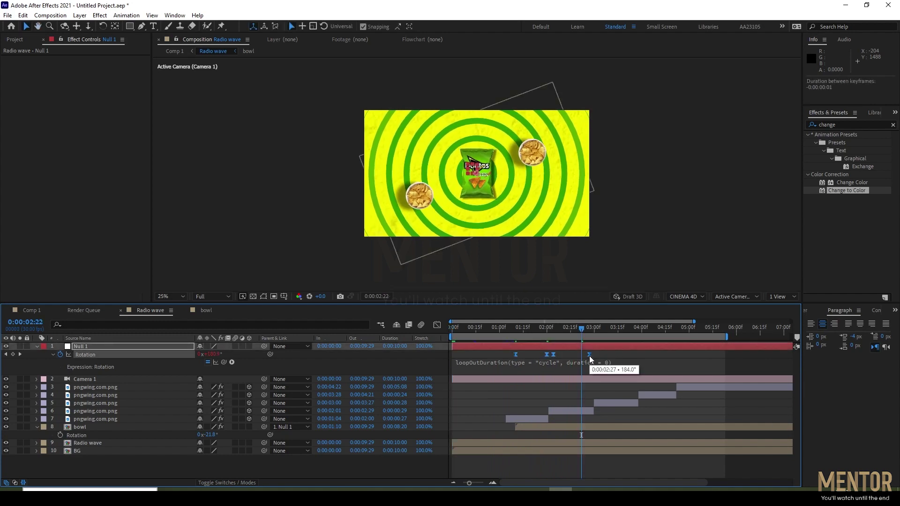
left_click_drag(589, 358, 548, 358)
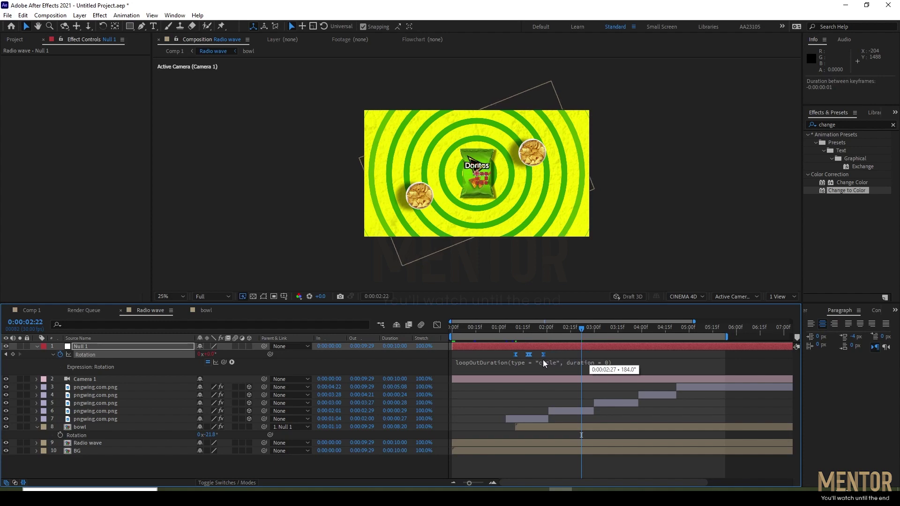
left_click_drag(516, 354, 505, 353)
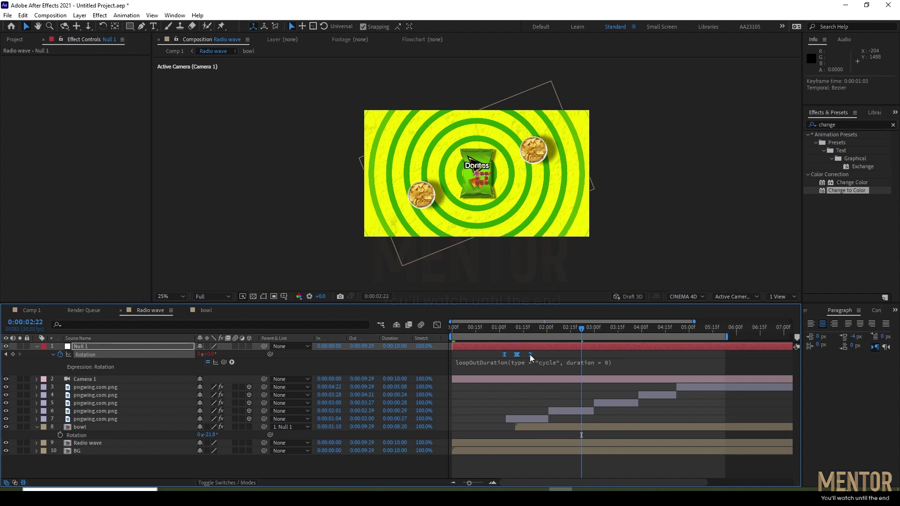
mouse_move(531, 354)
left_mouse_down()
mouse_move(542, 356)
mouse_move(458, 329)
left_mouse_up()
key("space")
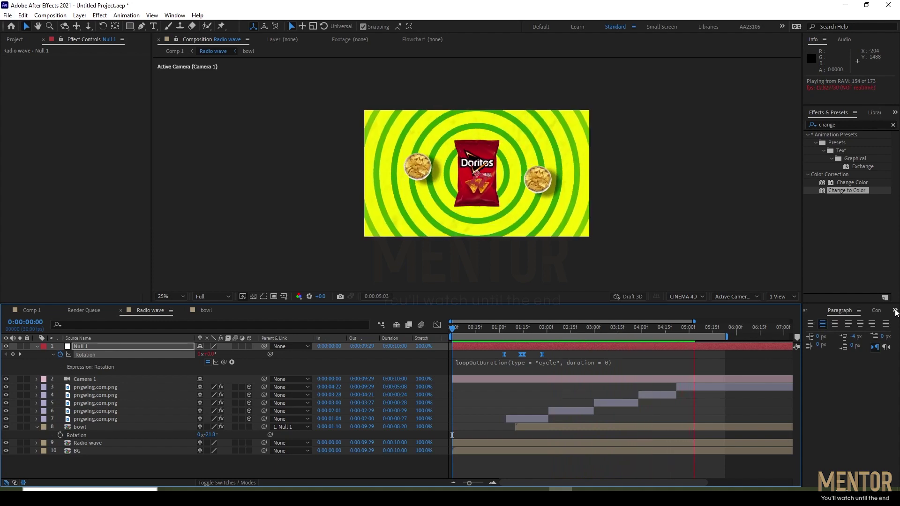
Render the viewer at Quarter resolution, maximize the Composition panel at 50% zoom, and play
key("space")
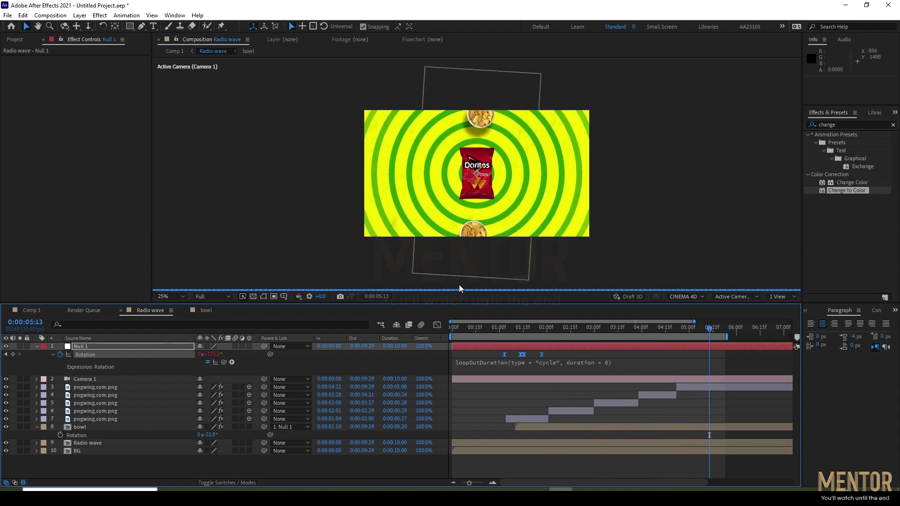
left_click(226, 296)
left_click(224, 349)
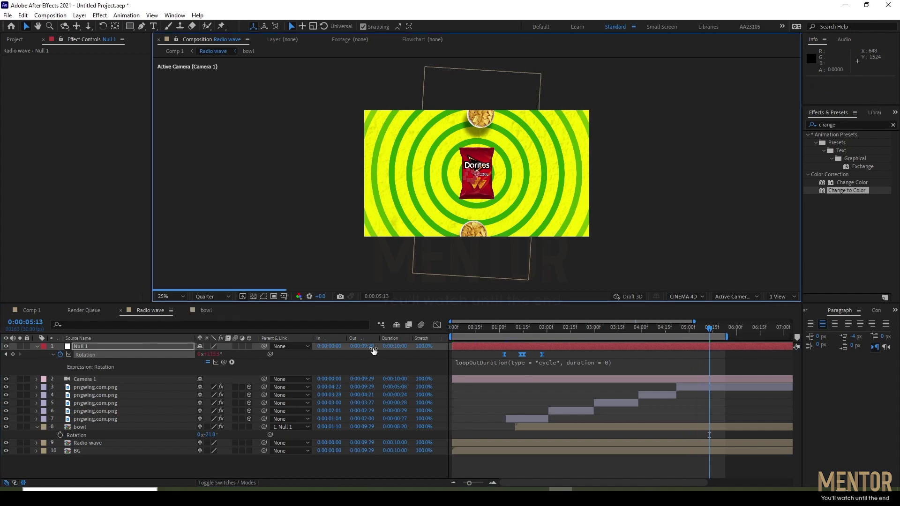
key("Tab")
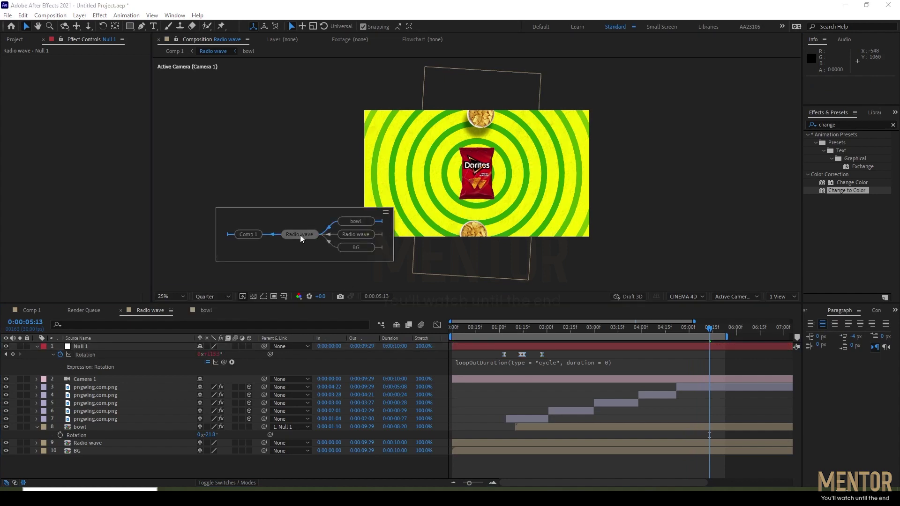
key("grave")
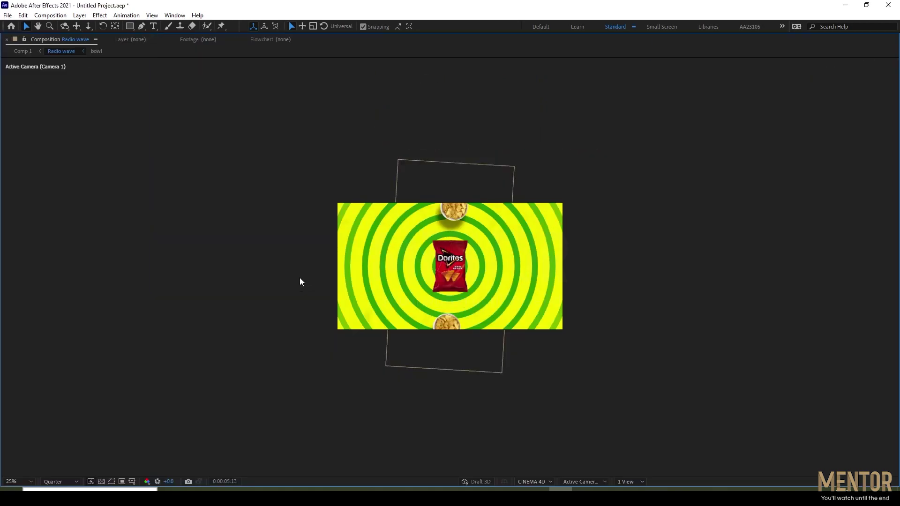
key("period")
key("space")
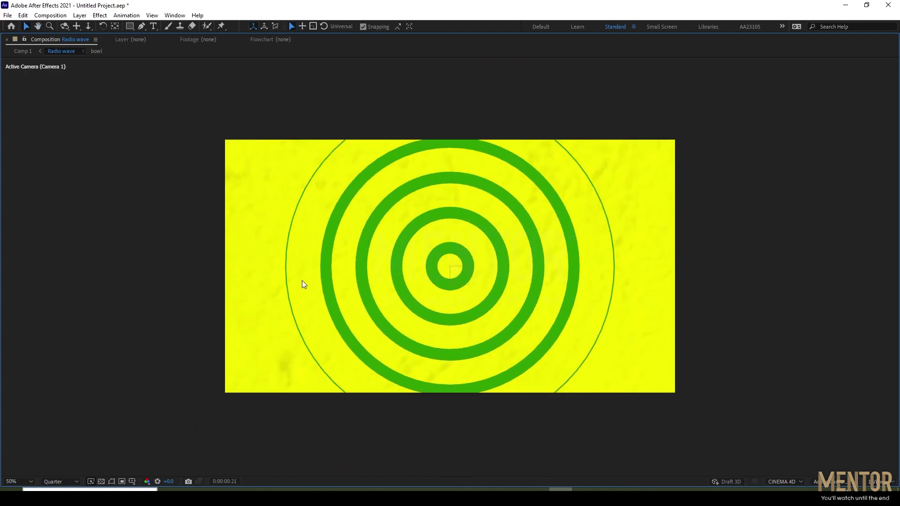